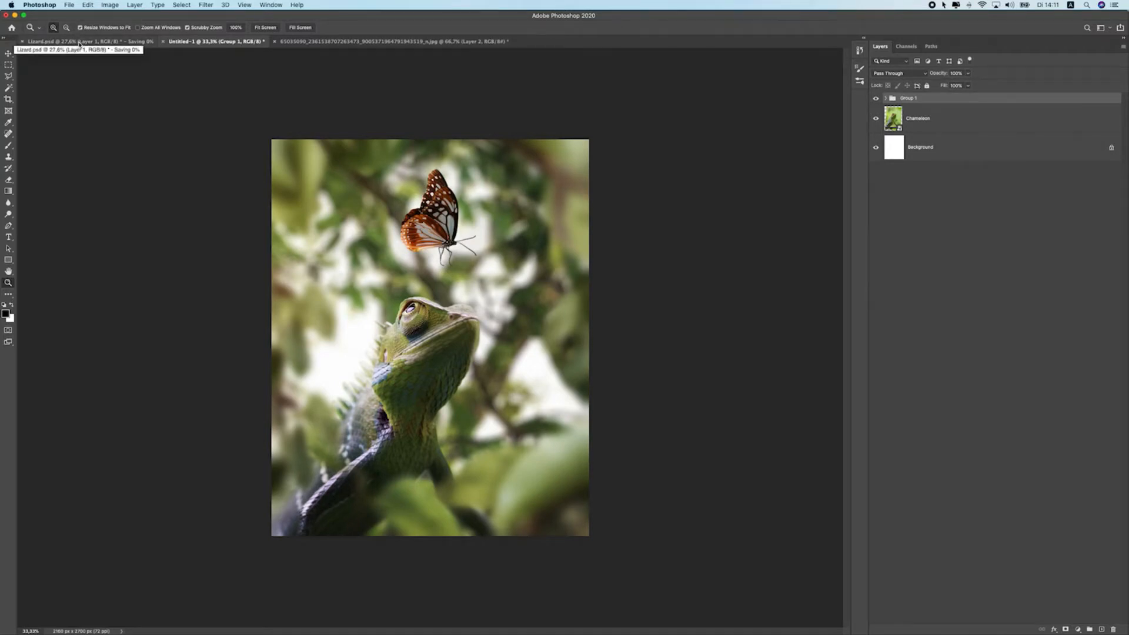
# Switch between the open documents and hide the top two layers of the animal composite to compare versions
pyautogui.click(347, 41)
pyautogui.click(235, 41)
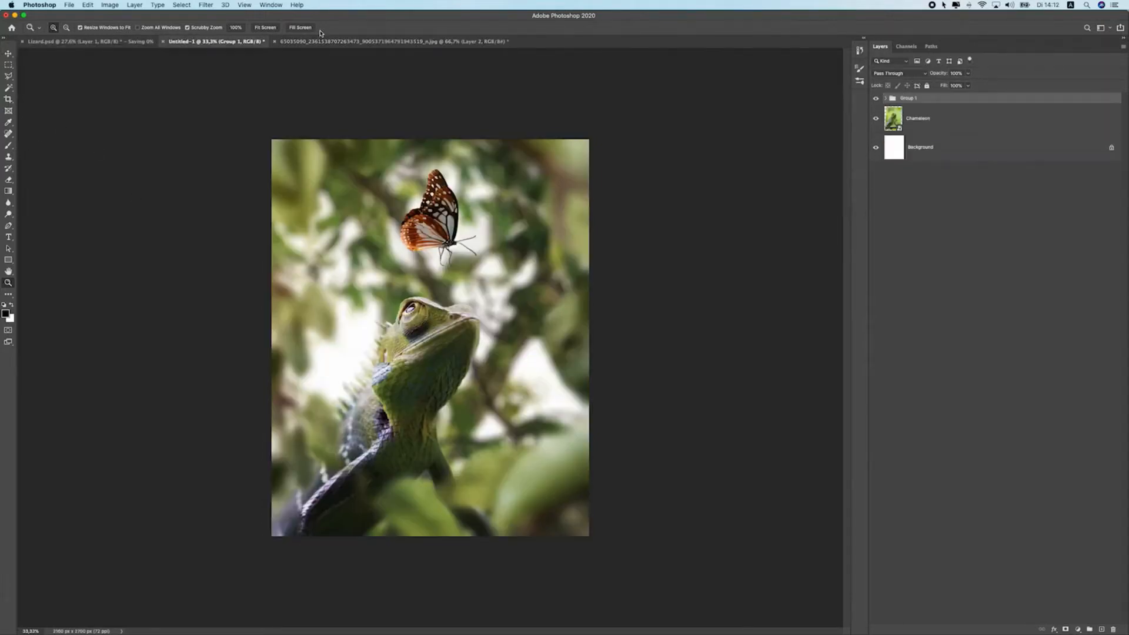
pyautogui.click(324, 42)
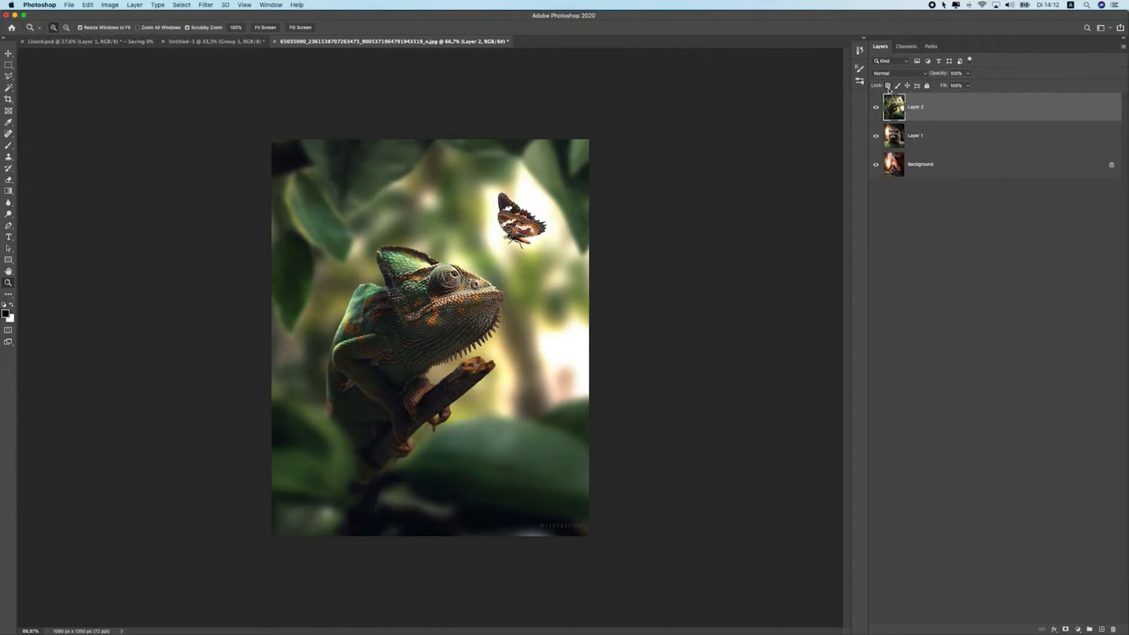
pyautogui.click(876, 107)
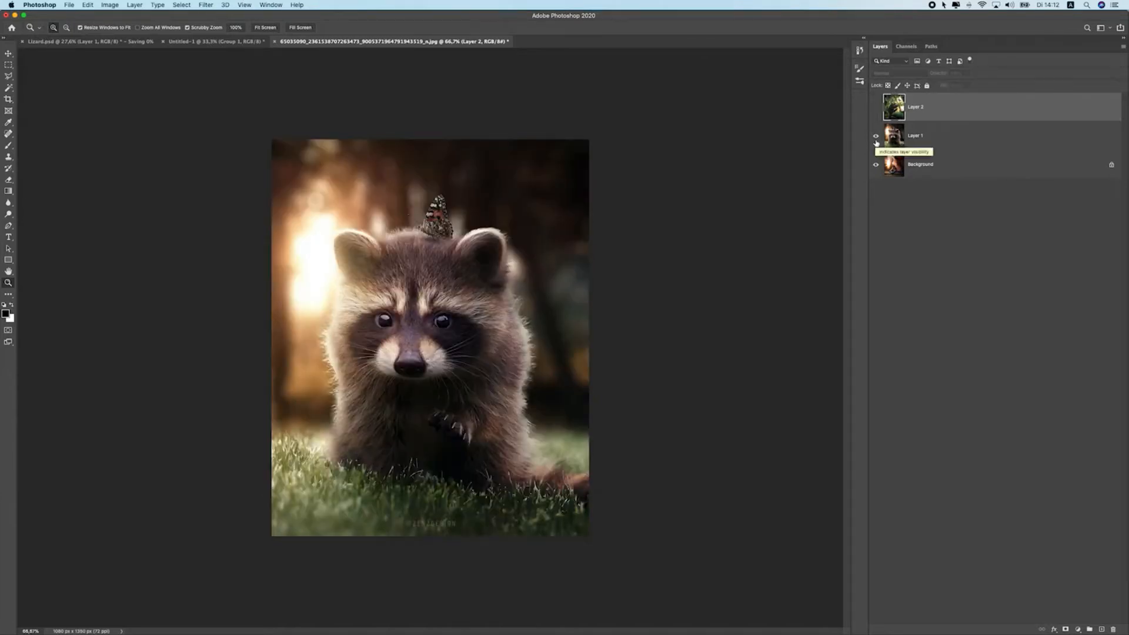
pyautogui.click(876, 143)
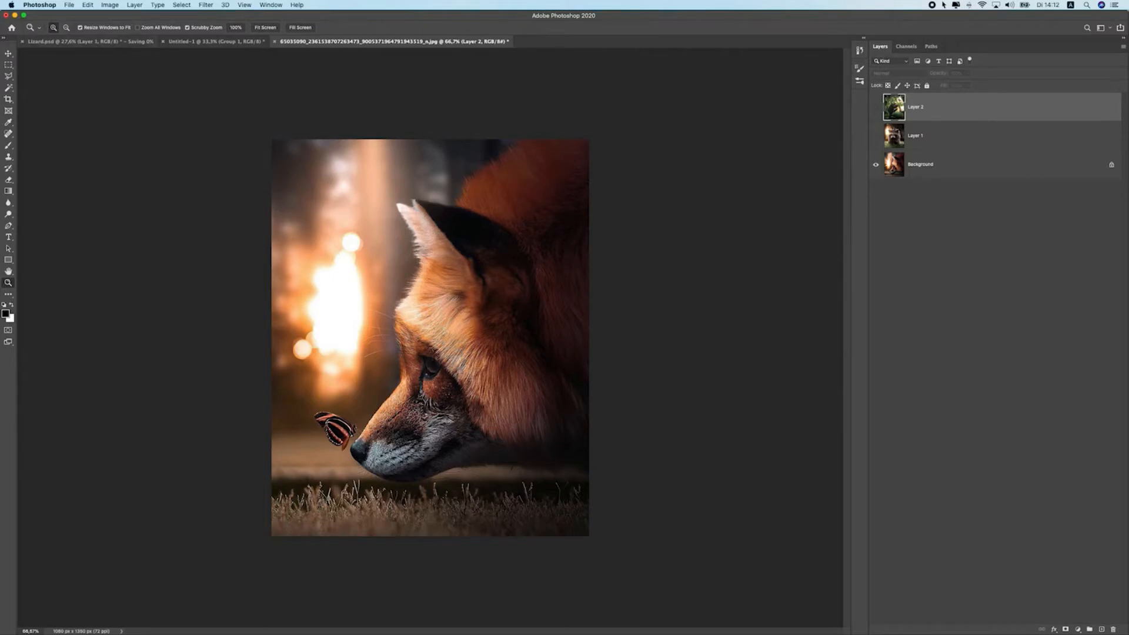
# Switch to Safari and browse Instagram example photo composites, then return to Photoshop
pyautogui.press('super+Tab')
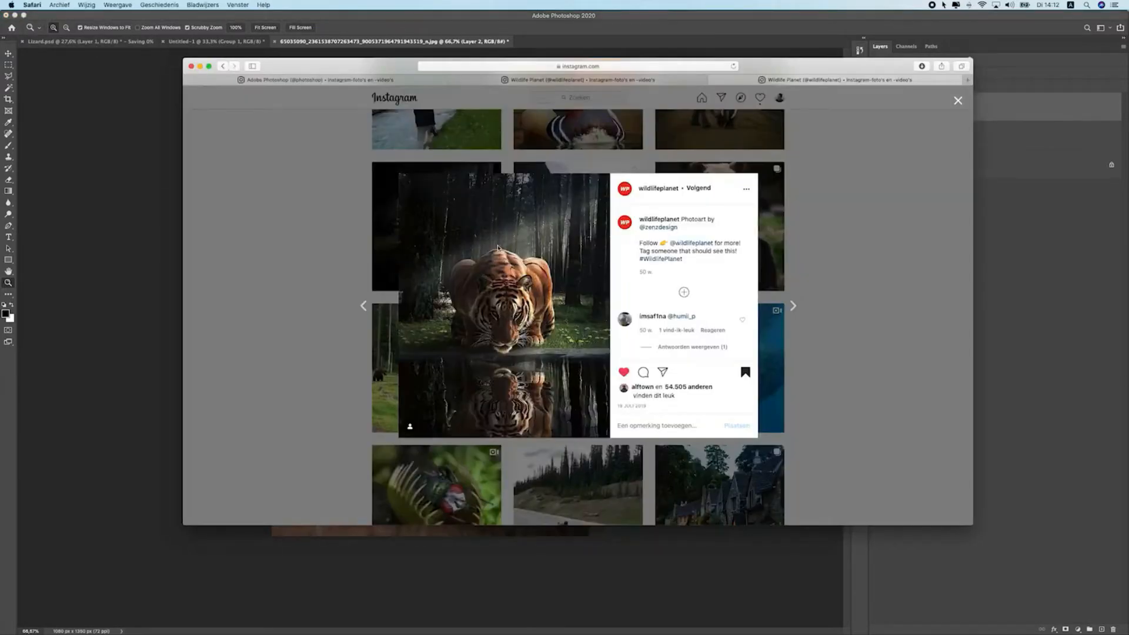
pyautogui.moveTo(816, 71); pyautogui.dragTo(759, 47)
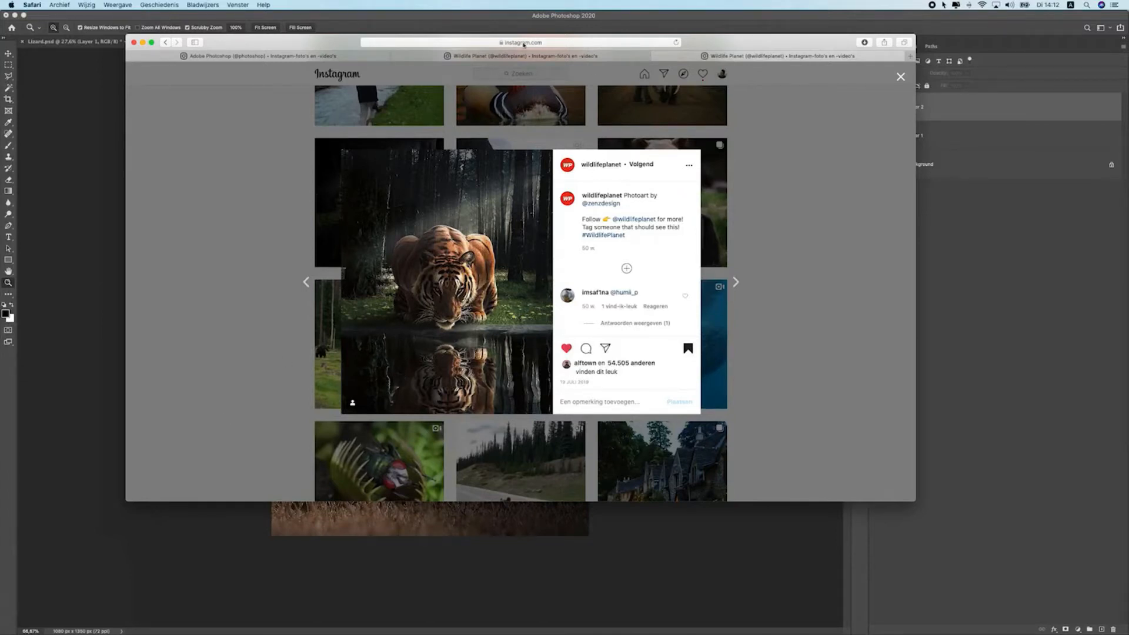
pyautogui.click(528, 55)
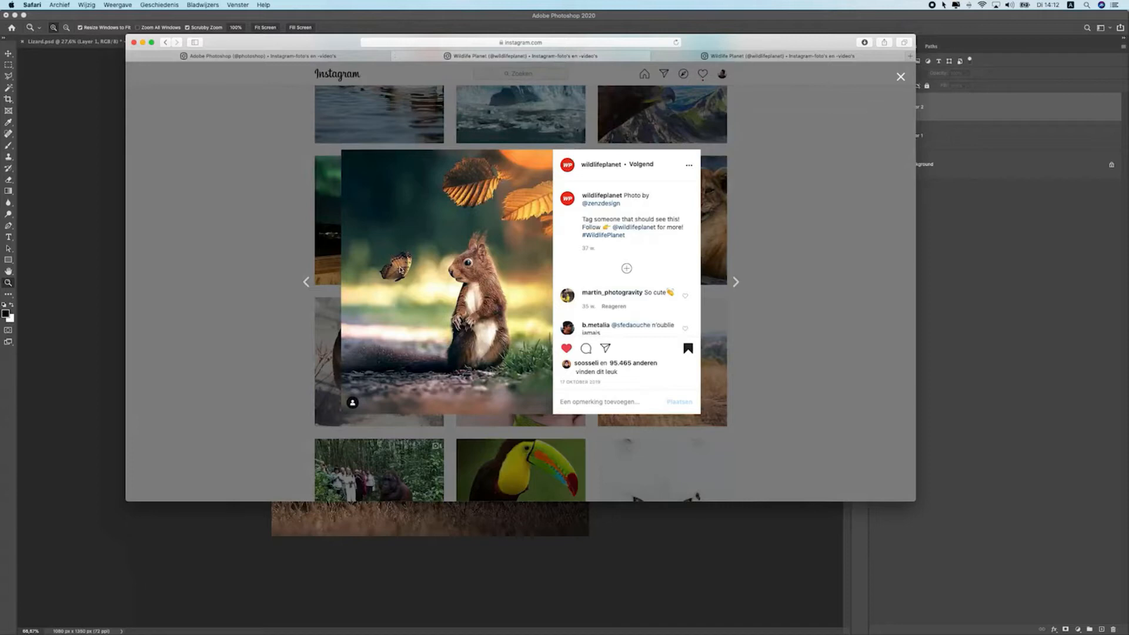
pyautogui.click(241, 53)
pyautogui.scroll(-10, 272, 320)
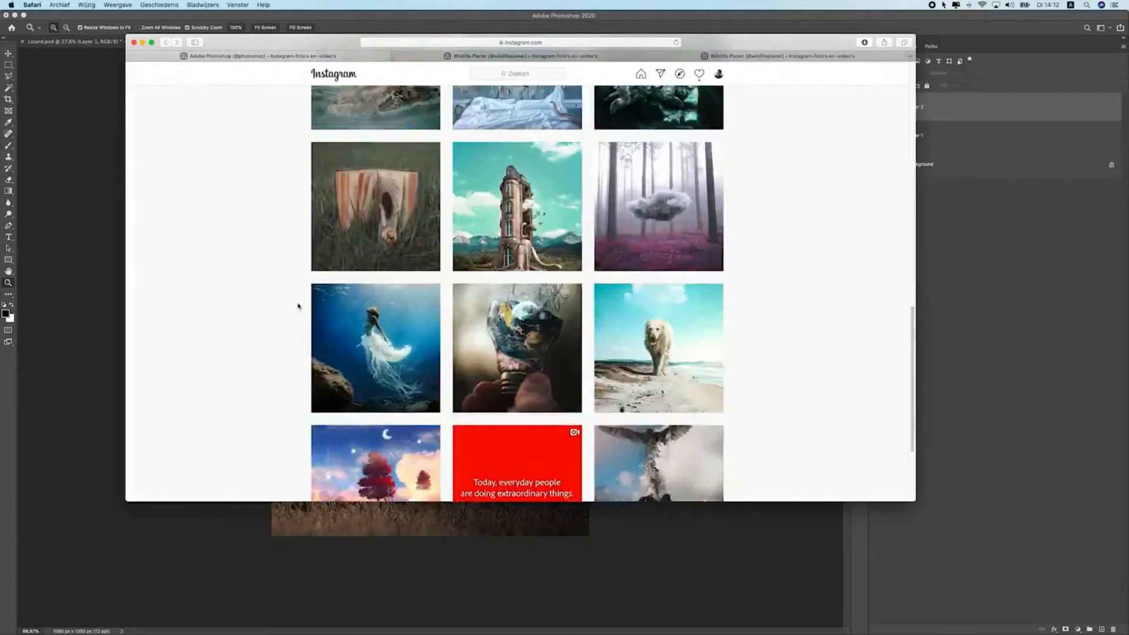
pyautogui.scroll(-10, 298, 306)
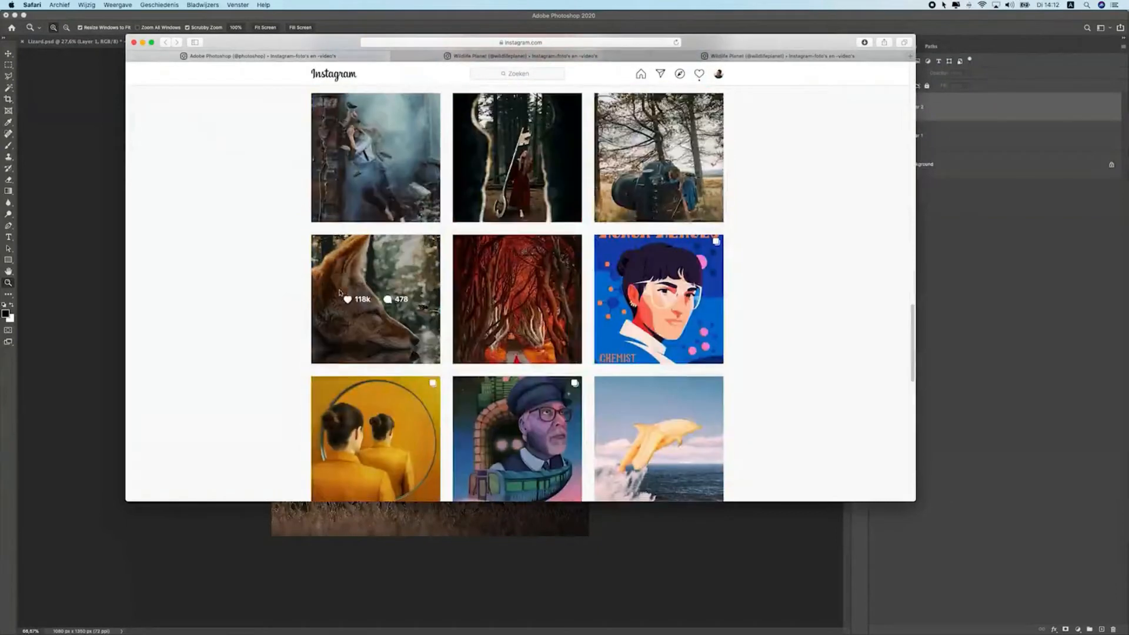
pyautogui.click(340, 292)
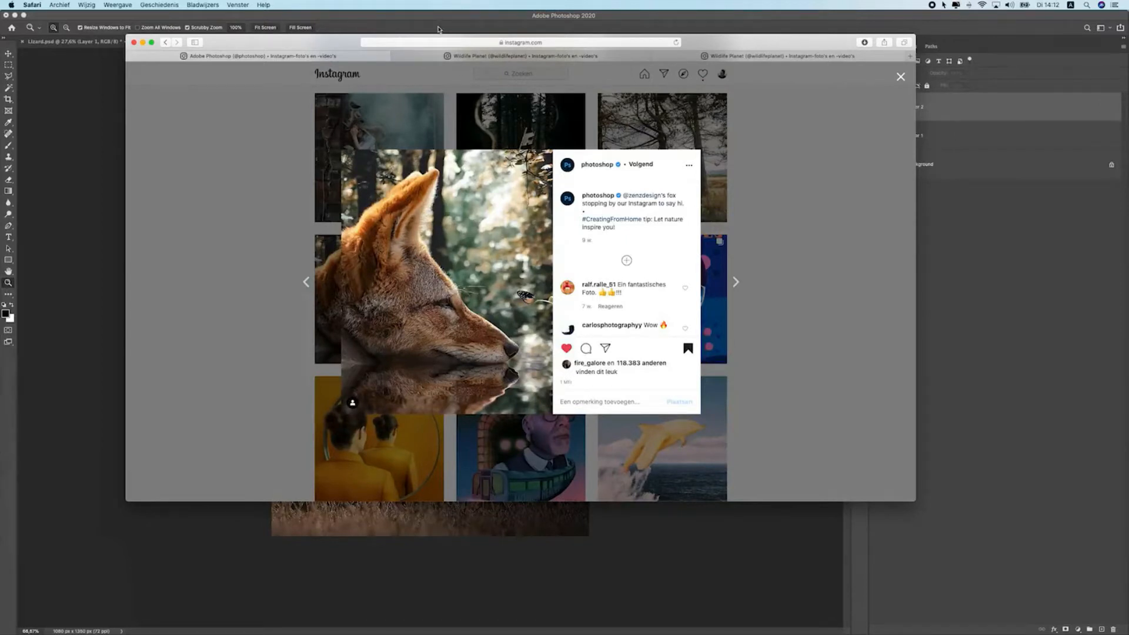
pyautogui.press('super+Tab')
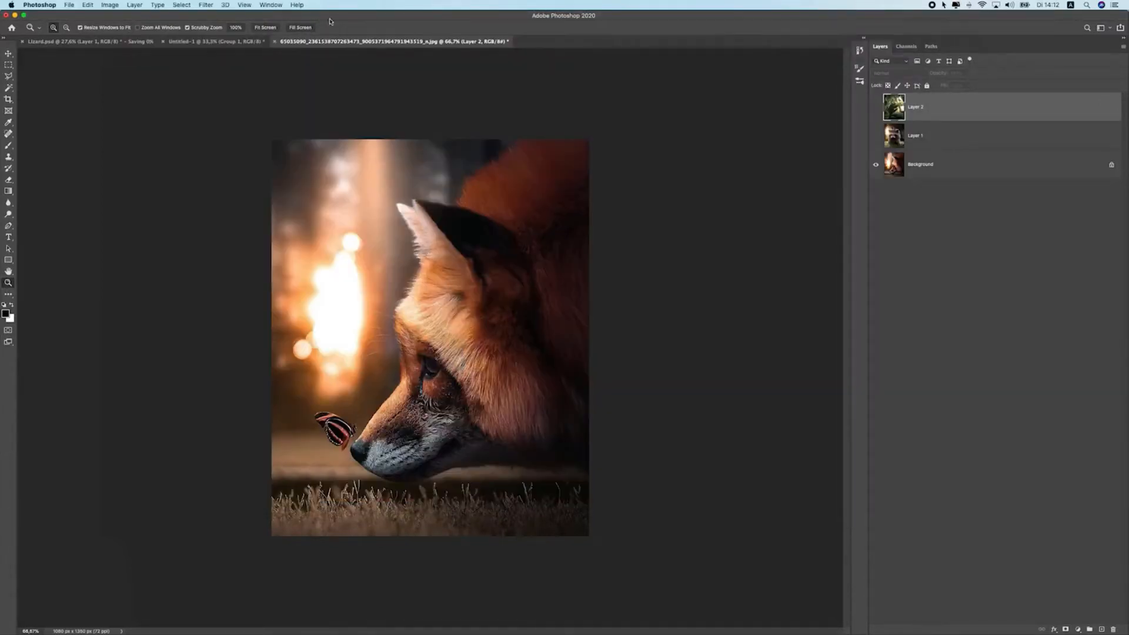
# Review the layer stacks of the Lizard.psd and Untitled-1 documents, toggling Group 1's visibility
pyautogui.click(94, 42)
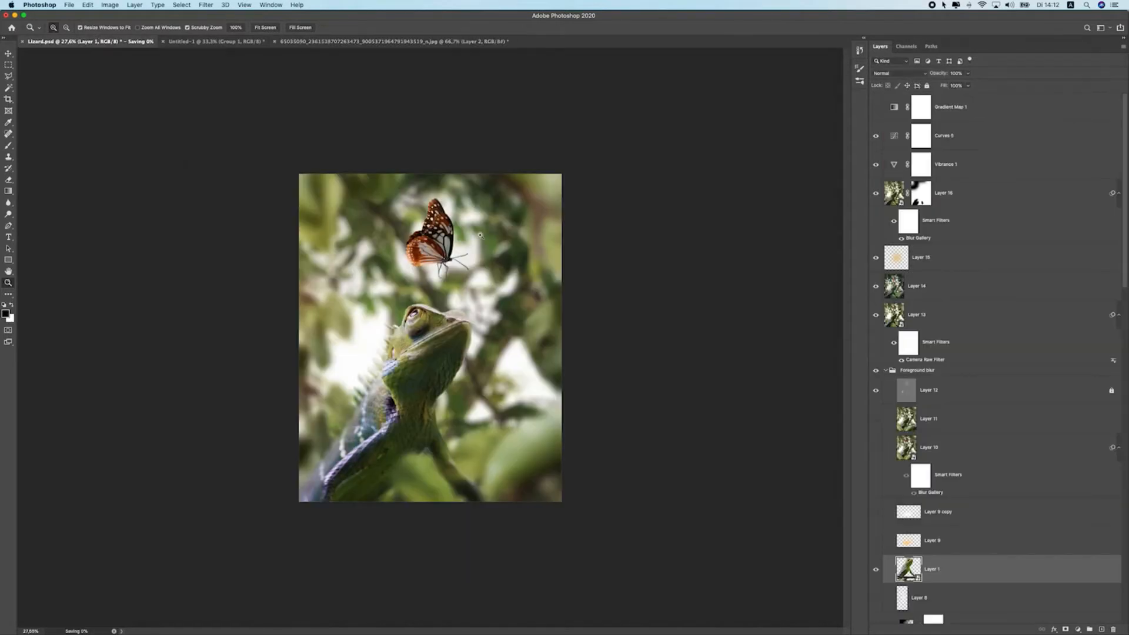
pyautogui.click(940, 112)
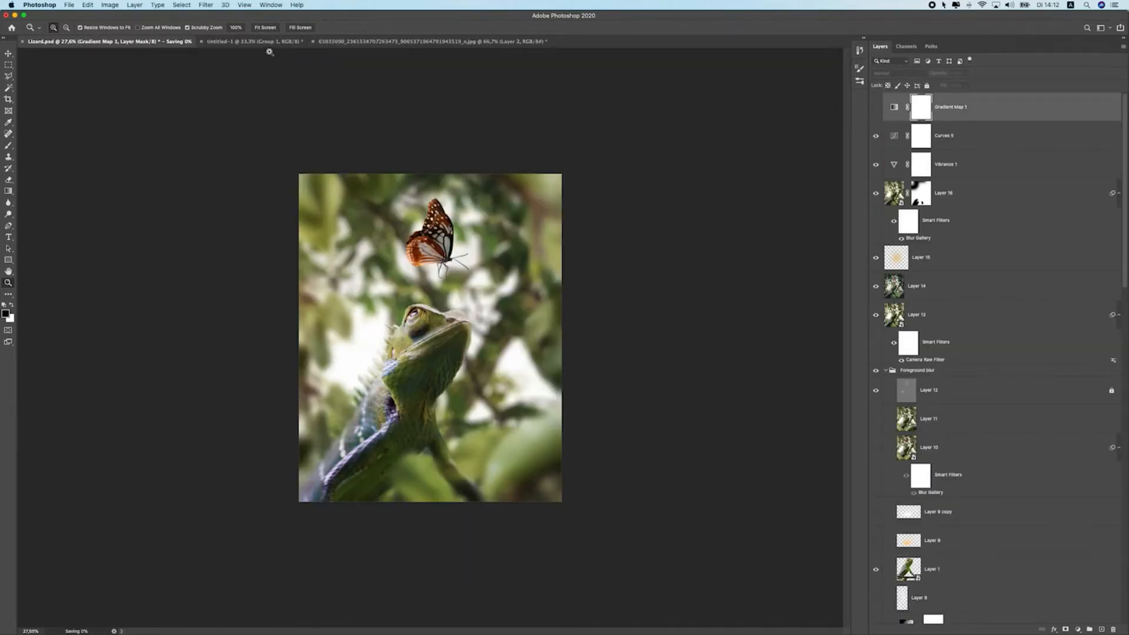
pyautogui.click(254, 41)
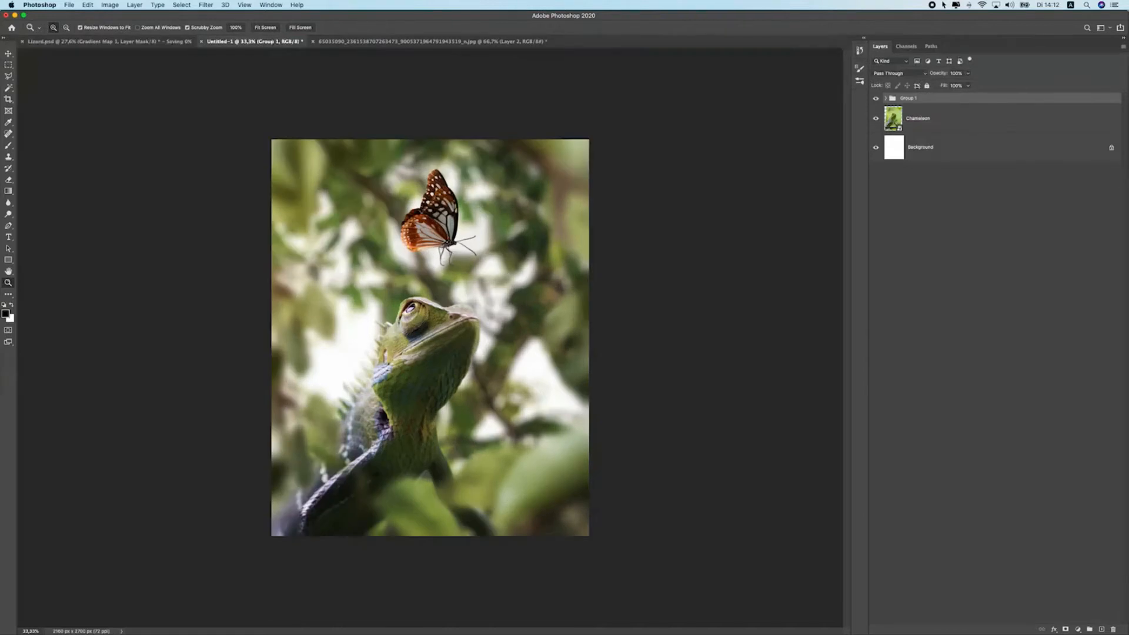
pyautogui.click(875, 99)
pyautogui.click(876, 99)
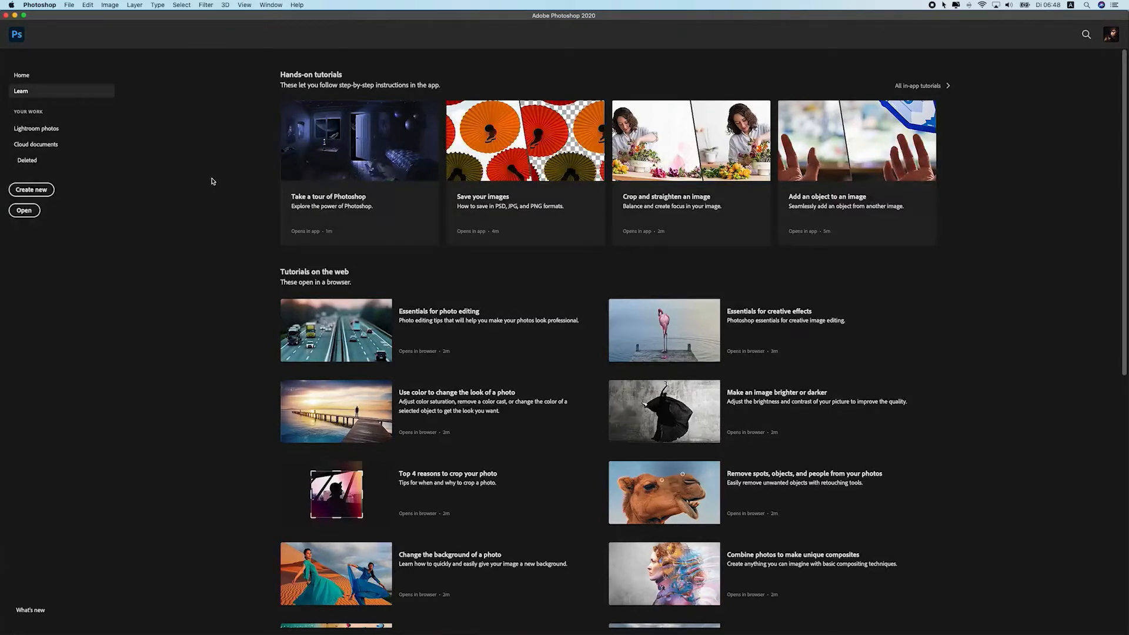
# Create a new 1920 × 1080 px document at 240 ppi in RGB Color
pyautogui.click(69, 5)
pyautogui.click(71, 14)
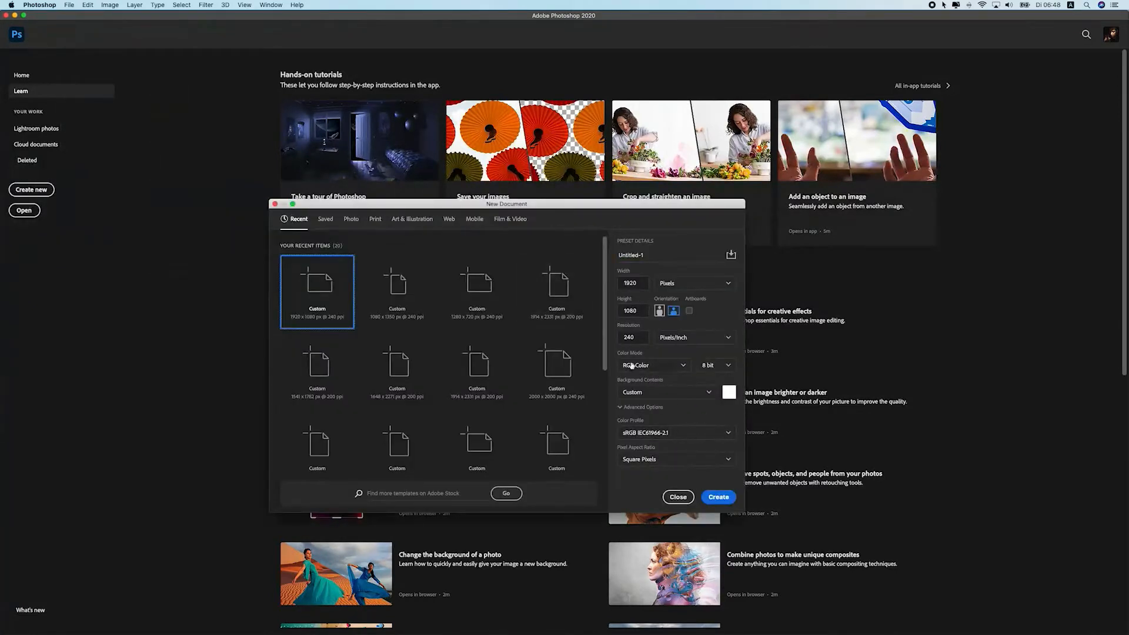
pyautogui.click(718, 497)
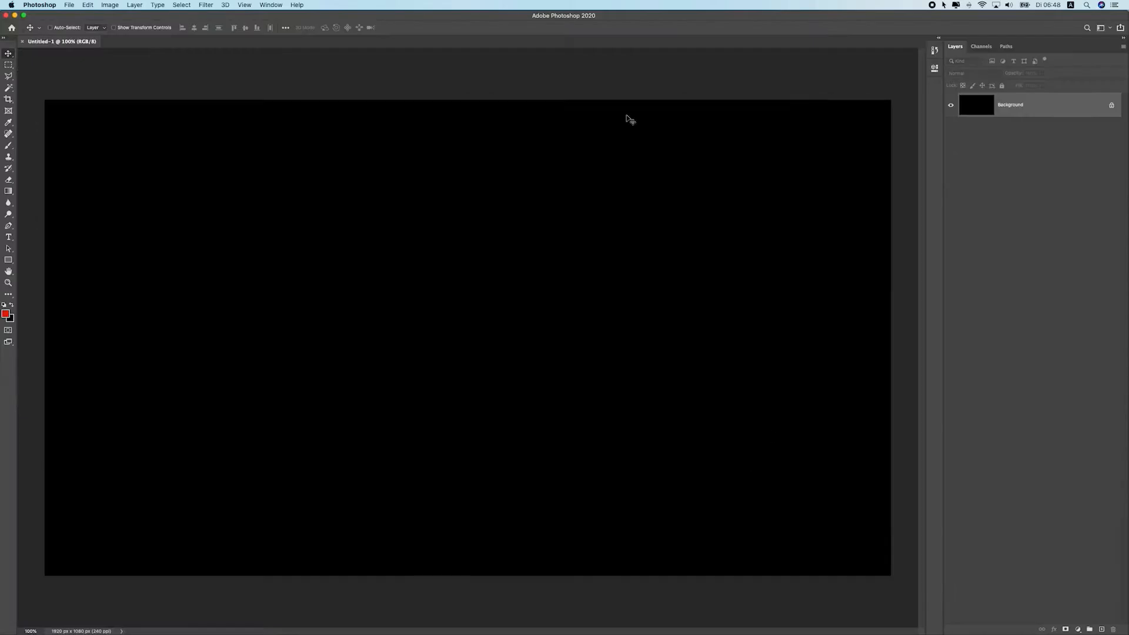
# Invert the black canvas to white and reset the default foreground and background colors
pyautogui.press('super+i')
pyautogui.press('d')
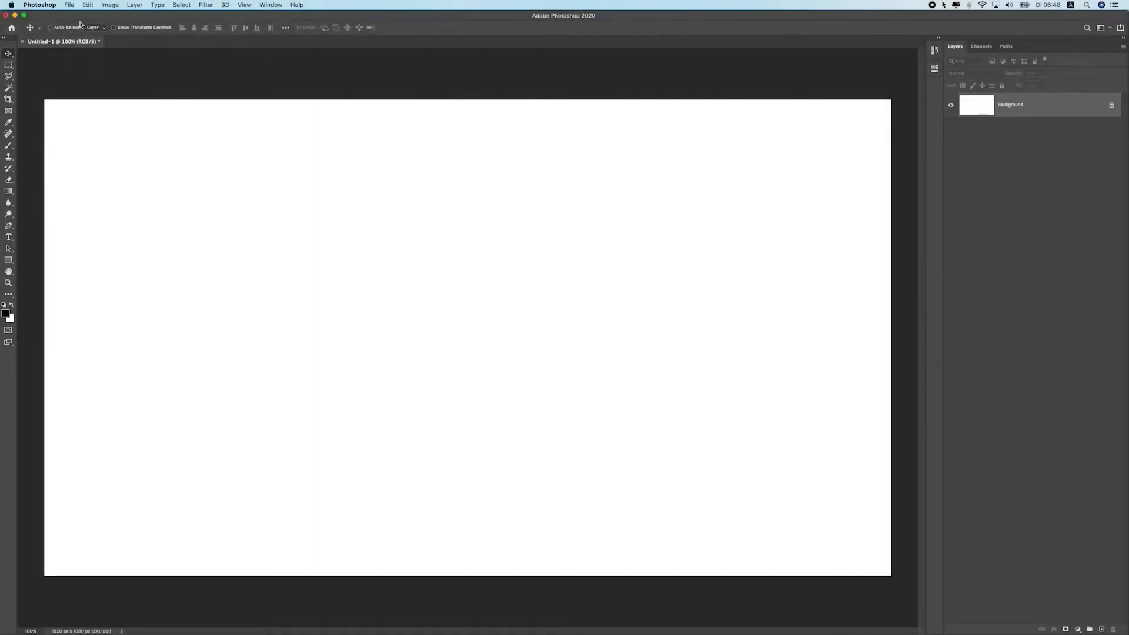
# Cycle through the selection, eyedropper and painting tools in the toolbox, ending on the Brush tool
pyautogui.click(9, 64)
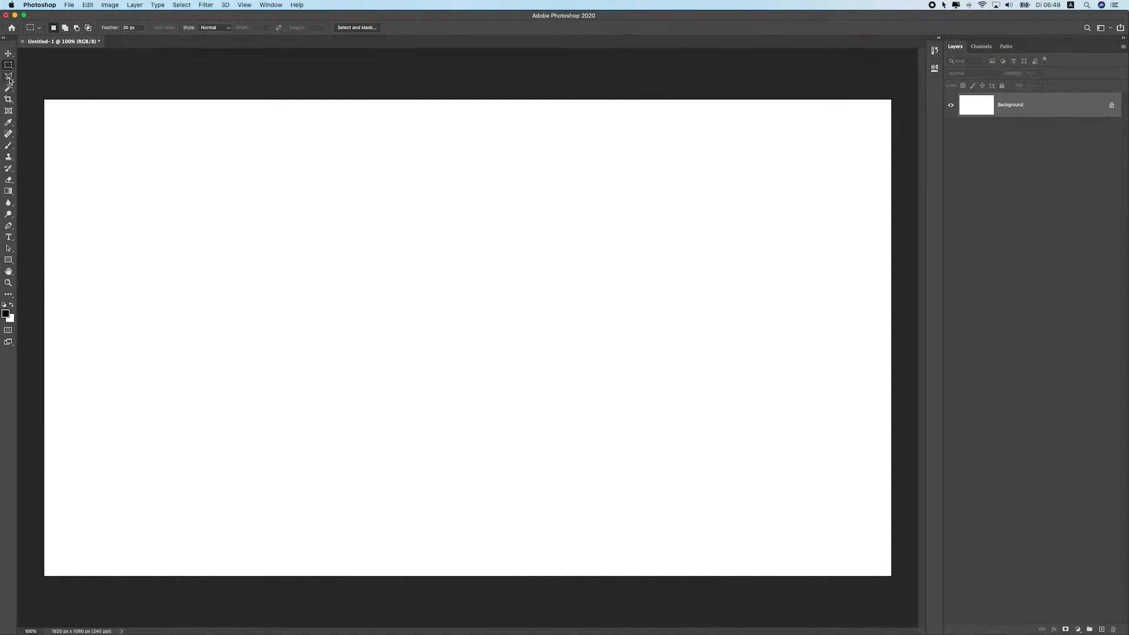
pyautogui.click(8, 77)
pyautogui.click(9, 88)
pyautogui.click(8, 123)
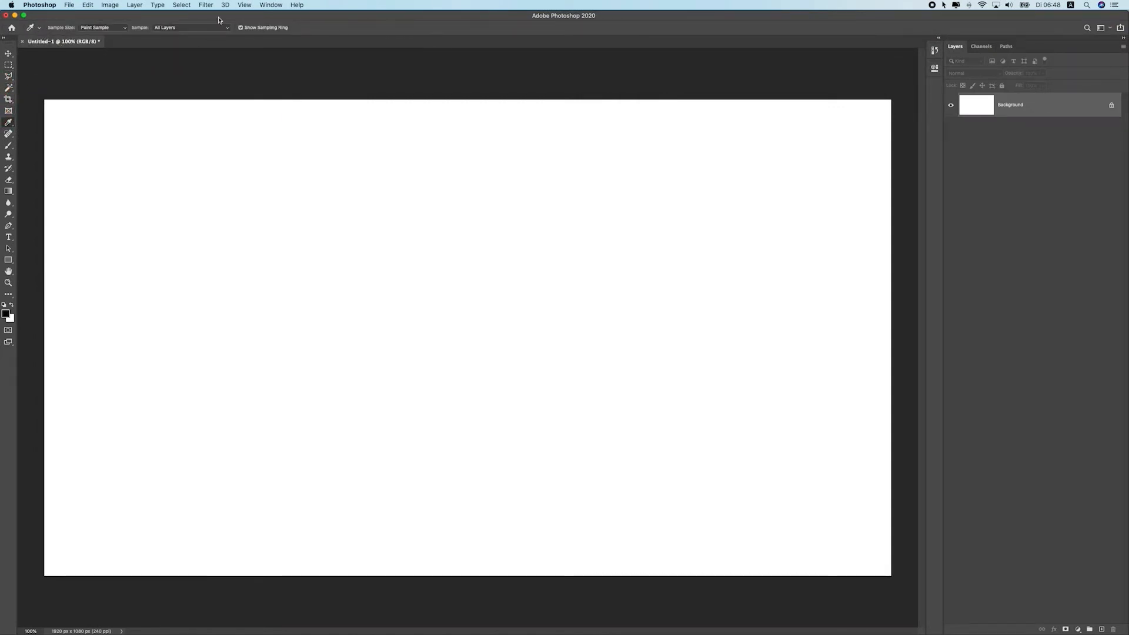
pyautogui.click(8, 146)
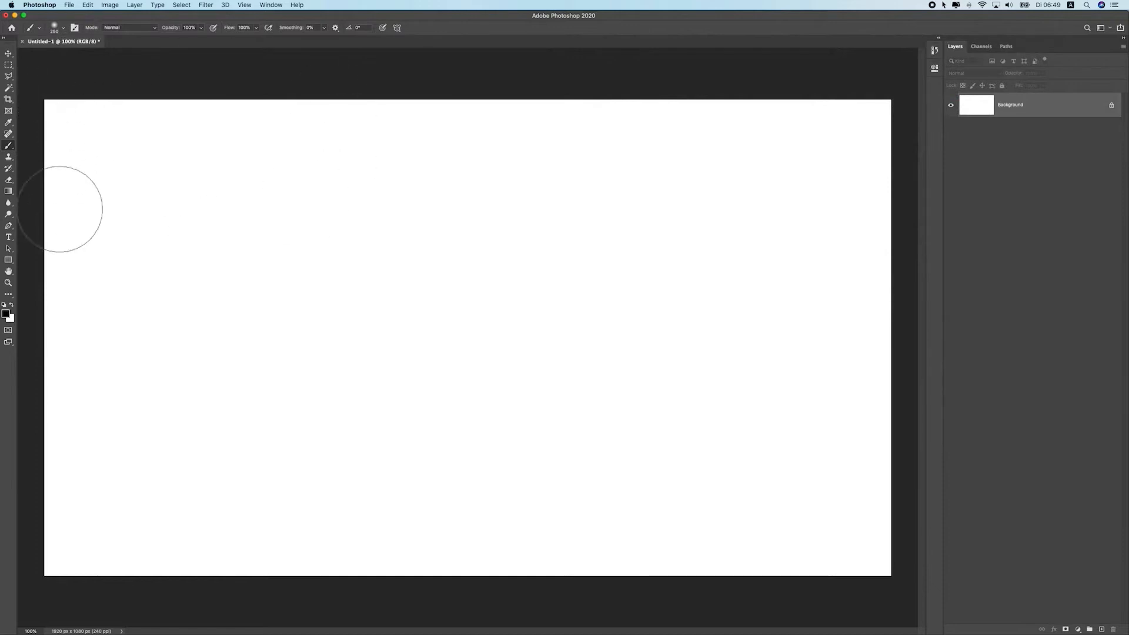
# Reset the Essentials workspace
pyautogui.click(271, 5)
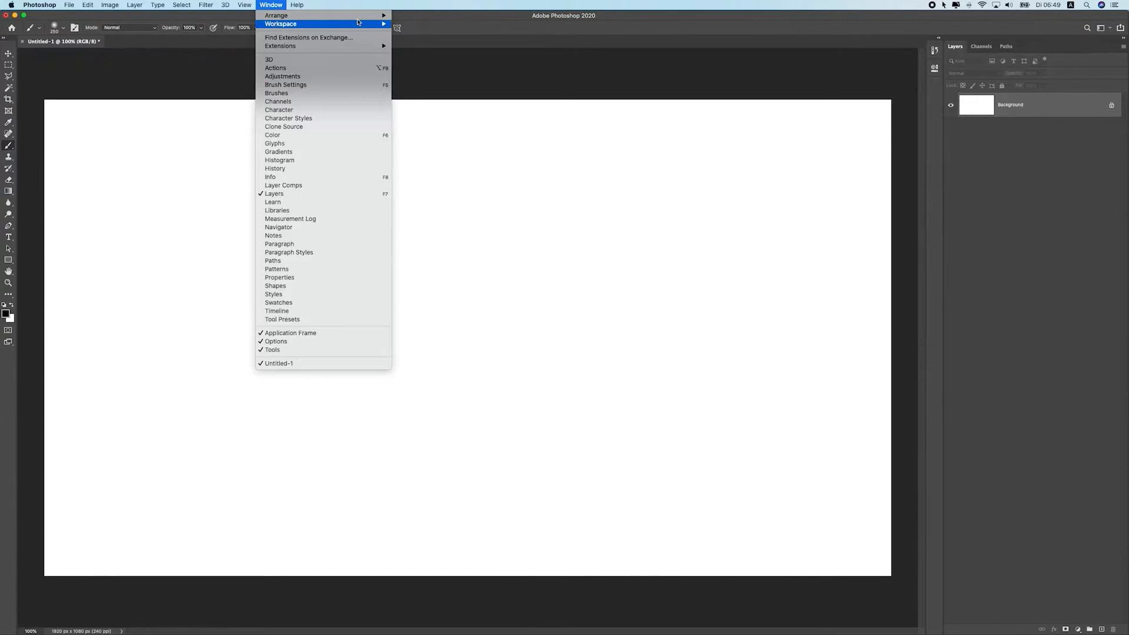
pyautogui.moveTo(381, 23)
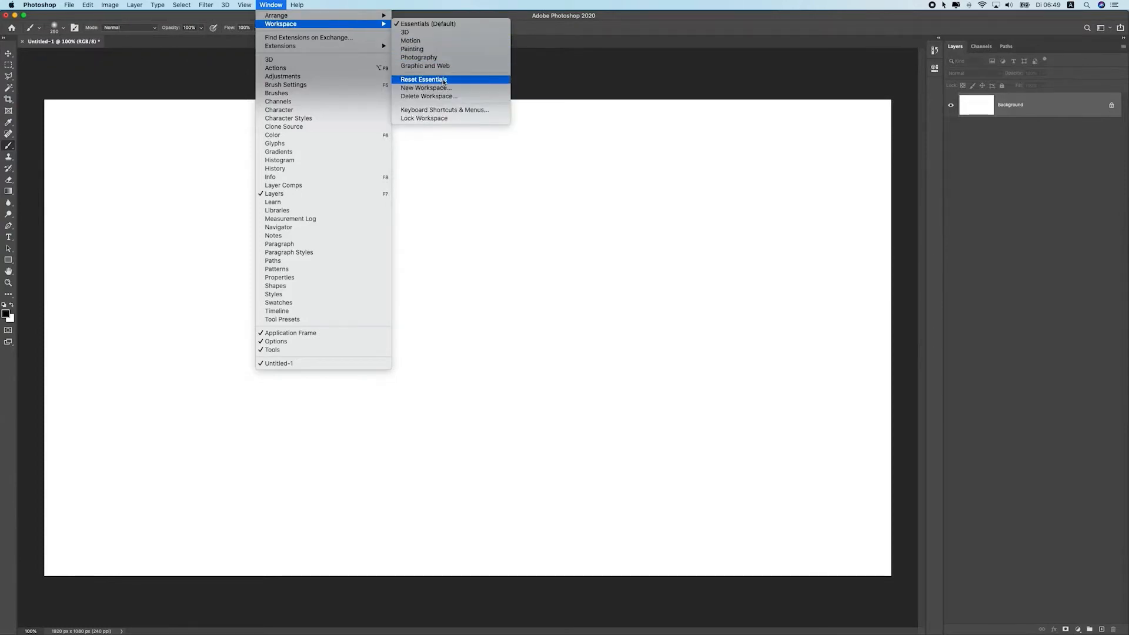
pyautogui.click(444, 80)
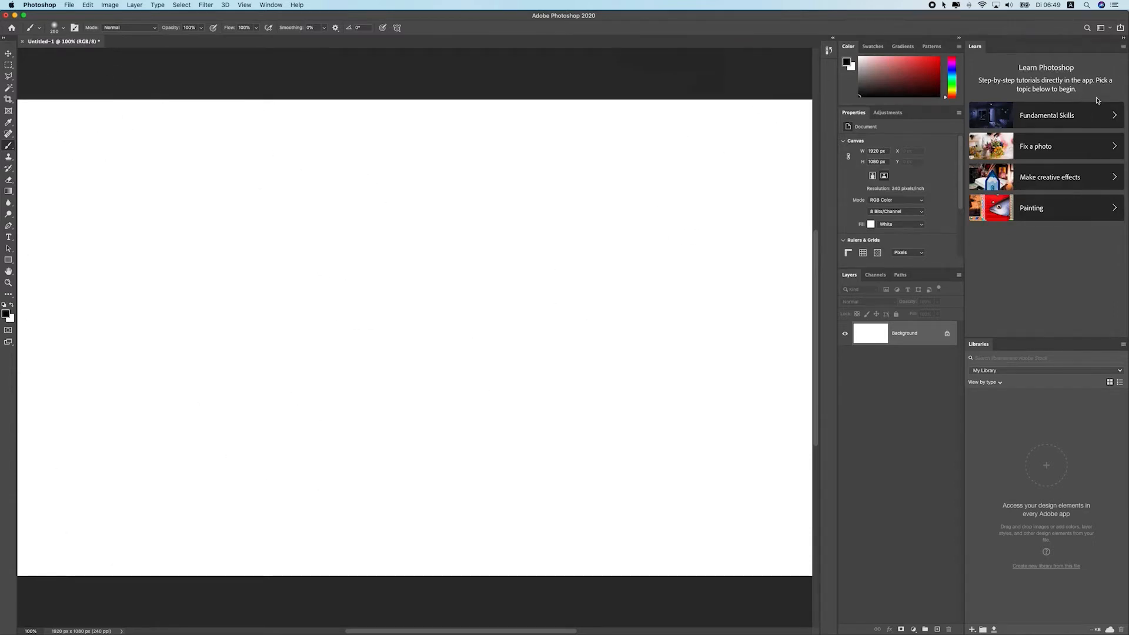
# Close the Learn panel group and the Libraries panel
pyautogui.click(1122, 49)
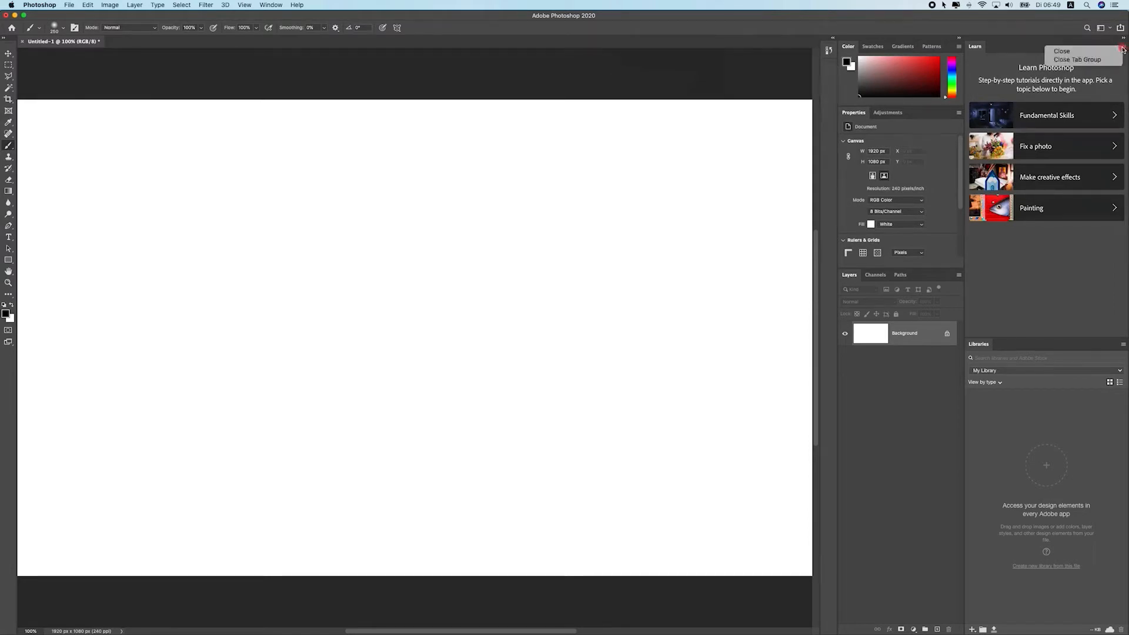
pyautogui.click(1078, 52)
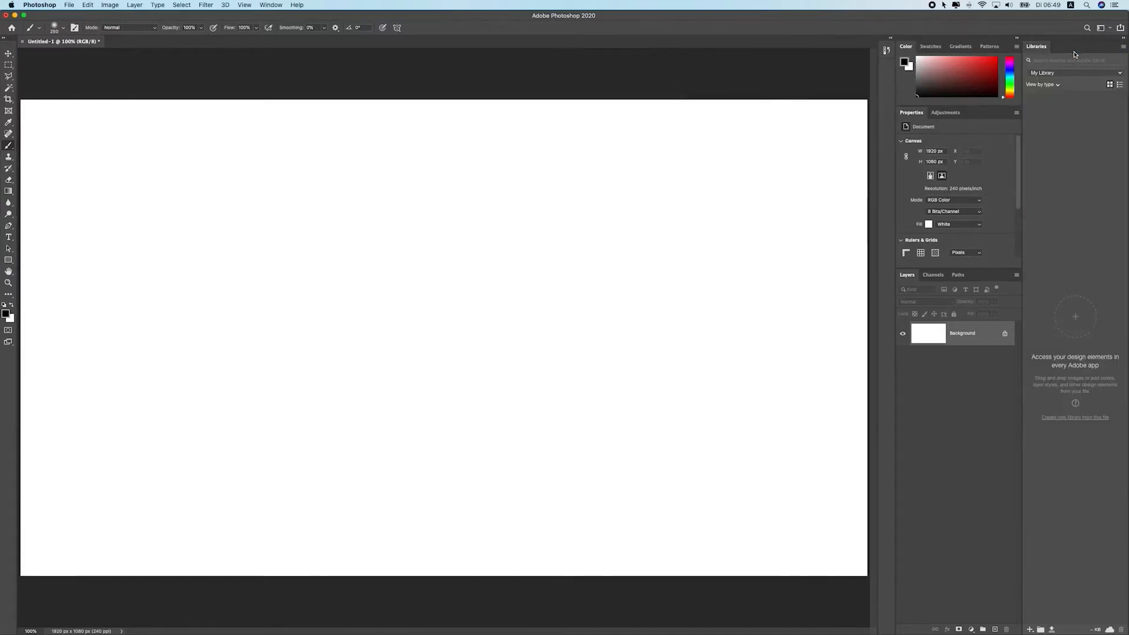
pyautogui.click(1123, 48)
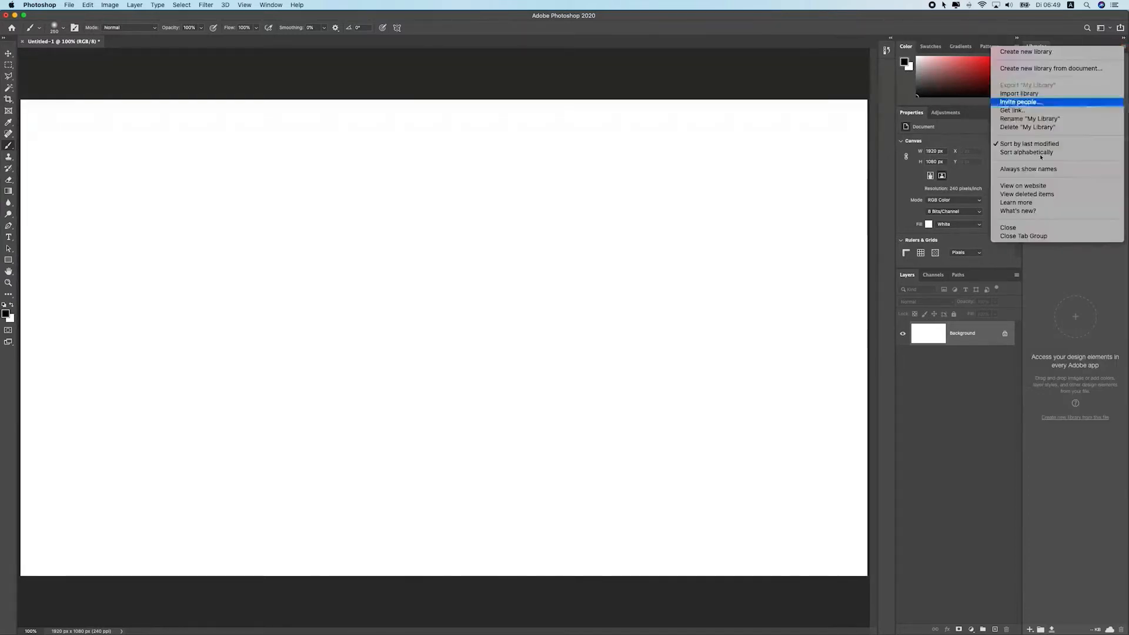
pyautogui.click(1037, 229)
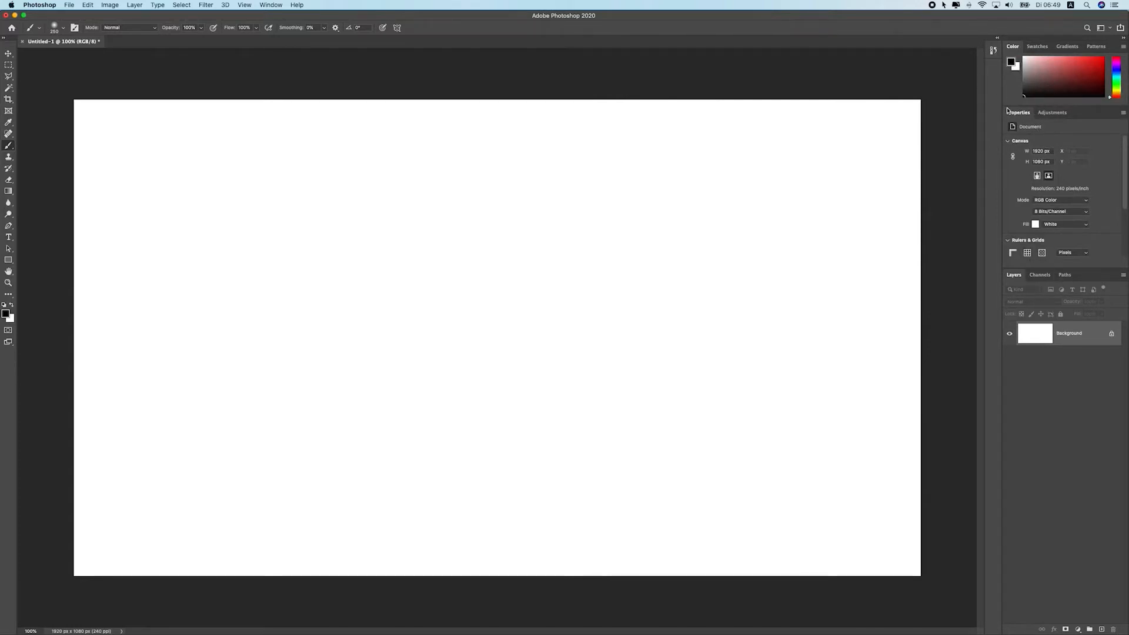
# Close the Color panel group and the Properties panel group, leaving only the Layers panel
pyautogui.click(1123, 46)
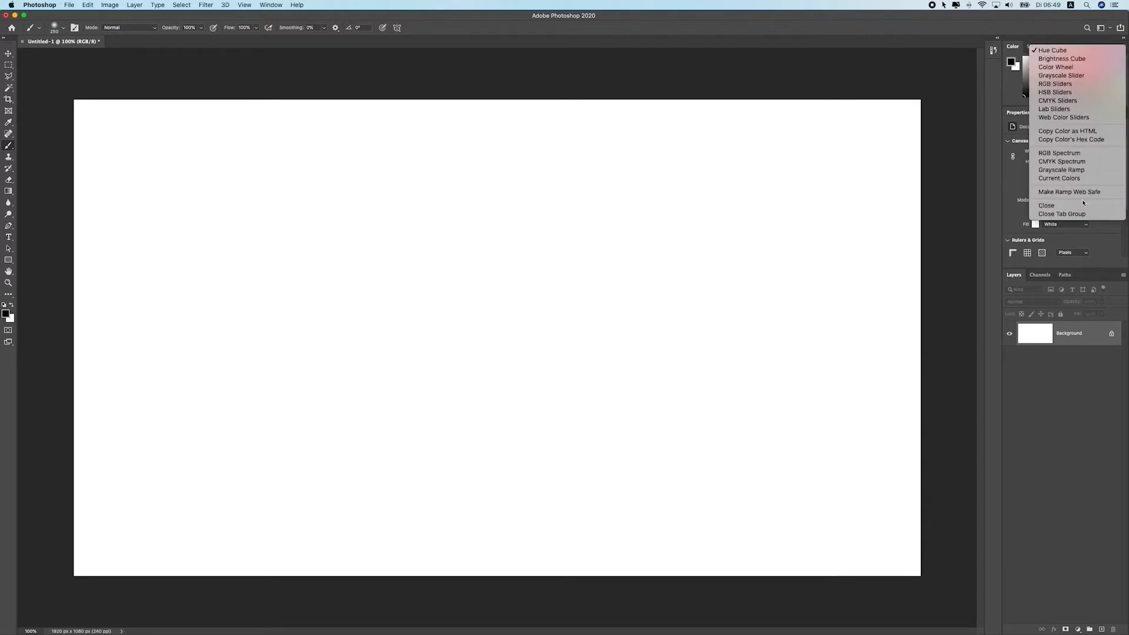
pyautogui.click(1052, 213)
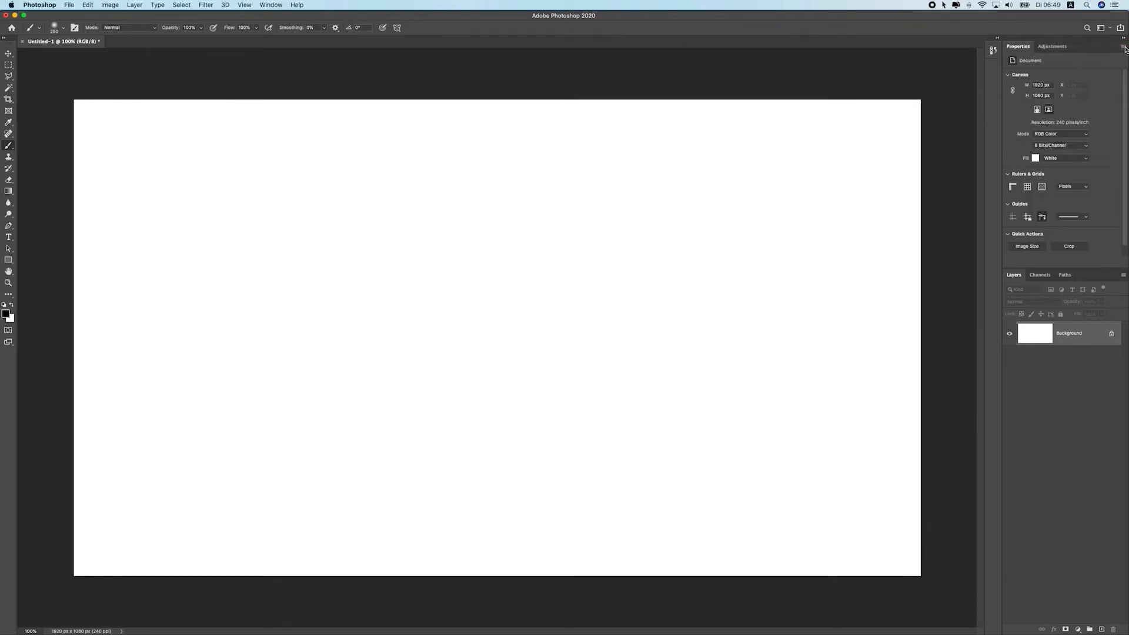
pyautogui.rightClick(1048, 47)
pyautogui.click(1086, 60)
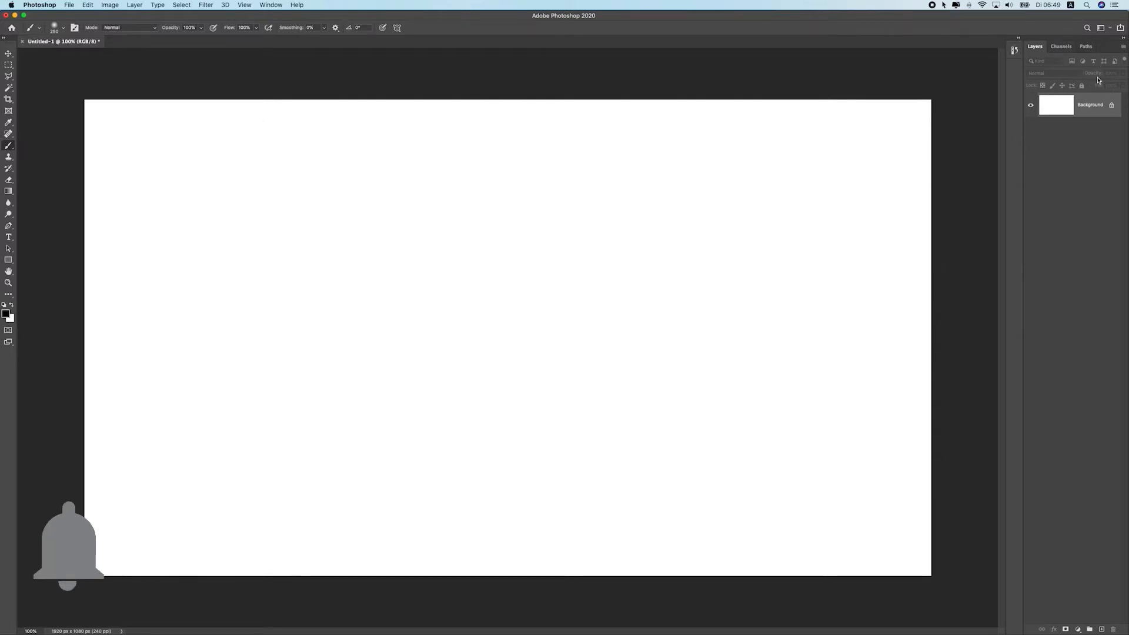
# Inspect the Channels and Paths panels, then return to the Layers panel
pyautogui.click(1068, 49)
pyautogui.click(1092, 48)
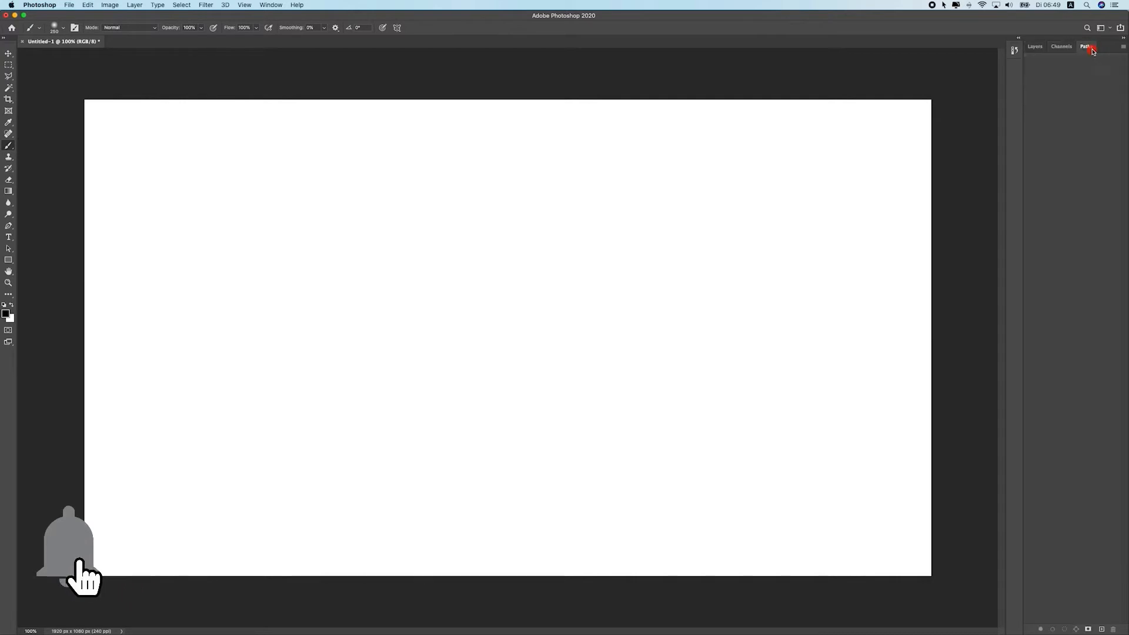
pyautogui.click(1063, 49)
pyautogui.click(1036, 47)
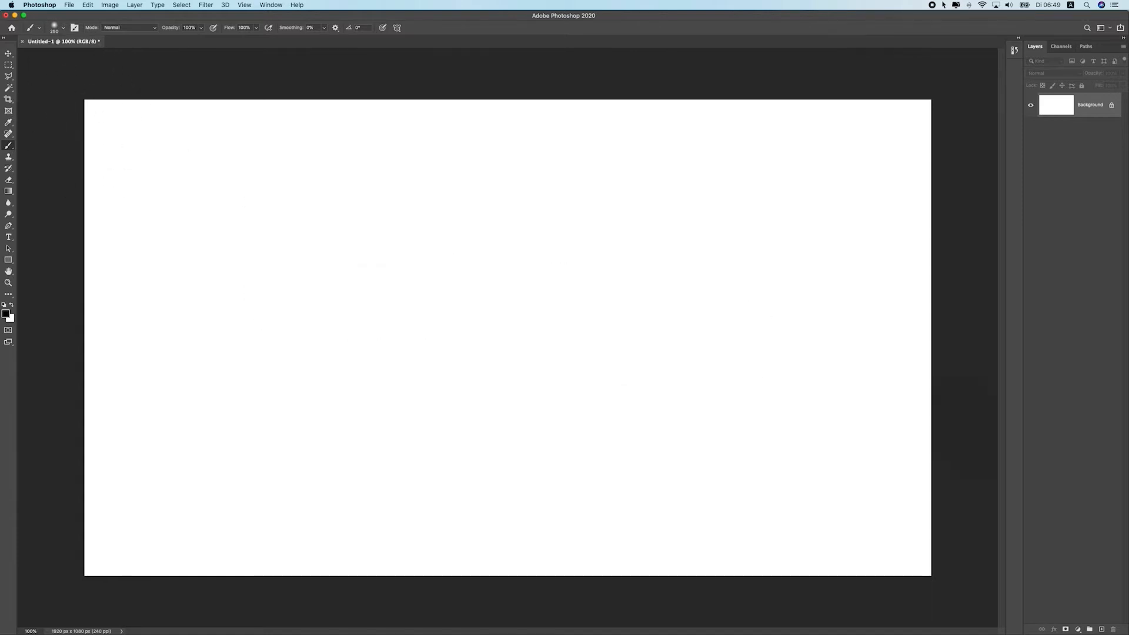
# Add a Curves adjustment layer above the Background
pyautogui.click(1078, 629)
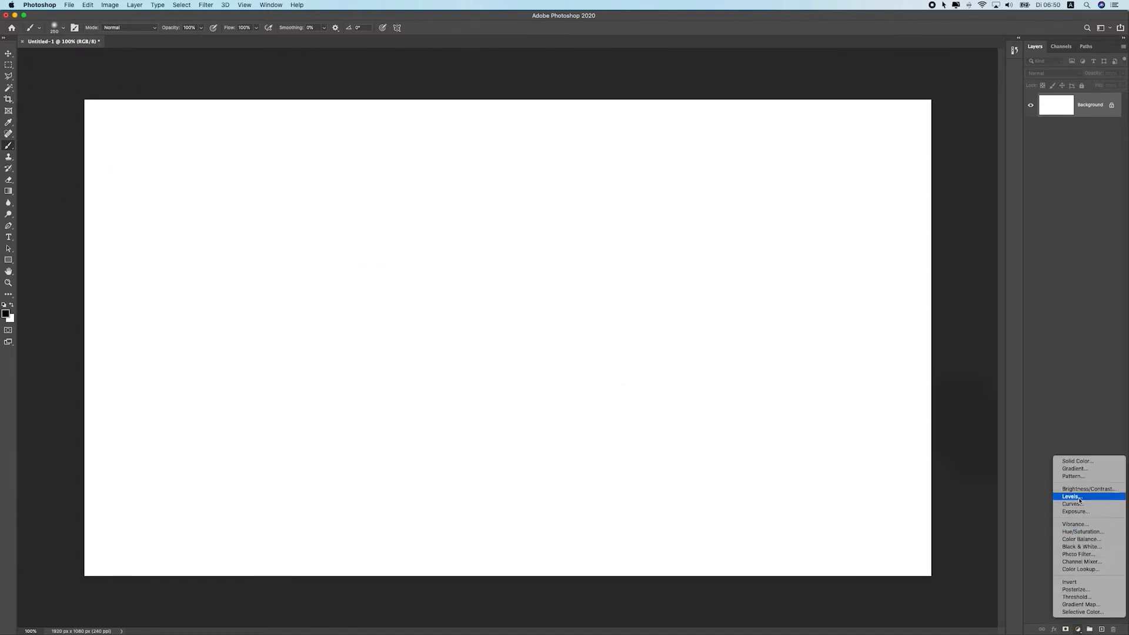
pyautogui.click(1082, 504)
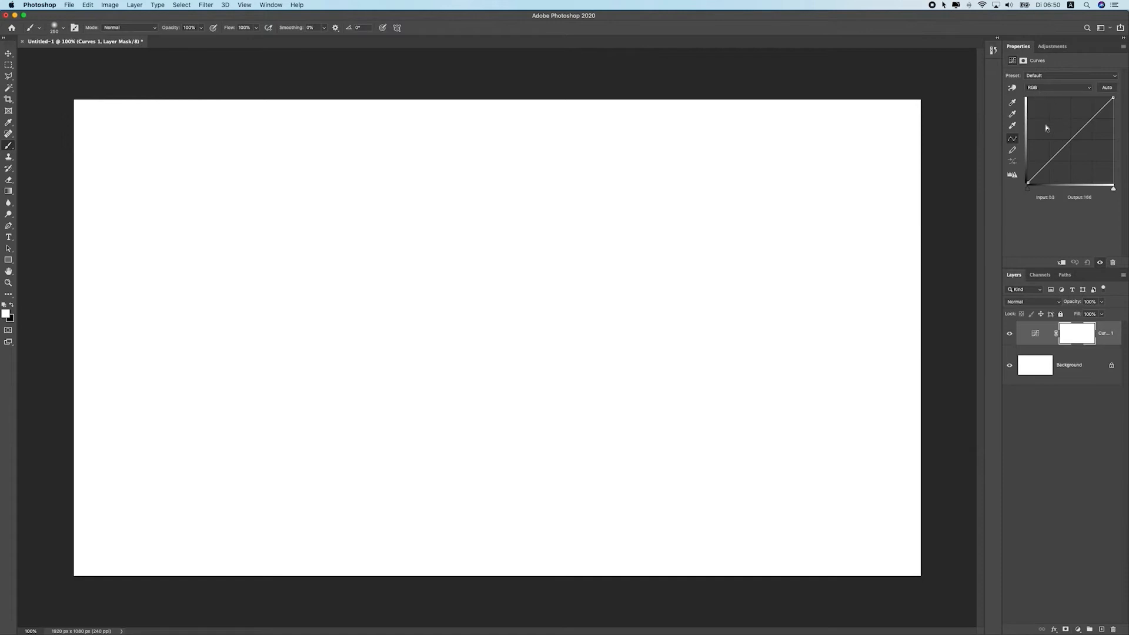
# Try reshaping the RGB curve of the Curves adjustment, then undo it
pyautogui.moveTo(1074, 159); pyautogui.dragTo(1089, 165)
pyautogui.press('super+z')
# Undock the Properties panel into a floating window and close the Adjustments panel
pyautogui.moveTo(1037, 268); pyautogui.dragTo(1039, 226)
pyautogui.moveTo(1026, 49); pyautogui.dragTo(817, 64)
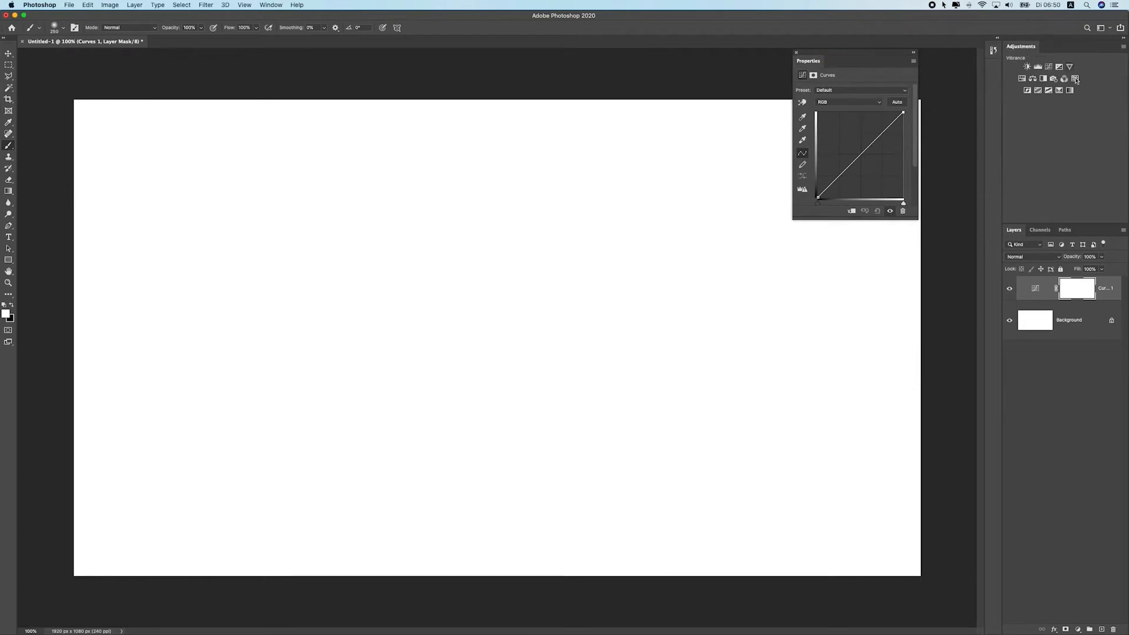
pyautogui.click(1123, 48)
pyautogui.click(1060, 235)
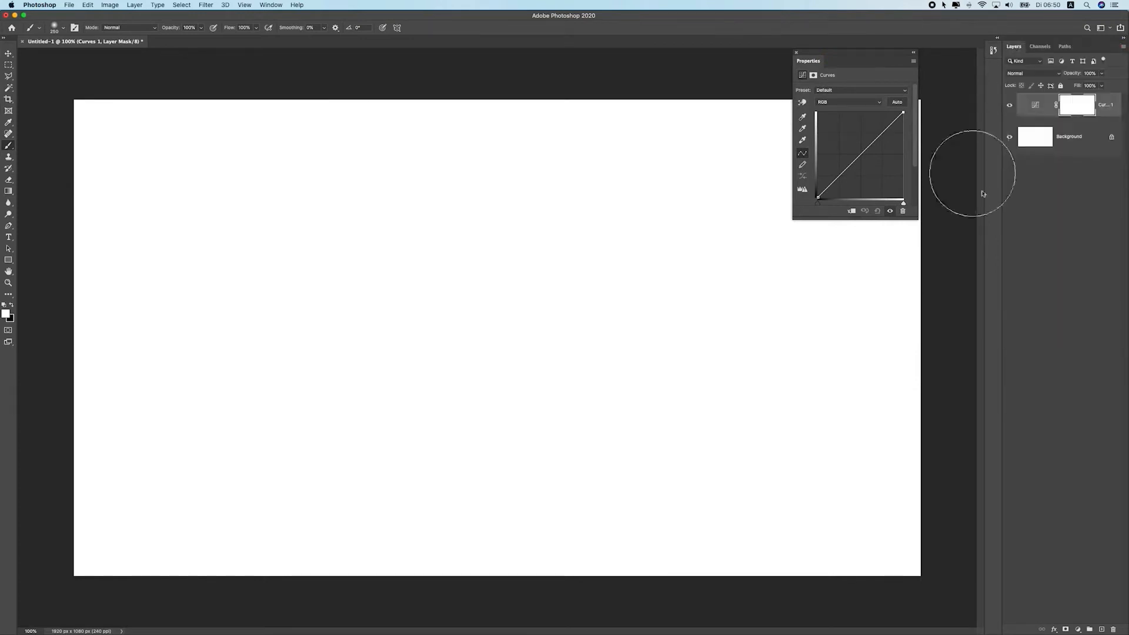
# Dock the Properties panel as a collapsed icon beside the Layers panel and widen the Layers panel
pyautogui.moveTo(862, 53); pyautogui.dragTo(996, 87)
pyautogui.click(994, 69)
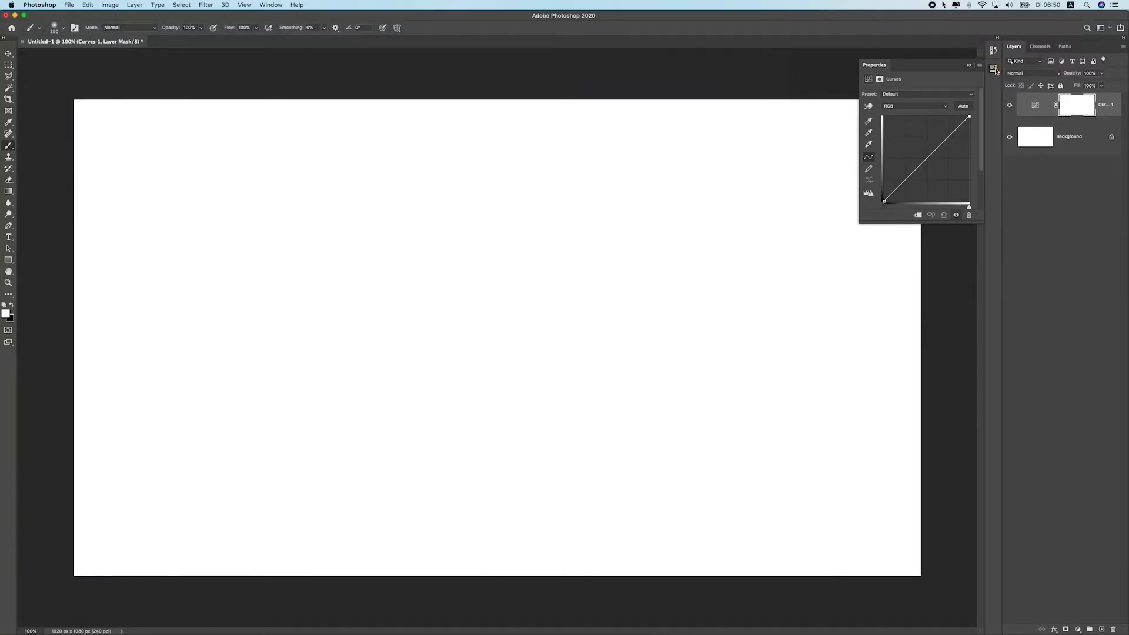
pyautogui.click(995, 70)
pyautogui.click(994, 69)
pyautogui.click(993, 69)
pyautogui.moveTo(1003, 146); pyautogui.dragTo(982, 147)
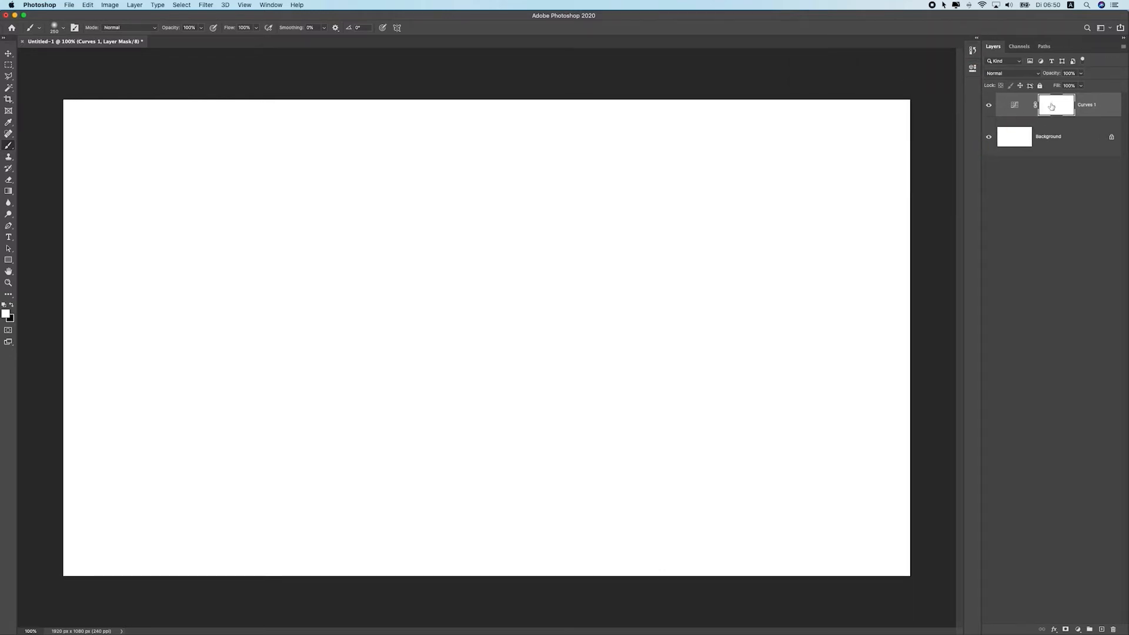
# Open Layers Panel Options and set the layer thumbnail size to the medium option
pyautogui.click(1123, 47)
pyautogui.click(1123, 47)
pyautogui.click(1123, 47)
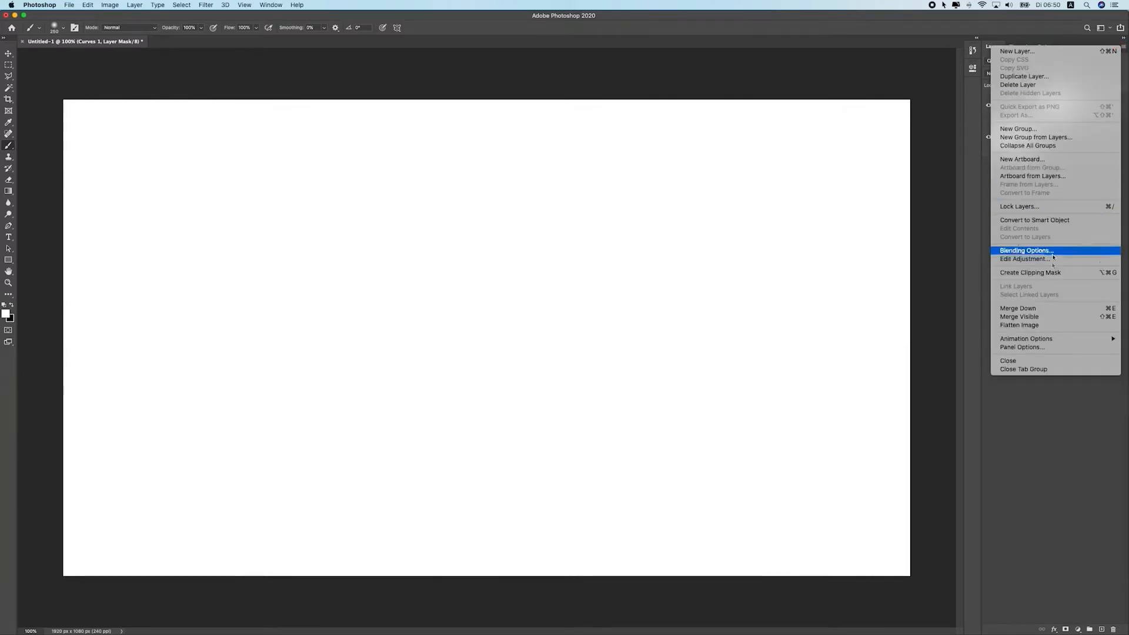
pyautogui.click(1043, 347)
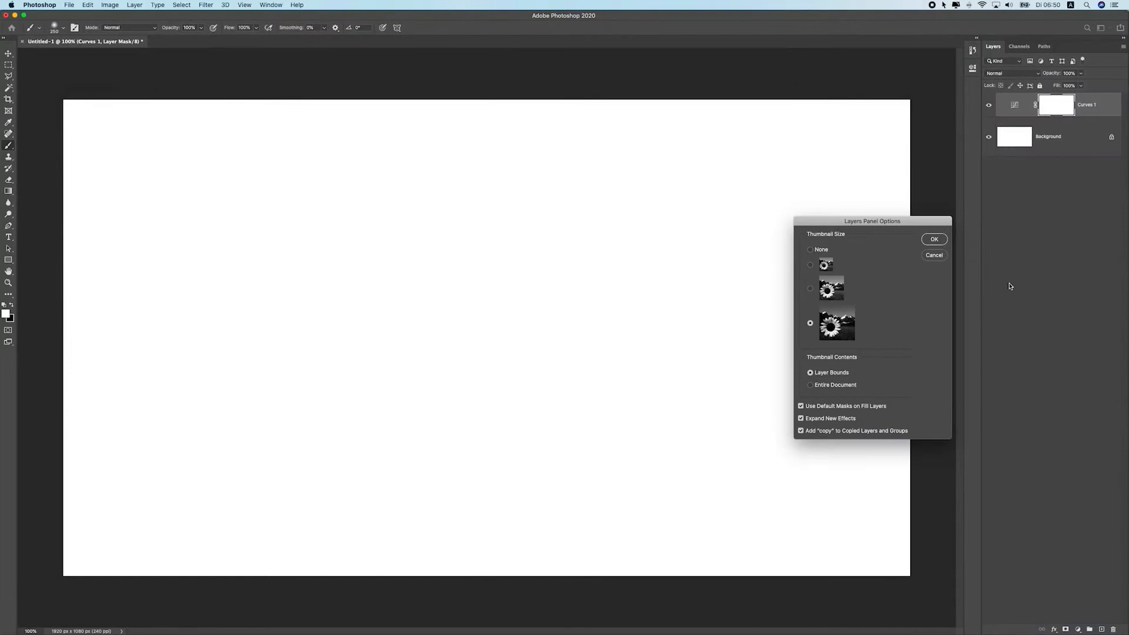
pyautogui.click(810, 265)
pyautogui.click(810, 323)
pyautogui.click(810, 289)
pyautogui.moveTo(870, 218); pyautogui.dragTo(599, 140)
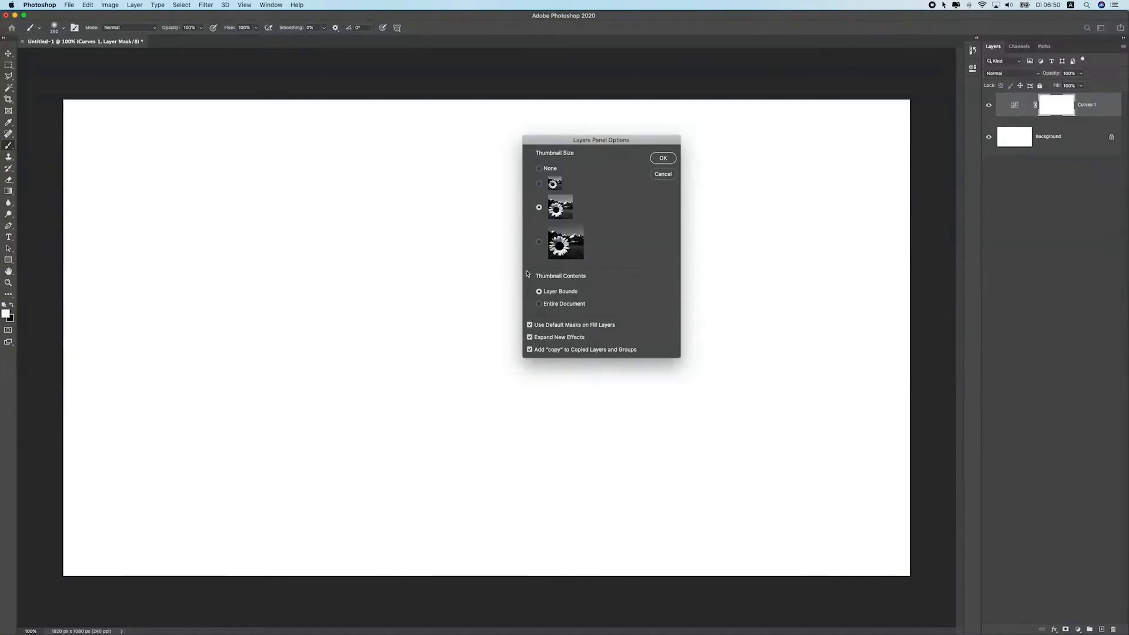
pyautogui.click(565, 304)
pyautogui.click(552, 296)
pyautogui.click(661, 159)
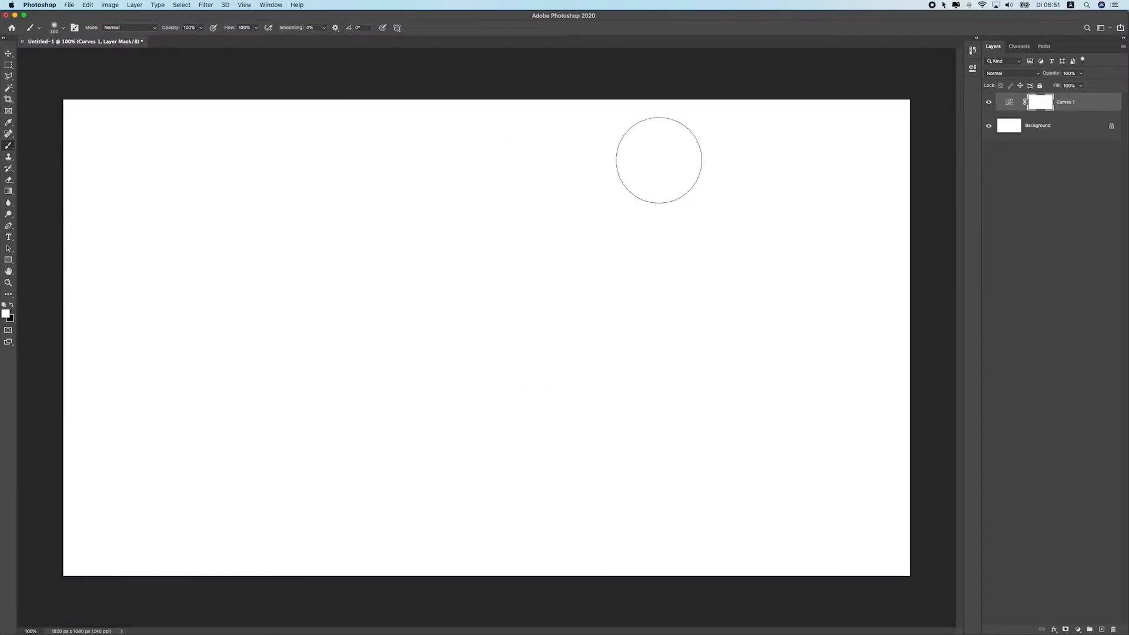
# Select the Crop tool and inspect its aspect ratio presets without cropping
pyautogui.click(9, 57)
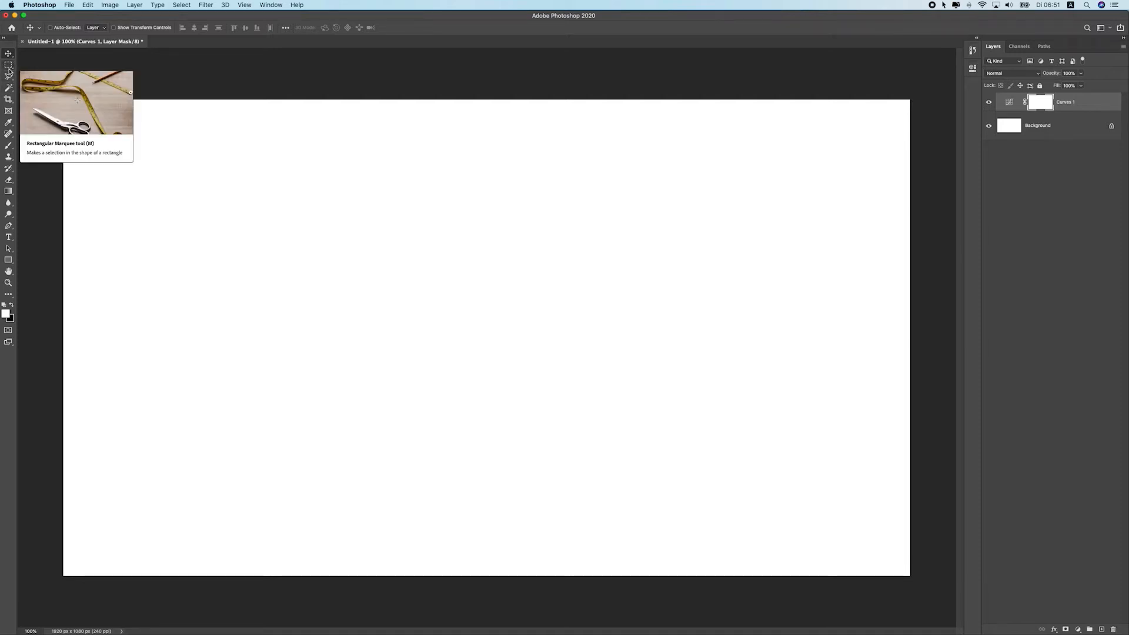
pyautogui.click(8, 100)
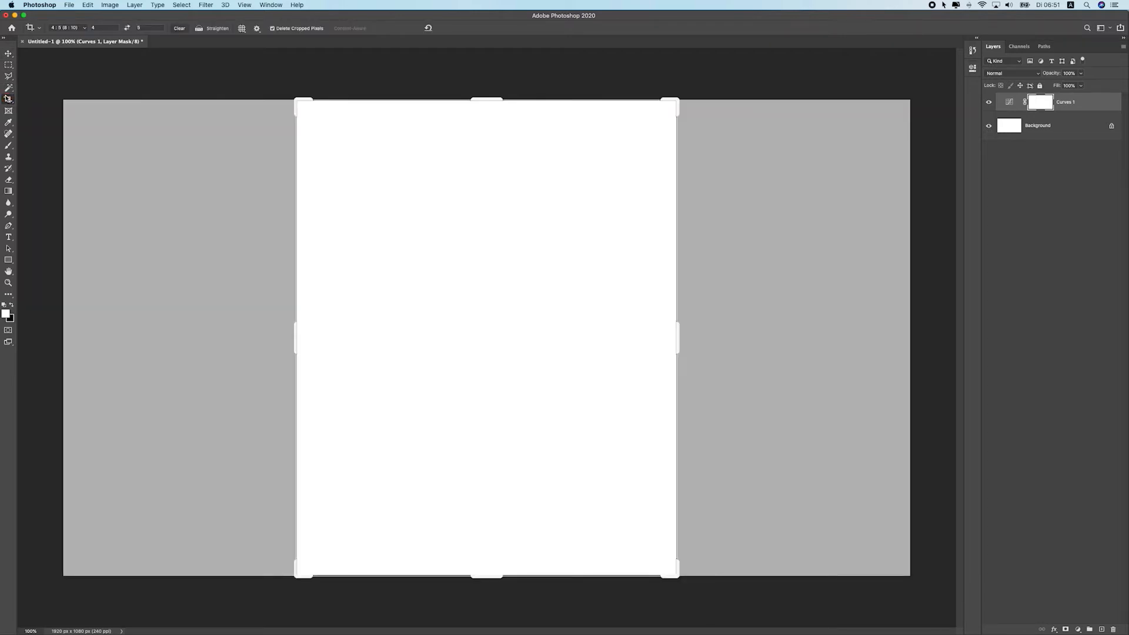
pyautogui.click(79, 29)
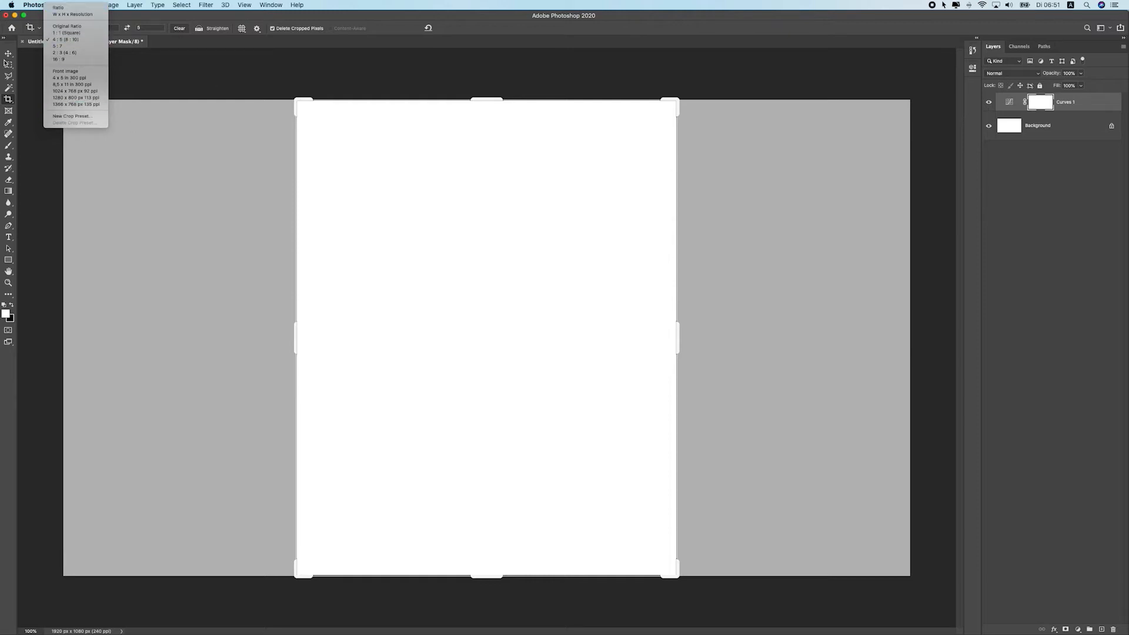
pyautogui.click(36, 19)
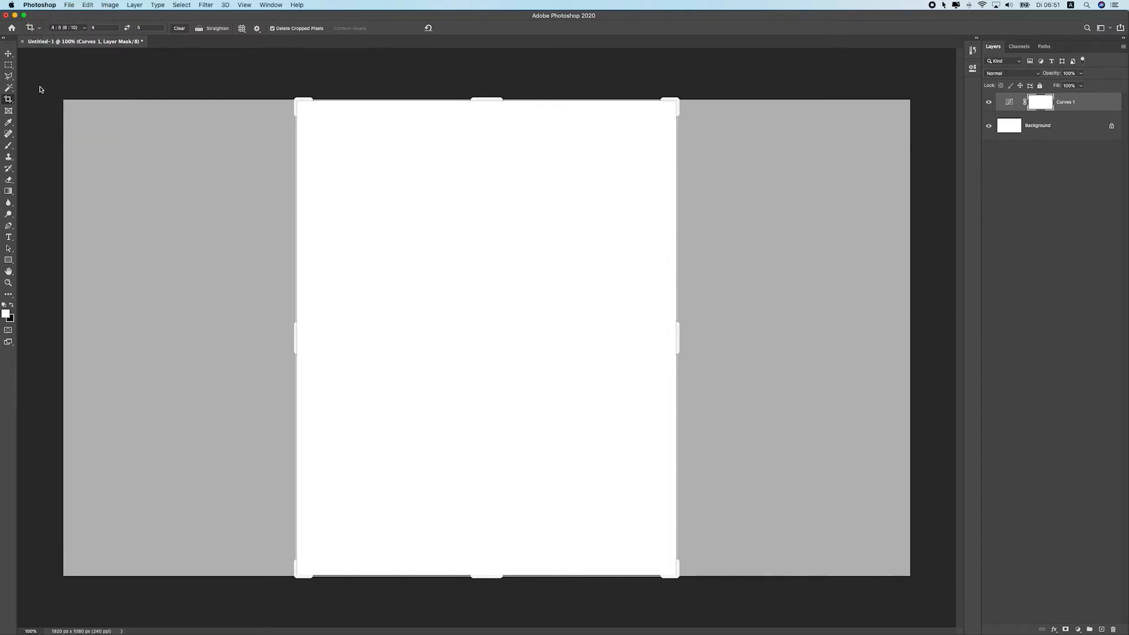
# Pick the Eyedropper tool and sample colours from the canvas
pyautogui.click(9, 123)
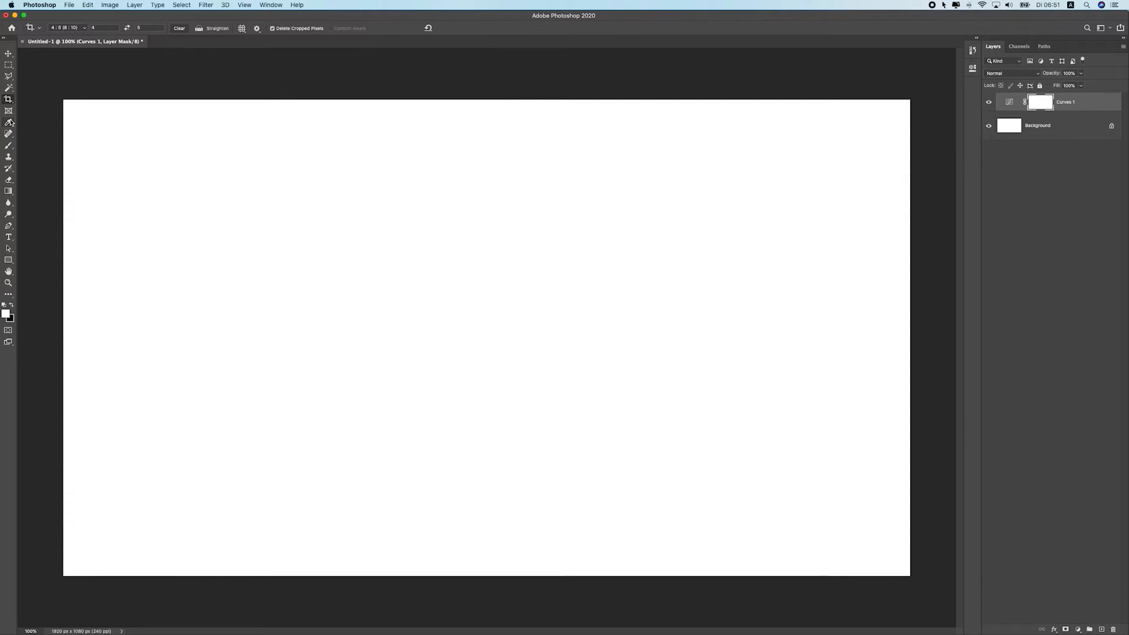
pyautogui.click(9, 124)
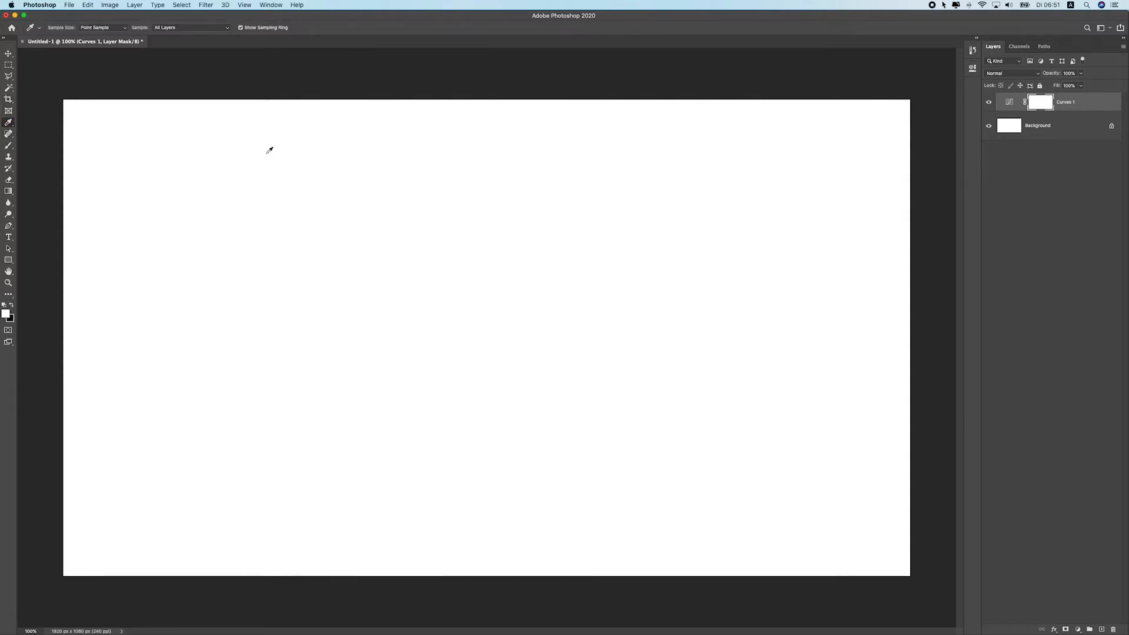
pyautogui.click(307, 155)
pyautogui.moveTo(97, 316); pyautogui.dragTo(163, 321)
pyautogui.moveTo(451, 279); pyautogui.dragTo(401, 285)
# Browse the Spot Healing Brush, Clone Stamp and Brush tool groups, ending on the Brush Tool
pyautogui.click(8, 134)
pyautogui.click(8, 136)
pyautogui.click(6, 136)
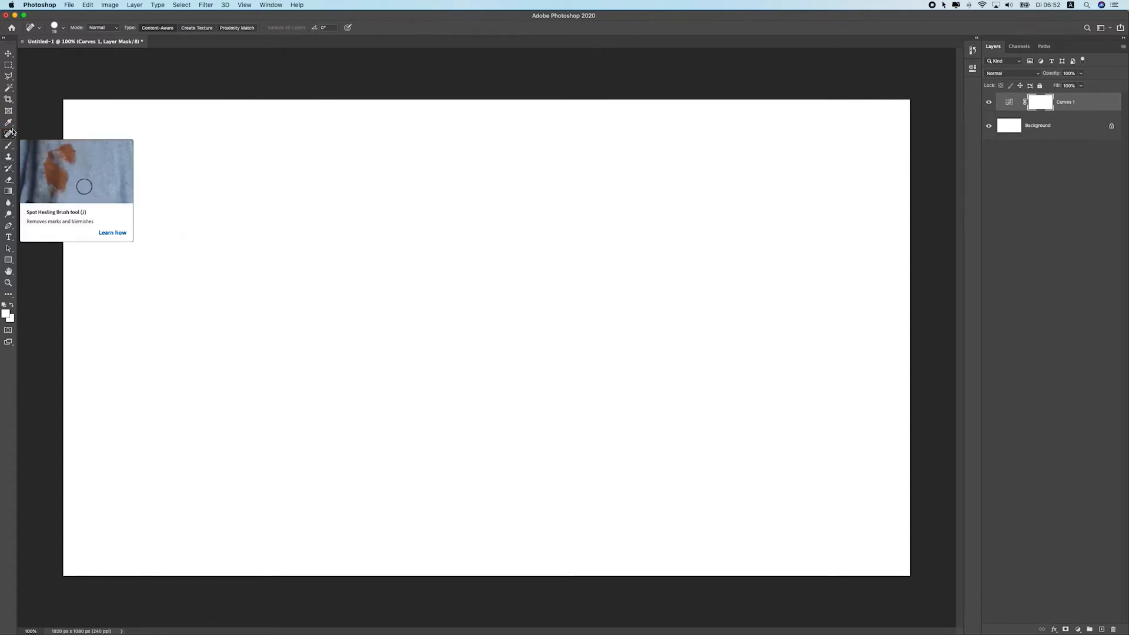
pyautogui.rightClick(9, 133)
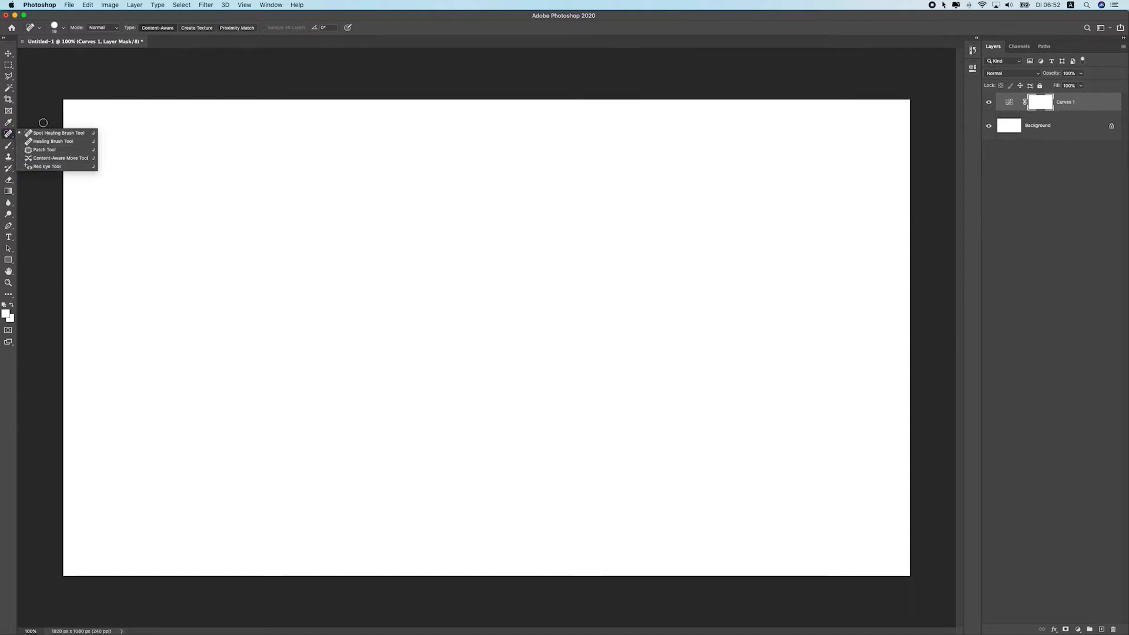
pyautogui.click(8, 157)
pyautogui.rightClick(8, 157)
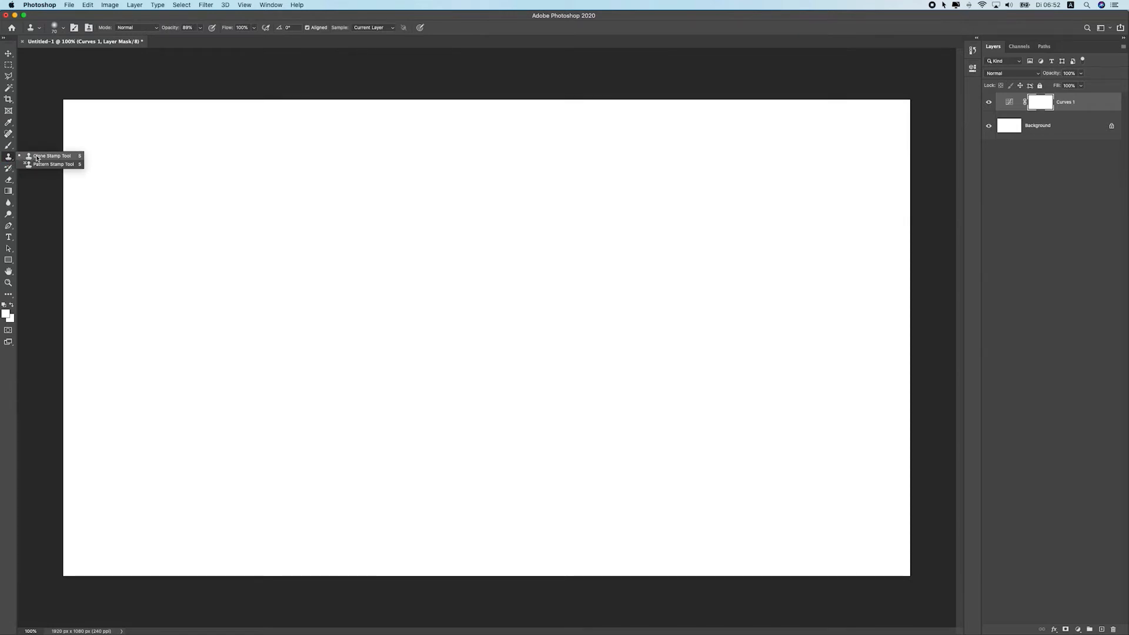
pyautogui.click(8, 145)
pyautogui.rightClick(8, 144)
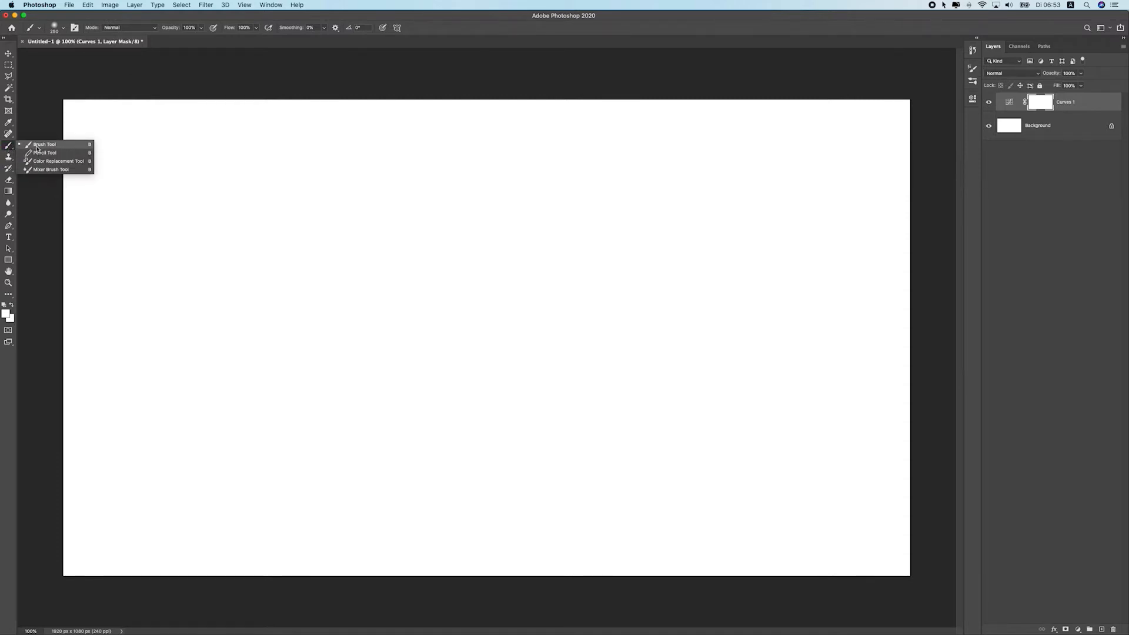
pyautogui.click(36, 147)
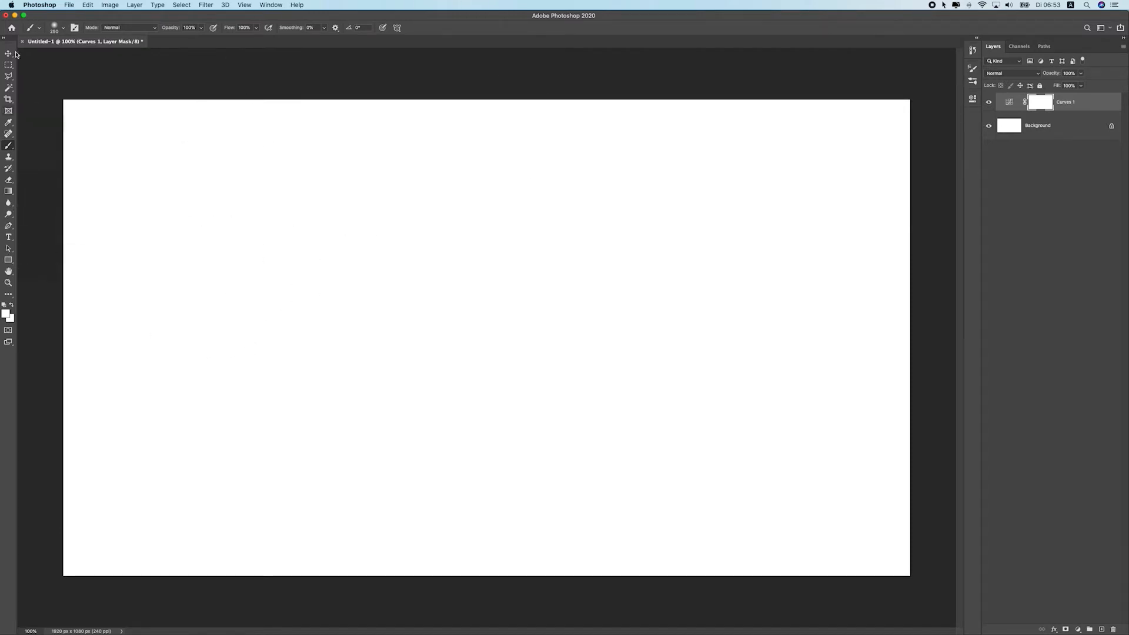
# Open the brush settings and choose the Cloud 04 brush from the Clouds by sdavis75 set
pyautogui.rightClick(8, 146)
pyautogui.click(25, 145)
pyautogui.click(75, 28)
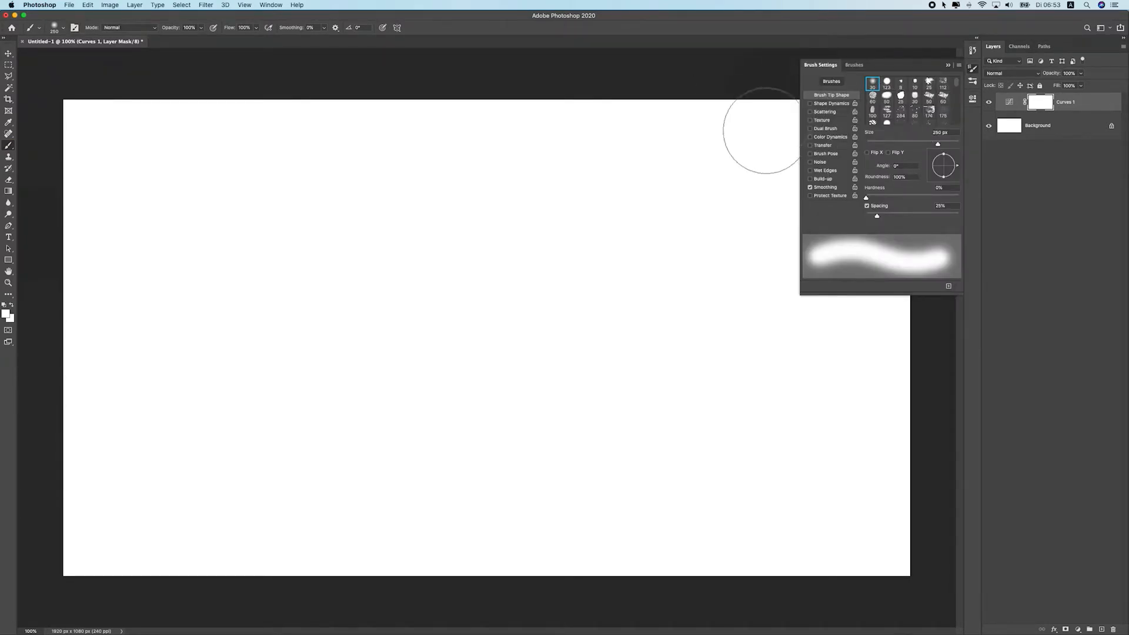
pyautogui.click(55, 28)
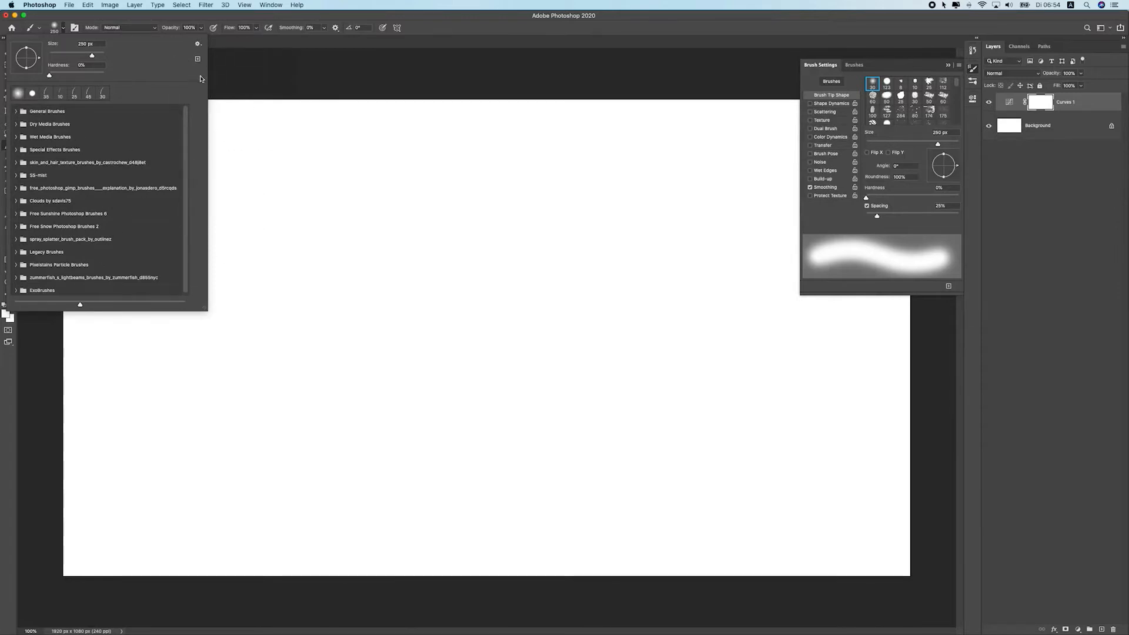
pyautogui.scroll(-1, 42, 147)
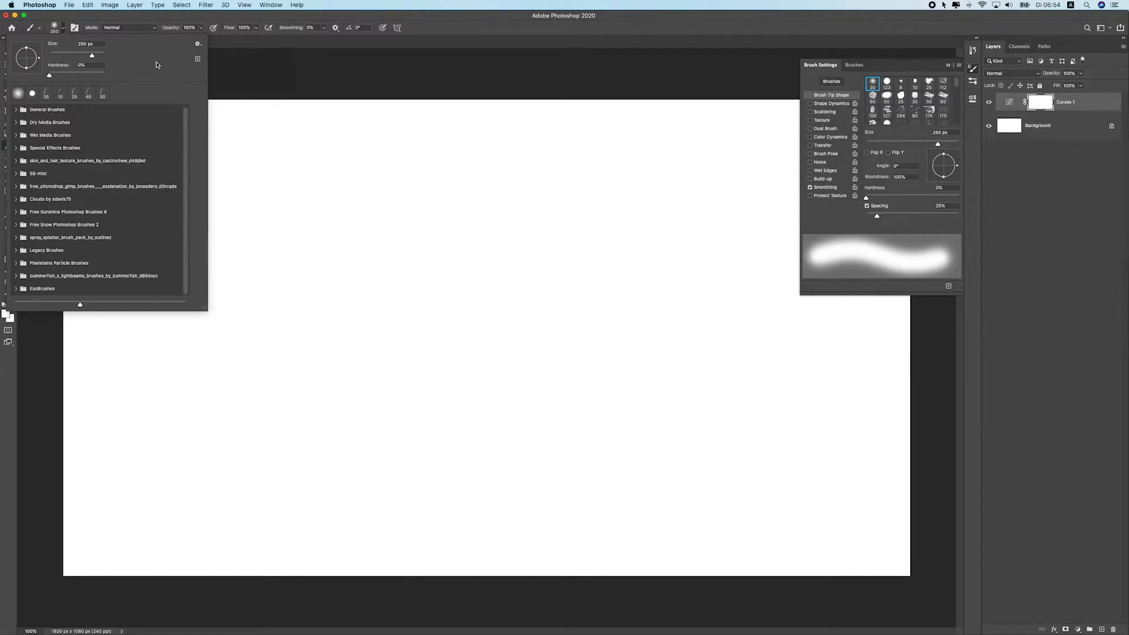
pyautogui.click(15, 199)
pyautogui.click(59, 282)
pyautogui.scroll(-1, 59, 276)
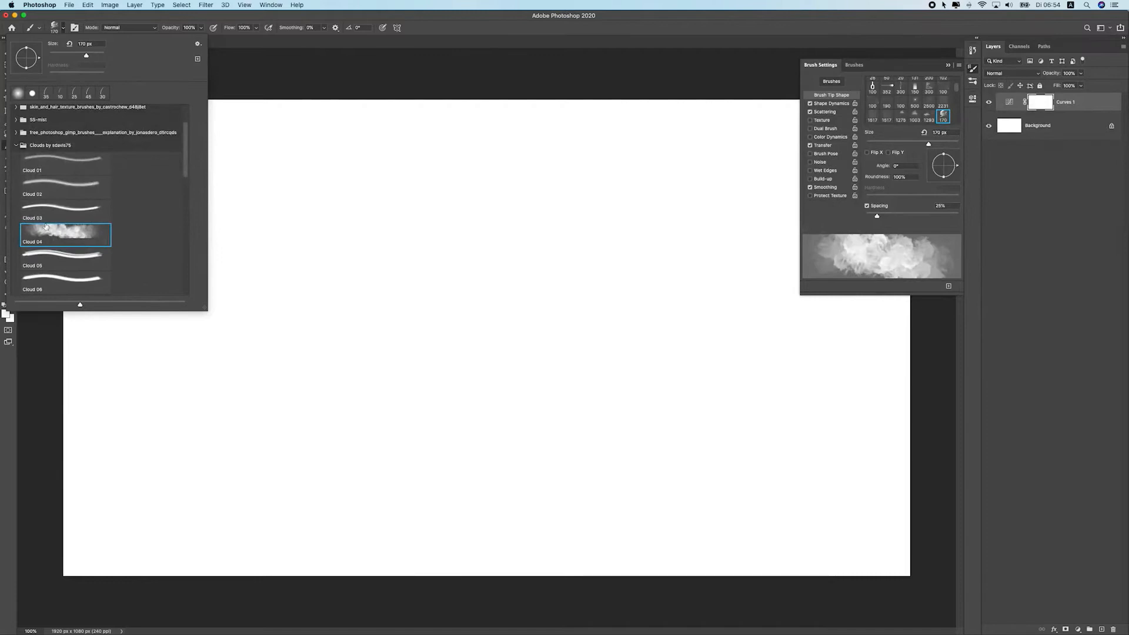
pyautogui.click(285, 194)
# Reset the default foreground and background colours and undo the last three actions
pyautogui.click(10, 305)
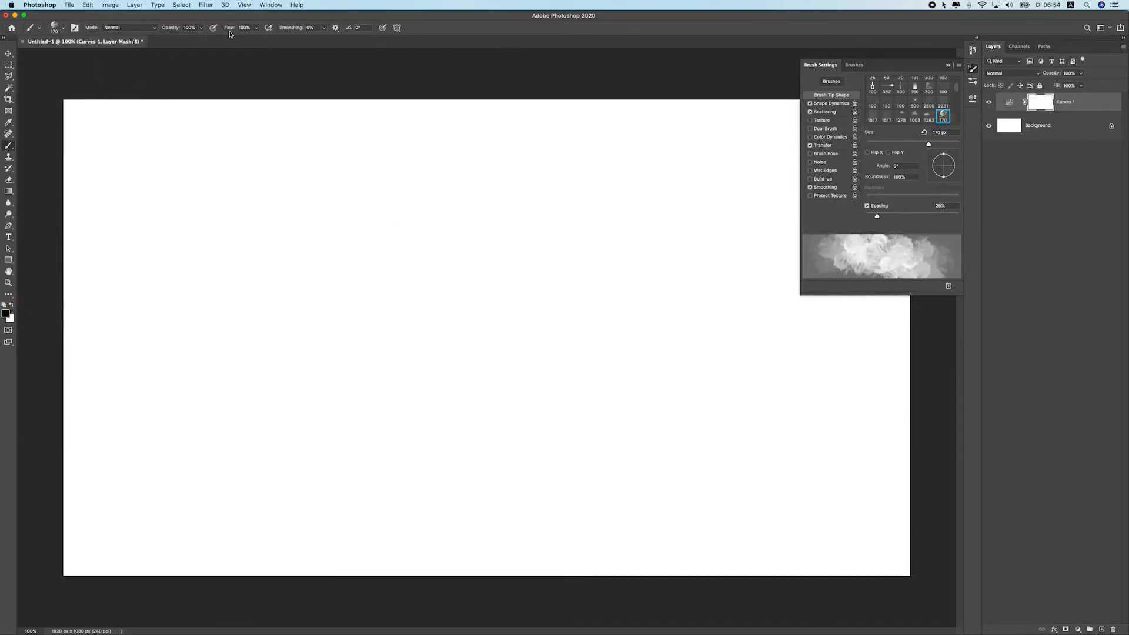
pyautogui.press('super+z')
pyautogui.press('super+z')
pyautogui.press('super+z')
# Browse the Brush, Eraser, Gradient and Blur tools in the toolbar
pyautogui.click(8, 147)
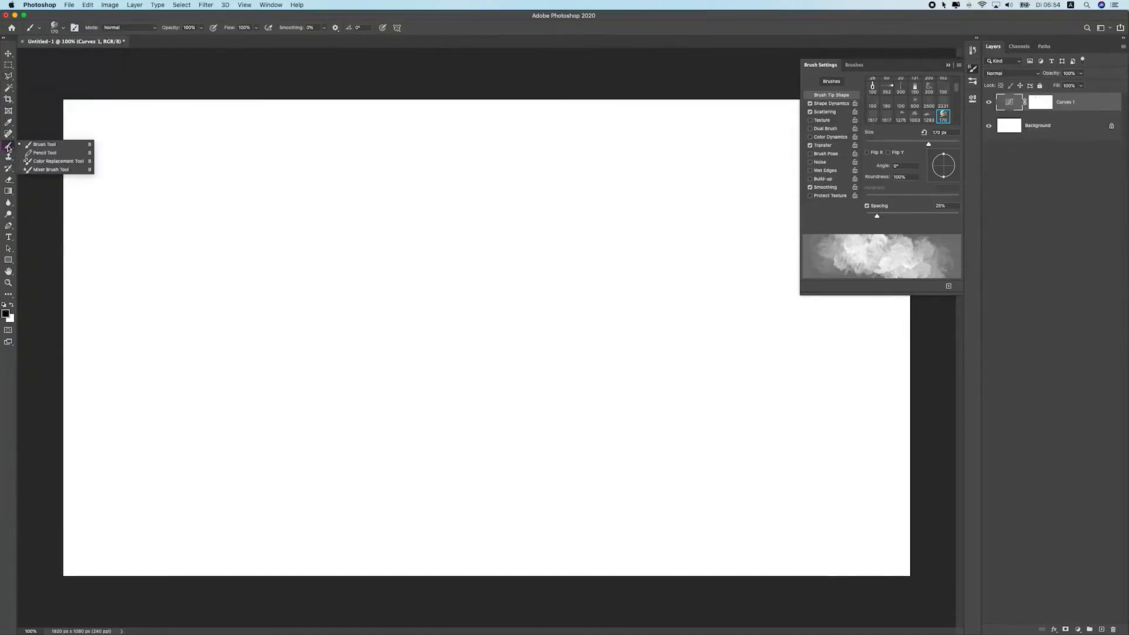
pyautogui.click(8, 180)
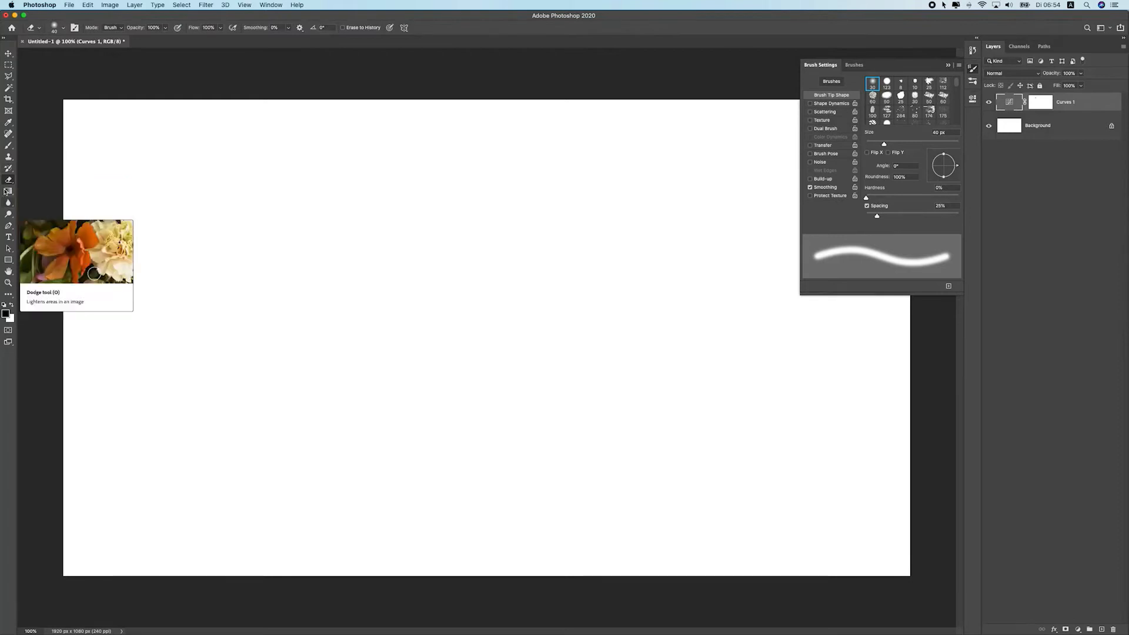
pyautogui.click(8, 193)
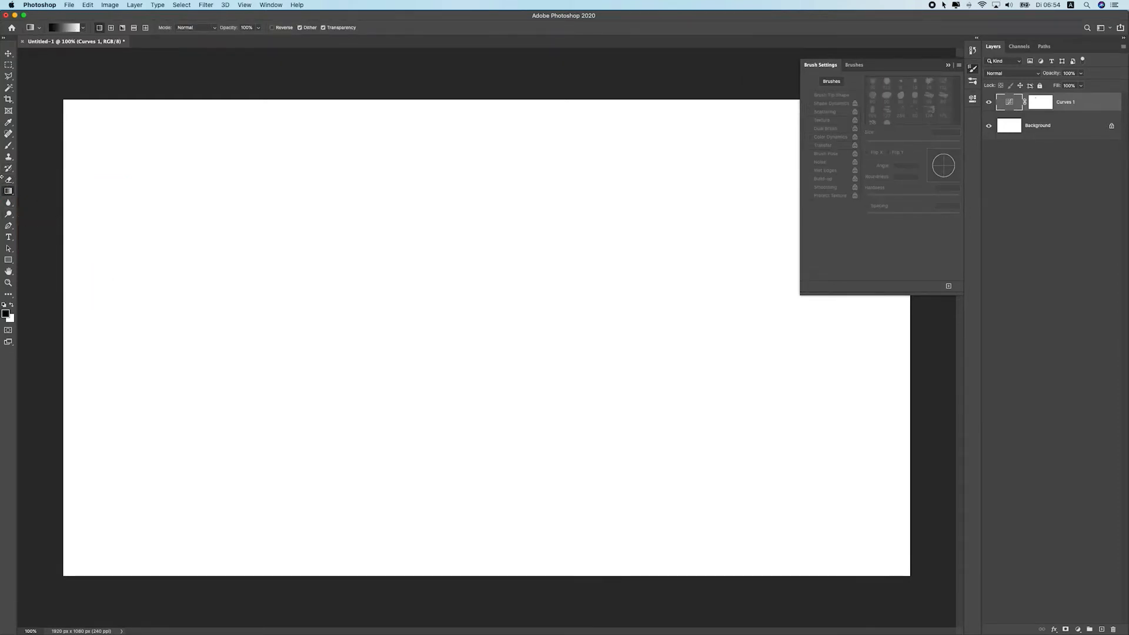
pyautogui.click(9, 203)
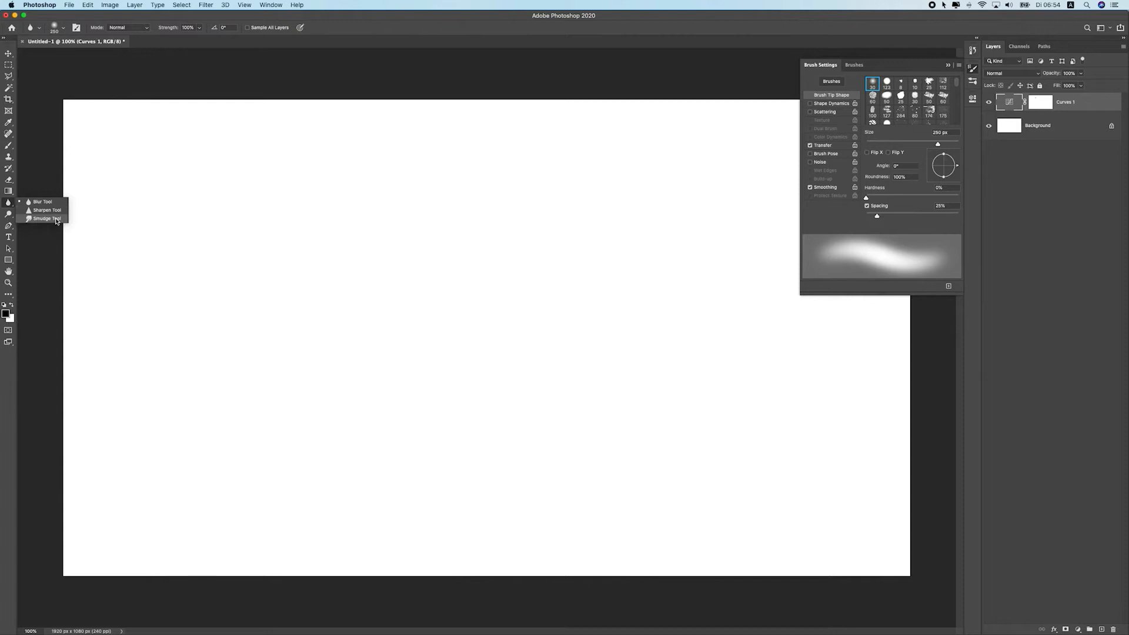
# Open the Dodge tool group and switch to the Burn Tool
pyautogui.click(8, 214)
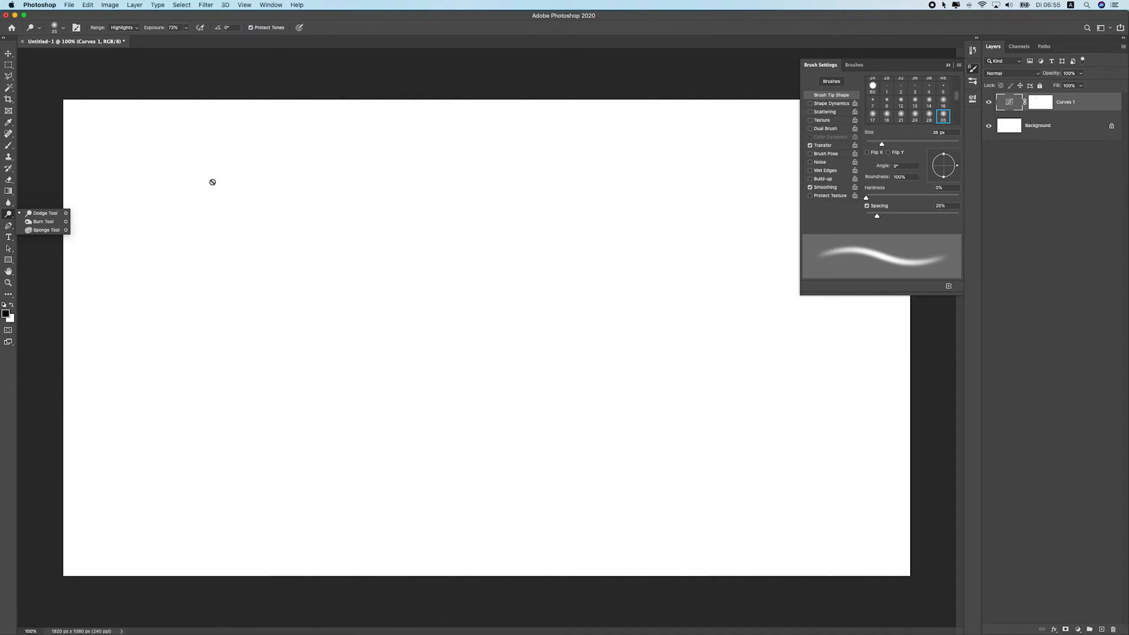
pyautogui.click(46, 221)
pyautogui.rightClick(9, 215)
pyautogui.click(37, 222)
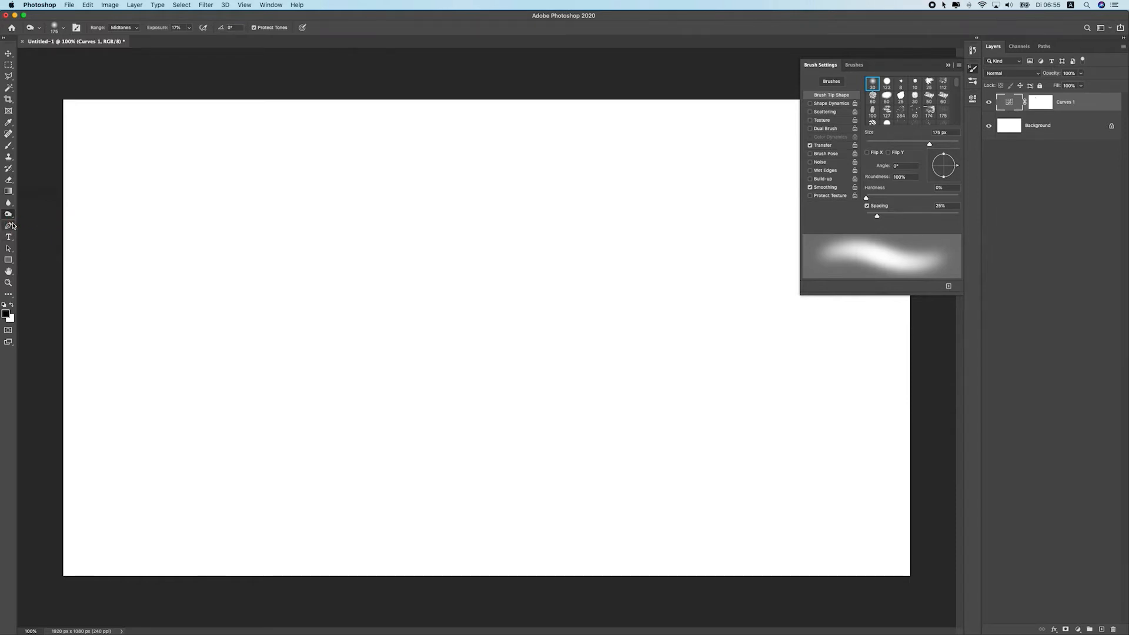
# Open the pen tool group and select the Pen Tool
pyautogui.click(12, 225)
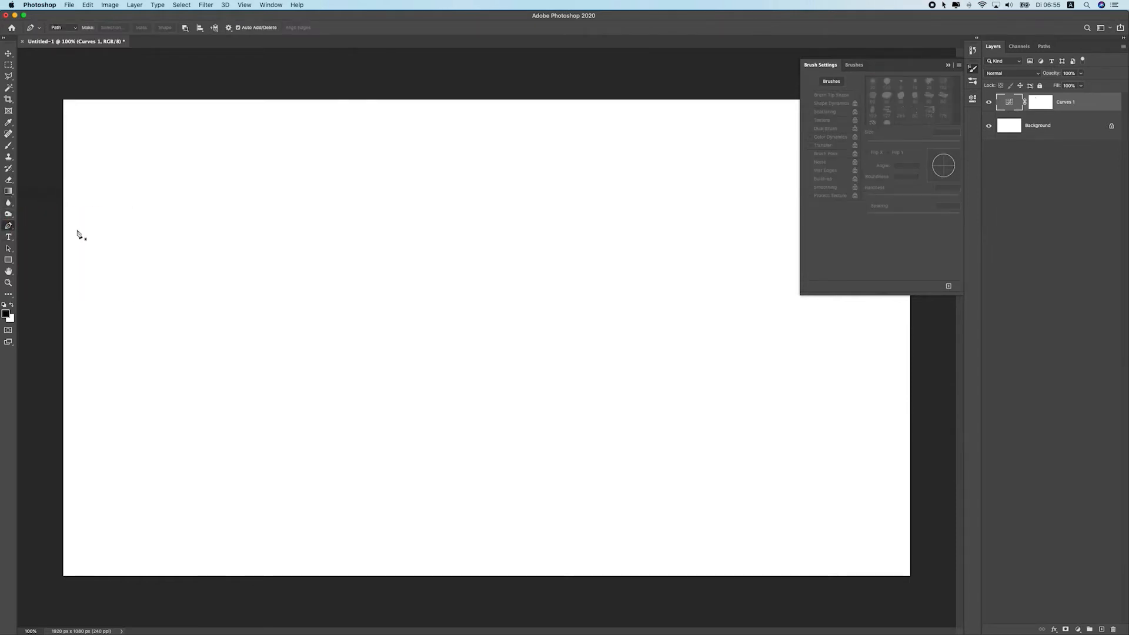
pyautogui.rightClick(10, 228)
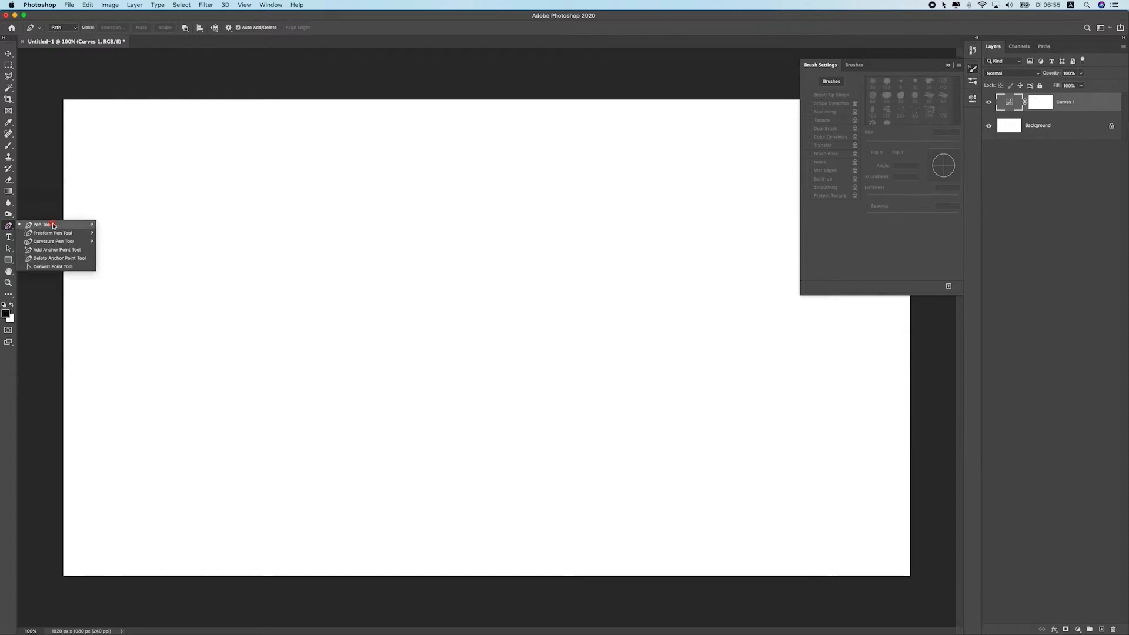
pyautogui.click(53, 226)
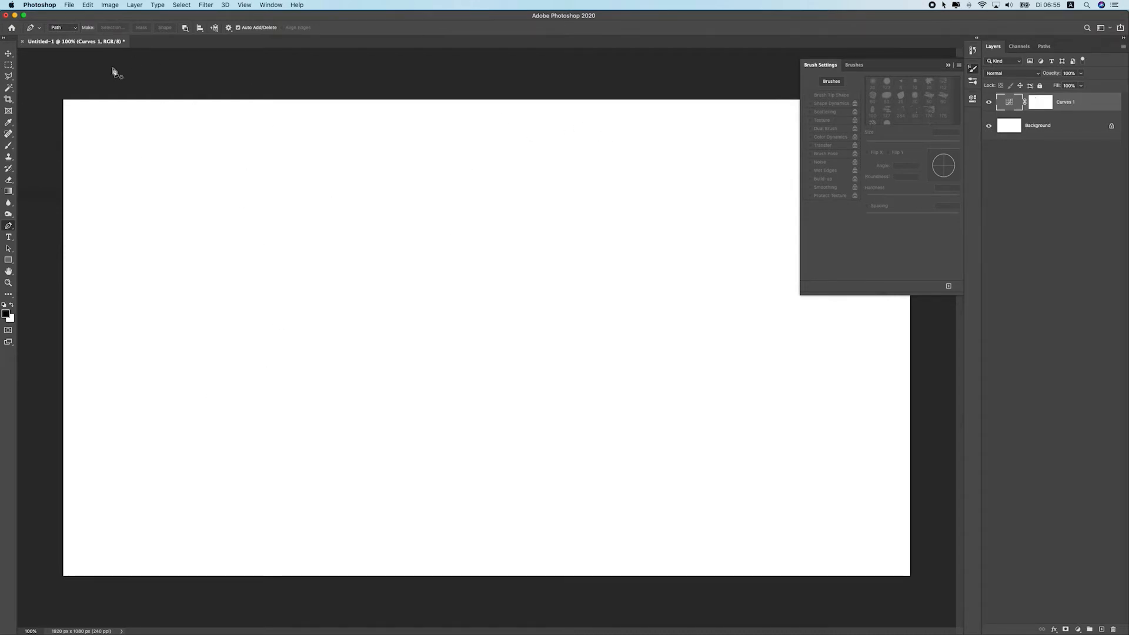
pyautogui.rightClick(8, 226)
pyautogui.click(31, 228)
pyautogui.rightClick(10, 228)
pyautogui.click(6, 227)
# Pick the Magic Wand Tool from the selection group, then return to the Pen Tool
pyautogui.rightClick(8, 88)
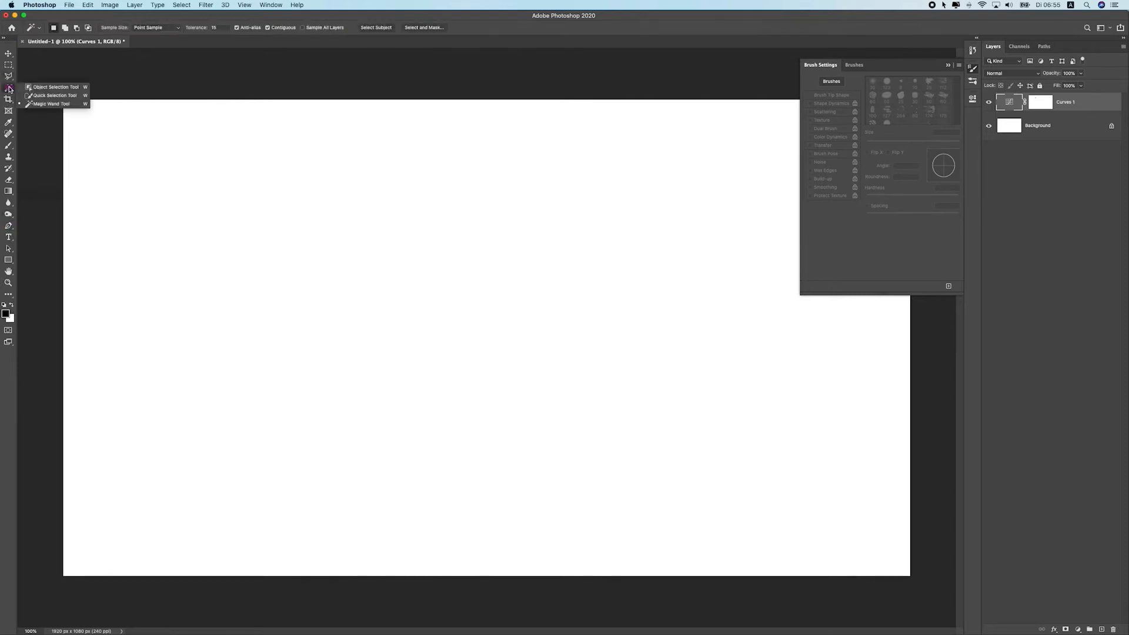
pyautogui.click(55, 109)
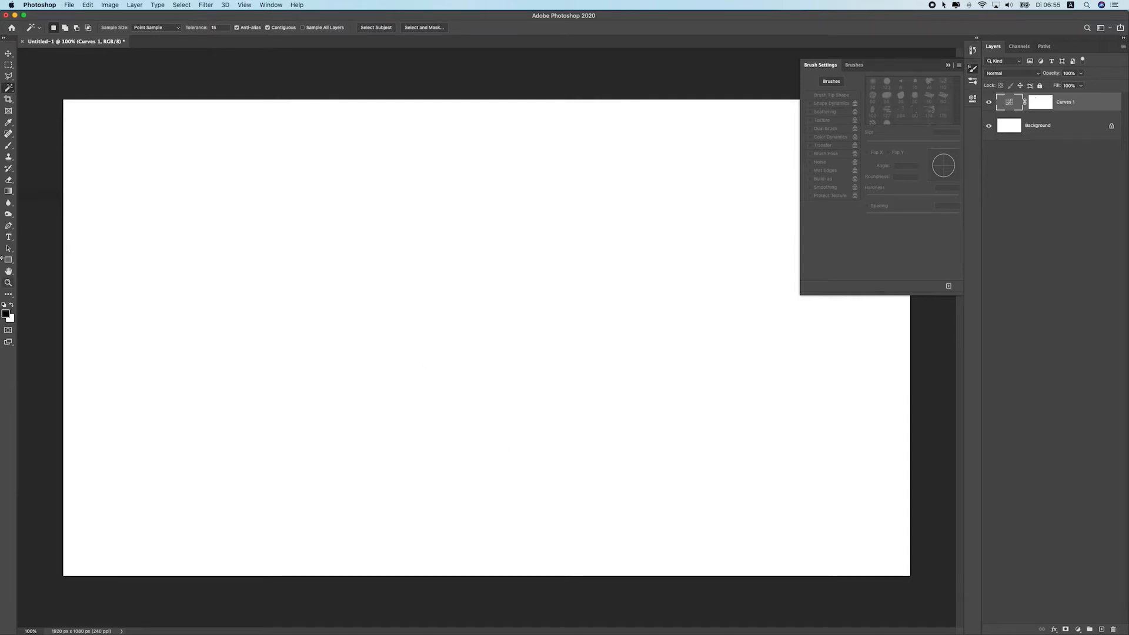
pyautogui.click(10, 225)
pyautogui.rightClick(10, 226)
pyautogui.click(52, 225)
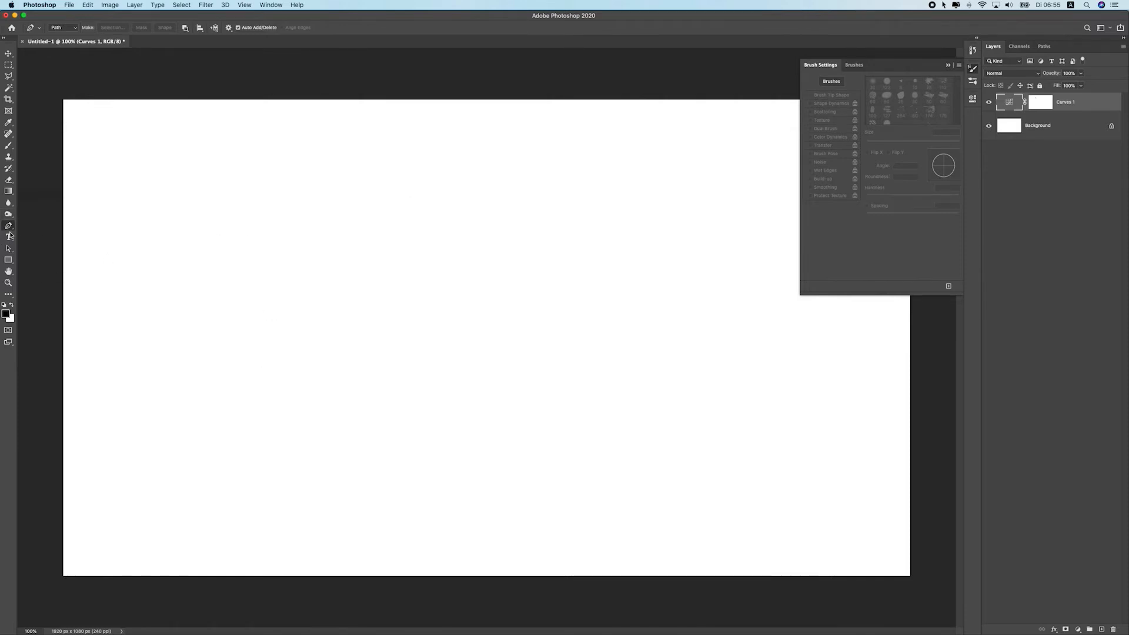
# Select the Type Tool from the toolbar
pyautogui.click(7, 239)
pyautogui.rightClick(7, 239)
pyautogui.click(9, 238)
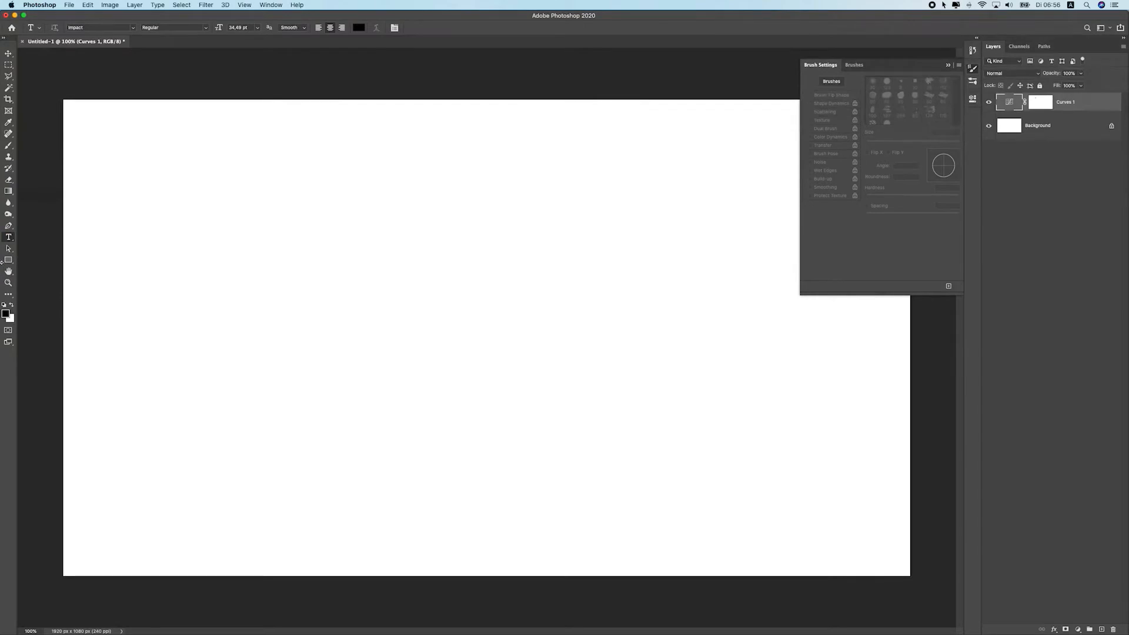
# Browse the path selection and shape tool group, then switch to the Hand Tool
pyautogui.click(8, 248)
pyautogui.click(9, 262)
pyautogui.rightClick(9, 262)
pyautogui.click(10, 261)
pyautogui.rightClick(10, 262)
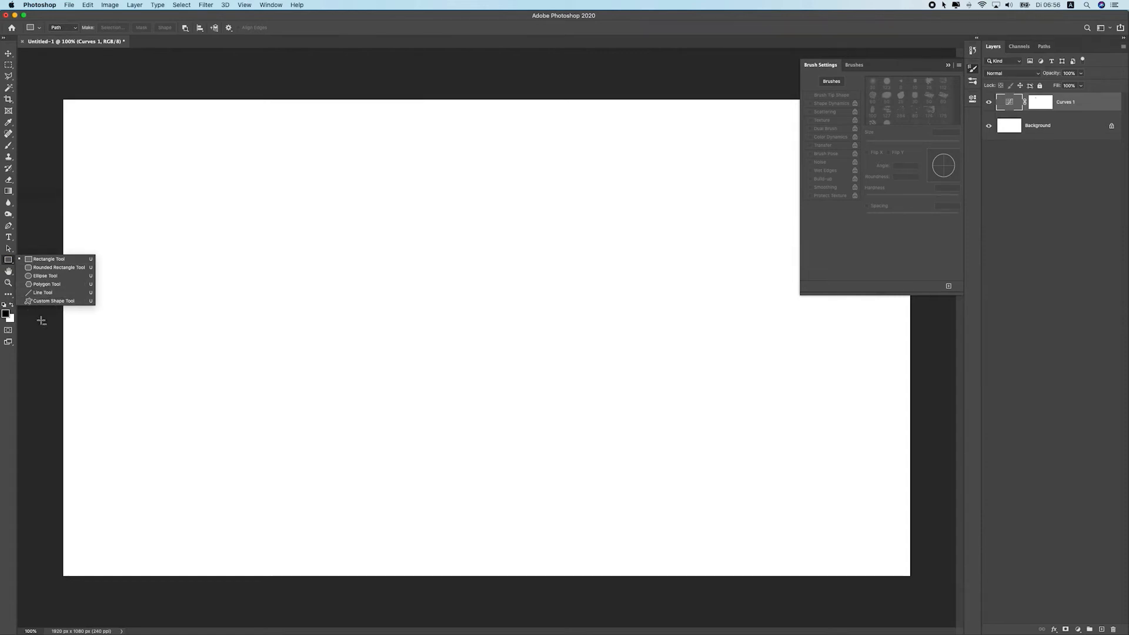
pyautogui.click(8, 271)
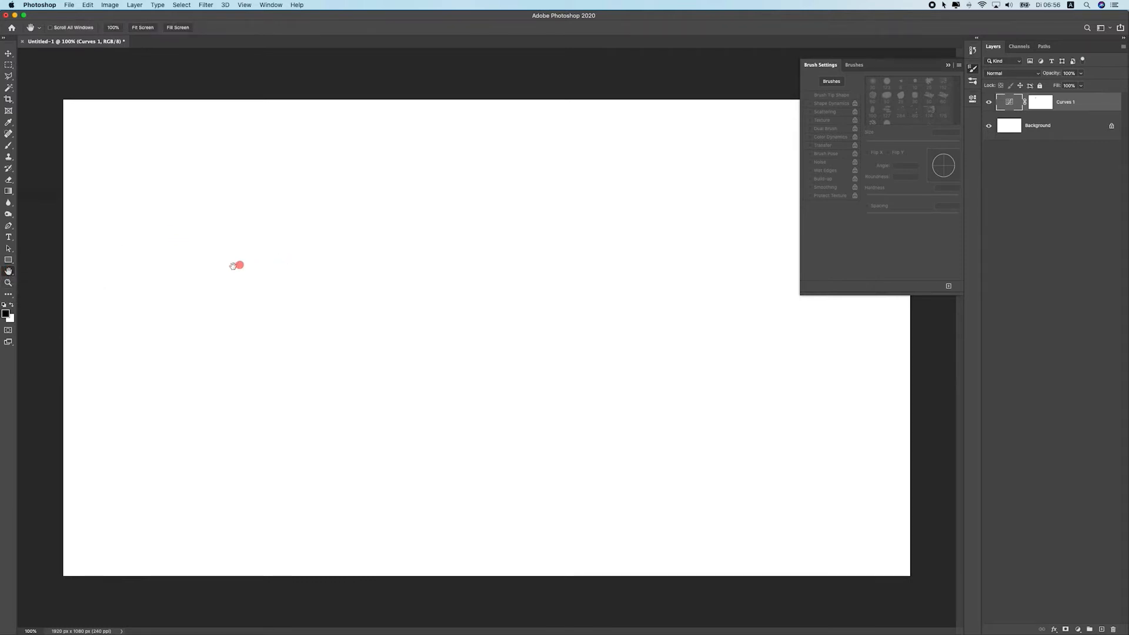
# Zoom into and out of the canvas using the Zoom Tool and Move Tool
pyautogui.doubleClick(4, 272)
pyautogui.click(8, 282)
pyautogui.moveTo(290, 294); pyautogui.dragTo(302, 292)
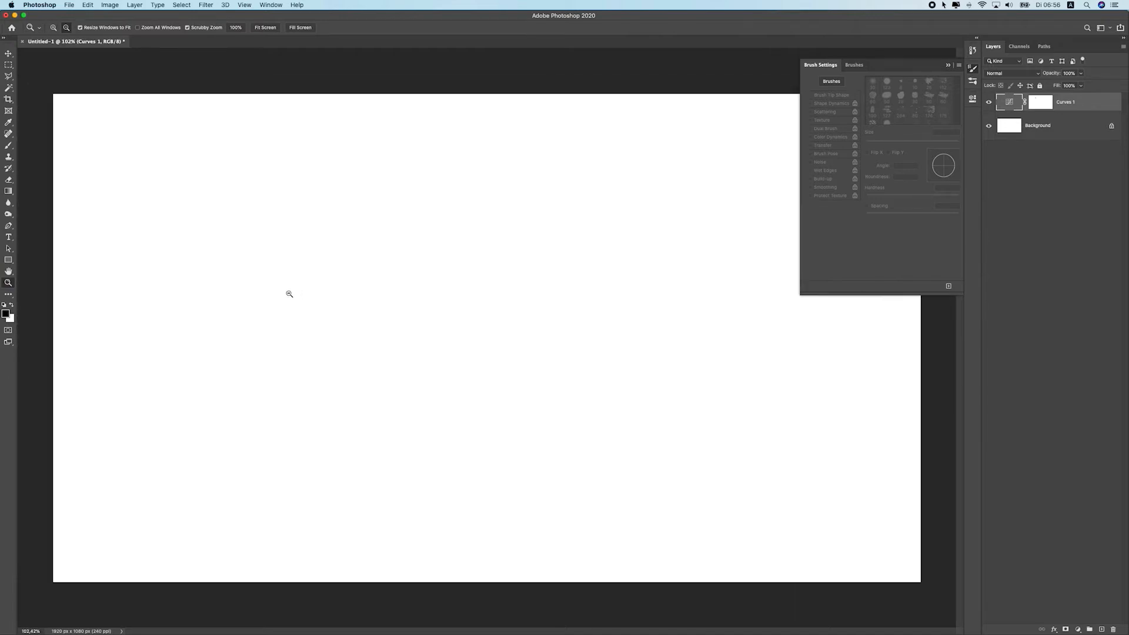
pyautogui.moveTo(289, 293); pyautogui.dragTo(286, 293)
pyautogui.click(7, 55)
pyautogui.scroll(5, 504, 379)
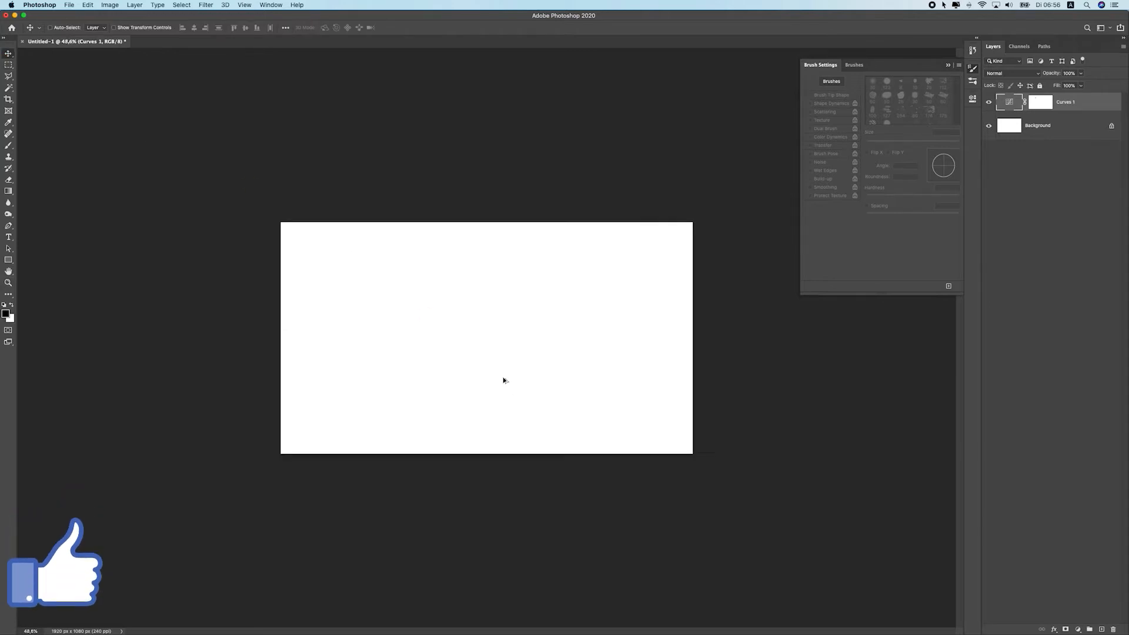
pyautogui.scroll(-2, 497, 376)
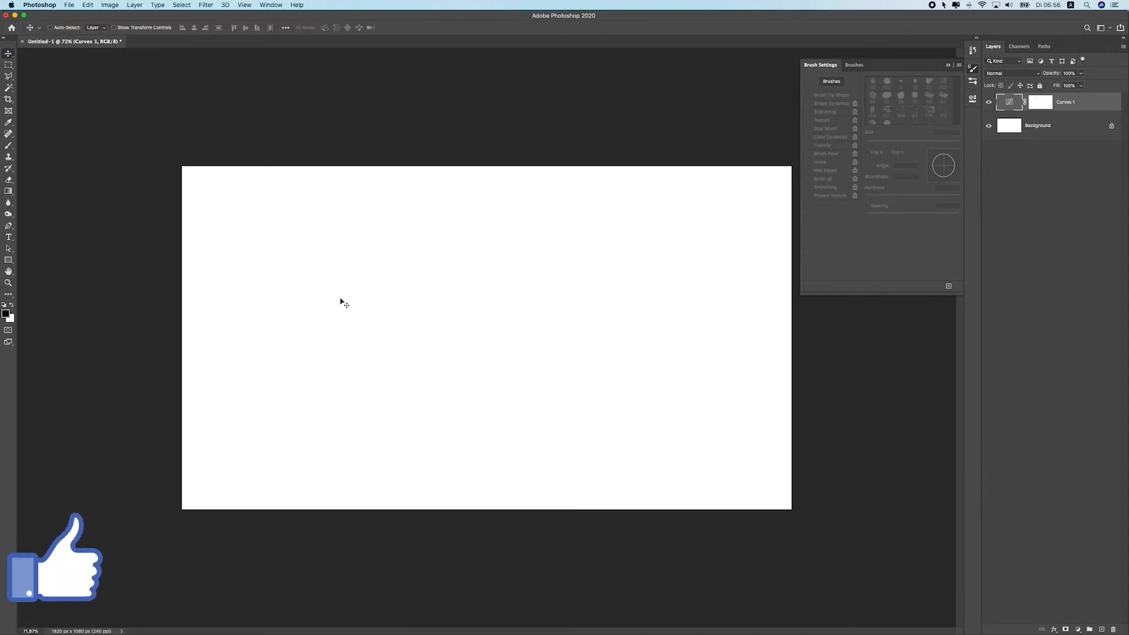
pyautogui.scroll(2, 340, 300)
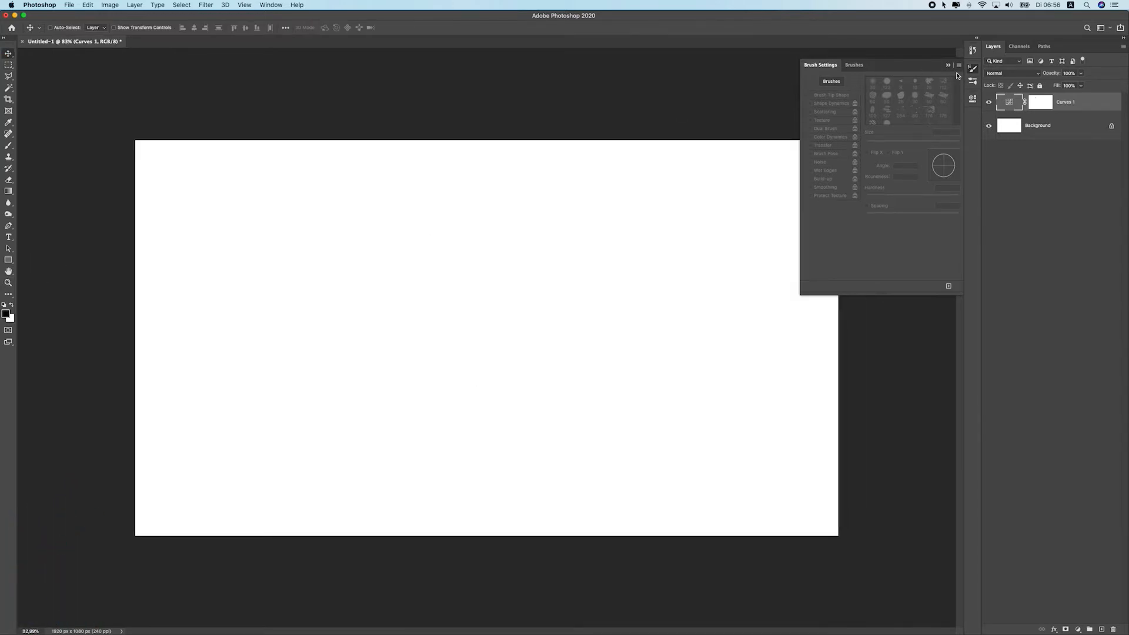
# Close the Brush Settings panel
pyautogui.click(949, 66)
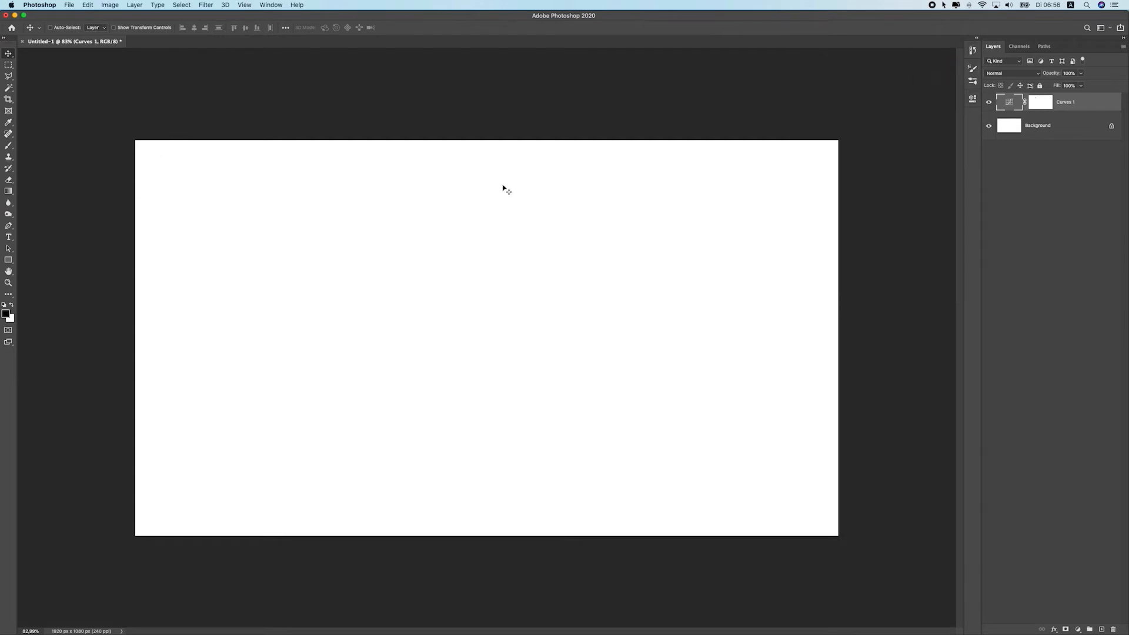
pyautogui.scroll(1, 219, 187)
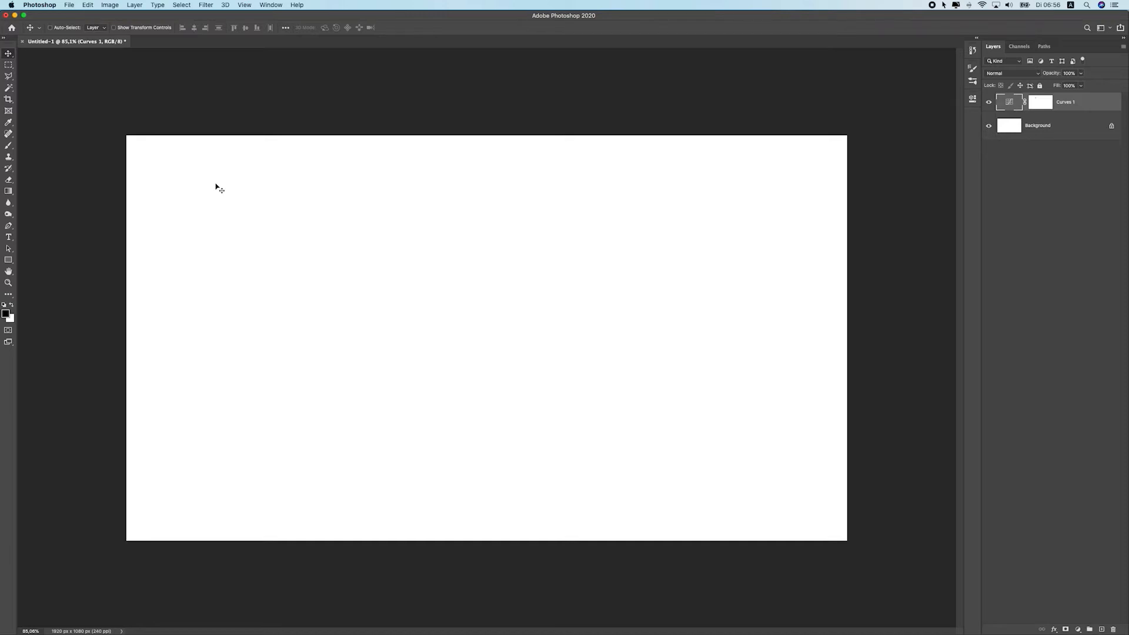
# Use the Zoom Tool to zoom the canvas back to 100%
pyautogui.click(9, 283)
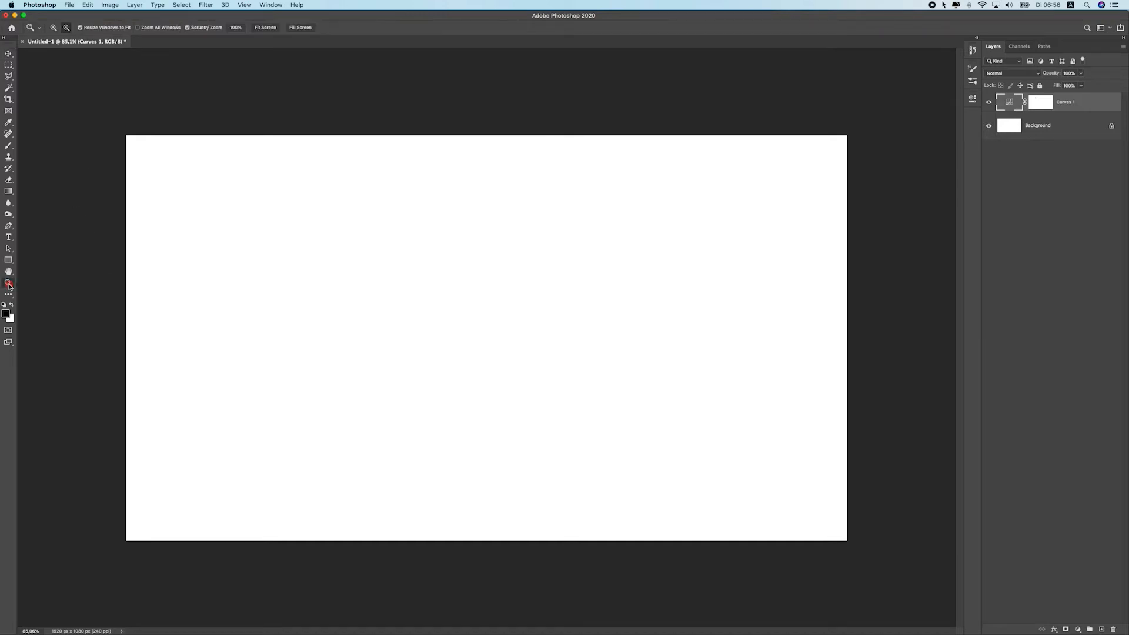
pyautogui.keyDown('alt'); pyautogui.click(263, 247); pyautogui.keyUp('alt')
pyautogui.click(52, 30)
pyautogui.click(307, 270)
pyautogui.click(8, 271)
pyautogui.click(8, 283)
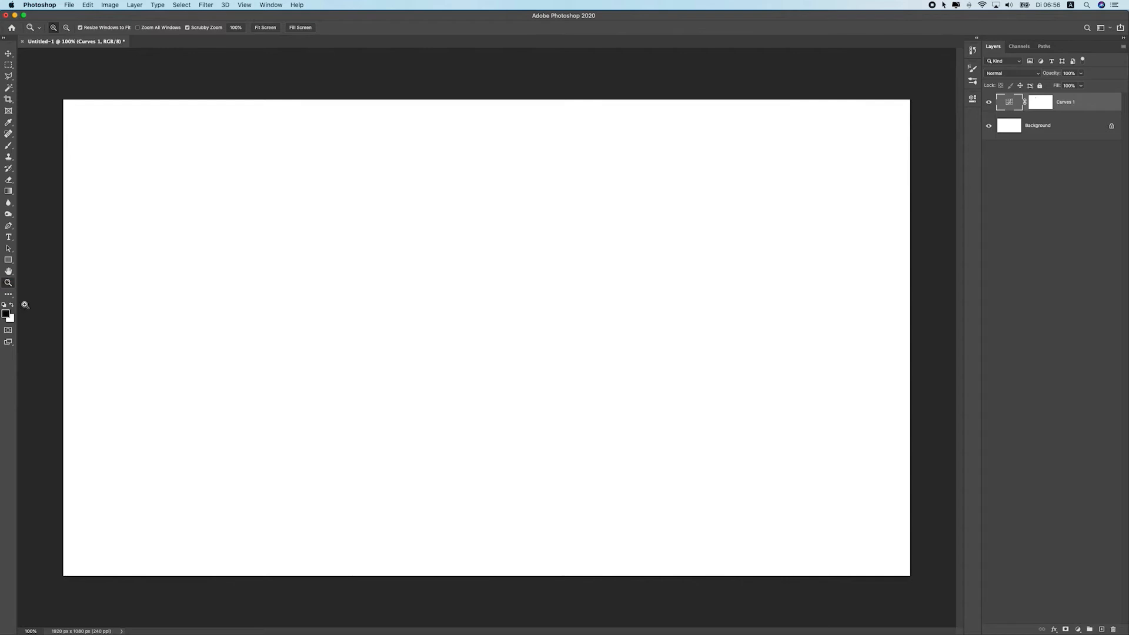
# Pick a new foreground color in the Color Picker
pyautogui.click(6, 316)
pyautogui.moveTo(788, 266); pyautogui.dragTo(674, 290)
pyautogui.press('Escape')
pyautogui.click(6, 315)
pyautogui.click(790, 280)
pyautogui.click(847, 297)
pyautogui.click(924, 223)
pyautogui.click(8, 282)
# Pick a new background color in the Color Picker and switch to the Move Tool
pyautogui.click(10, 318)
pyautogui.click(764, 278)
pyautogui.click(949, 221)
pyautogui.click(9, 53)
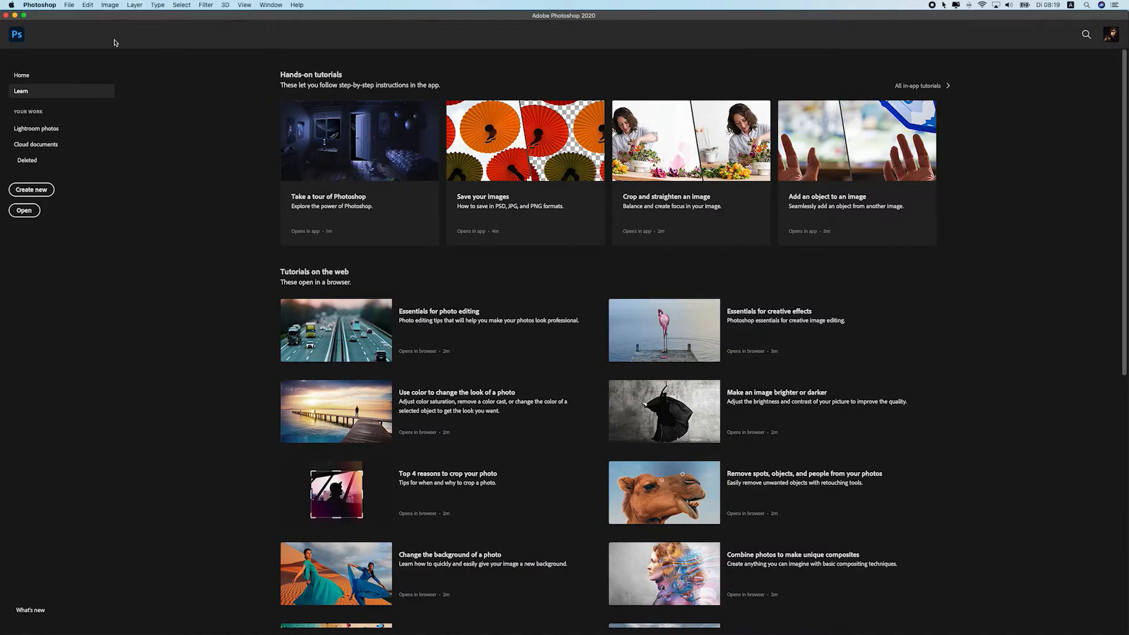
# Open the chameleon-1874514.jpg photo and select the Pen Tool
pyautogui.click(72, 7)
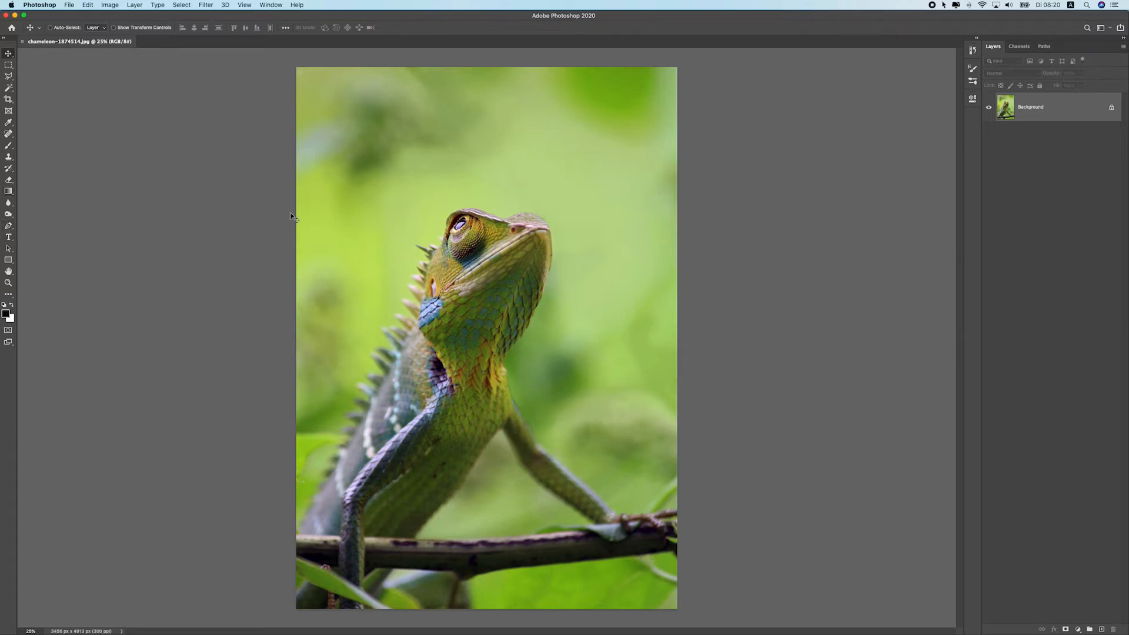
pyautogui.click(11, 229)
pyautogui.rightClick(10, 227)
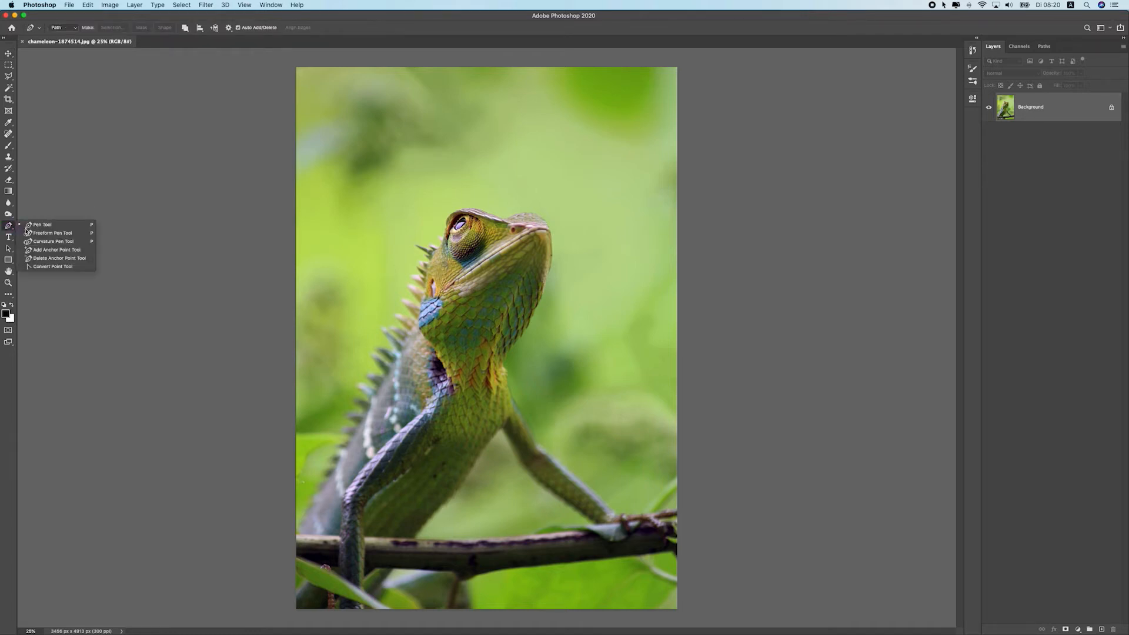
pyautogui.click(37, 228)
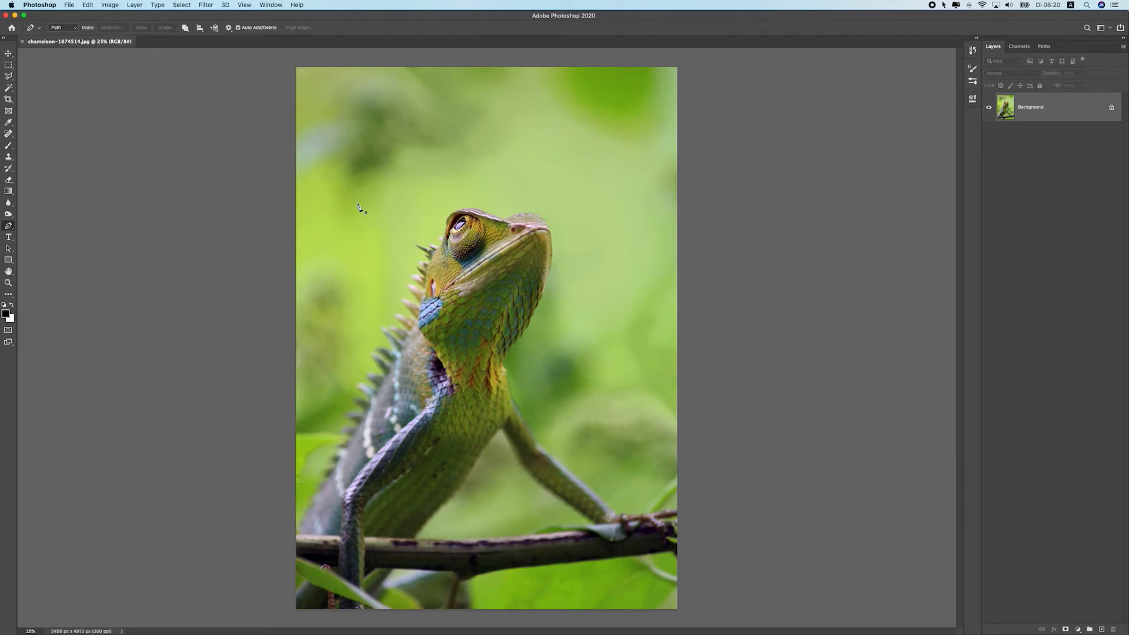
# Keep the Pen Tool in Path mode and set the path operation to Combine Shapes
pyautogui.click(74, 30)
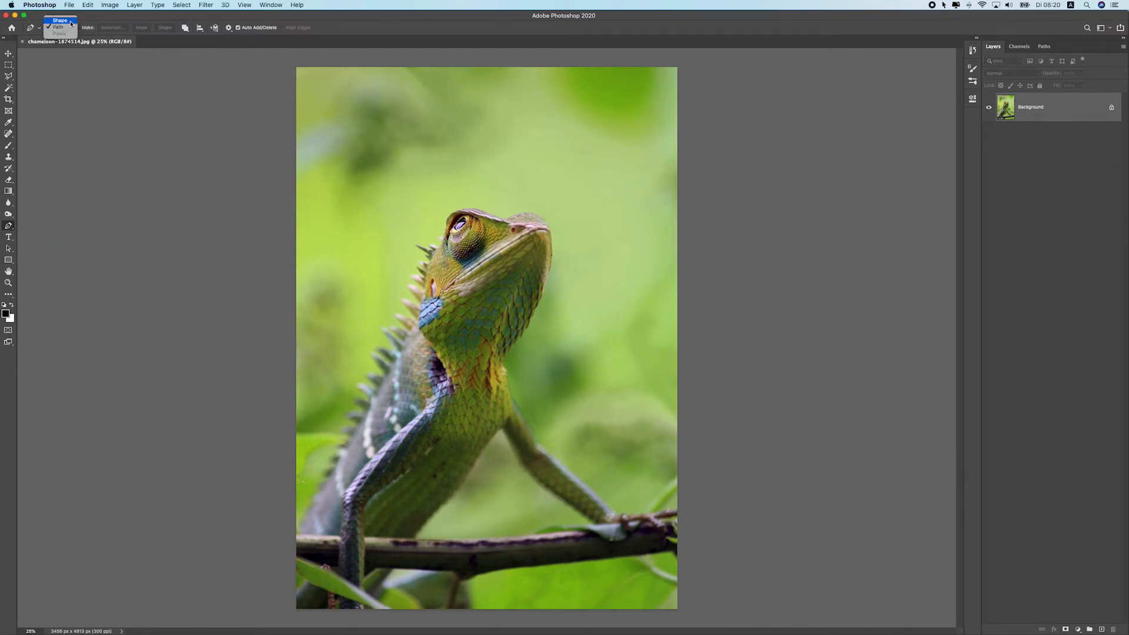
pyautogui.click(69, 30)
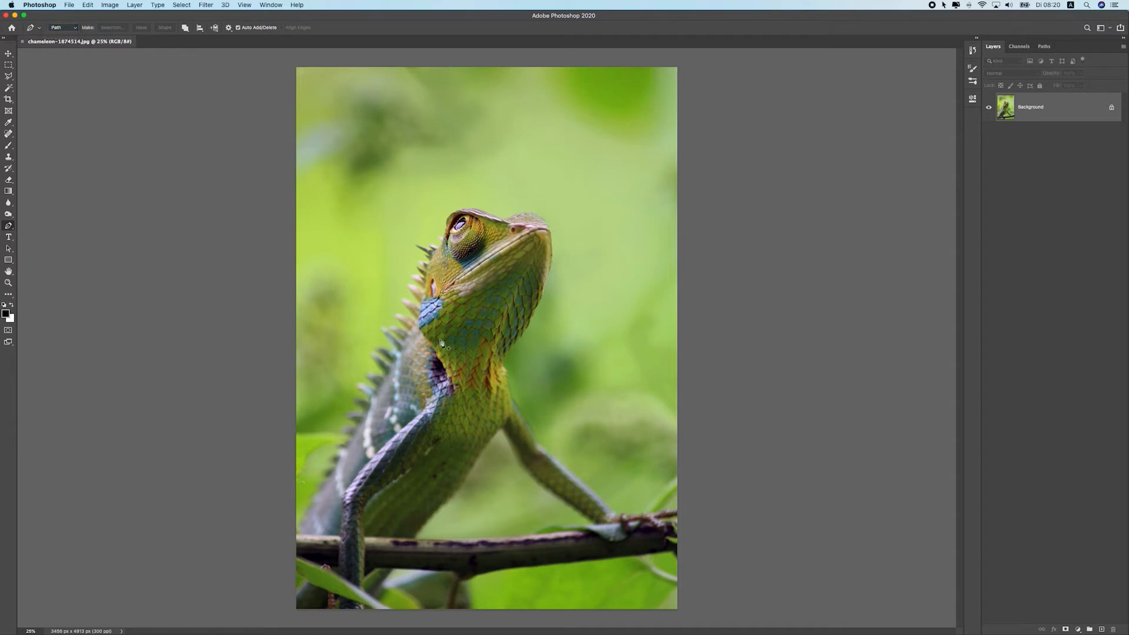
pyautogui.click(185, 27)
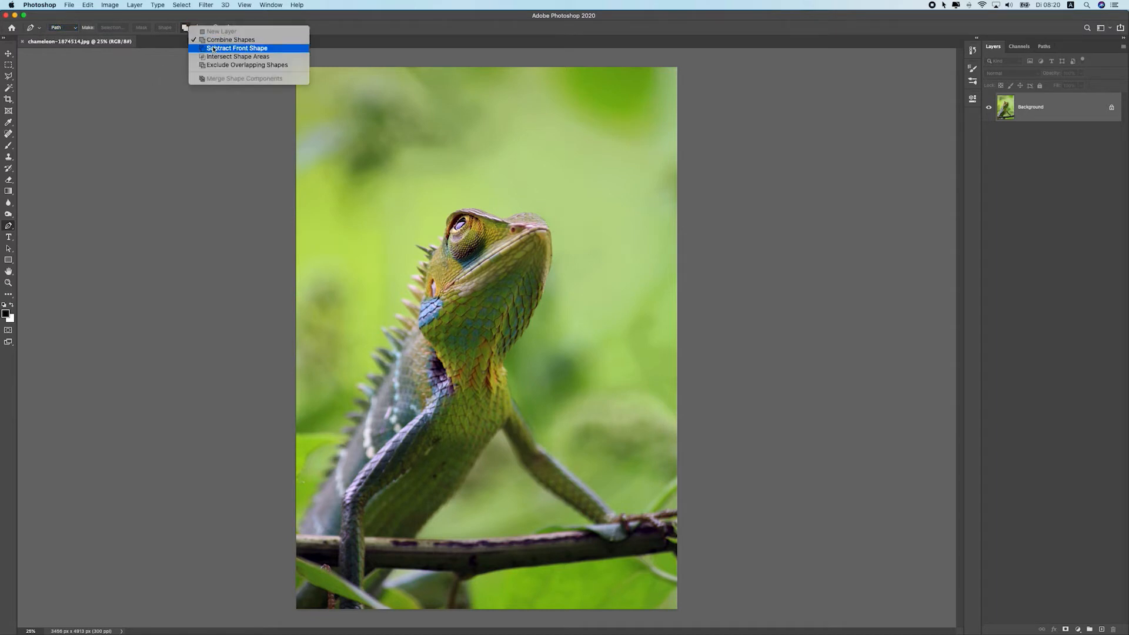
pyautogui.click(215, 40)
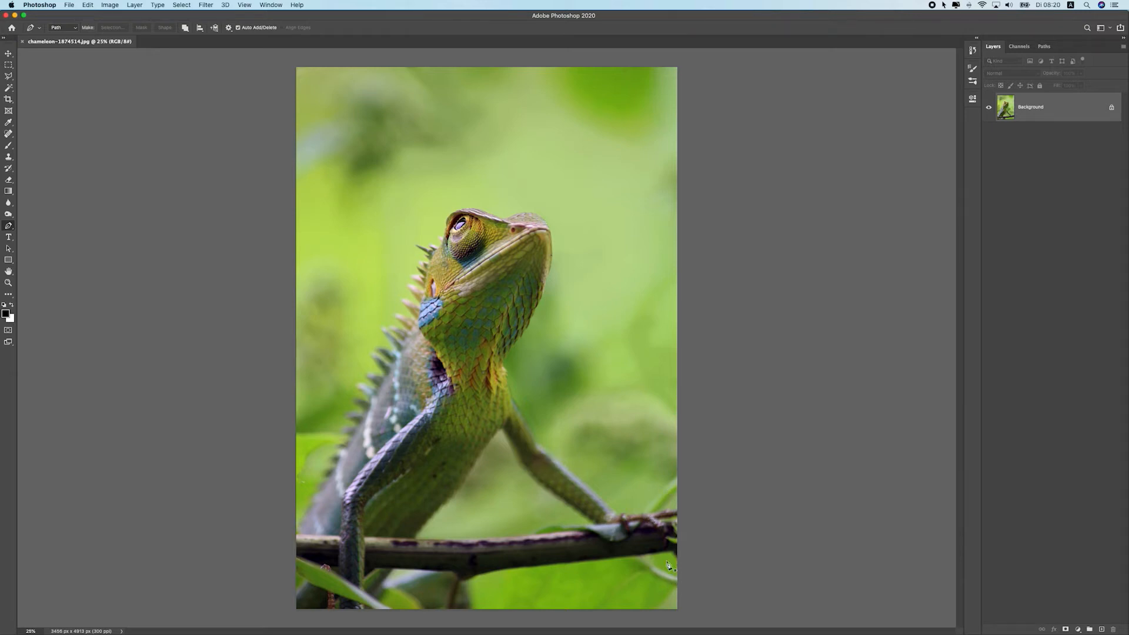
# Begin a Pen path by placing anchor points along the top edge of the branch
pyautogui.scroll(5, 646, 516)
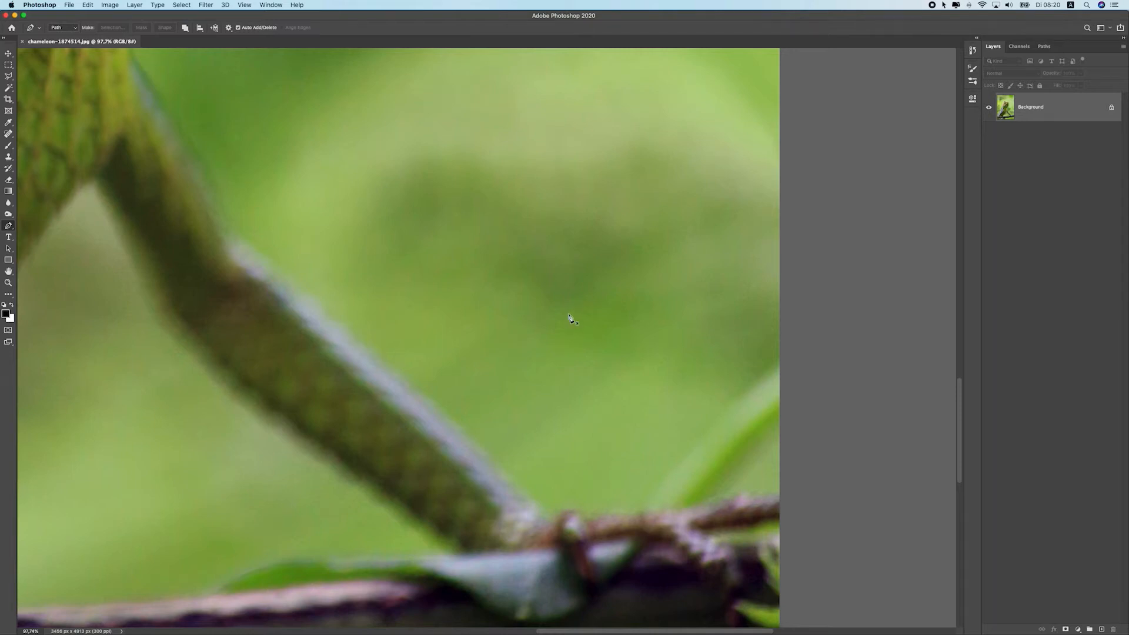
pyautogui.moveTo(350, 302); pyautogui.dragTo(552, 113)
pyautogui.moveTo(749, 170); pyautogui.dragTo(413, 228)
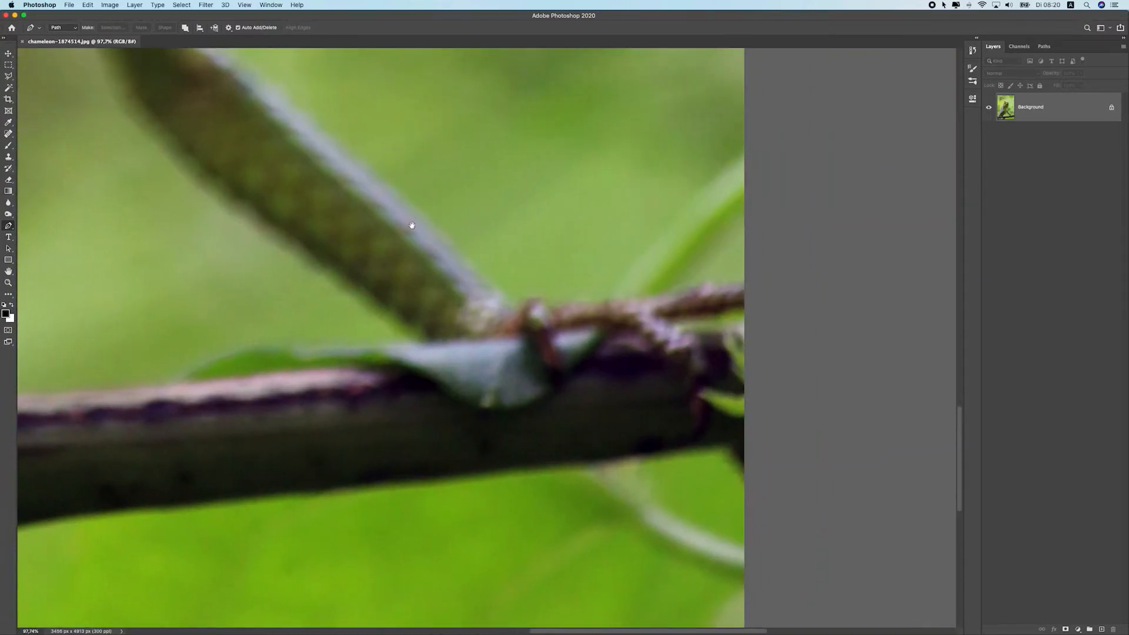
pyautogui.scroll(2, 461, 237)
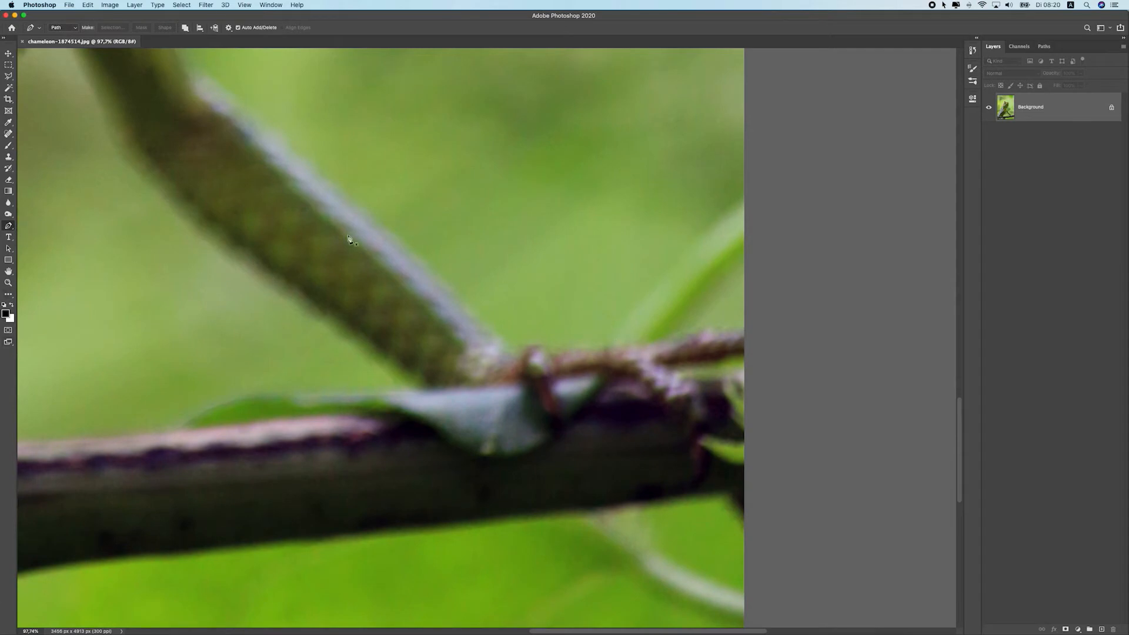
pyautogui.scroll(-2, 744, 330)
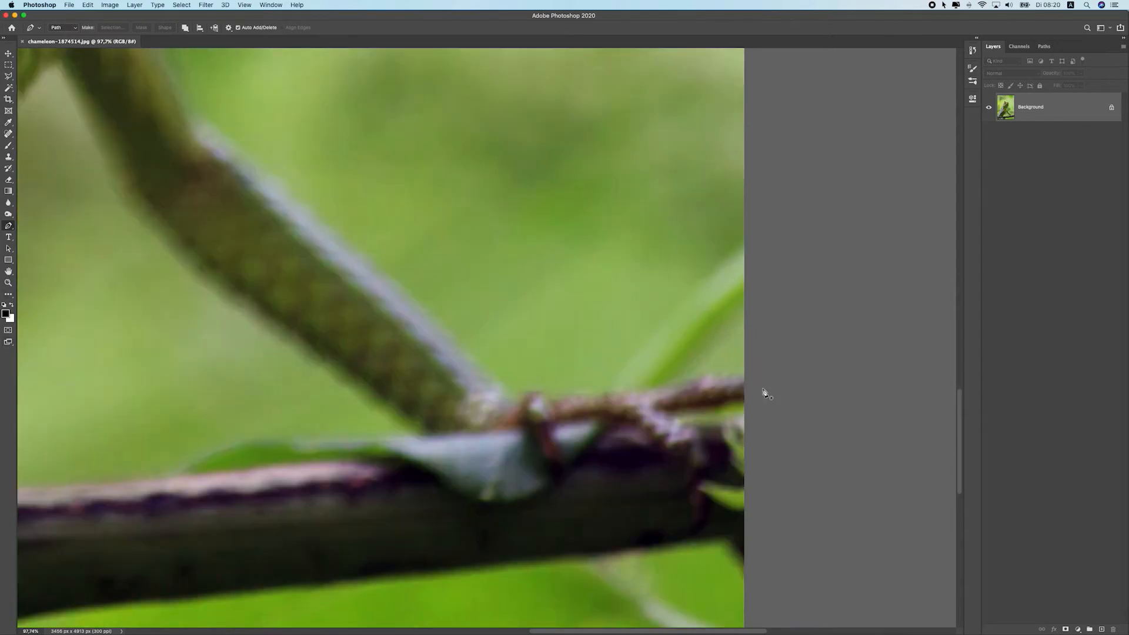
pyautogui.click(743, 372)
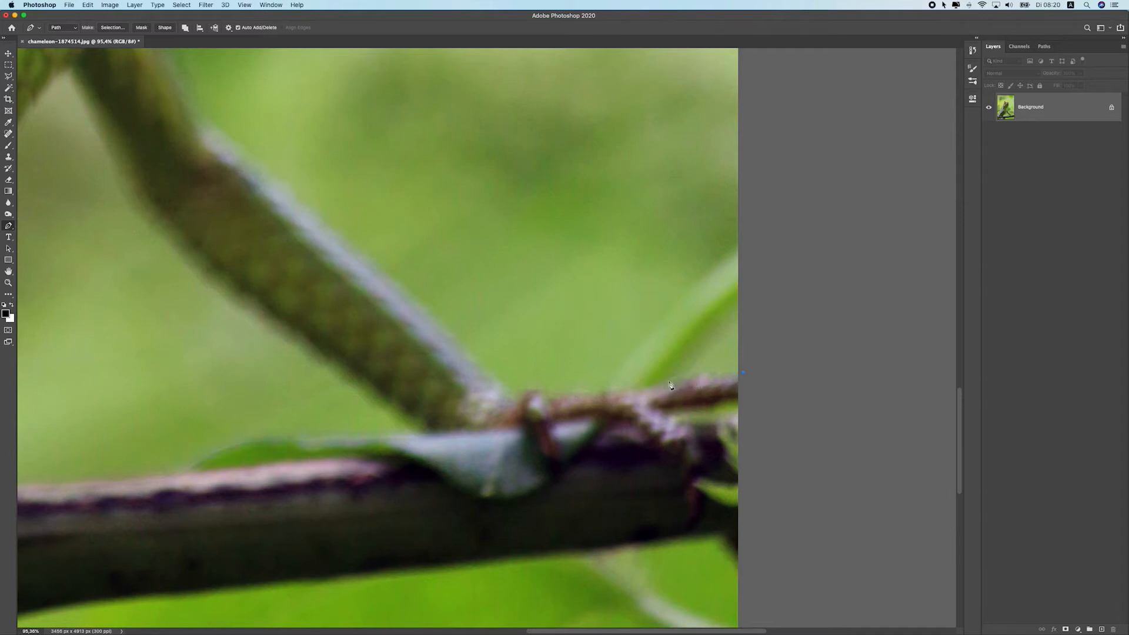
pyautogui.click(715, 376)
pyautogui.click(709, 375)
pyautogui.moveTo(694, 380)
pyautogui.mouseDown()
pyautogui.moveTo(519, 399)
pyautogui.moveTo(492, 374)
pyautogui.moveTo(537, 454)
pyautogui.mouseUp()
pyautogui.click(467, 391)
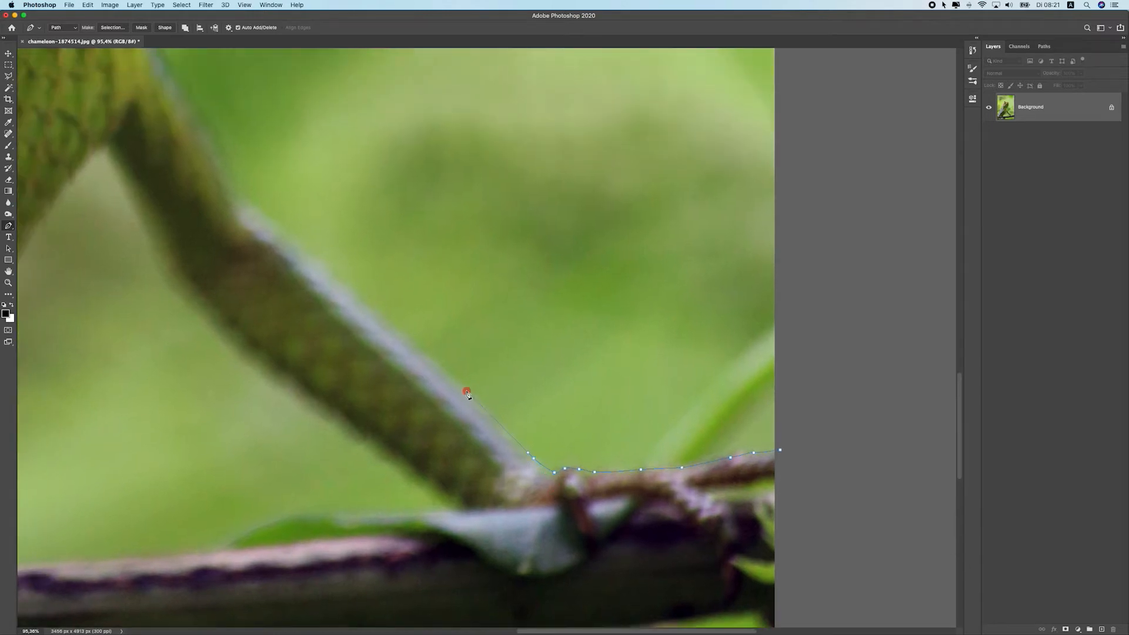
# Continue the path with anchor points up the edge of the chameleon's front leg
pyautogui.moveTo(454, 379); pyautogui.dragTo(454, 379)
pyautogui.moveTo(445, 377); pyautogui.dragTo(518, 475)
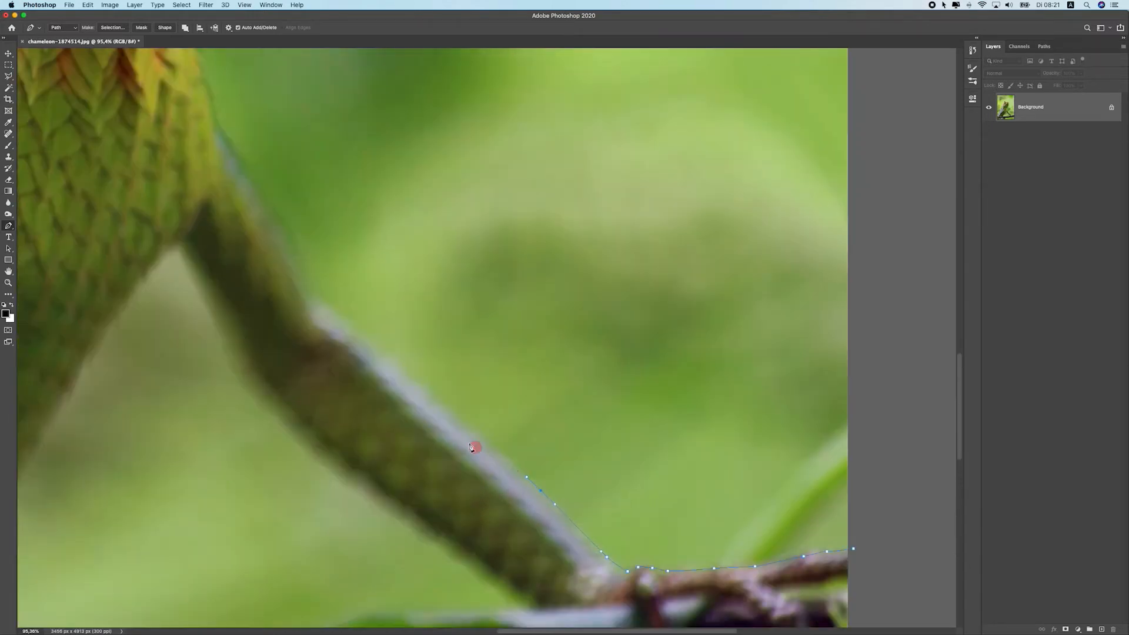
pyautogui.moveTo(456, 418); pyautogui.dragTo(454, 415)
pyautogui.click(442, 406)
pyautogui.moveTo(391, 373); pyautogui.dragTo(553, 485)
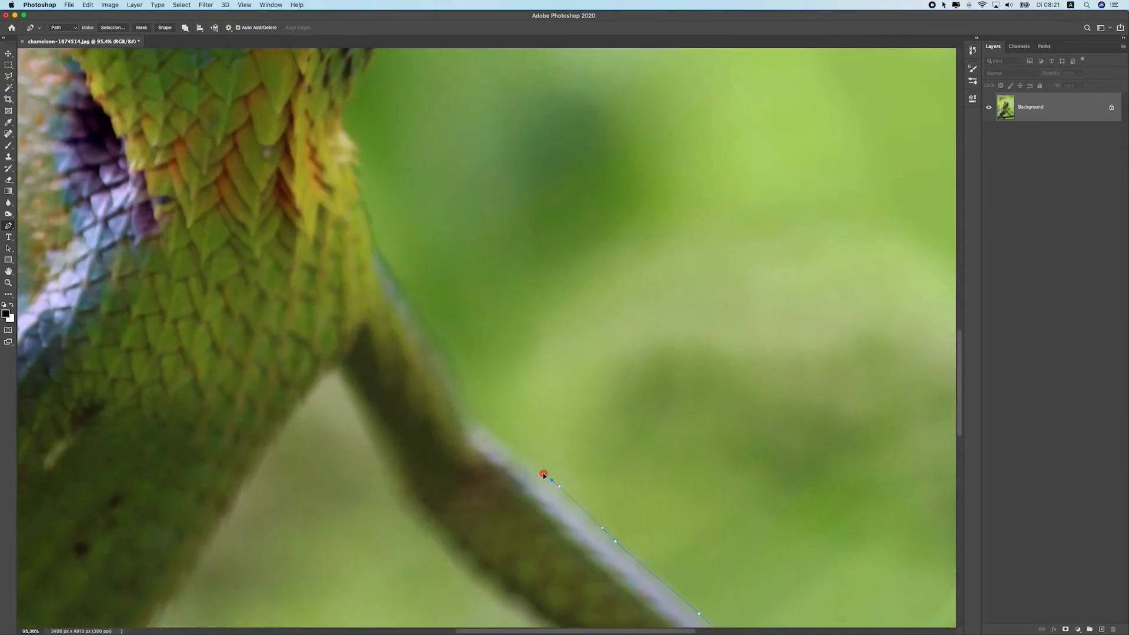
pyautogui.click(480, 424)
pyautogui.moveTo(418, 287); pyautogui.dragTo(539, 459)
pyautogui.click(528, 416)
pyautogui.moveTo(528, 417); pyautogui.dragTo(517, 376)
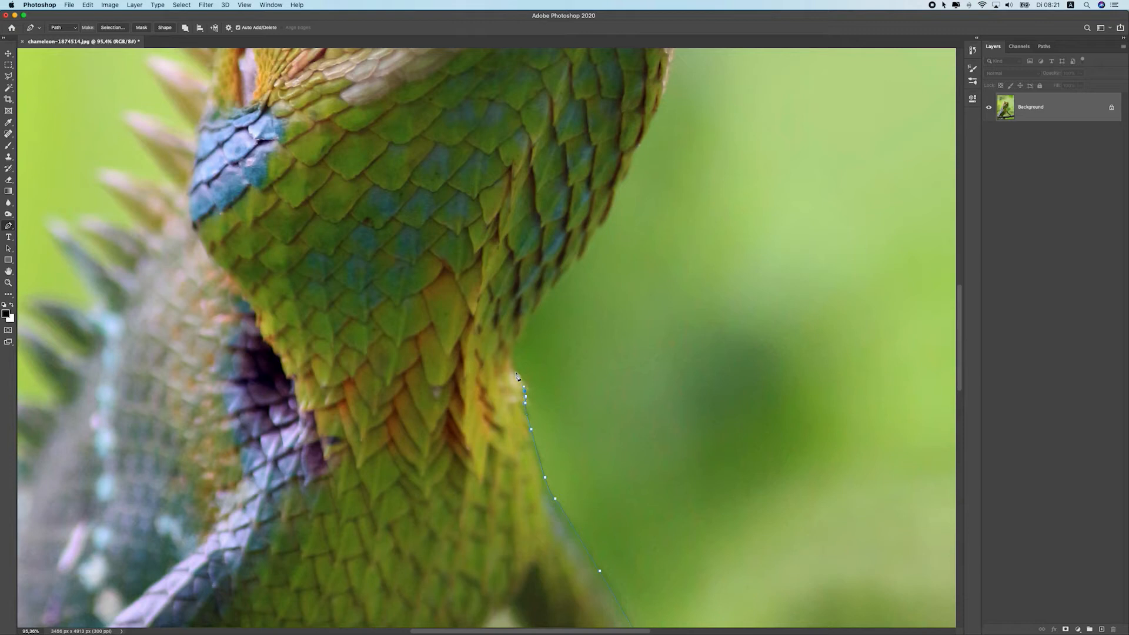
# Continue the path up the chameleon's chest, undoing one misplaced anchor point
pyautogui.scroll(3, 511, 371)
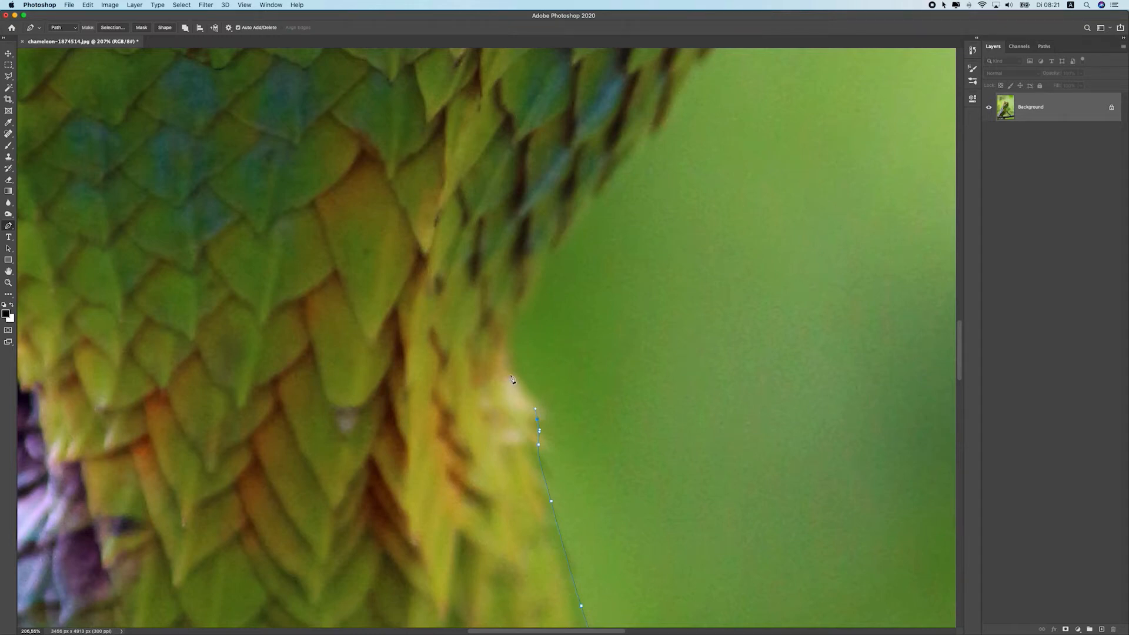
pyautogui.moveTo(520, 304); pyautogui.dragTo(534, 300)
pyautogui.press('super+z')
pyautogui.moveTo(511, 371); pyautogui.dragTo(492, 356)
pyautogui.moveTo(502, 361); pyautogui.dragTo(512, 370)
pyautogui.click(525, 292)
pyautogui.click(544, 253)
pyautogui.scroll(5, 552, 318)
pyautogui.click(540, 391)
pyautogui.click(558, 356)
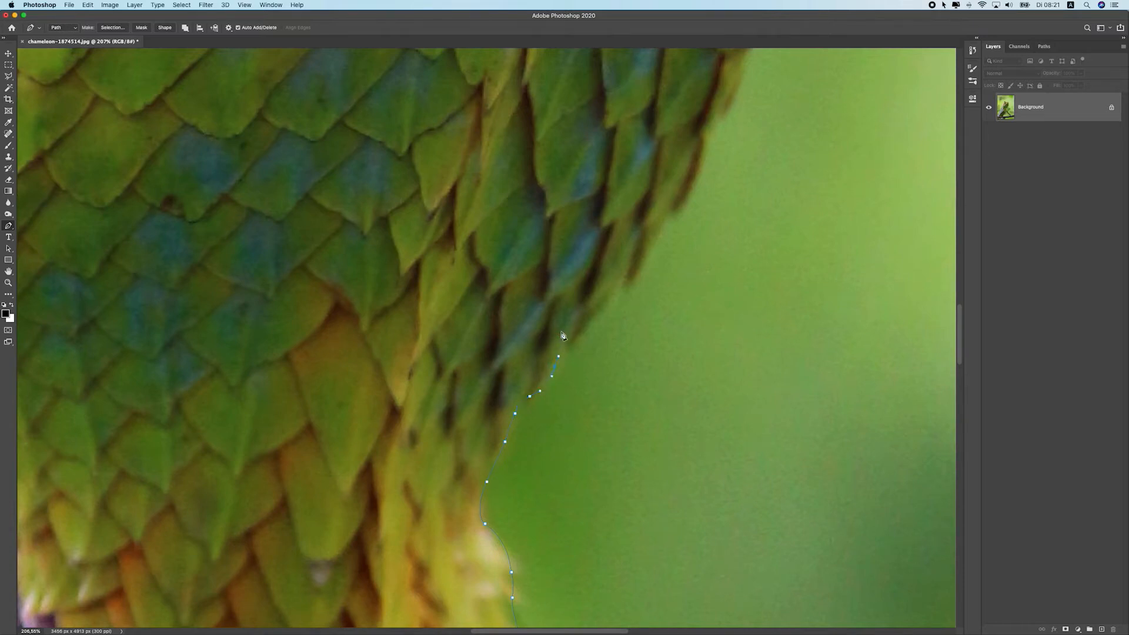
# Extend the path with anchor points along the edge of the throat scales
pyautogui.click(562, 333)
pyautogui.moveTo(565, 350); pyautogui.dragTo(593, 323)
pyautogui.moveTo(604, 308); pyautogui.dragTo(621, 291)
pyautogui.click(622, 283)
pyautogui.moveTo(637, 254); pyautogui.dragTo(591, 336)
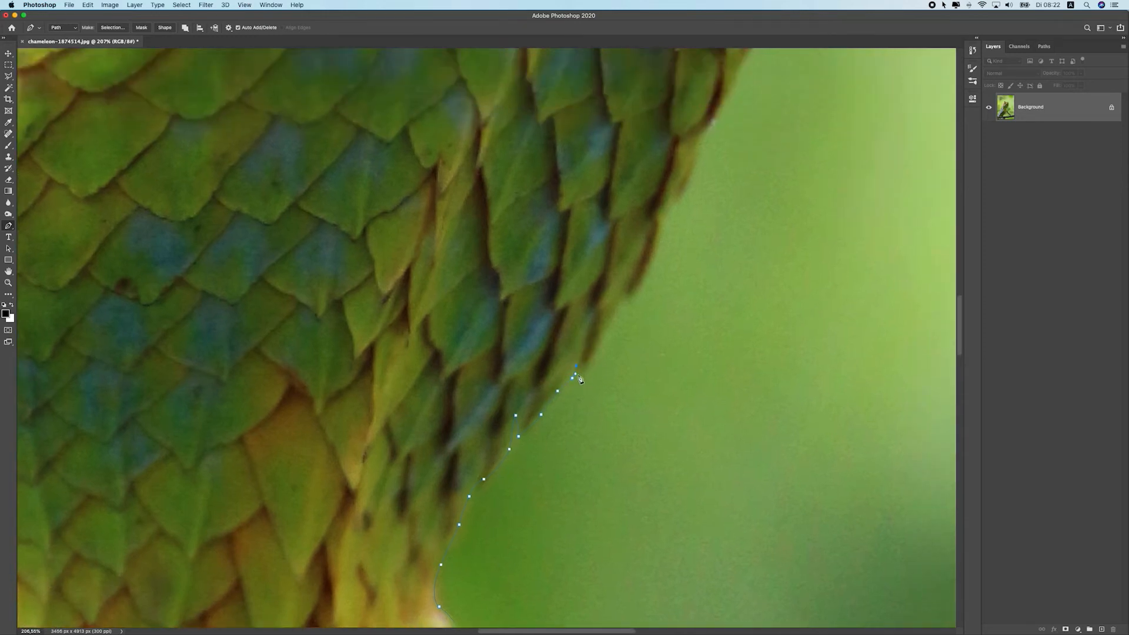
pyautogui.click(581, 375)
pyautogui.click(594, 349)
pyautogui.click(606, 333)
pyautogui.click(617, 313)
pyautogui.moveTo(643, 287); pyautogui.dragTo(544, 518)
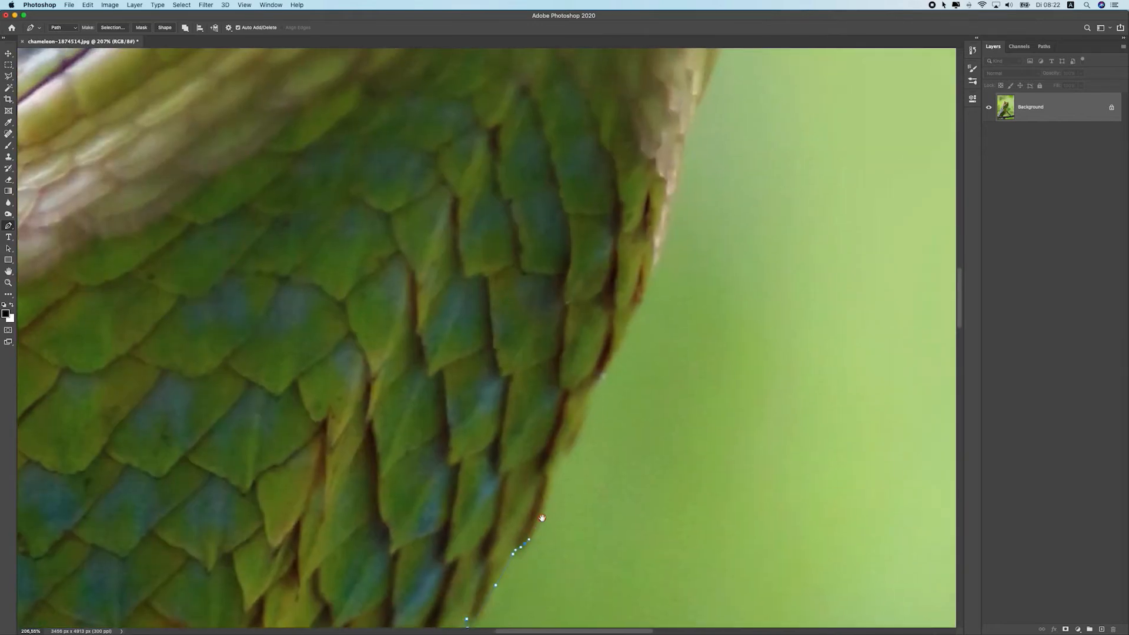
# Keep adding anchor points up the outer edge of the chameleon's neck
pyautogui.click(548, 501)
pyautogui.click(551, 479)
pyautogui.click(554, 464)
pyautogui.click(563, 455)
pyautogui.click(577, 436)
pyautogui.click(585, 423)
pyautogui.click(585, 405)
pyautogui.click(593, 394)
pyautogui.click(598, 386)
pyautogui.click(605, 378)
pyautogui.click(617, 356)
pyautogui.click(625, 334)
pyautogui.click(633, 321)
pyautogui.click(645, 293)
pyautogui.click(653, 272)
# Continue the path with anchor points across the top of the photo, running outside the canvas edge
pyautogui.scroll(2, 666, 299)
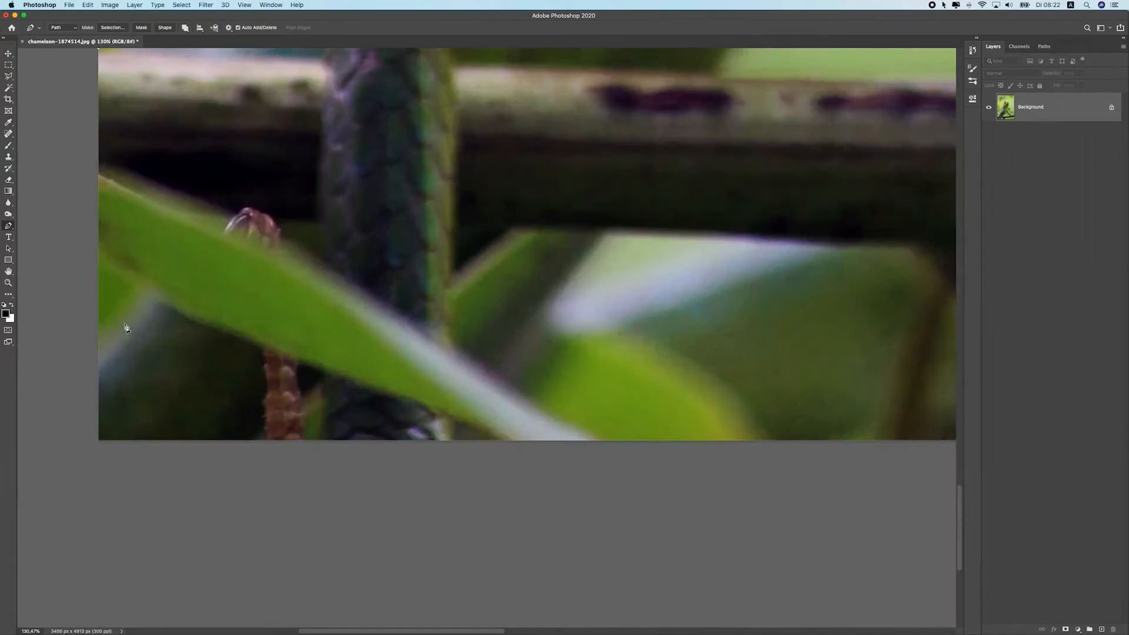
pyautogui.scroll(1, 127, 329)
pyautogui.click(62, 519)
pyautogui.click(810, 548)
pyautogui.moveTo(858, 504); pyautogui.dragTo(525, 464)
pyautogui.moveTo(686, 459); pyautogui.dragTo(414, 436)
pyautogui.click(735, 475)
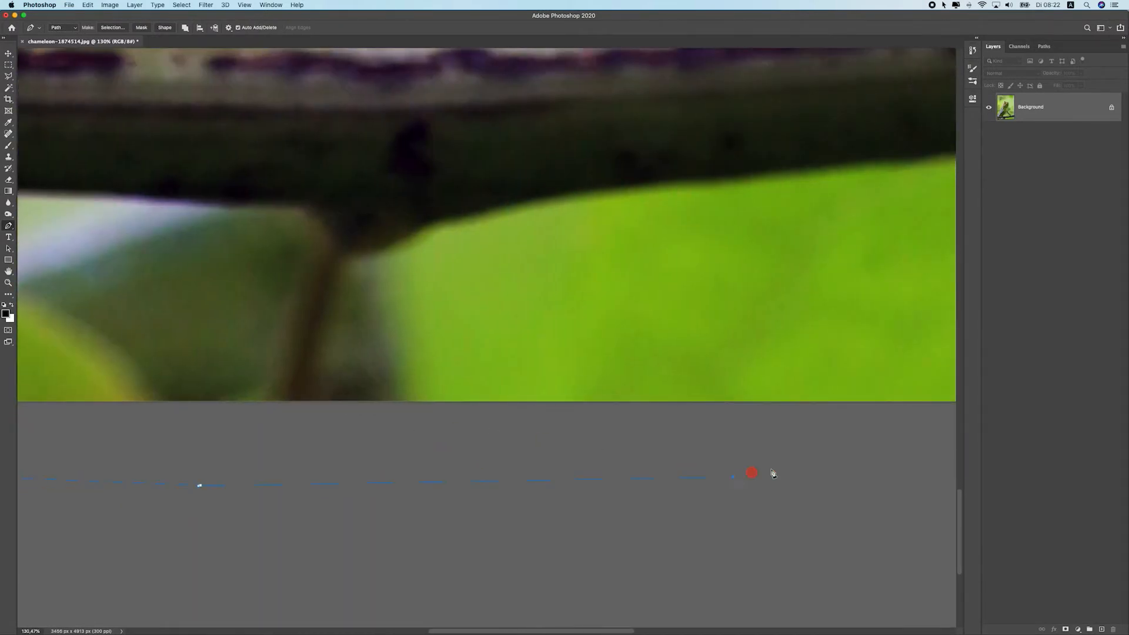
pyautogui.moveTo(869, 444); pyautogui.dragTo(409, 409)
pyautogui.click(755, 437)
pyautogui.moveTo(838, 415); pyautogui.dragTo(322, 429)
pyautogui.click(558, 452)
pyautogui.click(585, 316)
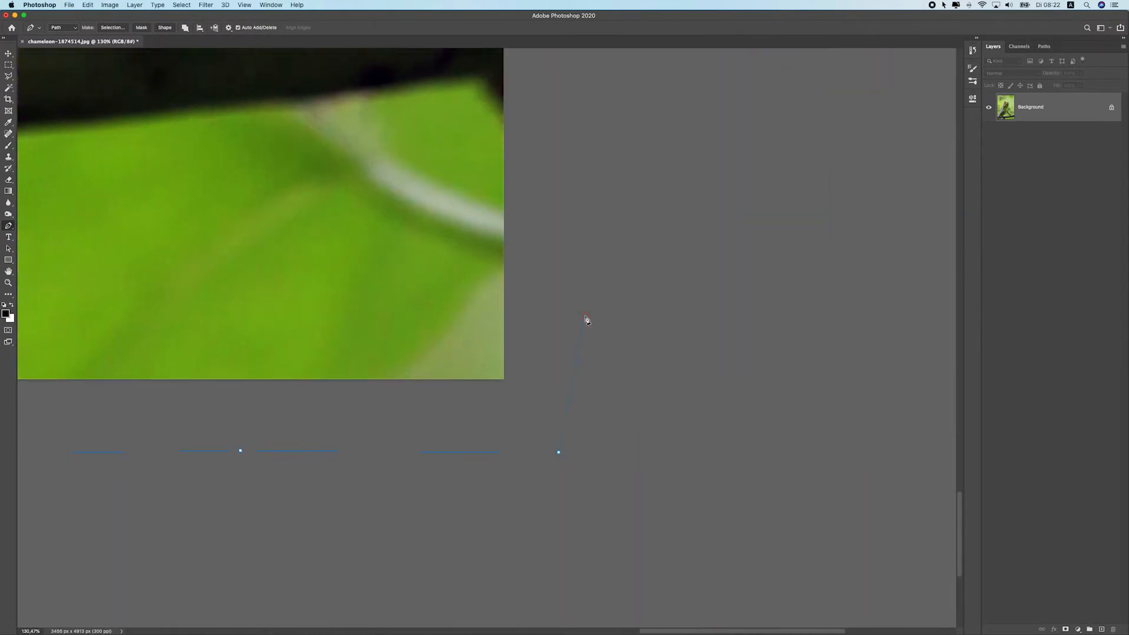
# Make a selection from the closed path with a 1-pixel feather radius and add a layer mask from it
pyautogui.scroll(10, 572, 279)
pyautogui.scroll(8, 575, 240)
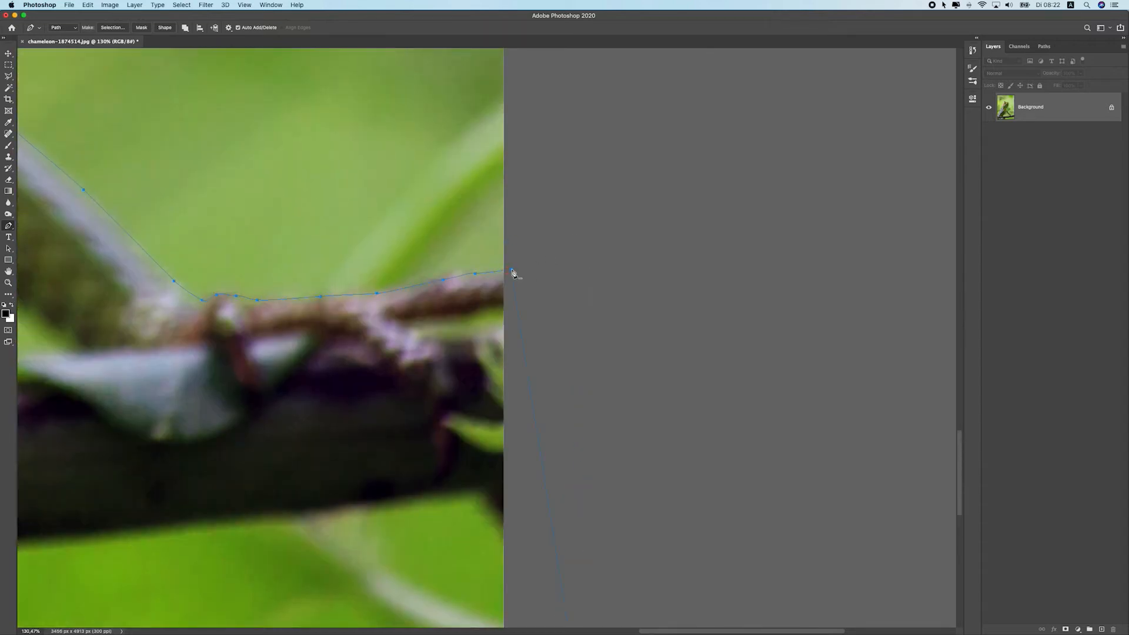
pyautogui.rightClick(452, 290)
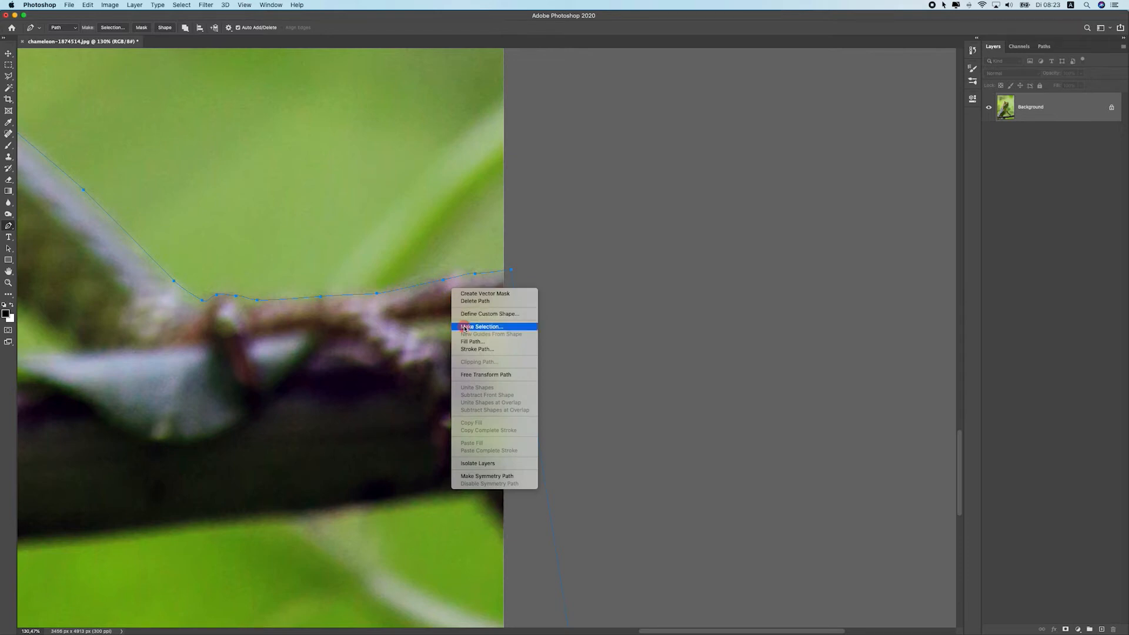
pyautogui.click(464, 326)
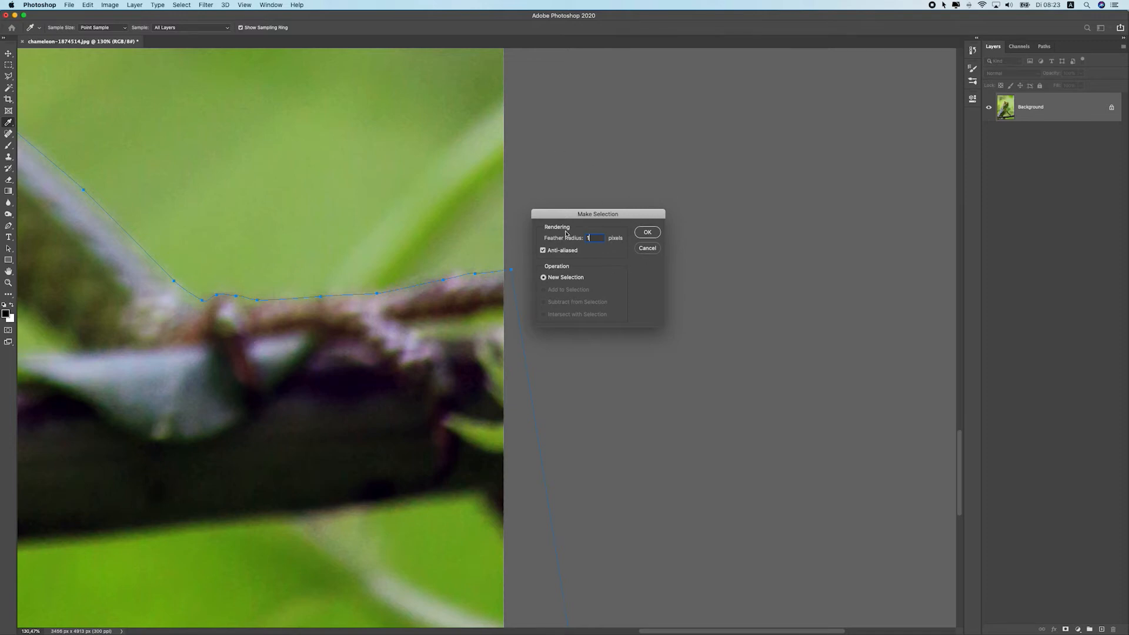
pyautogui.moveTo(579, 236); pyautogui.dragTo(624, 253)
pyautogui.click(648, 232)
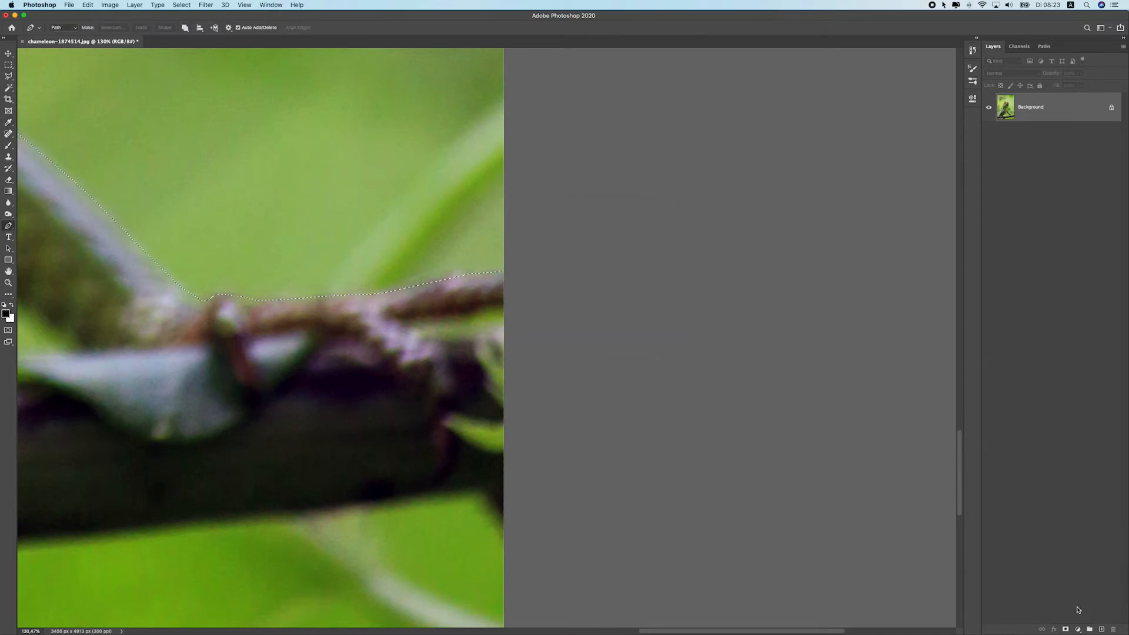
pyautogui.click(1065, 628)
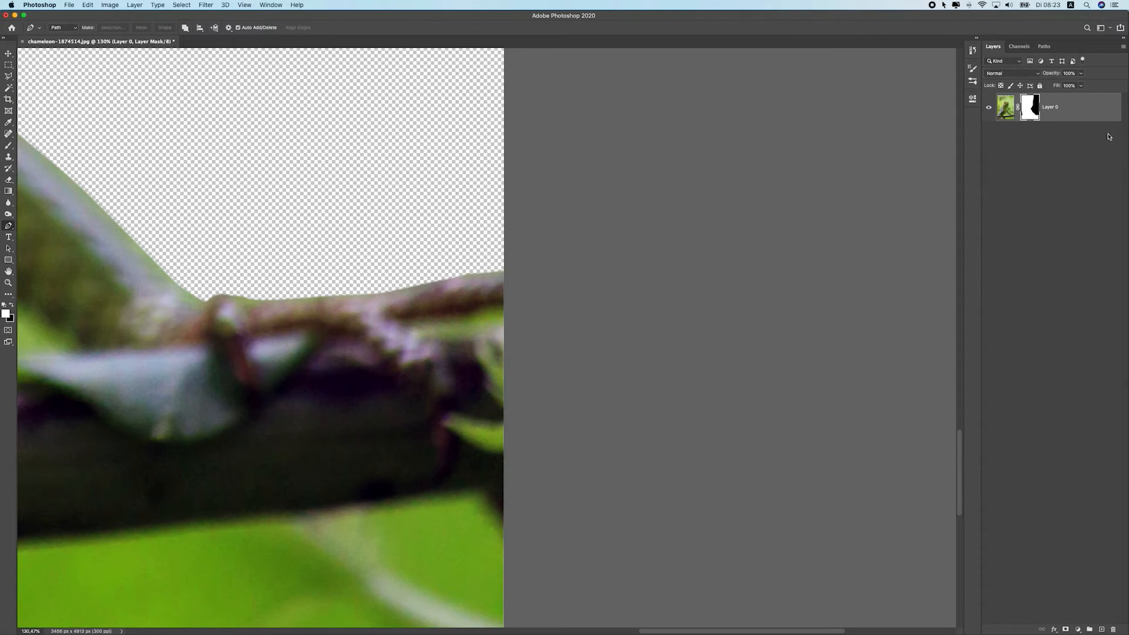
# Trace a second closed path along the underside of the branch, looping below the canvas
pyautogui.scroll(-6, 247, 319)
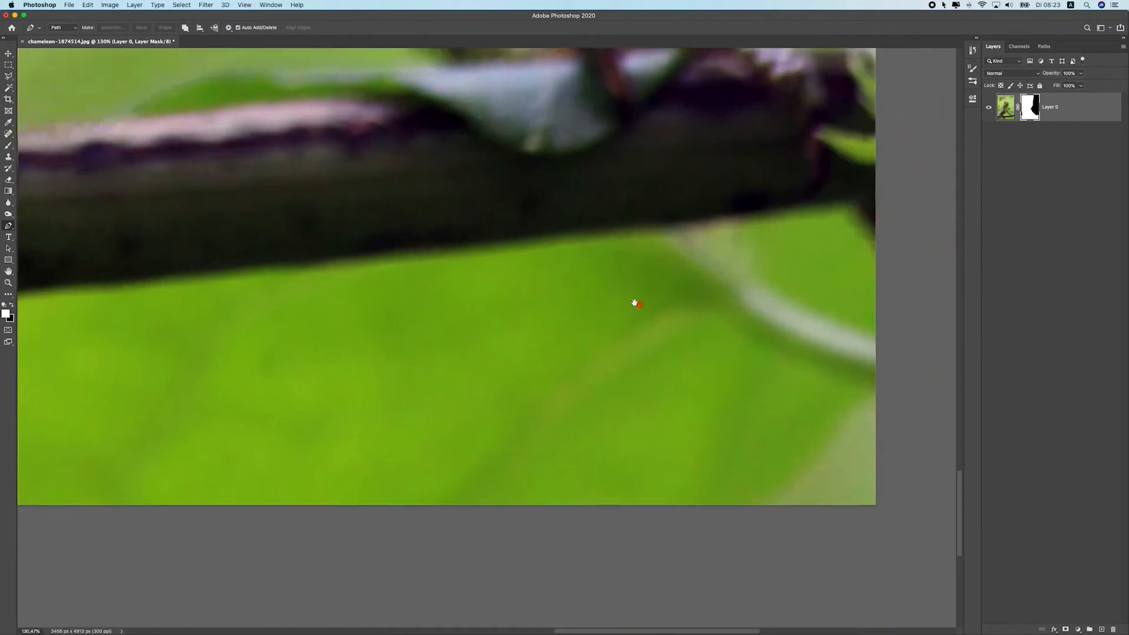
pyautogui.scroll(2, 660, 322)
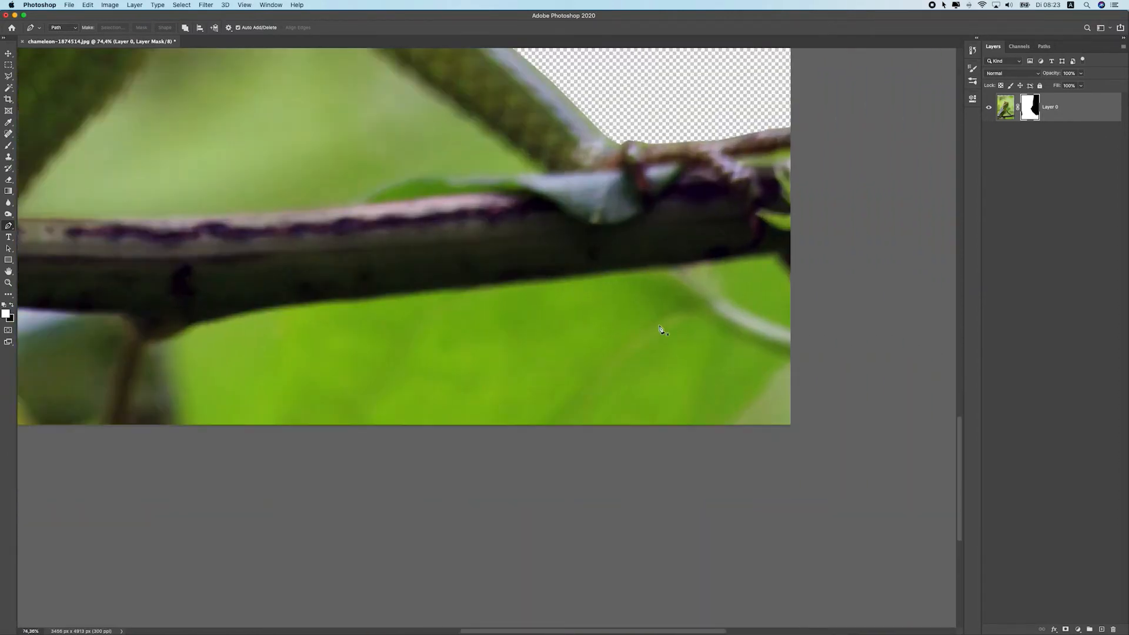
pyautogui.click(795, 278)
pyautogui.moveTo(775, 254); pyautogui.dragTo(758, 254)
pyautogui.click(645, 269)
pyautogui.click(623, 269)
pyautogui.click(571, 272)
pyautogui.click(536, 274)
pyautogui.click(502, 277)
pyautogui.click(402, 292)
pyautogui.click(296, 305)
pyautogui.click(217, 315)
pyautogui.click(180, 330)
pyautogui.click(148, 342)
pyautogui.click(147, 354)
pyautogui.click(179, 442)
pyautogui.moveTo(183, 451); pyautogui.dragTo(200, 460)
pyautogui.moveTo(267, 473); pyautogui.dragTo(411, 489)
pyautogui.moveTo(563, 505); pyautogui.dragTo(753, 486)
pyautogui.moveTo(825, 453); pyautogui.dragTo(842, 439)
pyautogui.moveTo(858, 429); pyautogui.dragTo(852, 390)
pyautogui.moveTo(837, 338); pyautogui.dragTo(832, 320)
pyautogui.click(795, 280)
# Hide the area below the branch by making a selection from the new path and filling it on the layer mask
pyautogui.hscroll(5, 795, 288)
pyautogui.click(1029, 106)
pyautogui.click(1011, 105)
pyautogui.click(1030, 106)
pyautogui.click(1011, 104)
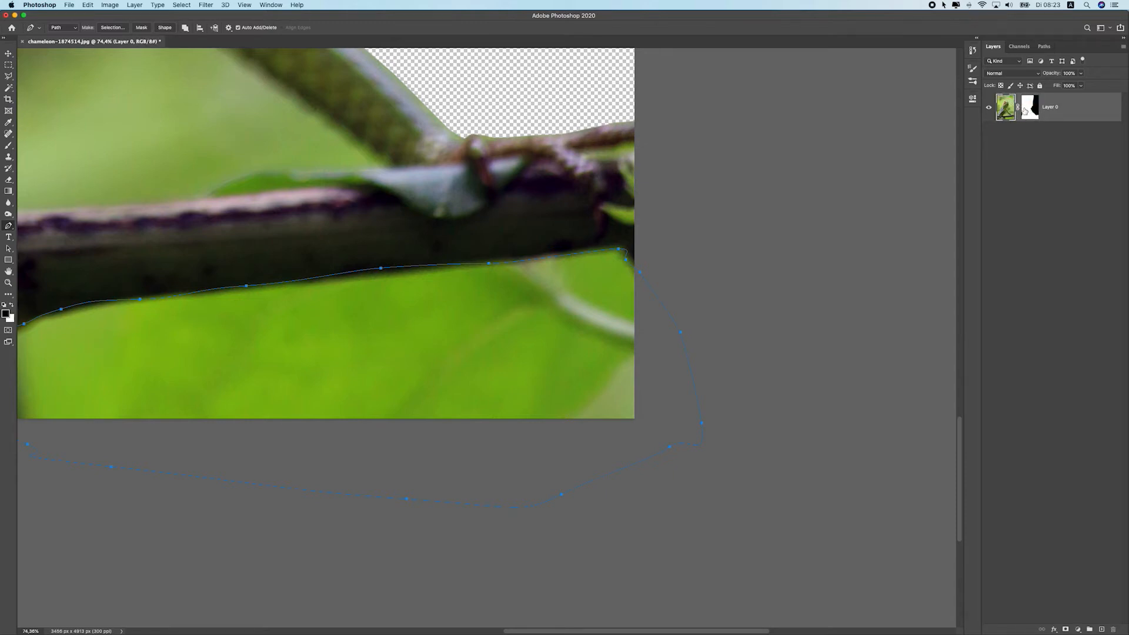
pyautogui.click(1024, 112)
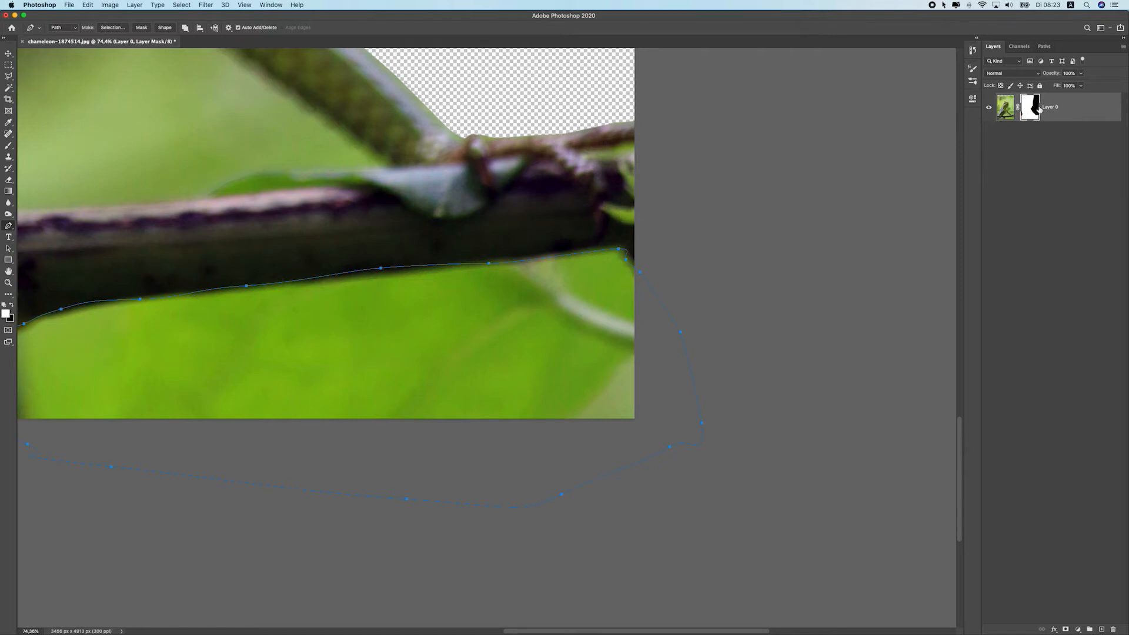
pyautogui.rightClick(625, 260)
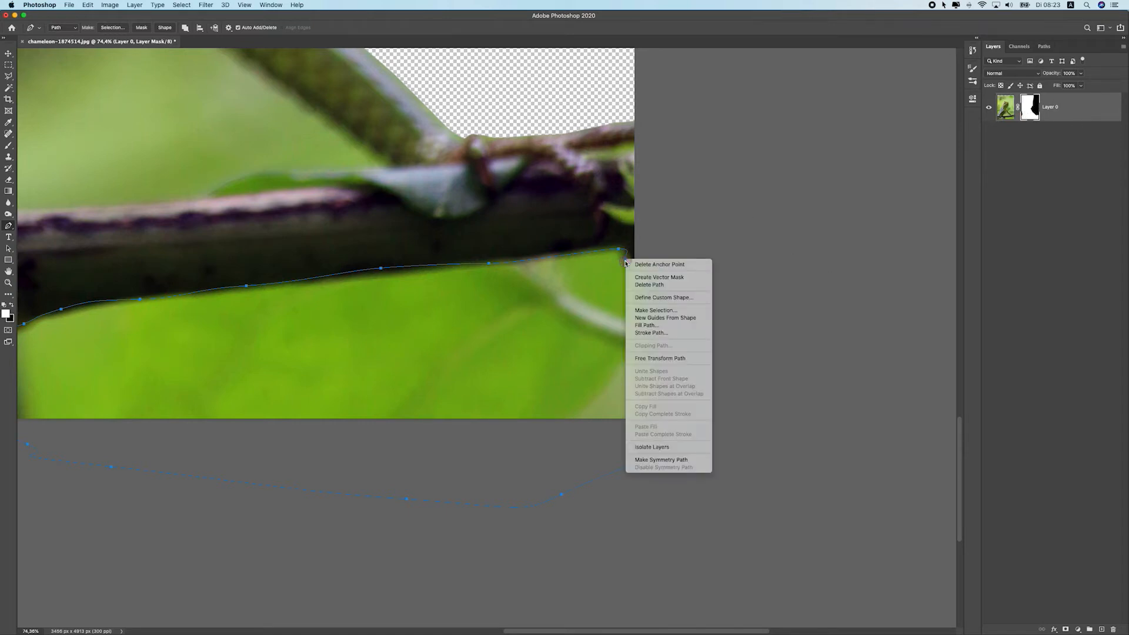
pyautogui.click(656, 310)
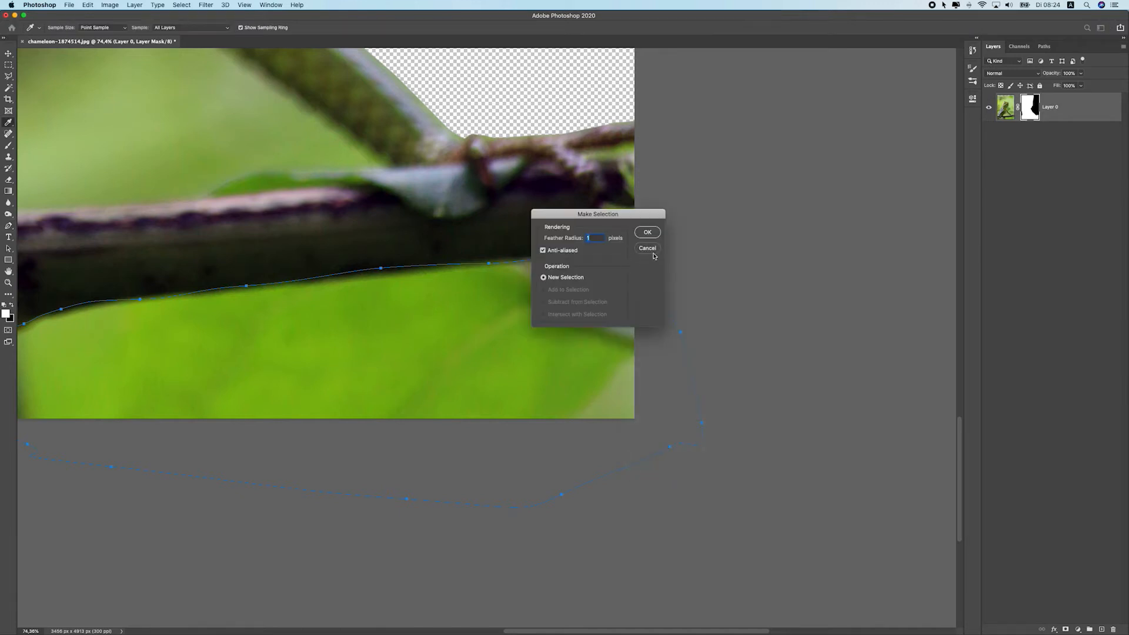
pyautogui.click(645, 232)
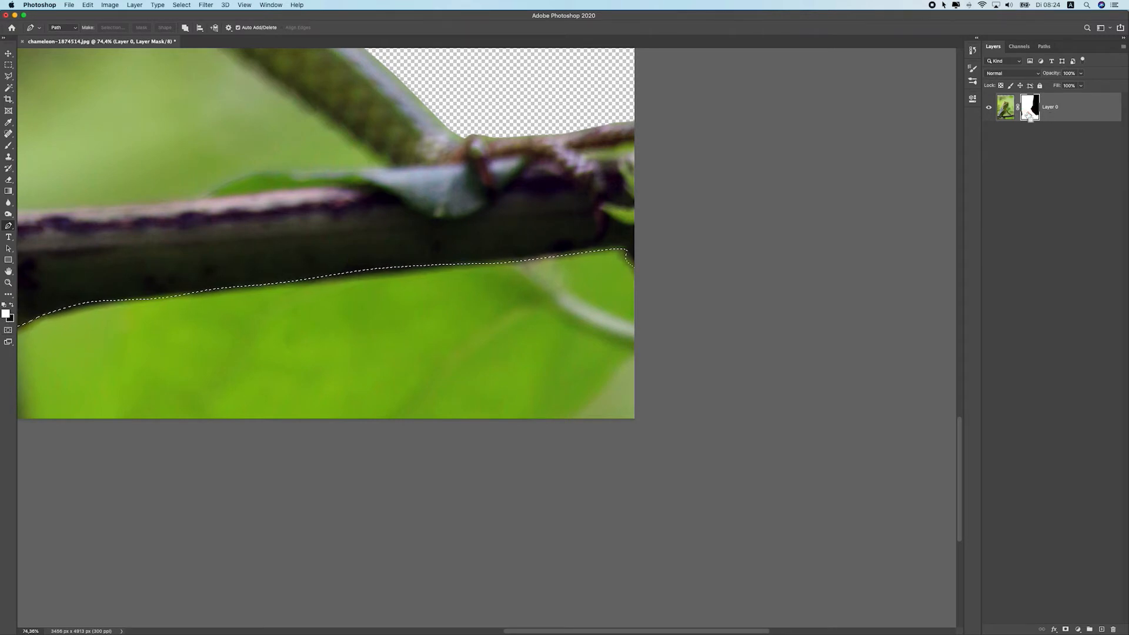
pyautogui.press('BackSpace')
# Remove the active selection
pyautogui.rightClick(539, 213)
pyautogui.click(430, 205)
pyautogui.click(8, 65)
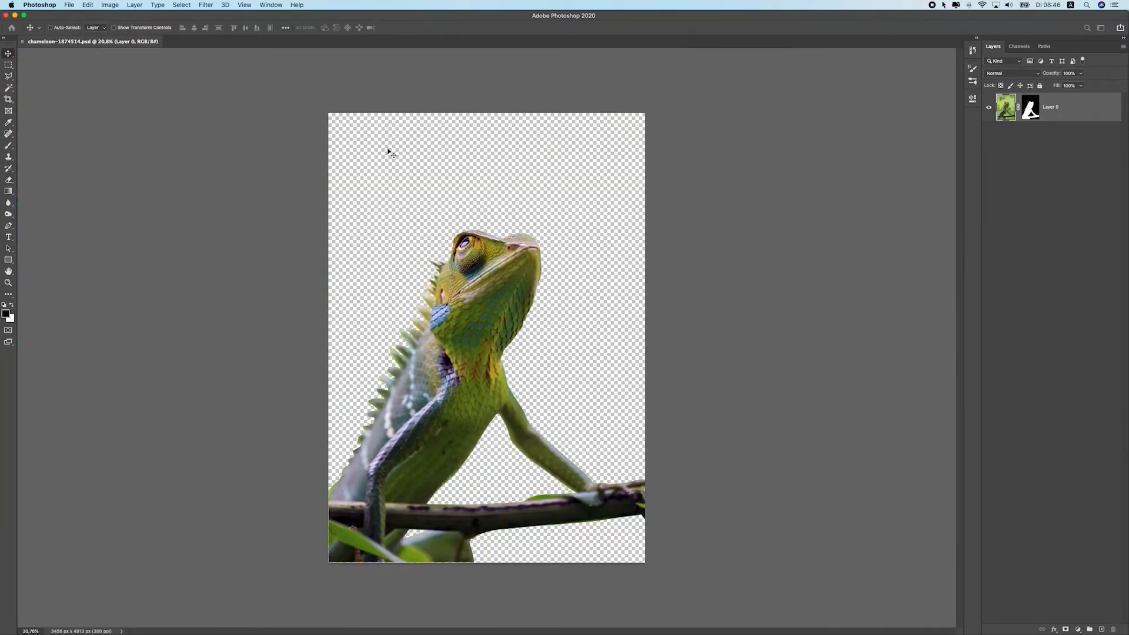
# Create a new document 2160 × 2700 pixels at 72 pixels/inch
pyautogui.click(70, 6)
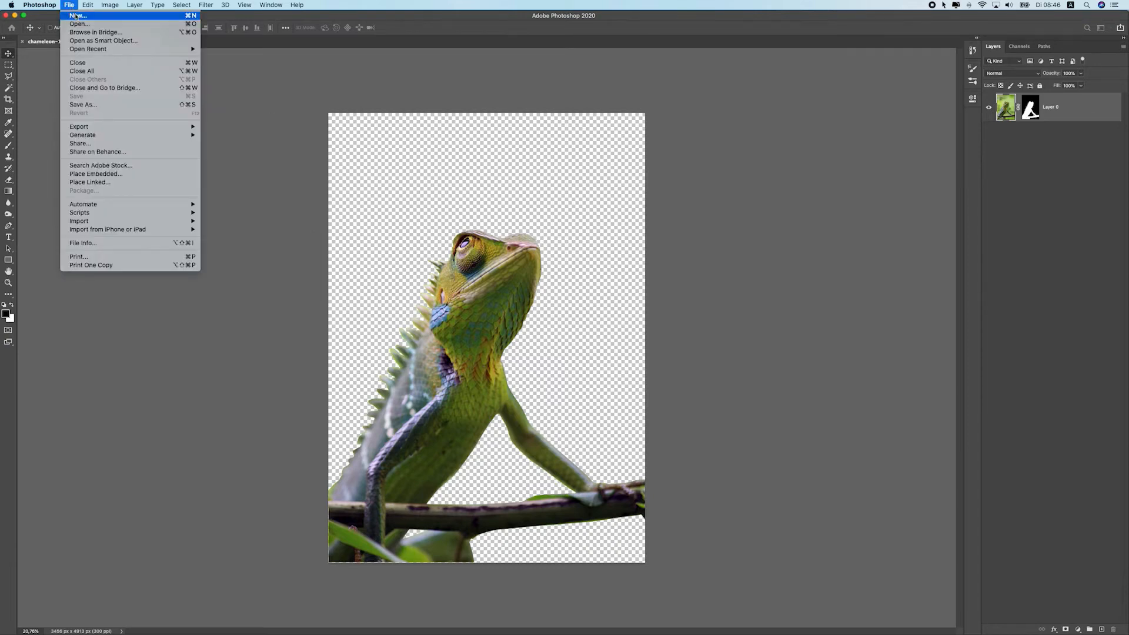
pyautogui.click(42, 24)
pyautogui.press('super+n')
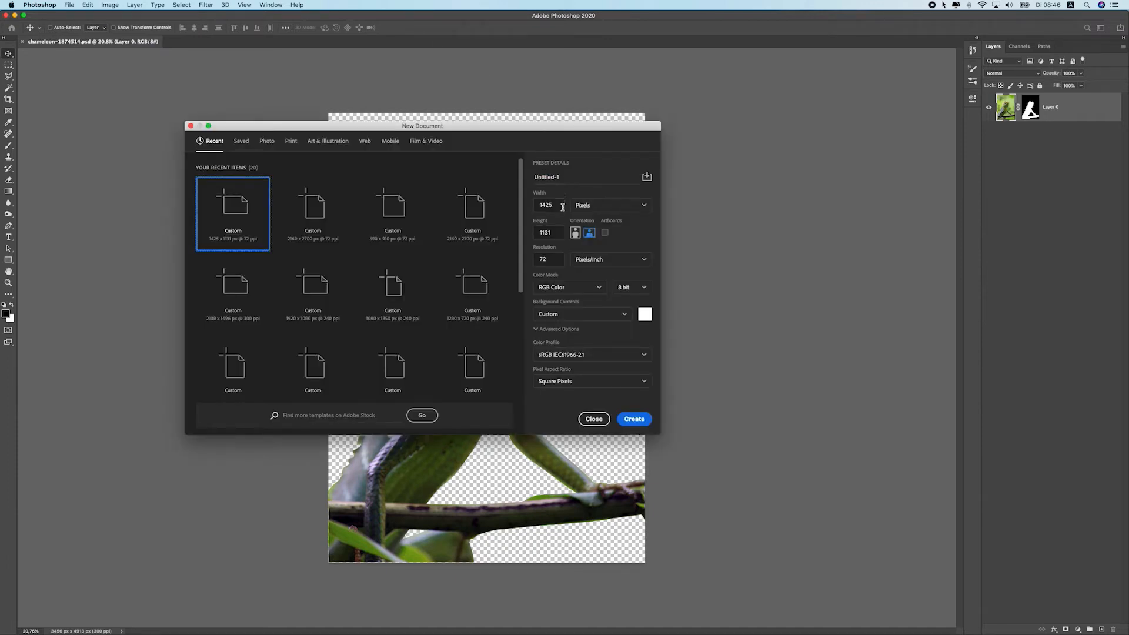
pyautogui.click(546, 205)
pyautogui.write('2160')
pyautogui.click(548, 232)
pyautogui.write('2700')
pyautogui.click(551, 259)
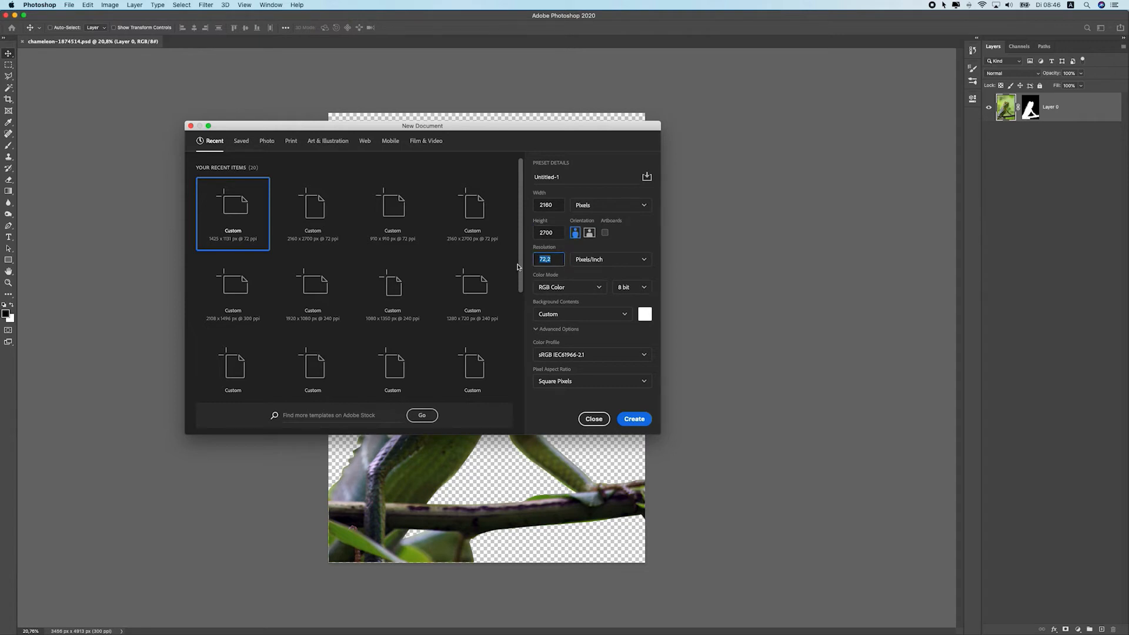
pyautogui.click(551, 256)
pyautogui.click(640, 422)
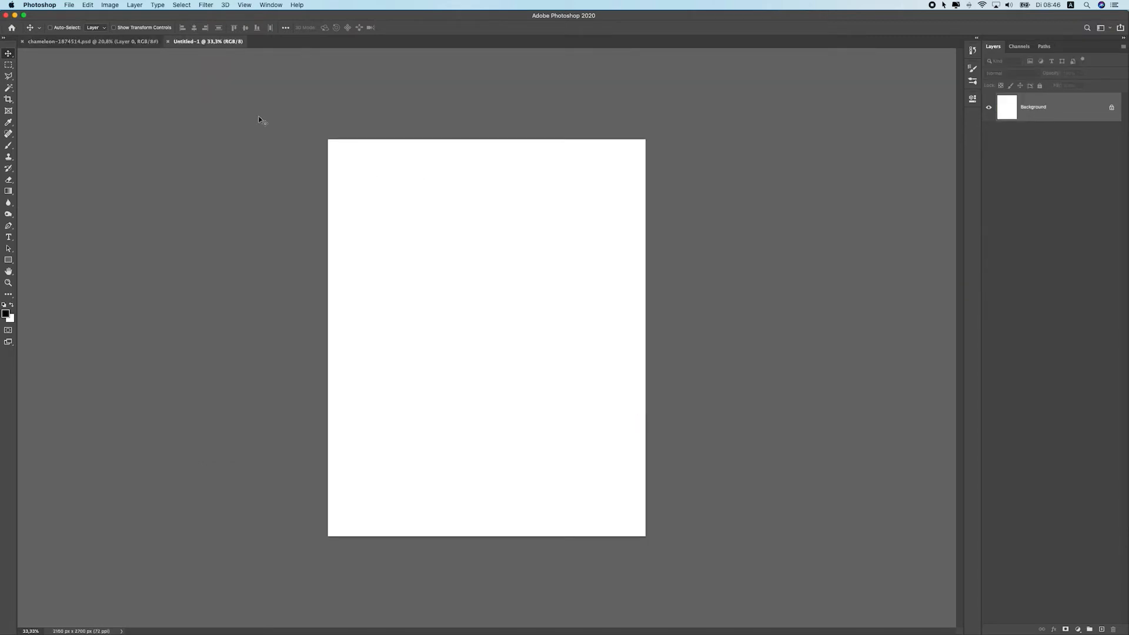
# Copy the masked chameleon layer from the photo into the new document
pyautogui.click(131, 41)
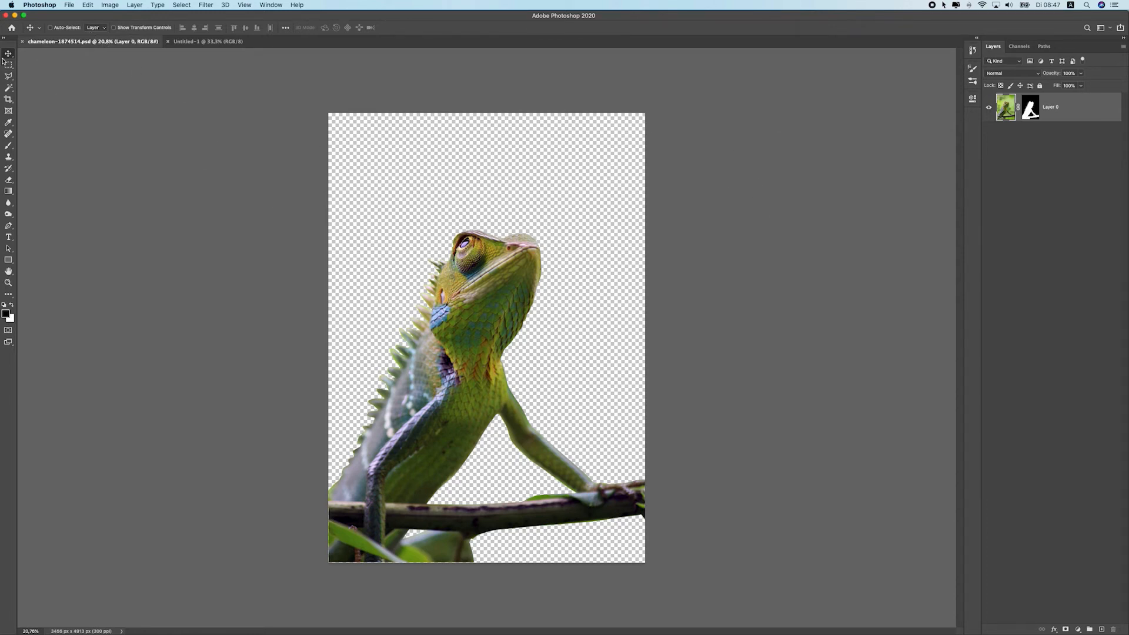
pyautogui.moveTo(439, 208); pyautogui.dragTo(548, 249)
pyautogui.moveTo(549, 250); pyautogui.dragTo(521, 261)
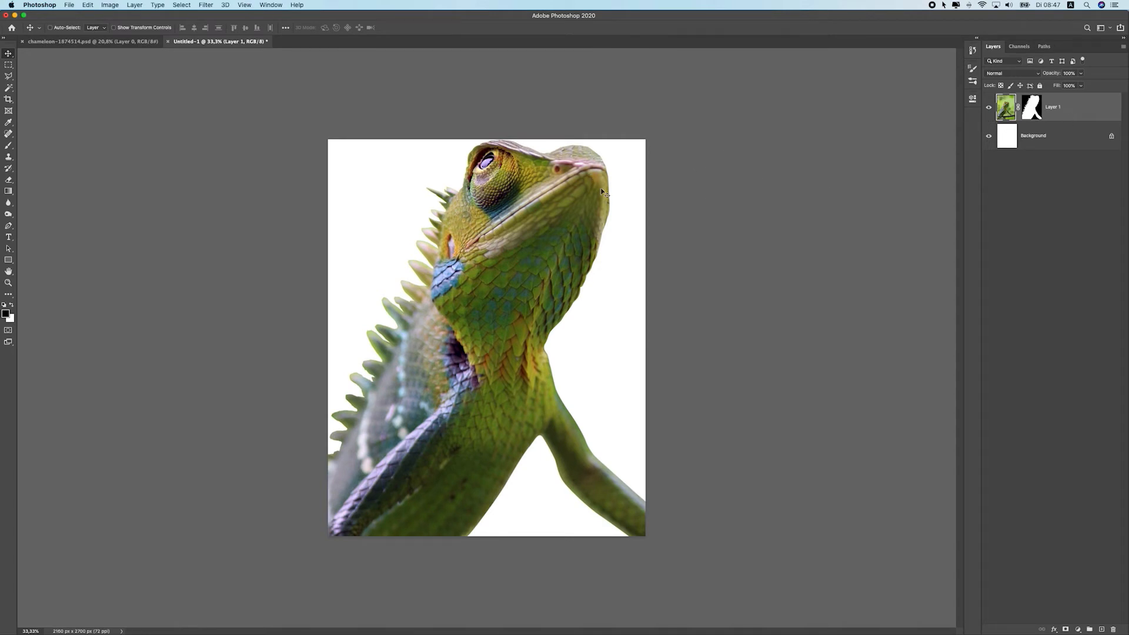
# Convert the chameleon layer to a Smart Object and close its opened contents tab
pyautogui.rightClick(1097, 107)
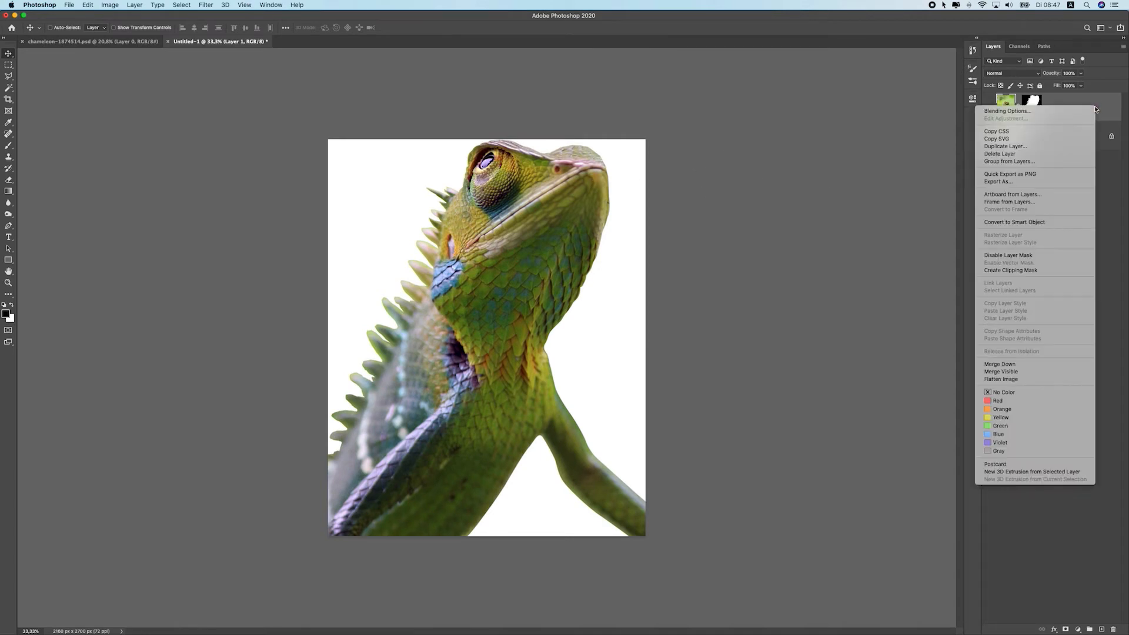
pyautogui.click(1009, 223)
pyautogui.scroll(-2, 486, 251)
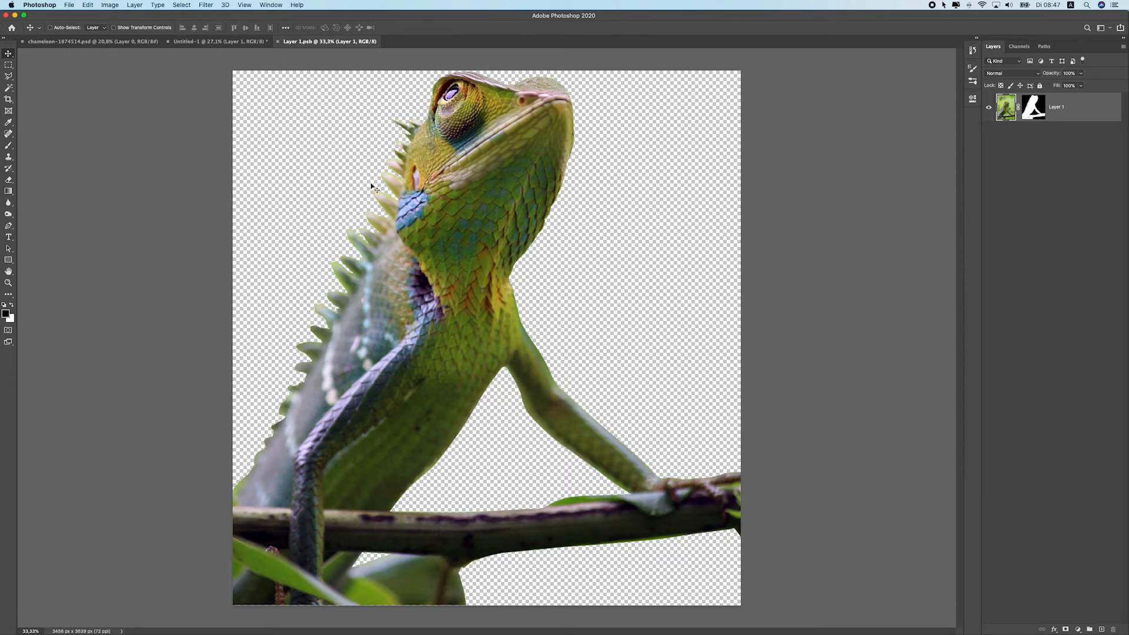
pyautogui.click(218, 41)
pyautogui.click(305, 41)
pyautogui.click(279, 42)
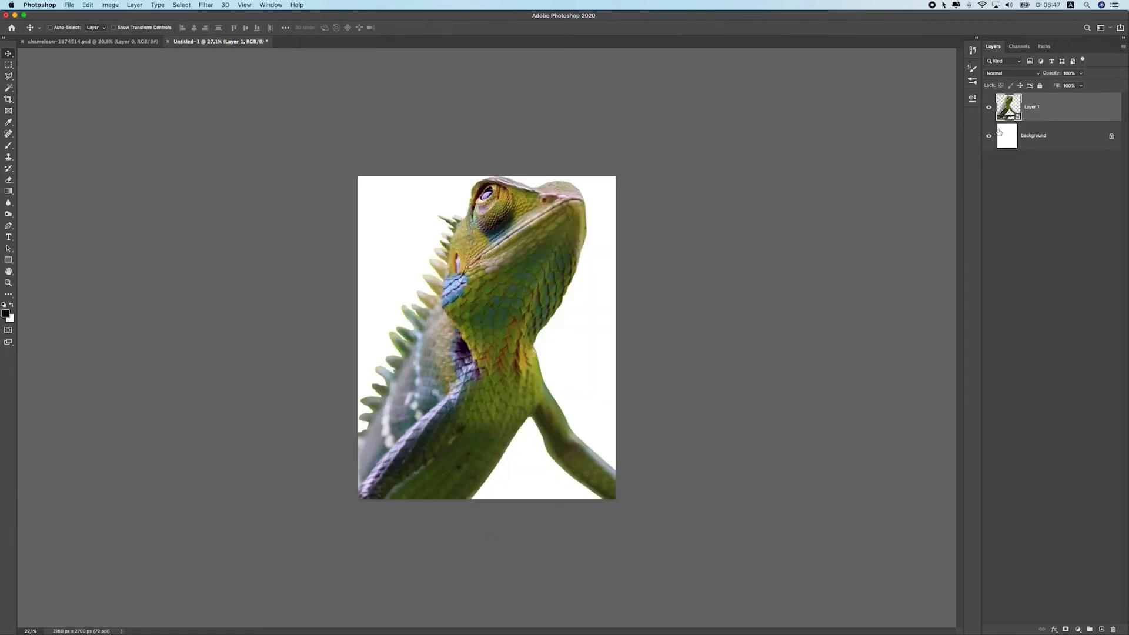
pyautogui.moveTo(599, 206); pyautogui.dragTo(547, 237)
pyautogui.rightClick(1060, 104)
pyautogui.click(1083, 109)
pyautogui.press('super+t')
pyautogui.press('Return')
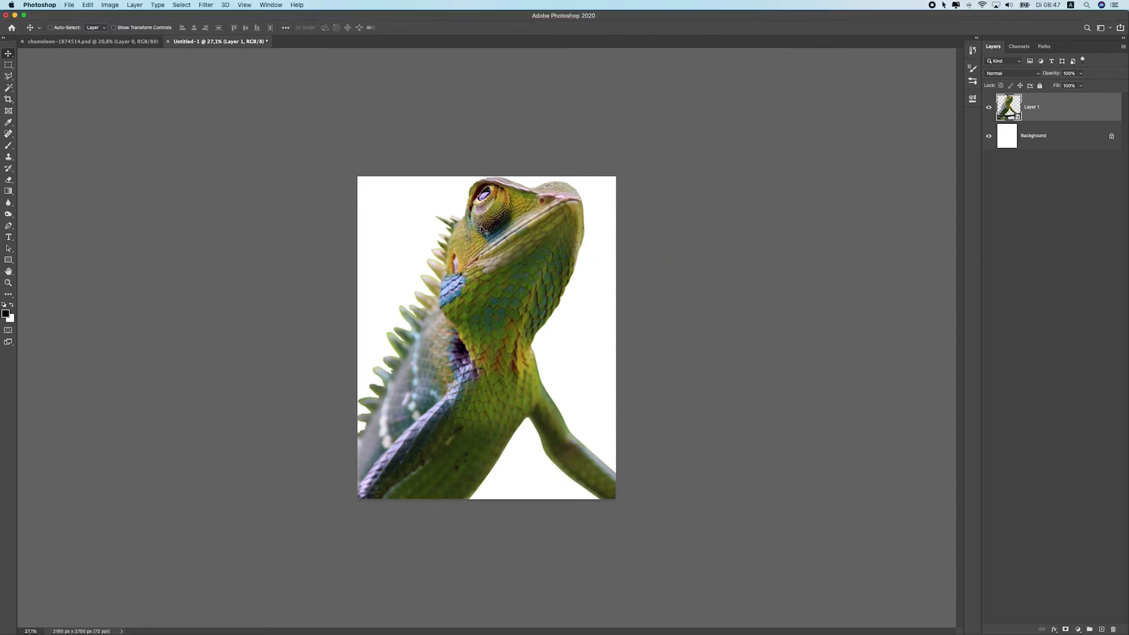
# Scale the chameleon down to about 68% and place it at the bottom of the canvas
pyautogui.press('super+t')
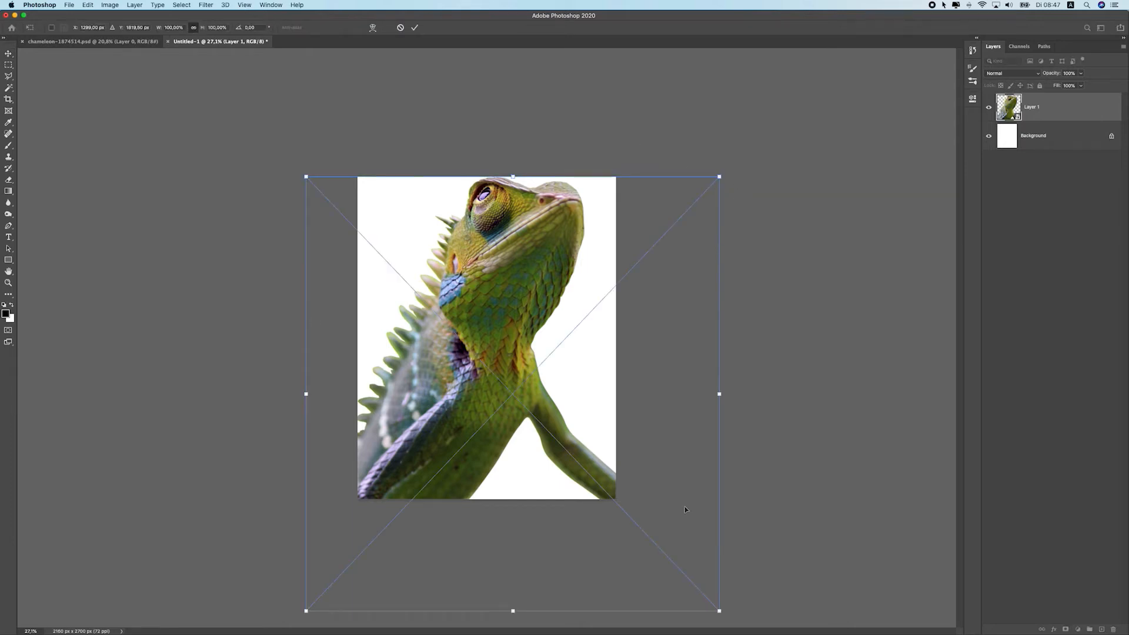
pyautogui.moveTo(724, 617); pyautogui.dragTo(759, 568)
pyautogui.press('super+z')
pyautogui.moveTo(715, 174); pyautogui.dragTo(565, 309)
pyautogui.moveTo(447, 408); pyautogui.dragTo(463, 336)
pyautogui.moveTo(608, 238); pyautogui.dragTo(659, 245)
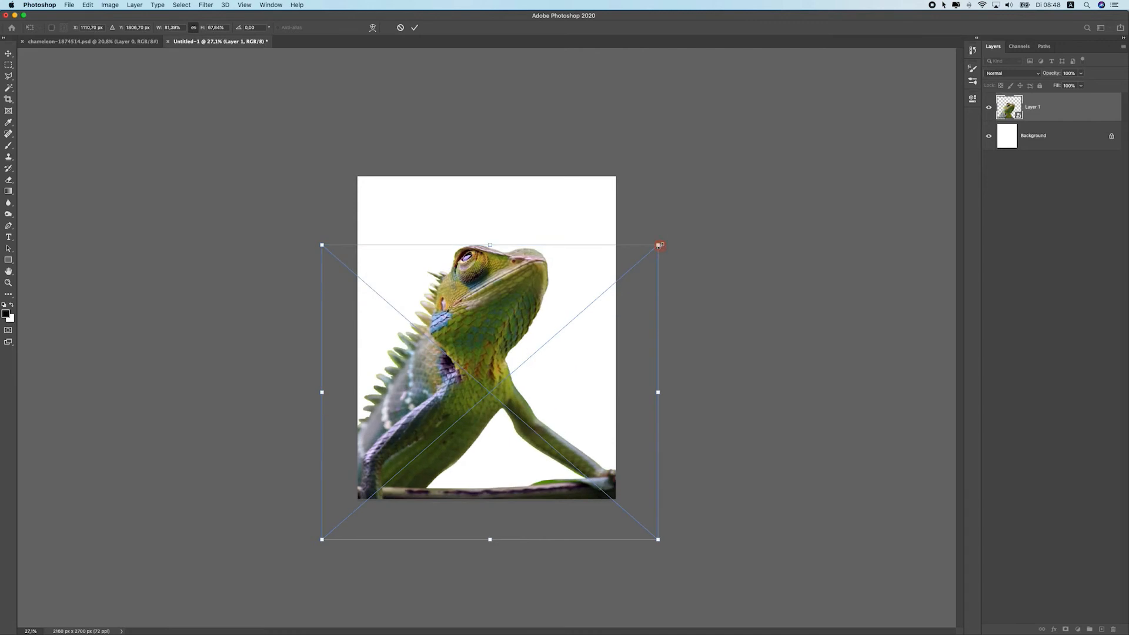
pyautogui.press('super+z')
pyautogui.moveTo(643, 203); pyautogui.dragTo(573, 272)
pyautogui.moveTo(547, 318); pyautogui.dragTo(585, 371)
pyautogui.moveTo(601, 275)
pyautogui.mouseDown()
pyautogui.moveTo(547, 318)
pyautogui.moveTo(612, 277)
pyautogui.moveTo(573, 312)
pyautogui.moveTo(597, 286)
pyautogui.mouseUp()
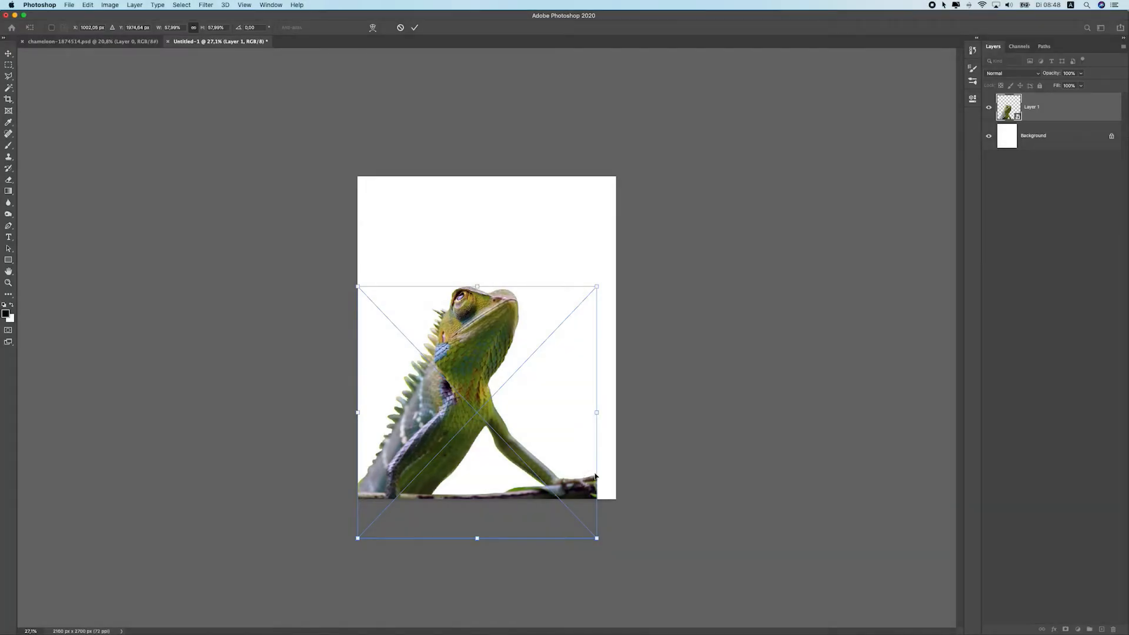
pyautogui.press('Return')
pyautogui.moveTo(545, 288); pyautogui.dragTo(545, 291)
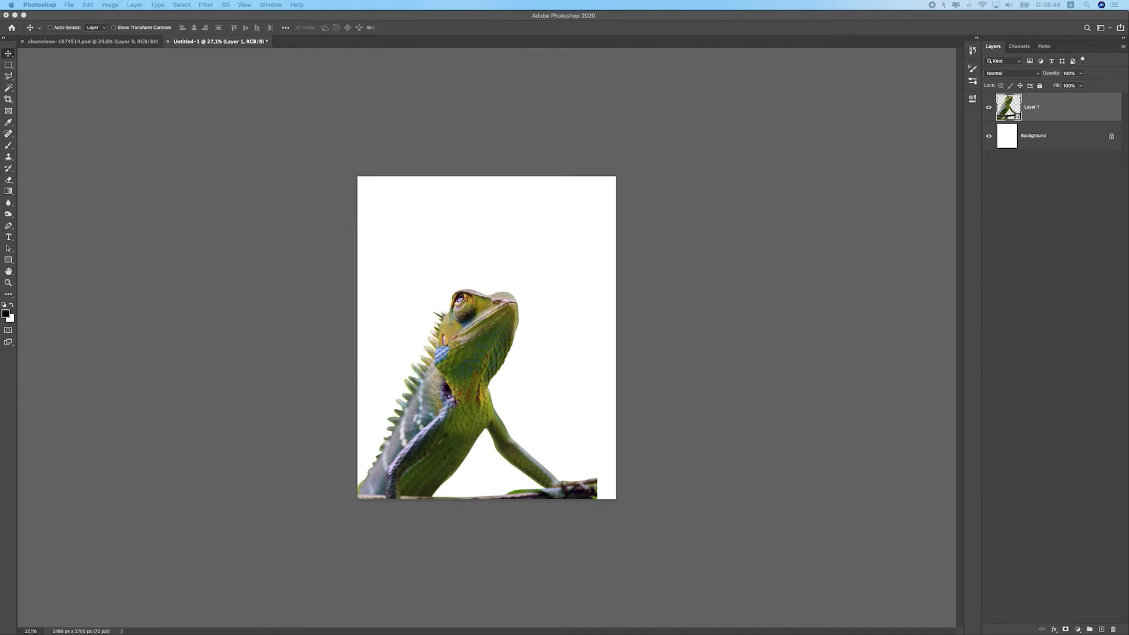
# Place the monarch butterfly clipart above the chameleon and enlarge it to about 170%
pyautogui.moveTo(1128, 227); pyautogui.dragTo(497, 234)
pyautogui.moveTo(481, 318); pyautogui.dragTo(487, 218)
pyautogui.moveTo(516, 263); pyautogui.dragTo(529, 281)
pyautogui.moveTo(496, 243); pyautogui.dragTo(496, 227)
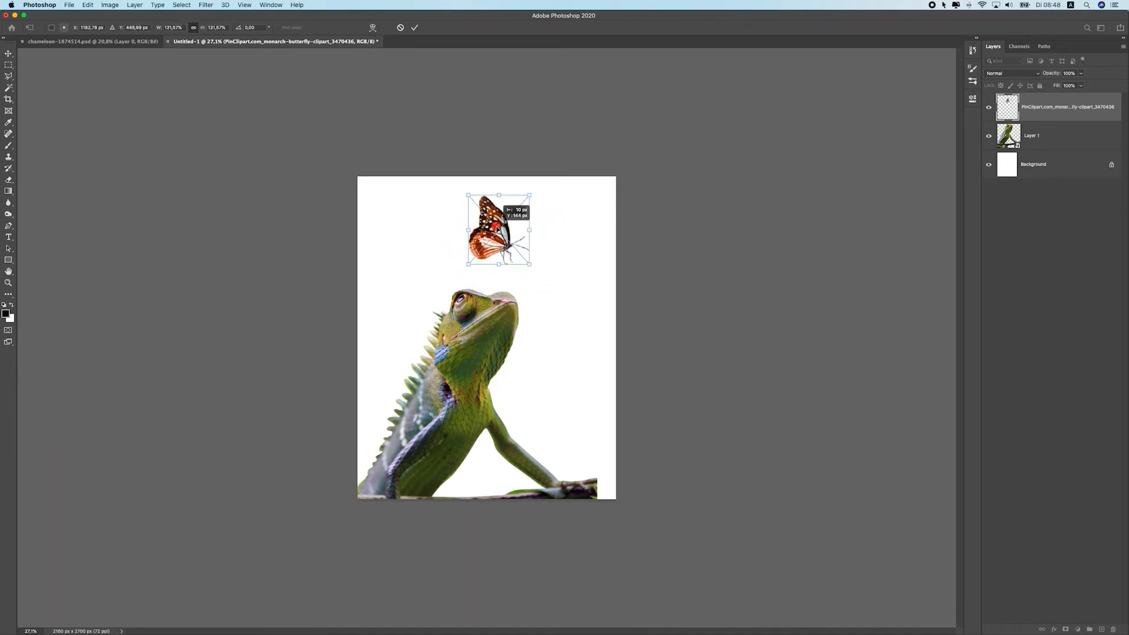
pyautogui.moveTo(530, 265); pyautogui.dragTo(534, 270)
pyautogui.moveTo(505, 233); pyautogui.dragTo(546, 280)
pyautogui.press('Return')
# Move the butterfly slightly up and to the left
pyautogui.hotkey('ctrl', 't')
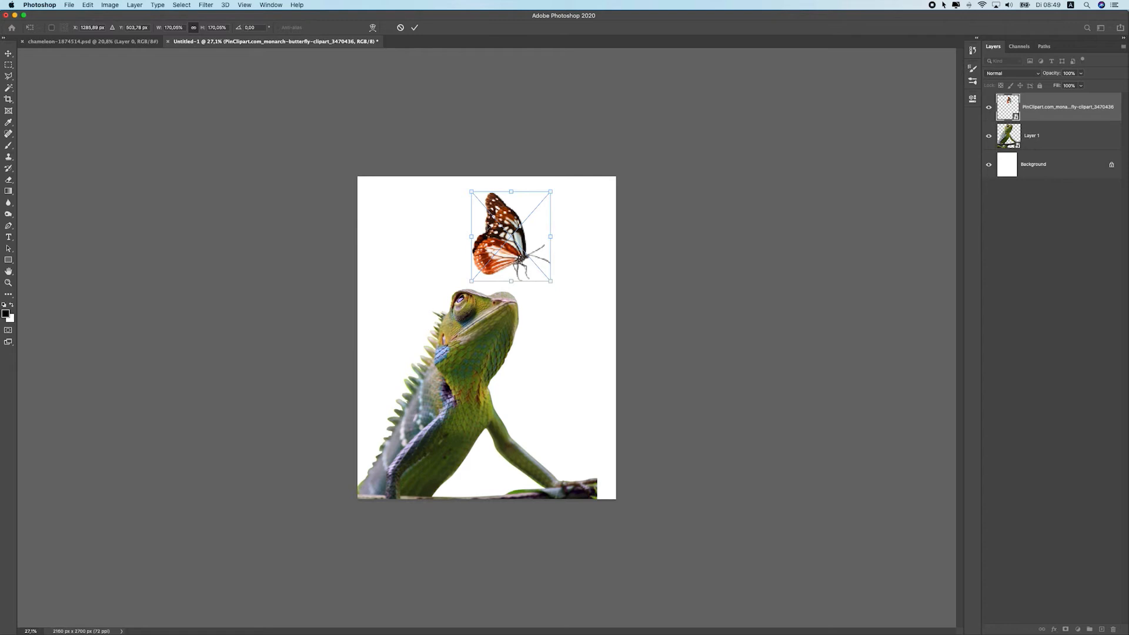
pyautogui.press('Return')
pyautogui.moveTo(504, 240); pyautogui.dragTo(493, 234)
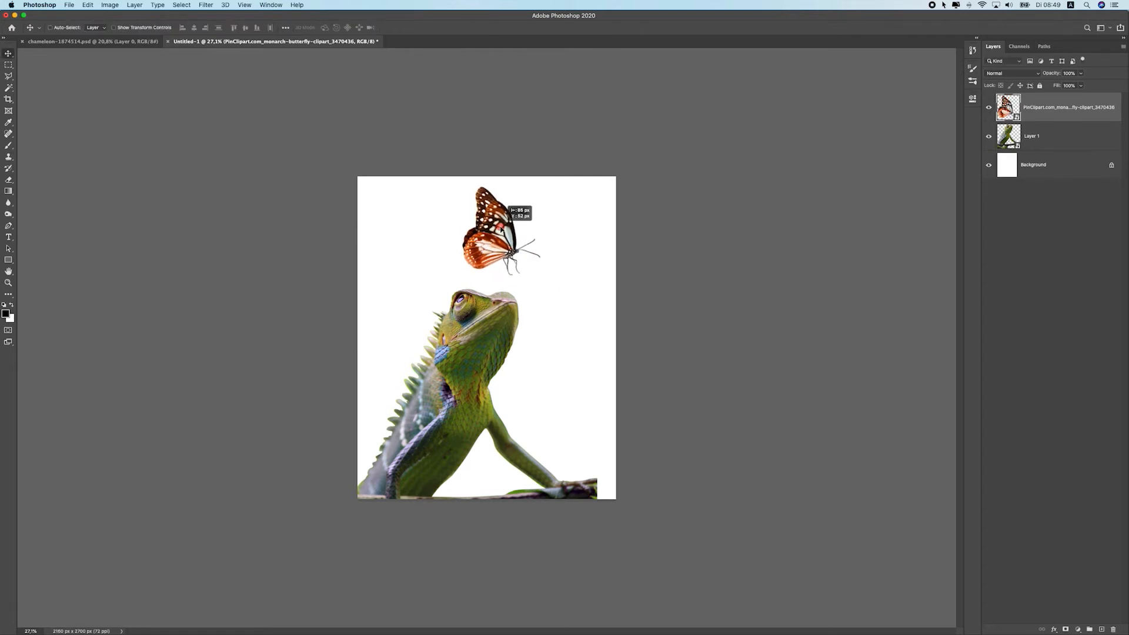
# Resize the chameleon slightly smaller, keeping it at the lower left of the canvas
pyautogui.click(493, 343)
pyautogui.moveTo(494, 345); pyautogui.dragTo(573, 299)
pyautogui.hotkey('ctrl', 't')
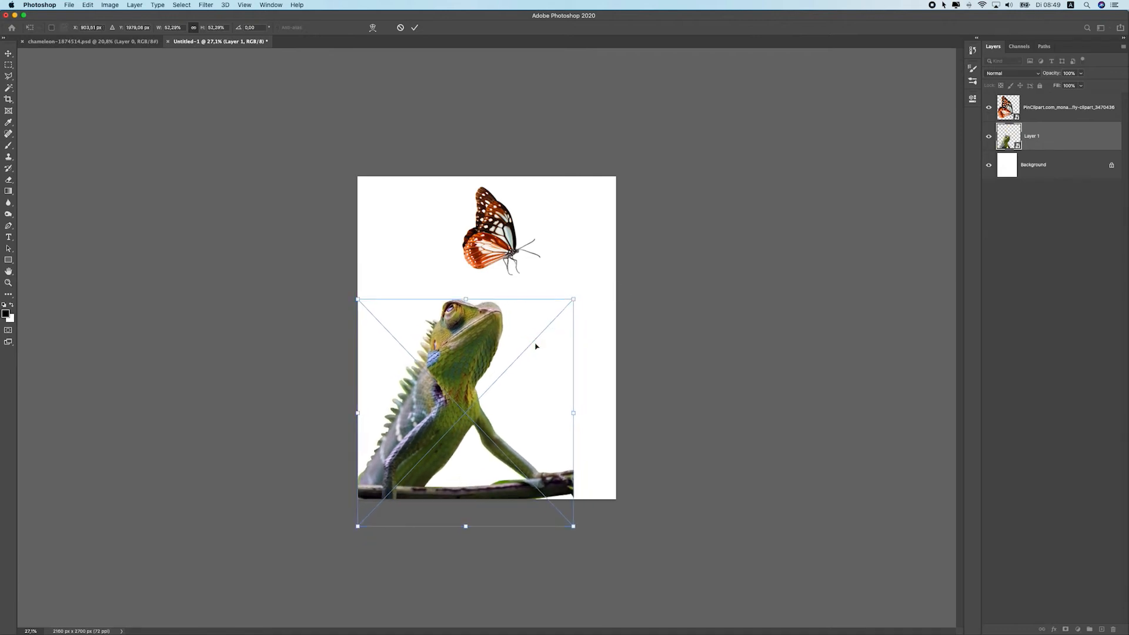
pyautogui.press('Return')
# Rotate the butterfly slightly and reposition it above the chameleon's head
pyautogui.click(494, 229)
pyautogui.hotkey('ctrl', 't')
pyautogui.moveTo(541, 277); pyautogui.dragTo(532, 211)
pyautogui.moveTo(501, 270)
pyautogui.mouseDown()
pyautogui.moveTo(492, 262)
pyautogui.moveTo(522, 278)
pyautogui.moveTo(501, 254)
pyautogui.mouseUp()
pyautogui.press('Return')
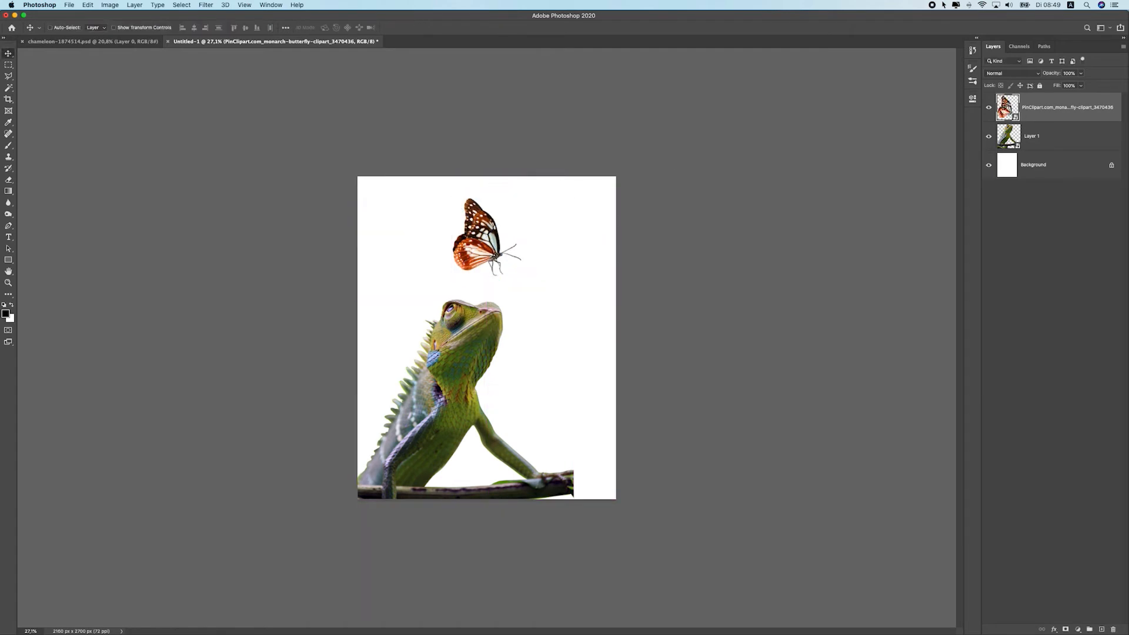
# Switch to the chameleon file, delete its layer mask, and return to the composition document
pyautogui.click(824, 232)
pyautogui.click(118, 42)
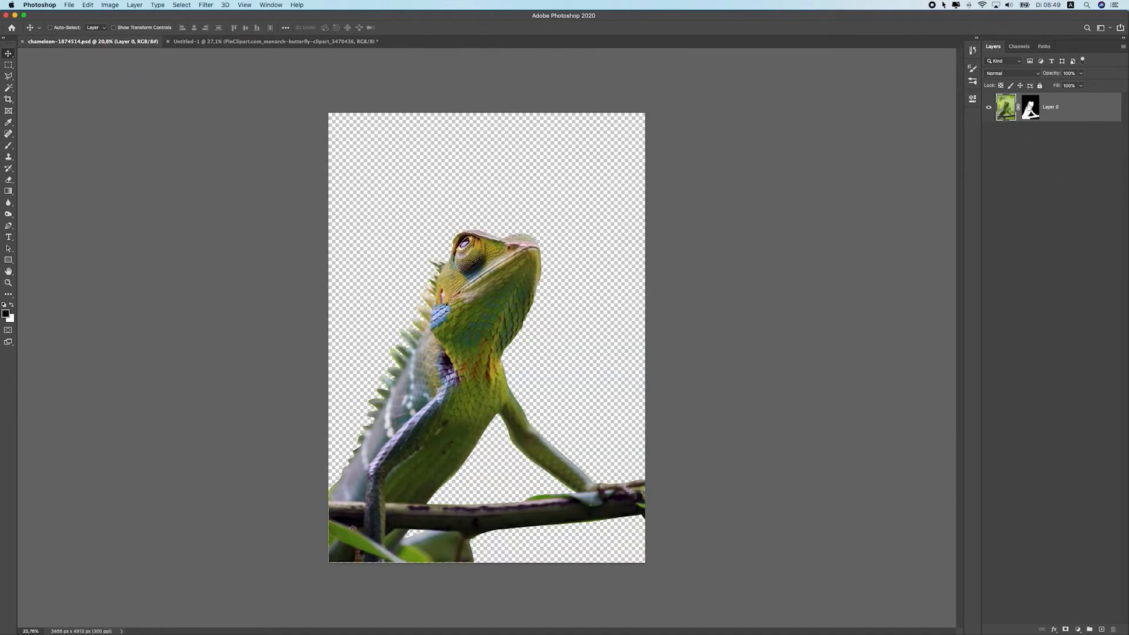
pyautogui.rightClick(1030, 107)
pyautogui.click(983, 118)
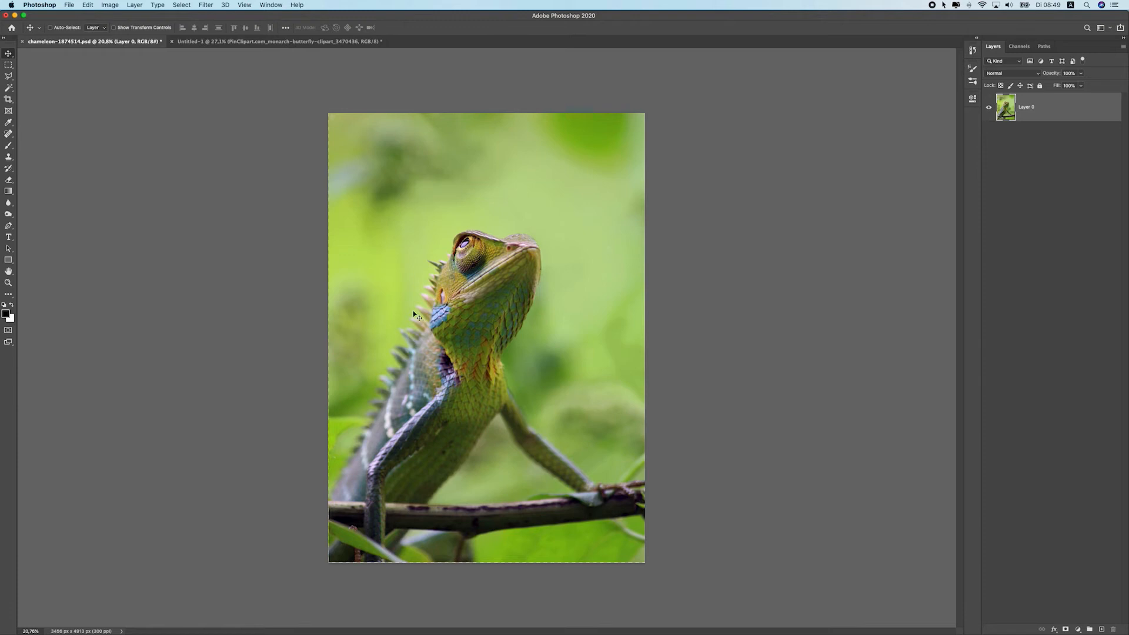
pyautogui.click(271, 41)
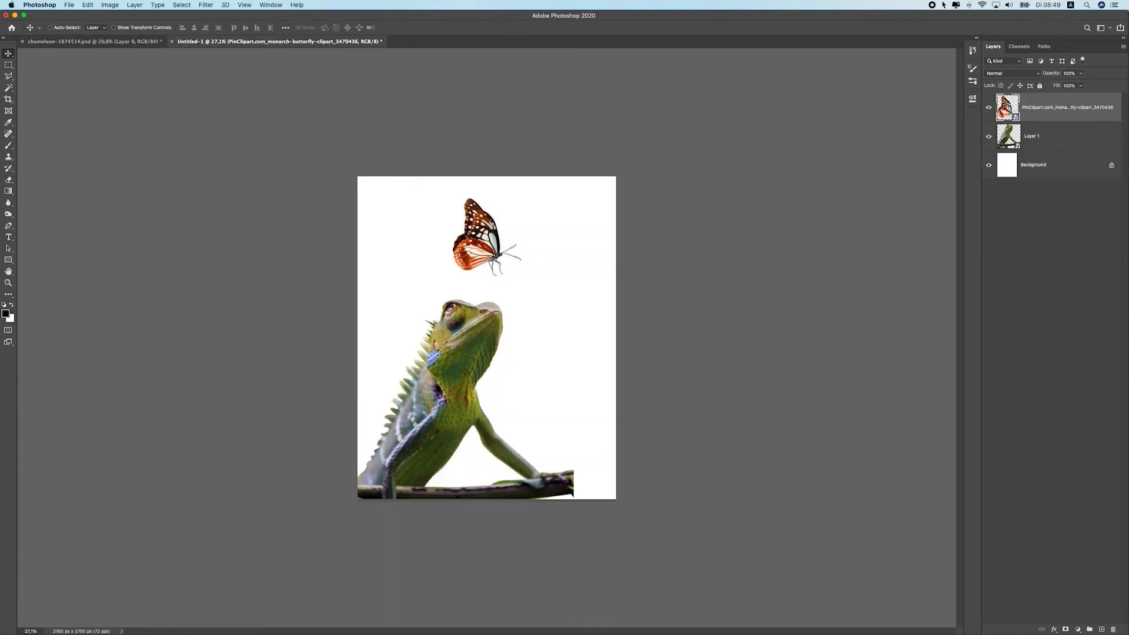
pyautogui.click(134, 42)
pyautogui.click(285, 42)
# Place the adventure boardwalk bridge photo into the composition and move its layer beneath the chameleon layer
pyautogui.scroll(5, 417, 379)
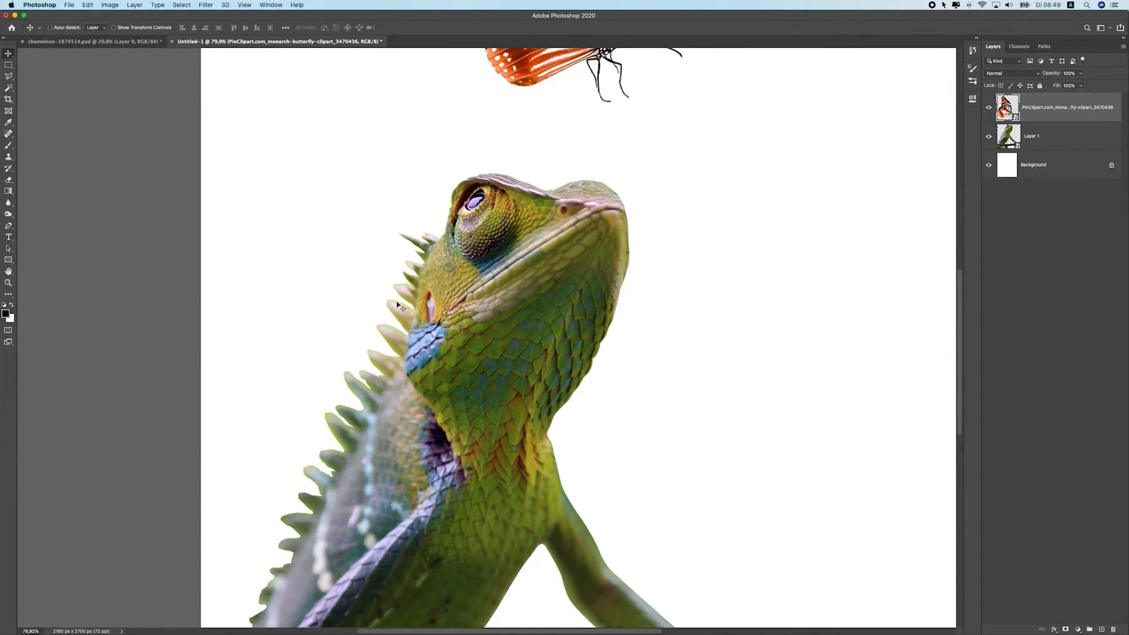
pyautogui.scroll(-3, 398, 309)
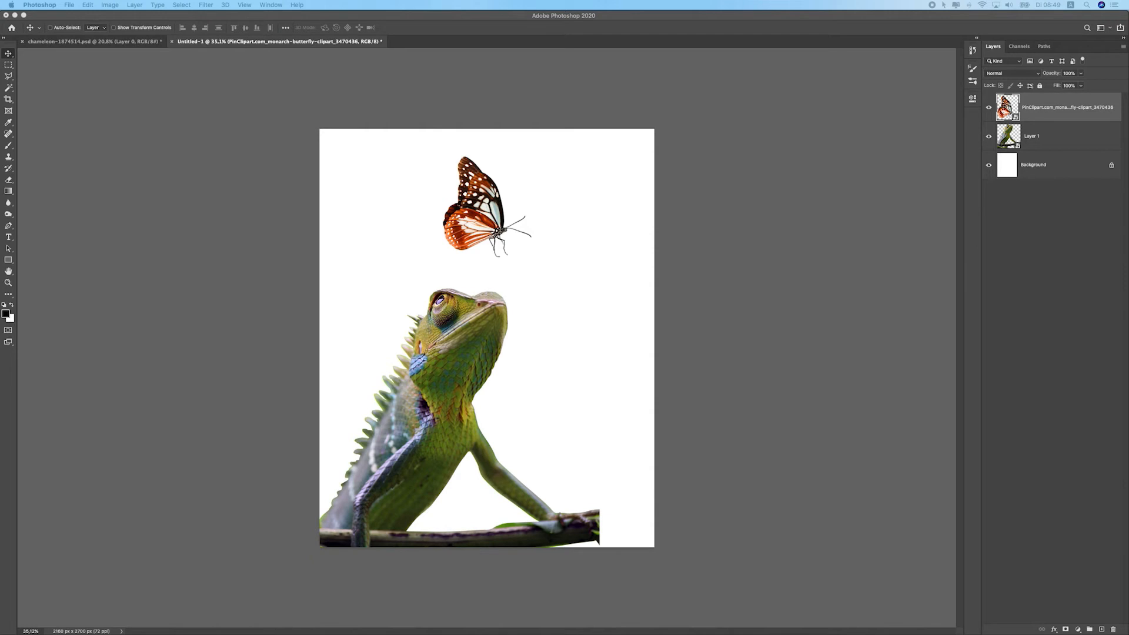
pyautogui.moveTo(536, 272); pyautogui.dragTo(454, 286)
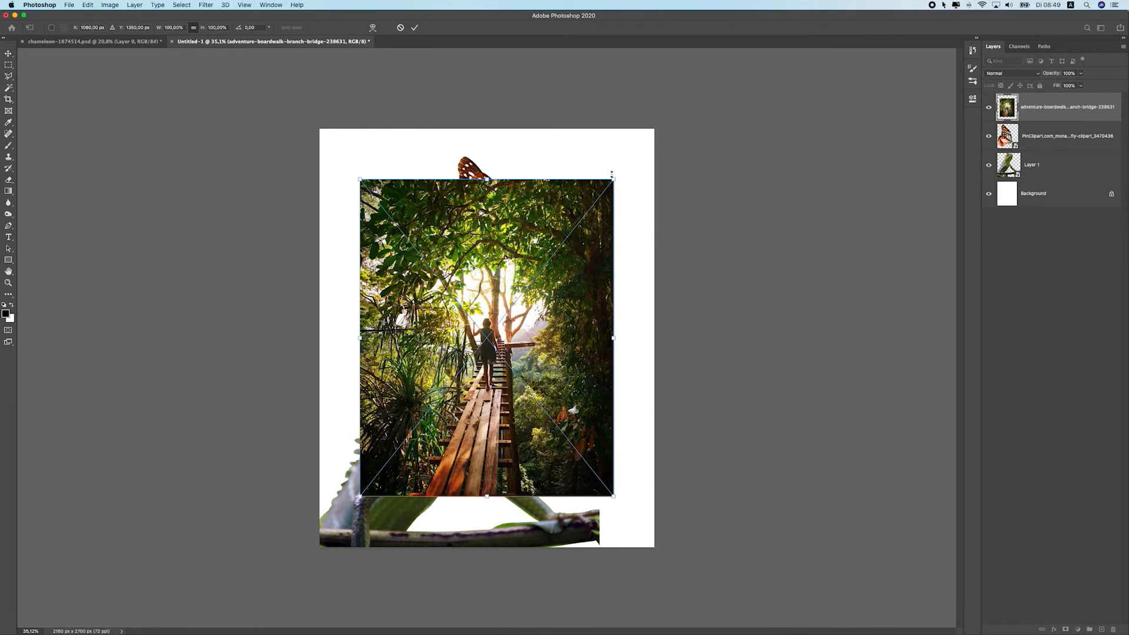
pyautogui.press('Return')
pyautogui.moveTo(1041, 112); pyautogui.dragTo(1038, 182)
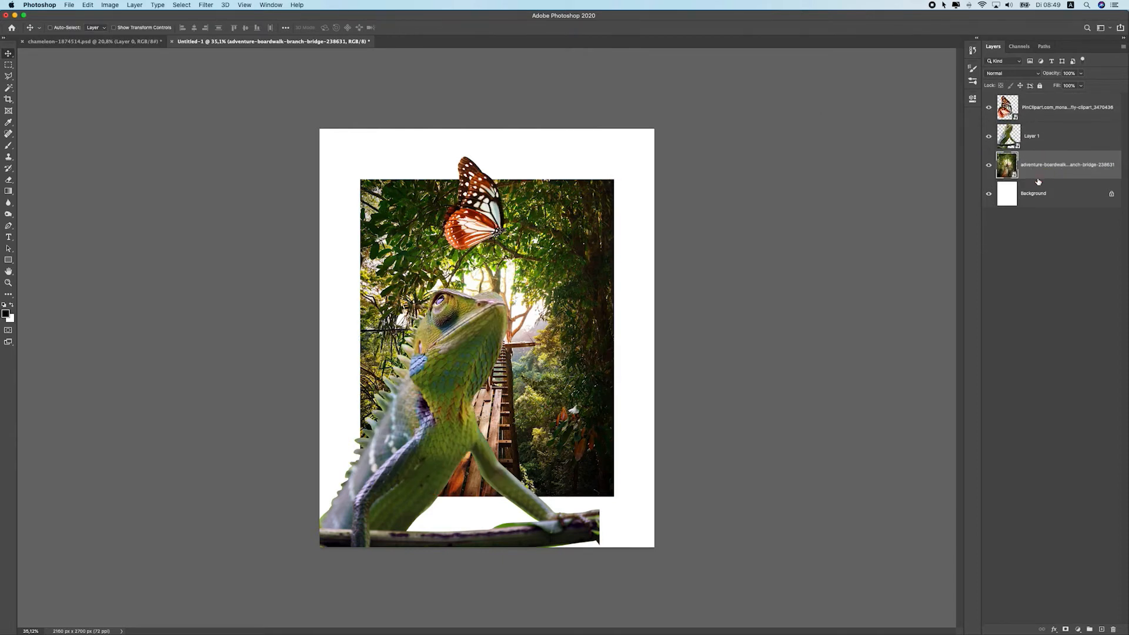
pyautogui.click(1058, 141)
pyautogui.click(1054, 113)
pyautogui.click(1050, 144)
pyautogui.click(1055, 115)
pyautogui.click(1052, 169)
pyautogui.click(1049, 139)
pyautogui.click(1049, 112)
pyautogui.click(1051, 140)
pyautogui.click(1053, 114)
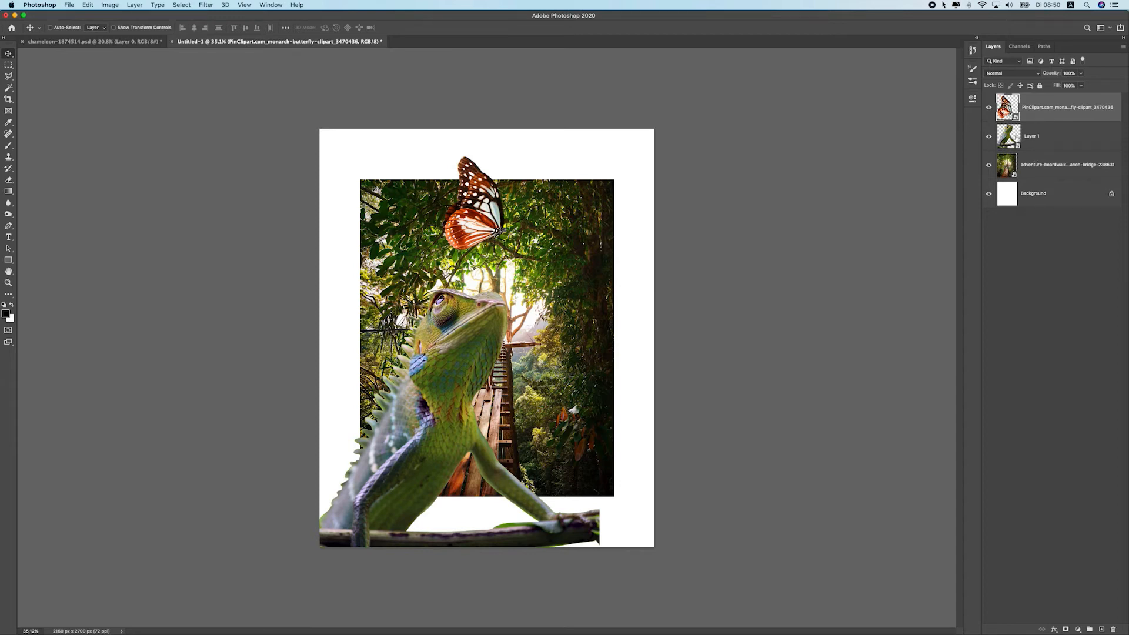
# Free-transform the boardwalk photo, enlarging it to about 477% so it covers the canvas
pyautogui.click(1066, 174)
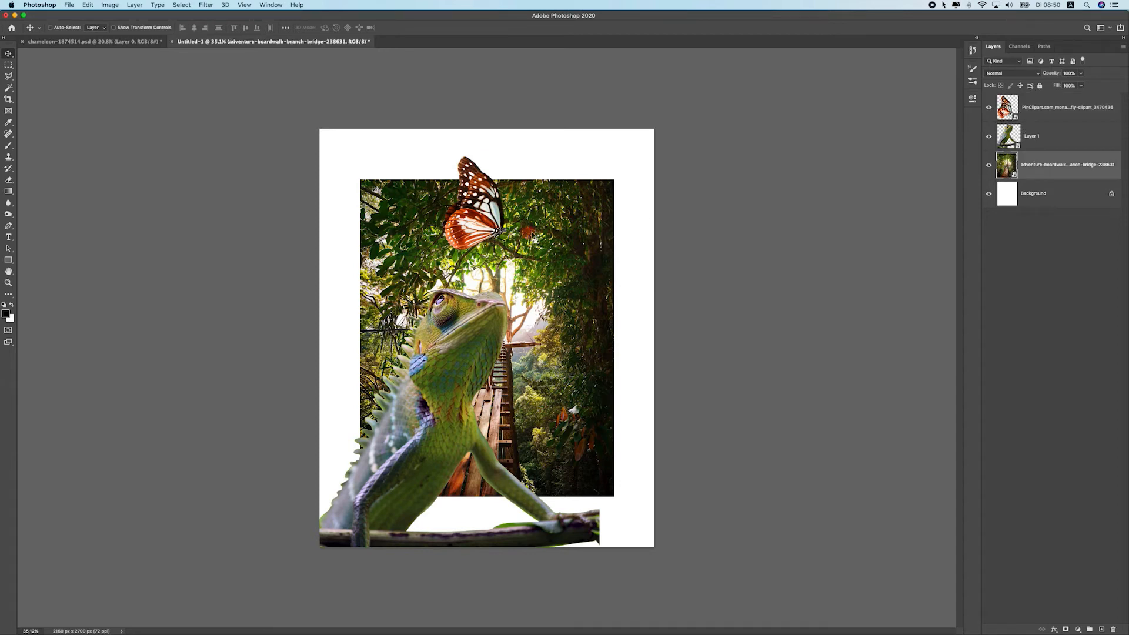
pyautogui.press('super+minus')
pyautogui.press('super+t')
pyautogui.moveTo(516, 285); pyautogui.dragTo(569, 278)
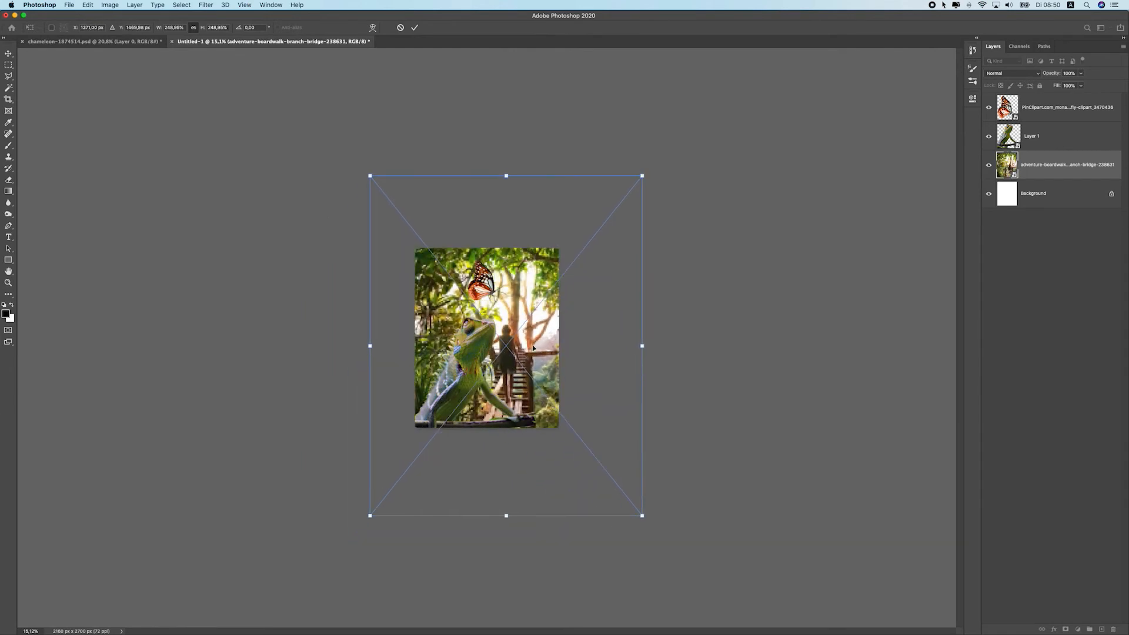
pyautogui.press('super+plus')
pyautogui.moveTo(492, 315); pyautogui.dragTo(422, 343)
pyautogui.moveTo(604, 171); pyautogui.dragTo(855, 50)
pyautogui.moveTo(540, 283); pyautogui.dragTo(581, 361)
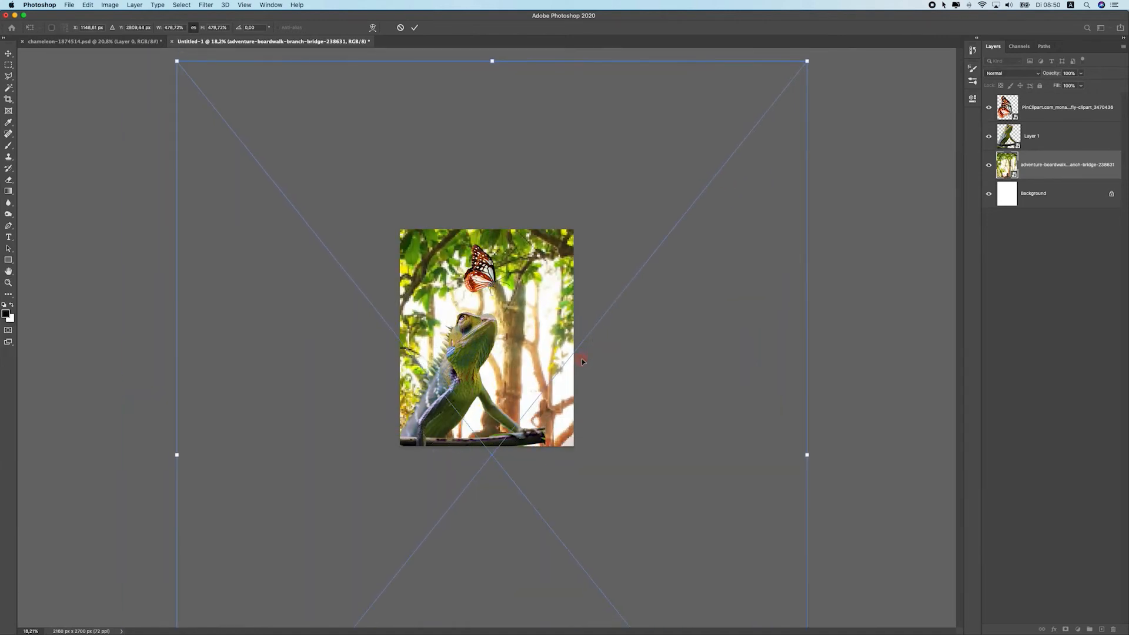
pyautogui.press('Return')
# Shift the boardwalk photo down and to the left, then flip it horizontally
pyautogui.moveTo(473, 333); pyautogui.dragTo(374, 385)
pyautogui.scroll(5, 509, 314)
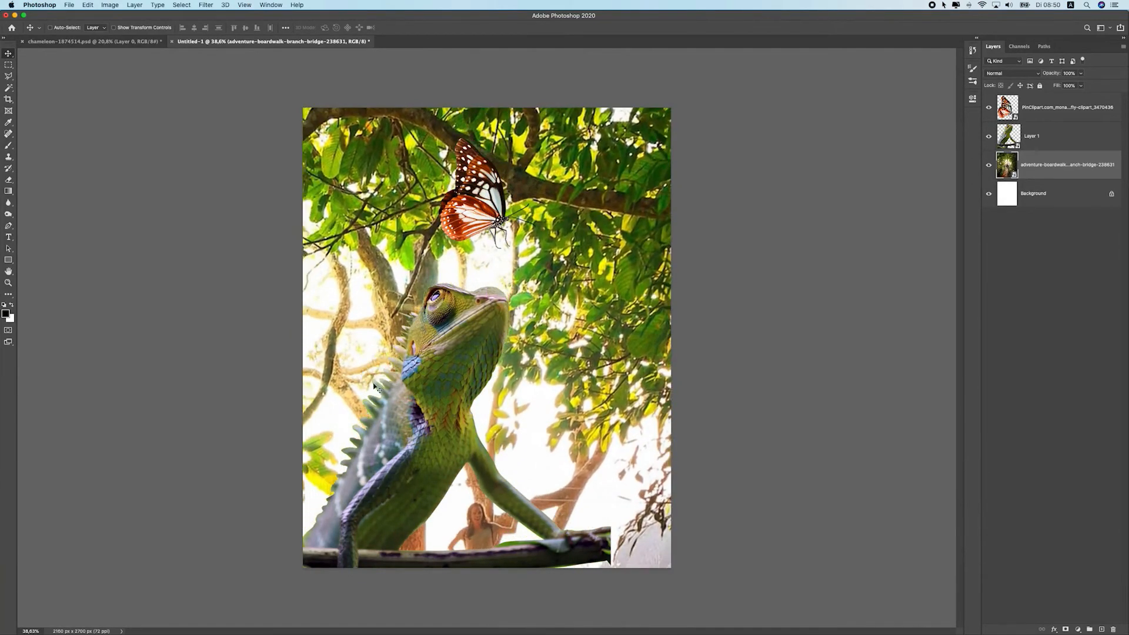
pyautogui.click(132, 4)
pyautogui.moveTo(87, 4)
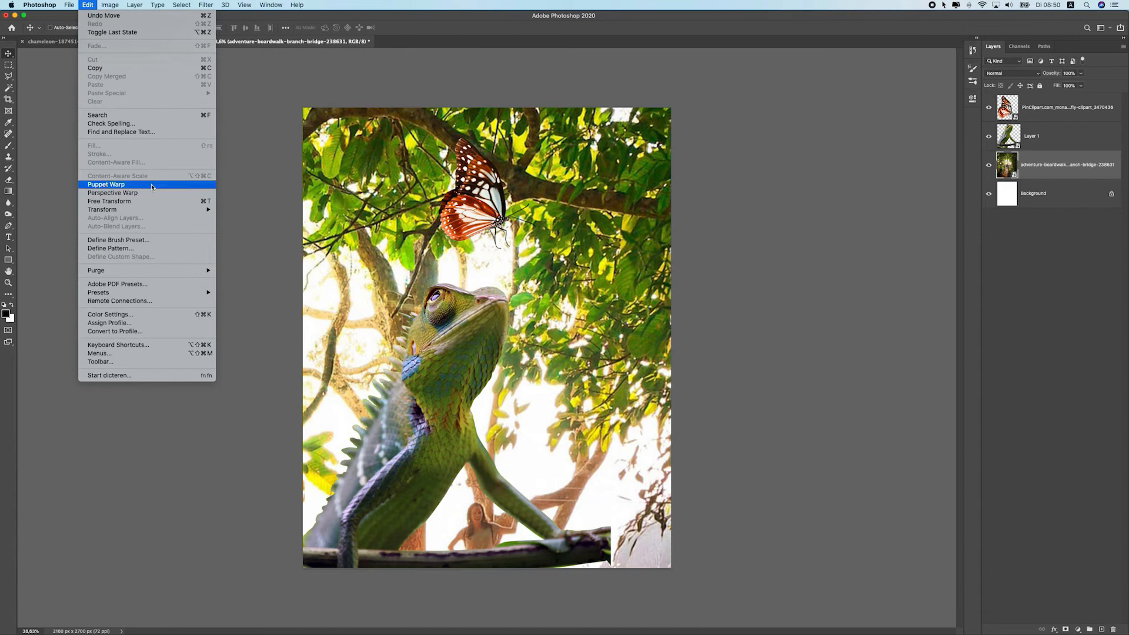
pyautogui.moveTo(188, 209)
pyautogui.click(268, 348)
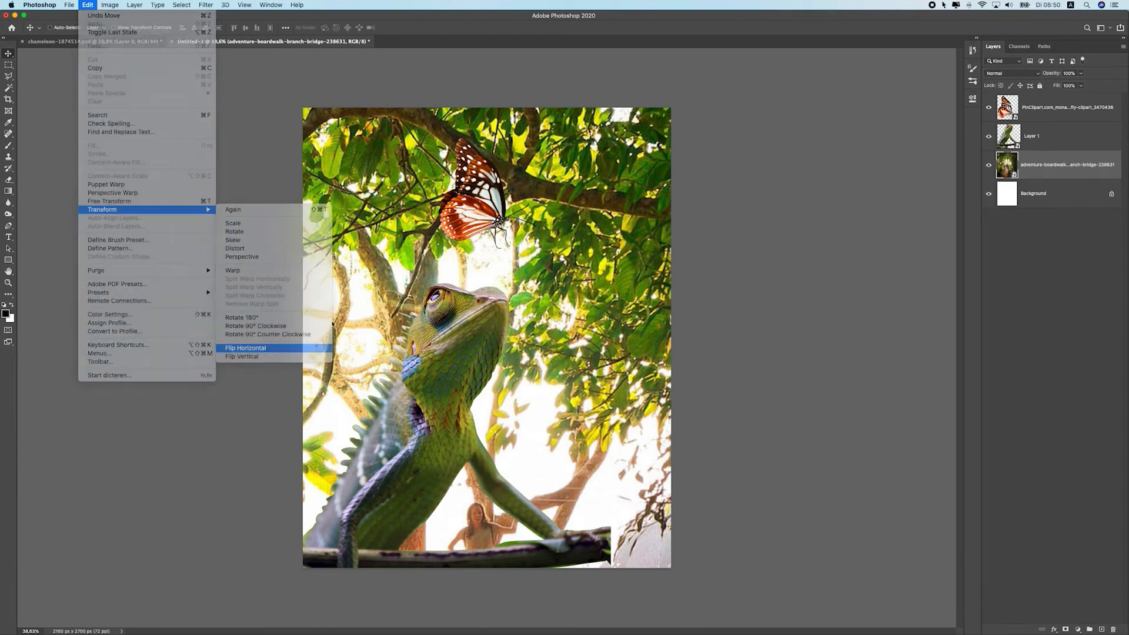
# Reposition the flipped photo and enlarge it further to about 609% so only branches show behind the chameleon
pyautogui.moveTo(374, 248); pyautogui.dragTo(315, 279)
pyautogui.moveTo(448, 256); pyautogui.dragTo(599, 329)
pyautogui.scroll(-1, 594, 326)
pyautogui.moveTo(574, 321); pyautogui.dragTo(562, 247)
pyautogui.scroll(-5, 590, 231)
pyautogui.press('super+t')
pyautogui.moveTo(694, 110); pyautogui.dragTo(841, 15)
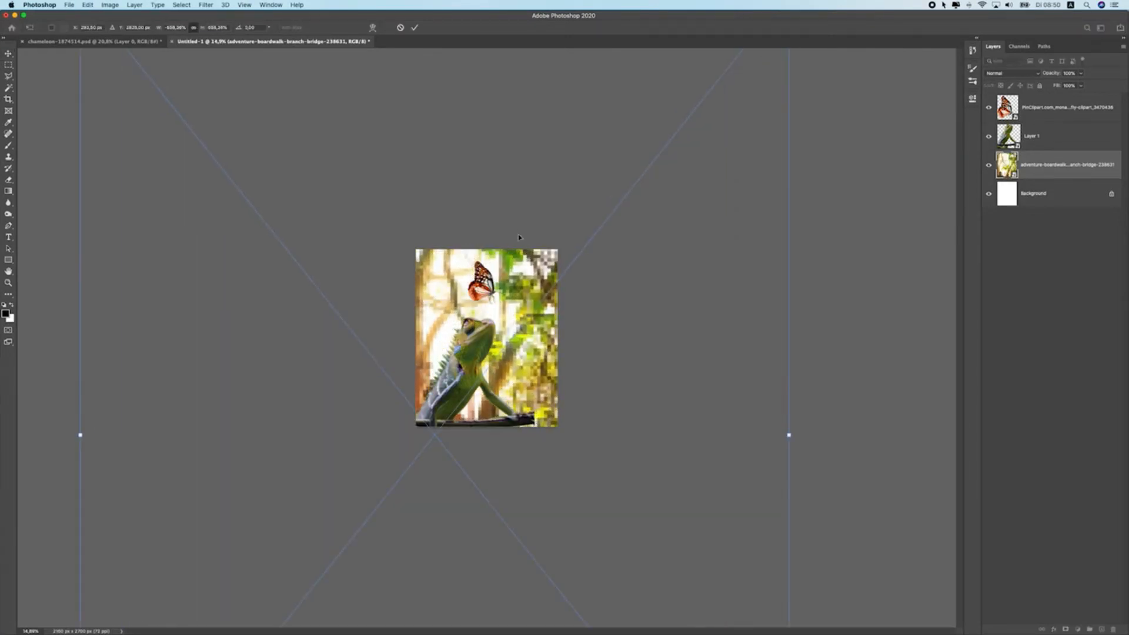
pyautogui.press('Return')
pyautogui.press('super+plus')
pyautogui.press('super+plus')
pyautogui.press('super+plus')
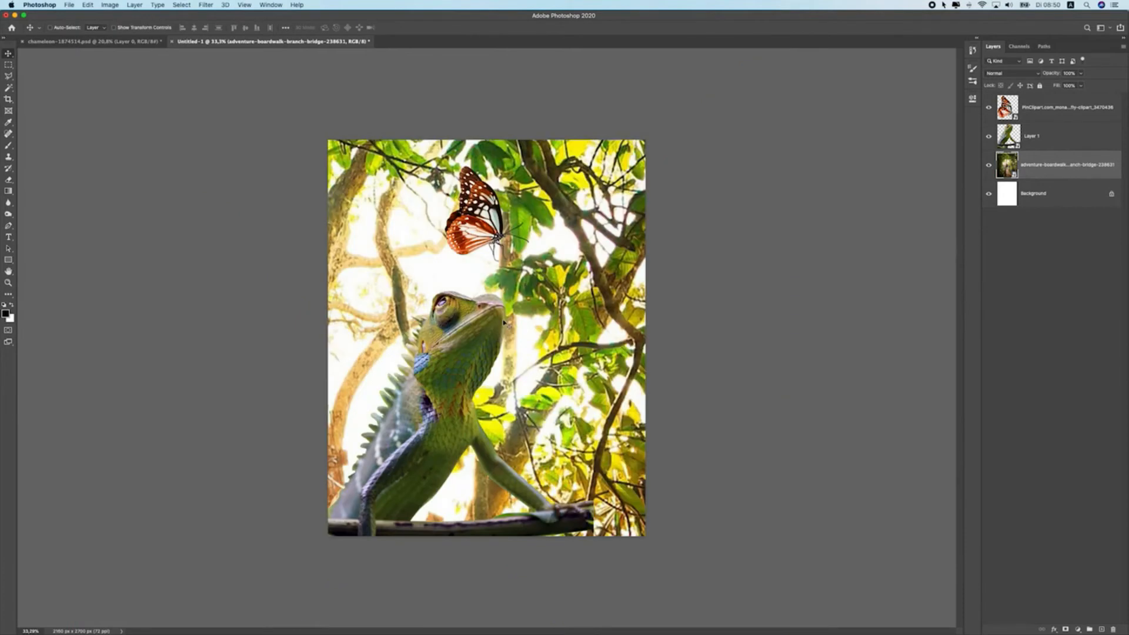
pyautogui.scroll(1, 504, 322)
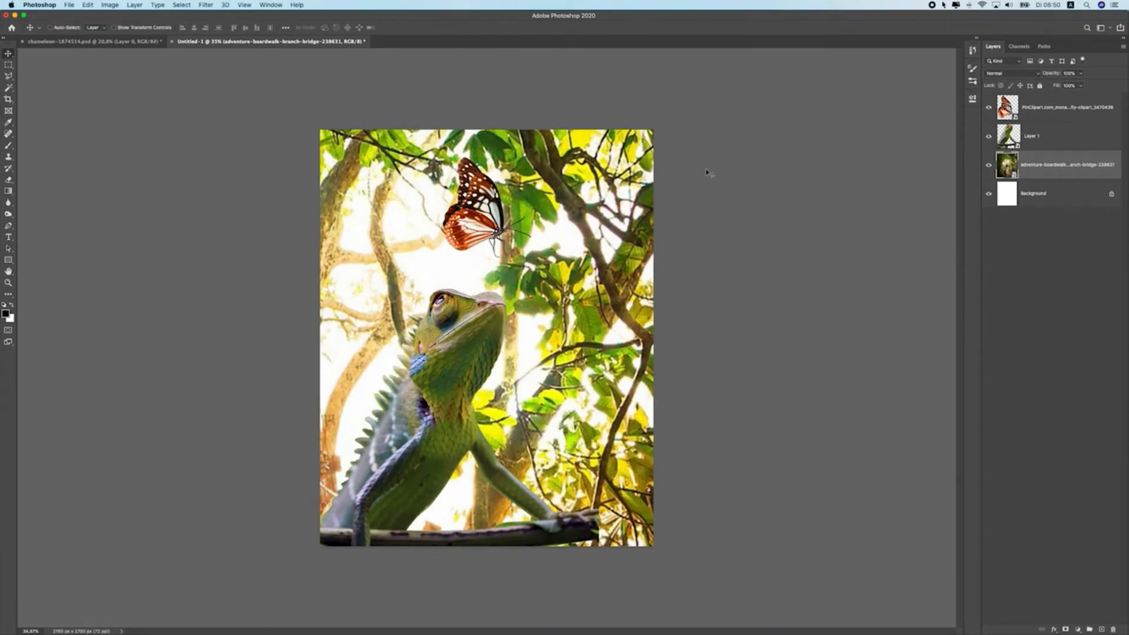
pyautogui.click(205, 4)
pyautogui.moveTo(239, 110)
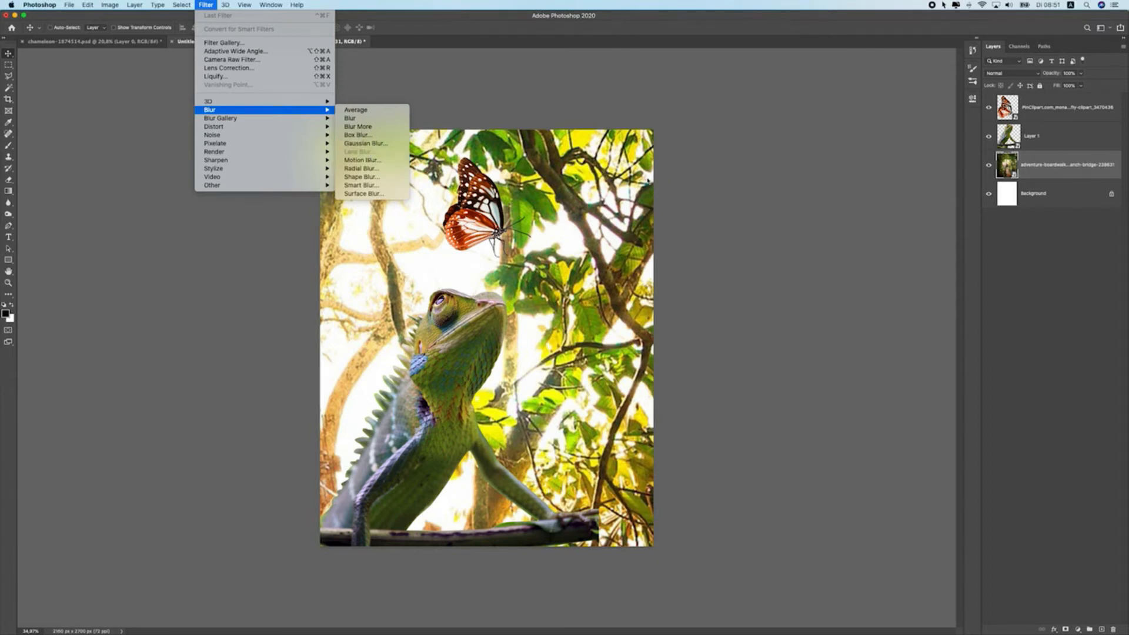
pyautogui.click(672, 181)
pyautogui.moveTo(541, 196)
pyautogui.mouseDown()
pyautogui.moveTo(570, 196)
pyautogui.moveTo(538, 185)
pyautogui.mouseUp()
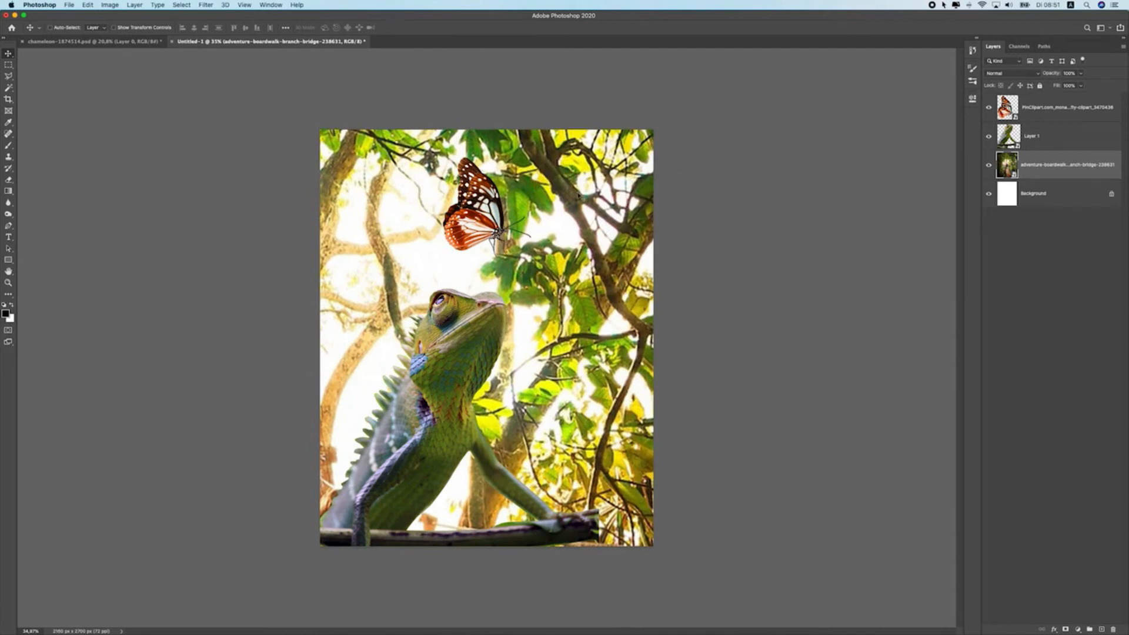
# Rasterize the boardwalk photo layer
pyautogui.rightClick(1059, 170)
pyautogui.click(999, 325)
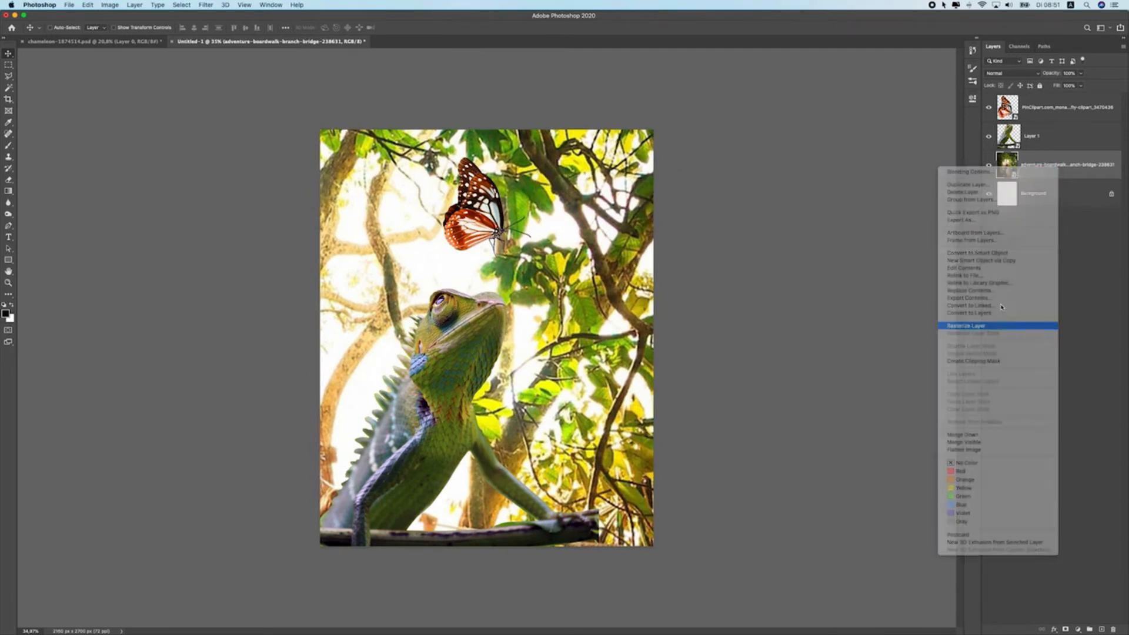
pyautogui.moveTo(386, 196); pyautogui.dragTo(434, 188)
# Apply a Lens Blur with an increased radius to the background photo
pyautogui.click(207, 4)
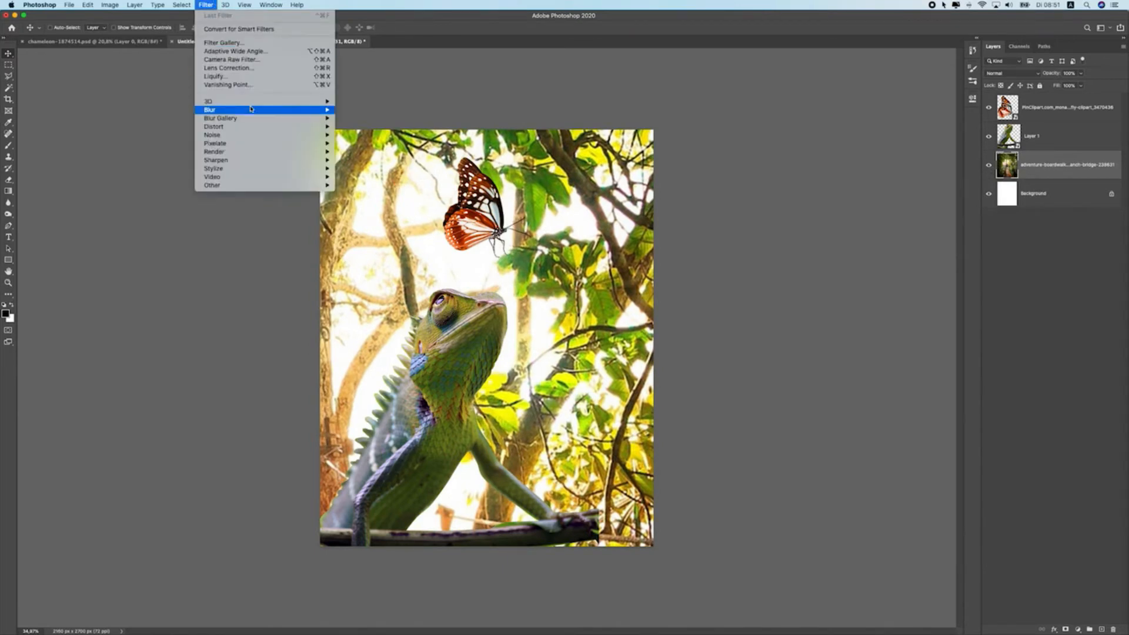
pyautogui.moveTo(252, 110)
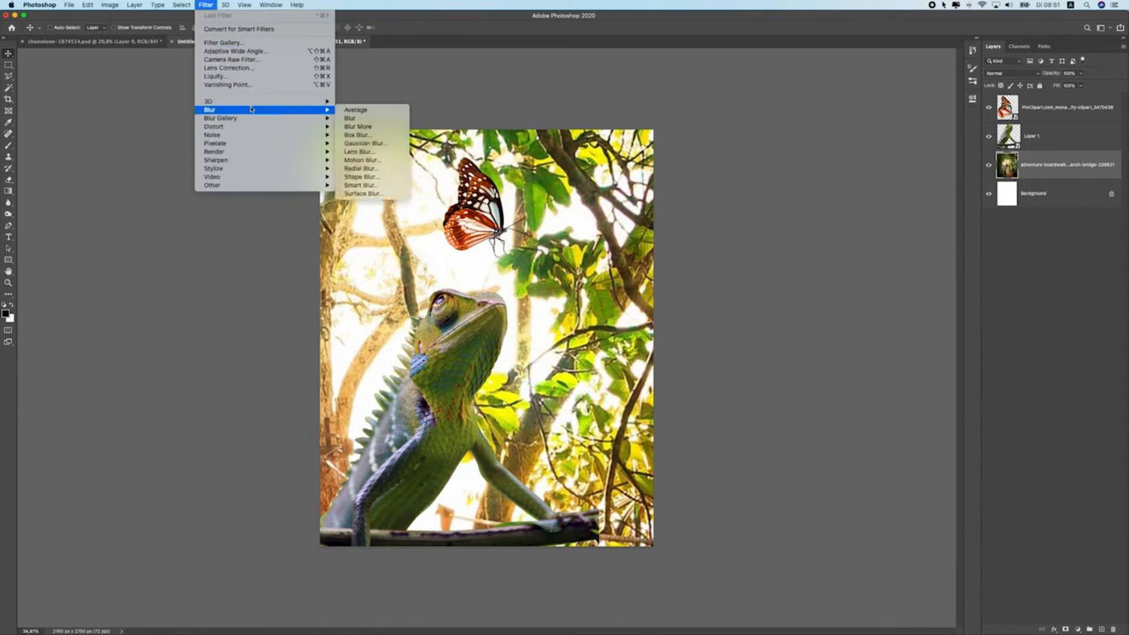
pyautogui.click(363, 151)
pyautogui.moveTo(463, 67); pyautogui.dragTo(529, 70)
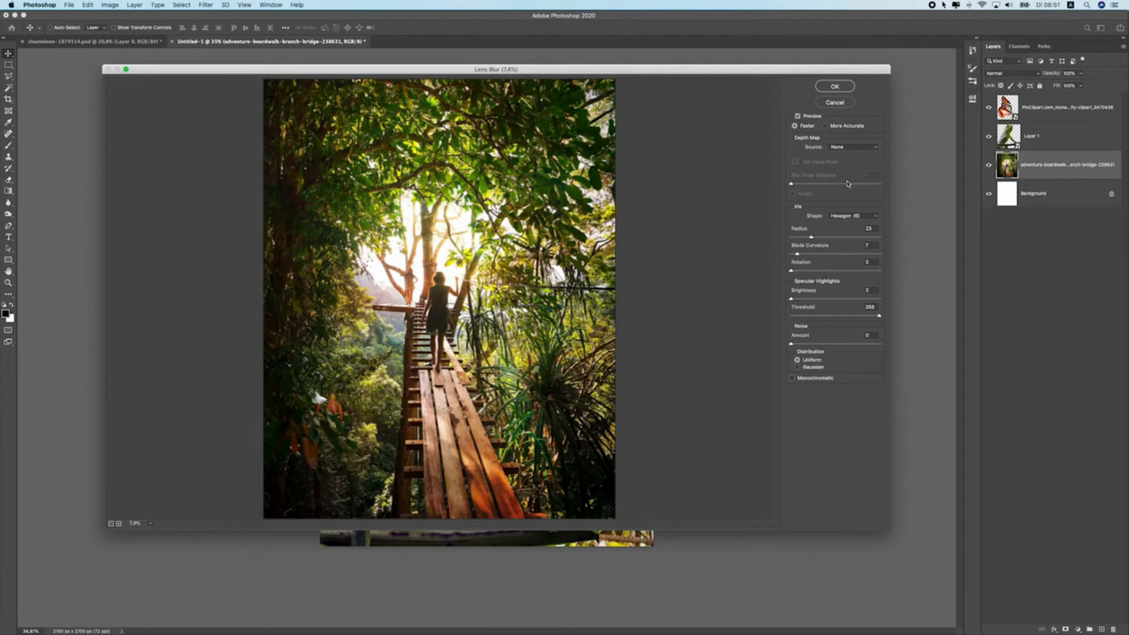
pyautogui.moveTo(820, 247); pyautogui.dragTo(846, 245)
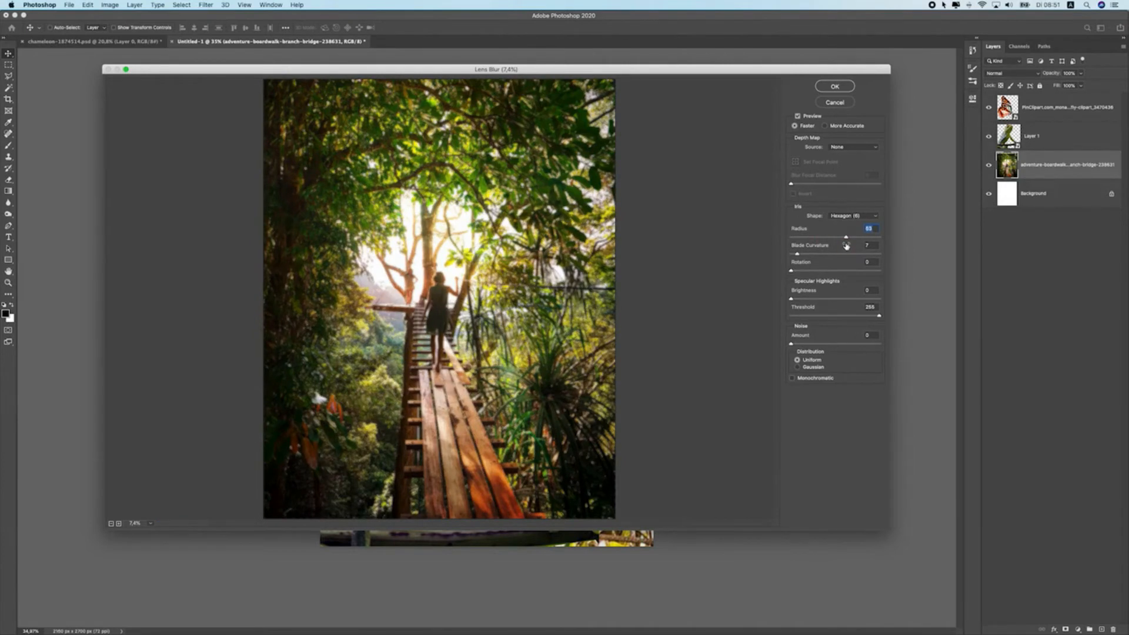
pyautogui.moveTo(838, 236)
pyautogui.mouseDown()
pyautogui.moveTo(872, 241)
pyautogui.moveTo(854, 238)
pyautogui.mouseUp()
pyautogui.click(835, 92)
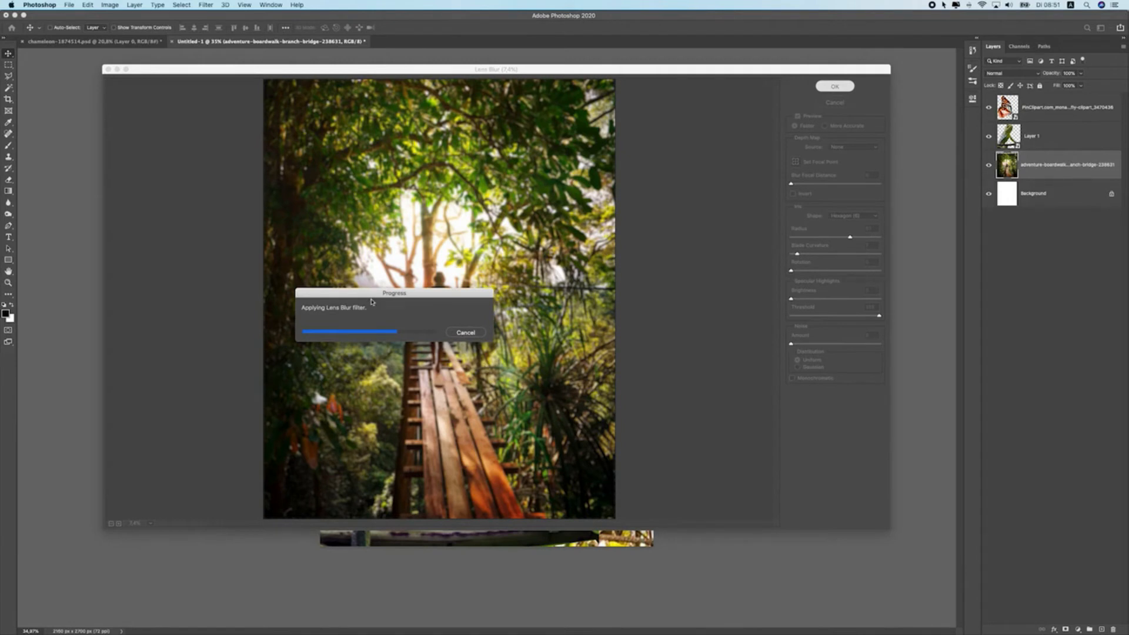
pyautogui.moveTo(381, 298); pyautogui.dragTo(429, 219)
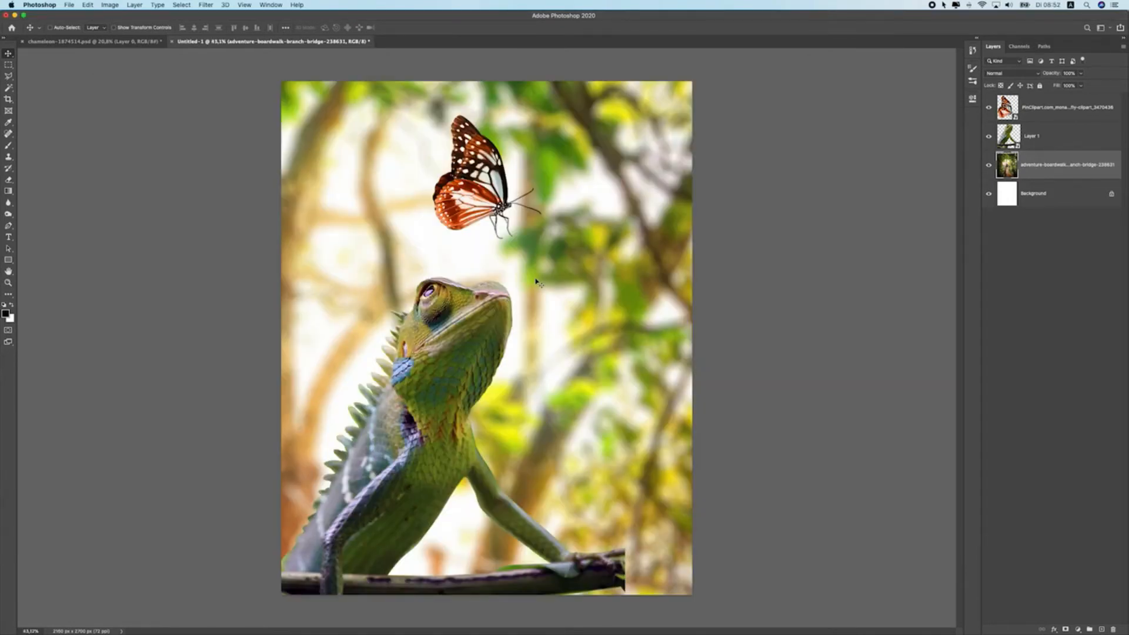
# Reposition the blurred background photo behind the chameleon and butterfly
pyautogui.scroll(-3, 537, 284)
pyautogui.scroll(2, 534, 284)
pyautogui.scroll(-2, 533, 284)
pyautogui.scroll(2, 533, 284)
pyautogui.moveTo(604, 262); pyautogui.dragTo(544, 251)
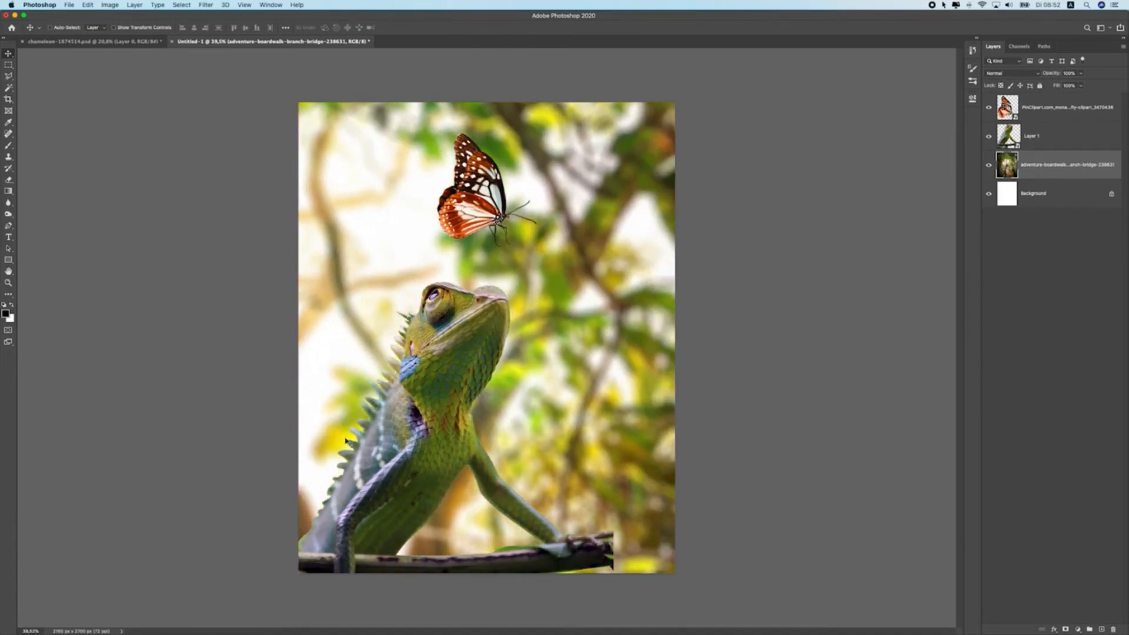
pyautogui.moveTo(626, 302); pyautogui.dragTo(671, 272)
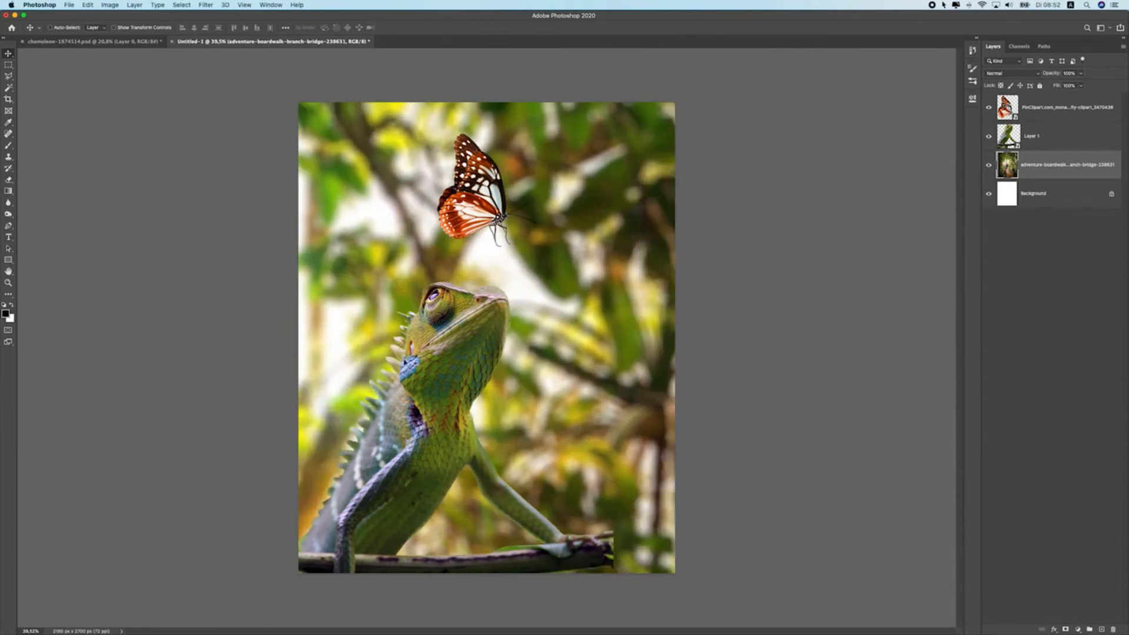
# Move the blurred background down slightly to refine the composition
pyautogui.click(355, 419)
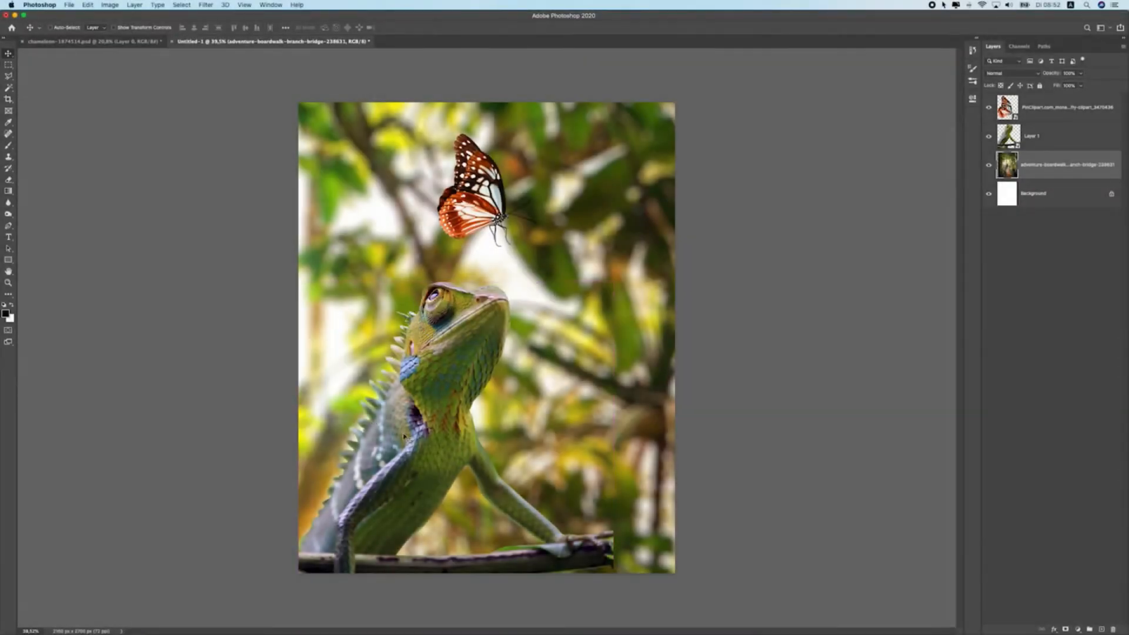
pyautogui.moveTo(469, 390); pyautogui.dragTo(560, 359)
pyautogui.scroll(6, 387, 348)
pyautogui.scroll(-6, 399, 332)
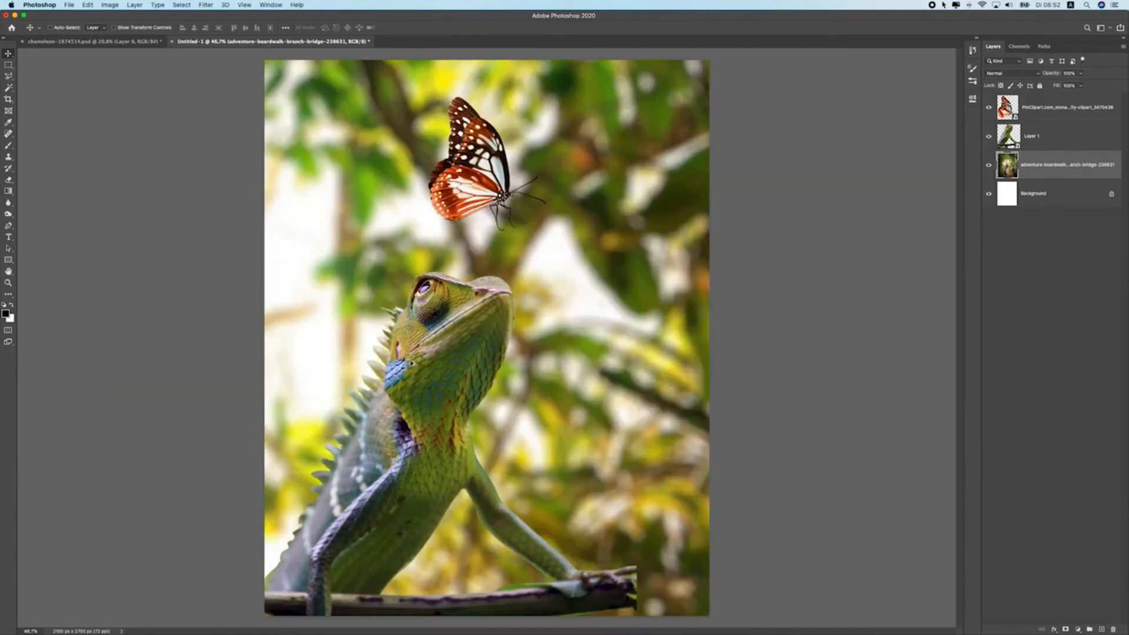
pyautogui.scroll(-3, 473, 359)
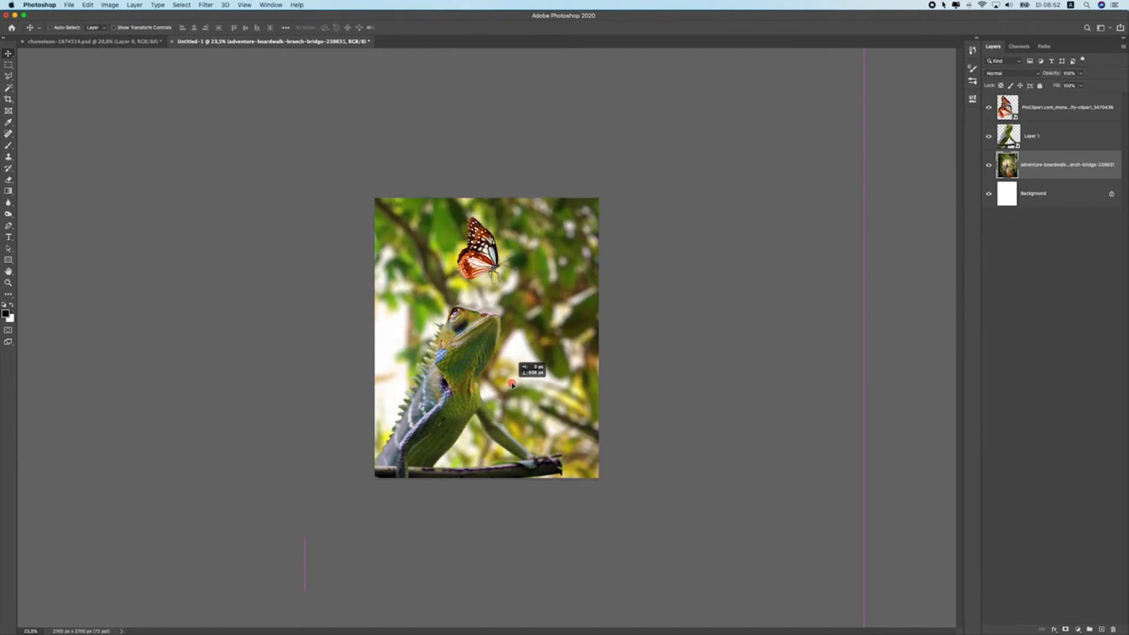
pyautogui.moveTo(543, 365); pyautogui.dragTo(537, 391)
# Zoom in on the chameleon's head and nudge the blurred background to its final position
pyautogui.scroll(9, 494, 368)
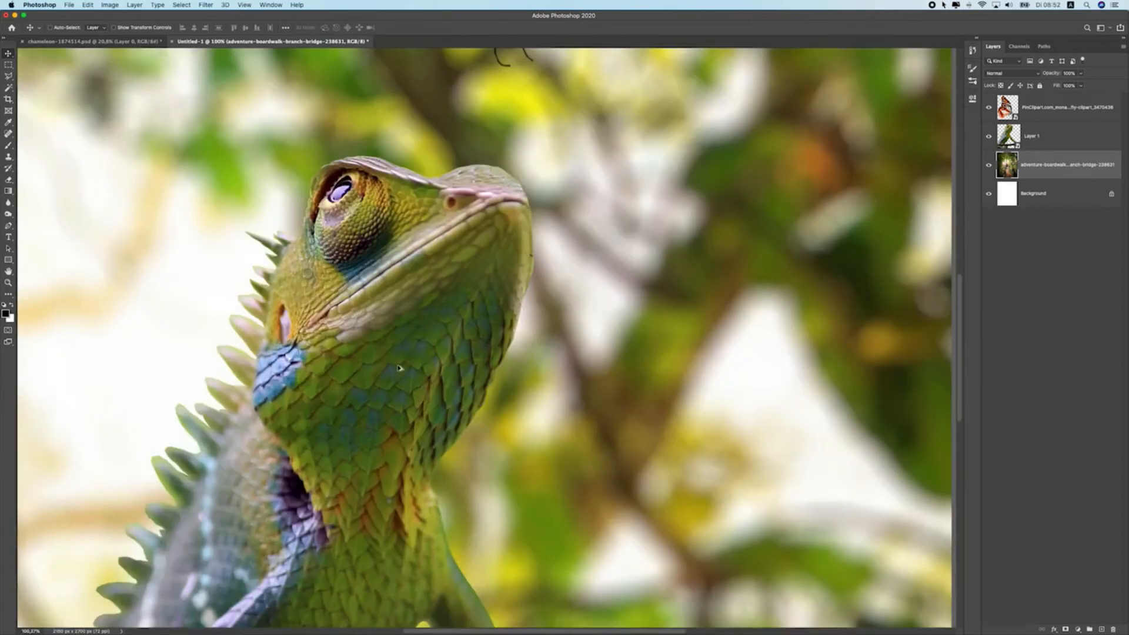
pyautogui.scroll(-6, 394, 370)
pyautogui.scroll(-2, 373, 300)
pyautogui.scroll(2, 412, 302)
pyautogui.moveTo(487, 302); pyautogui.dragTo(515, 304)
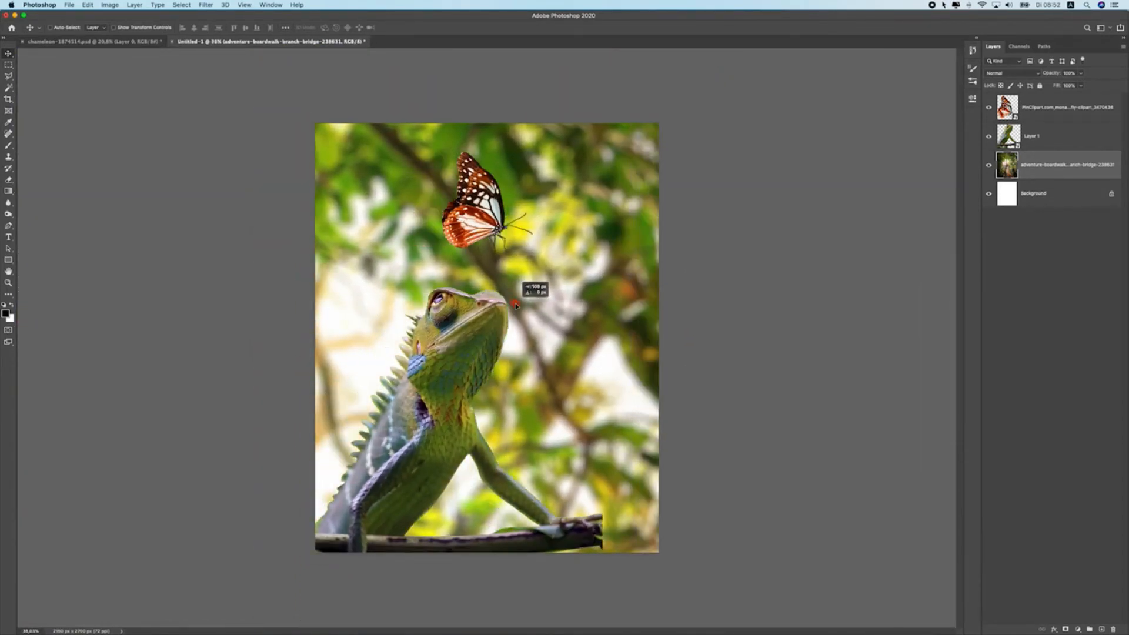
pyautogui.scroll(-4, 514, 316)
pyautogui.scroll(4, 514, 318)
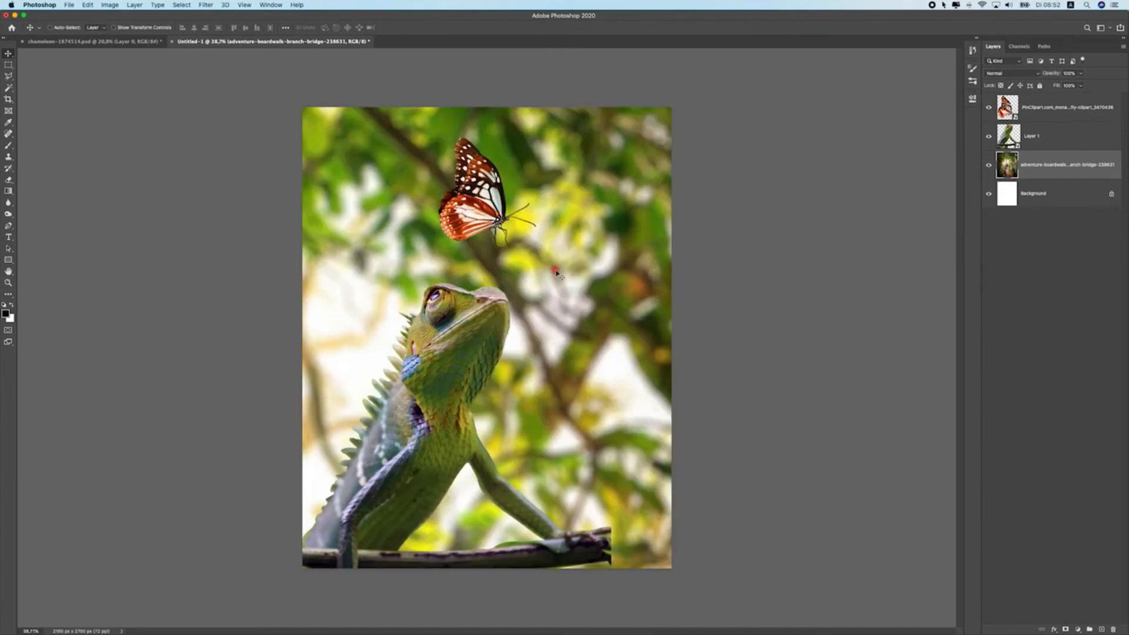
# Scale up, shift and slightly rotate the chameleon with Free Transform
pyautogui.scroll(-2, 544, 302)
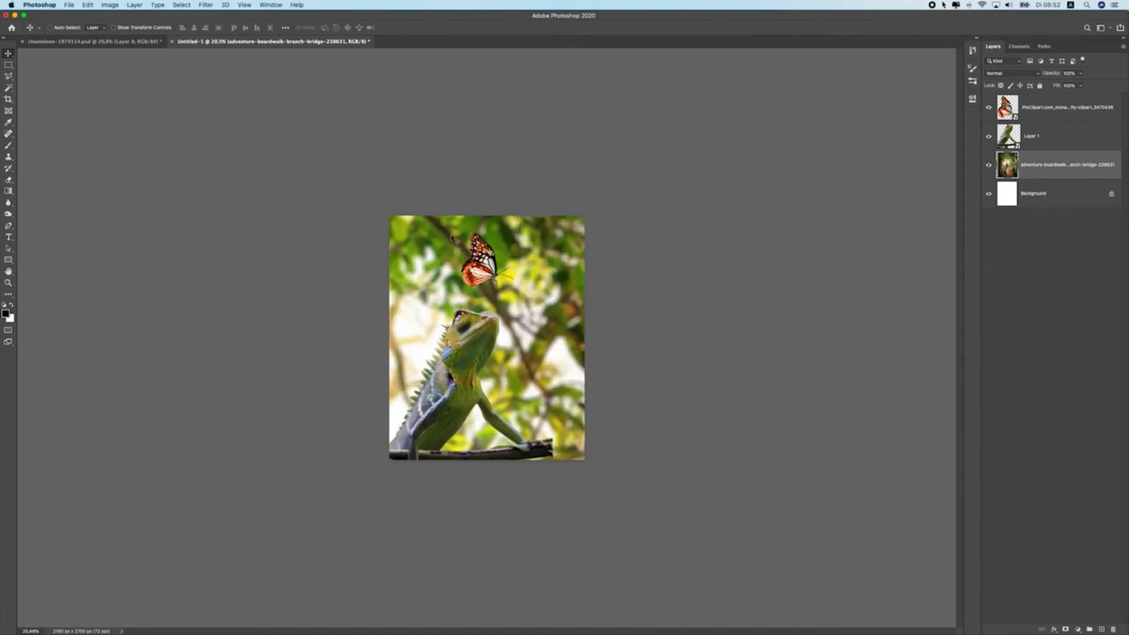
pyautogui.scroll(2, 493, 446)
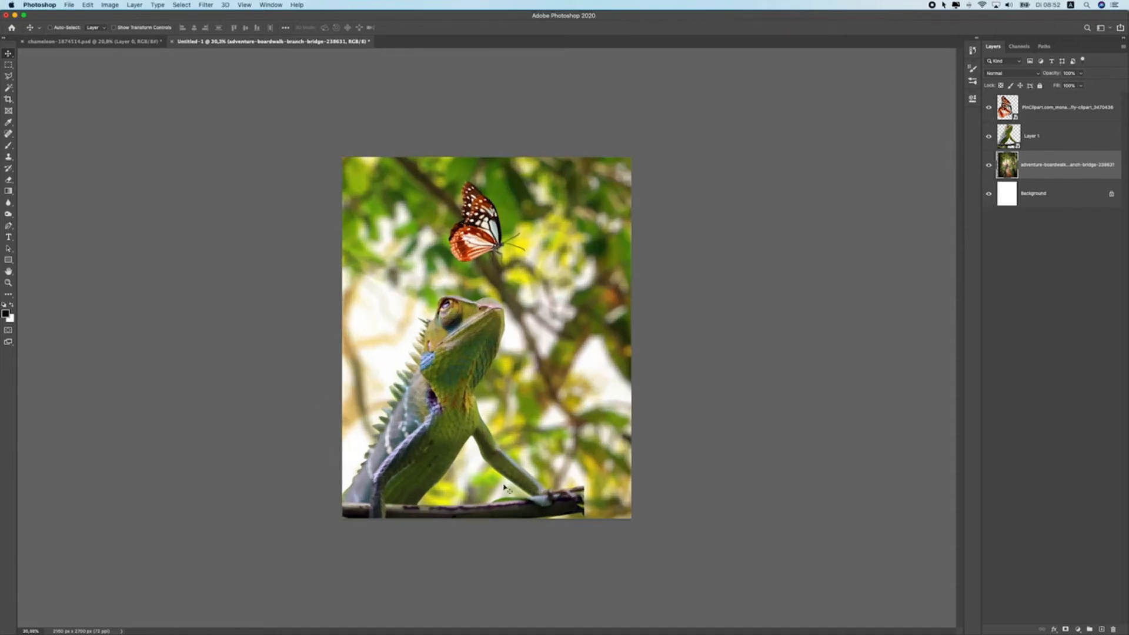
pyautogui.moveTo(462, 338)
pyautogui.mouseDown()
pyautogui.moveTo(484, 336)
pyautogui.moveTo(469, 337)
pyautogui.mouseUp()
pyautogui.press('super+z')
pyautogui.press('super+t')
pyautogui.moveTo(582, 293); pyautogui.dragTo(627, 323)
pyautogui.moveTo(488, 332)
pyautogui.mouseDown()
pyautogui.moveTo(504, 349)
pyautogui.moveTo(496, 343)
pyautogui.mouseUp()
pyautogui.moveTo(676, 325); pyautogui.dragTo(676, 316)
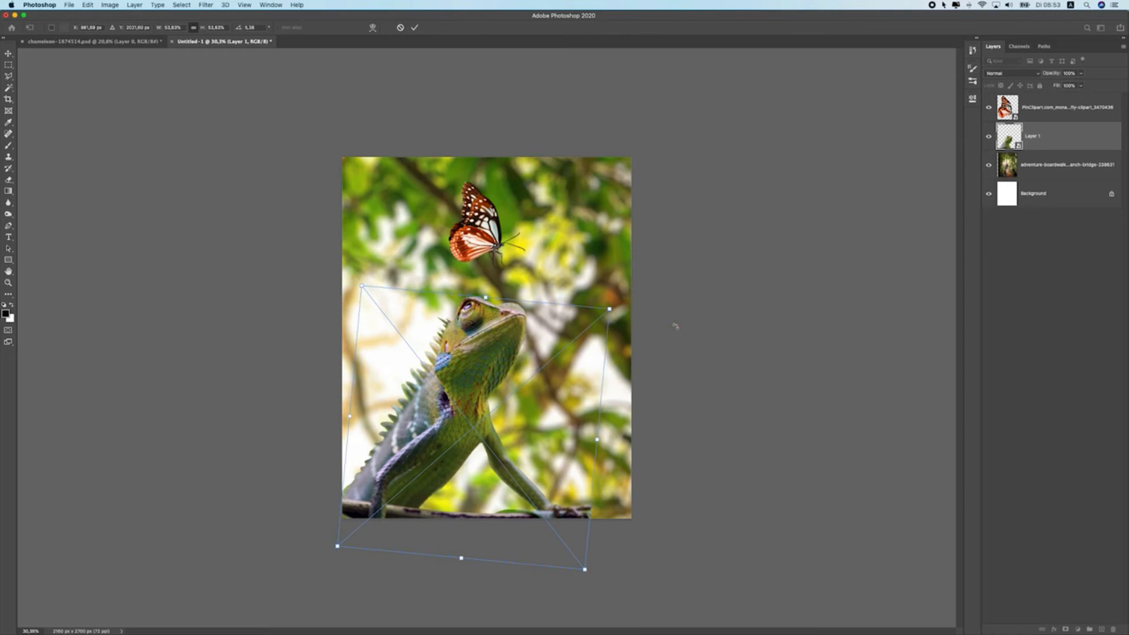
pyautogui.press('Return')
# Move the butterfly slightly to the right above the chameleon's head
pyautogui.scroll(2, 353, 311)
pyautogui.moveTo(455, 215); pyautogui.dragTo(499, 210)
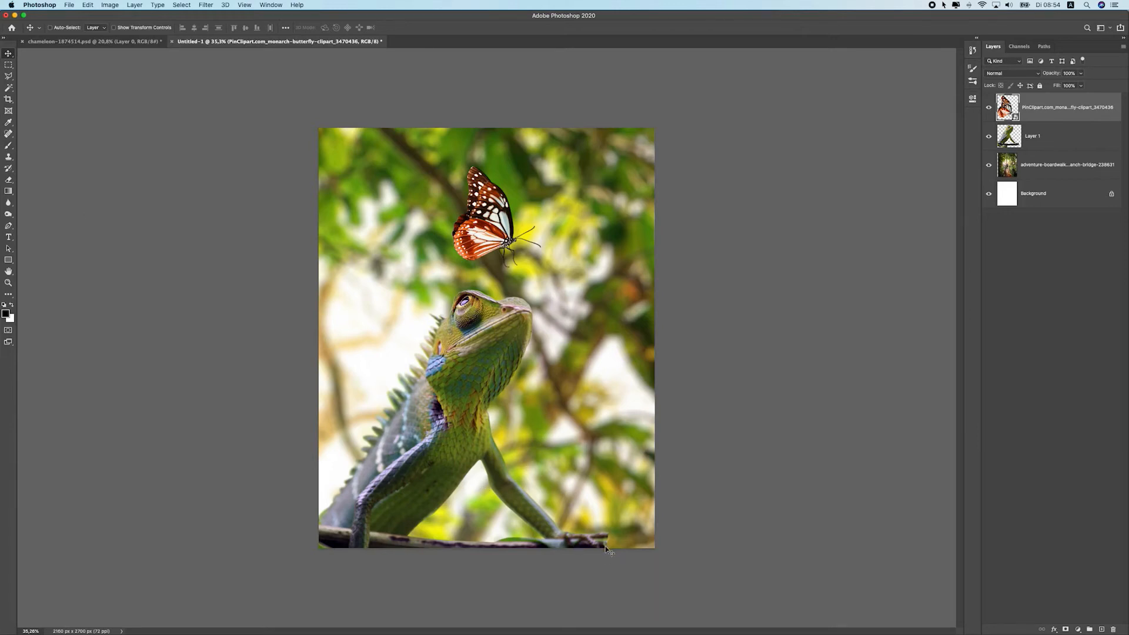
pyautogui.press('super+F1')
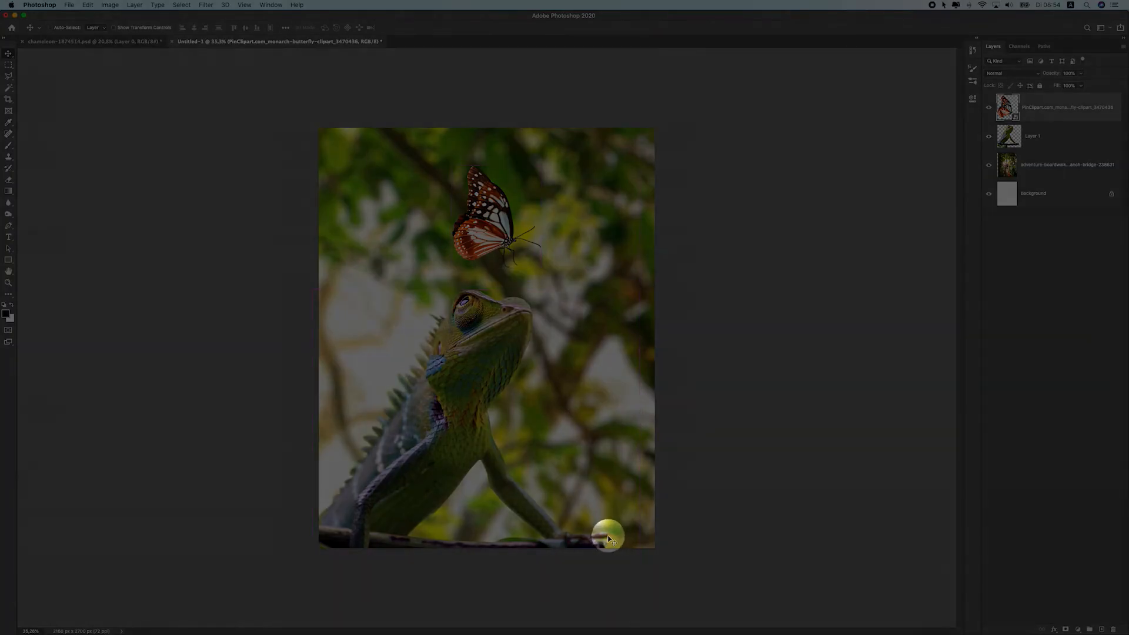
pyautogui.press('super+F1')
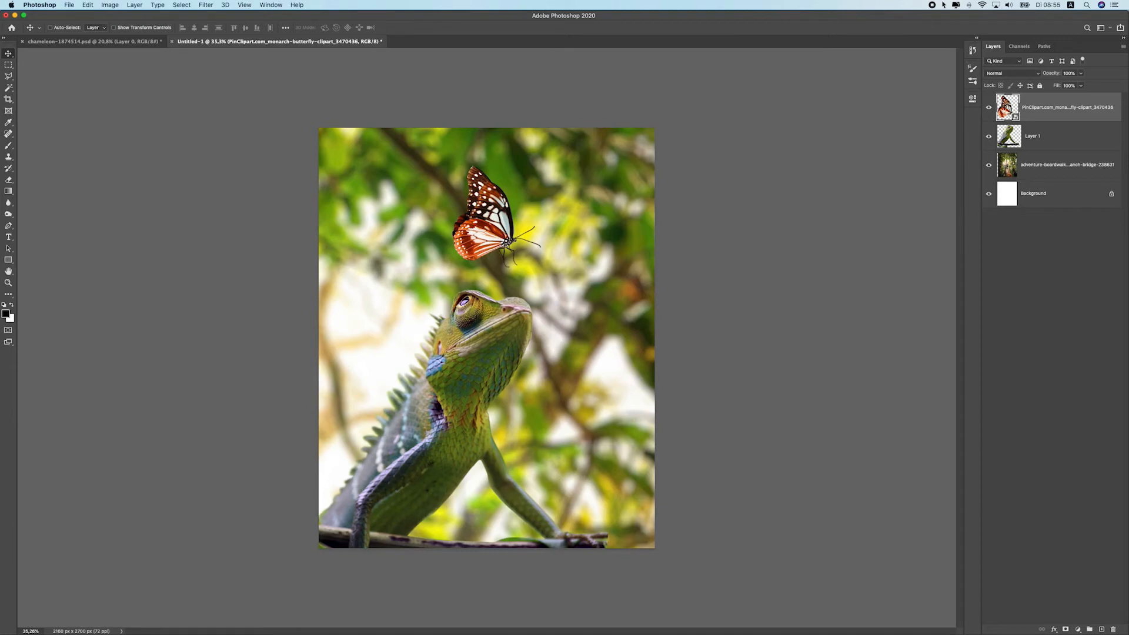
pyautogui.click(379, 133)
pyautogui.scroll(5, 600, 401)
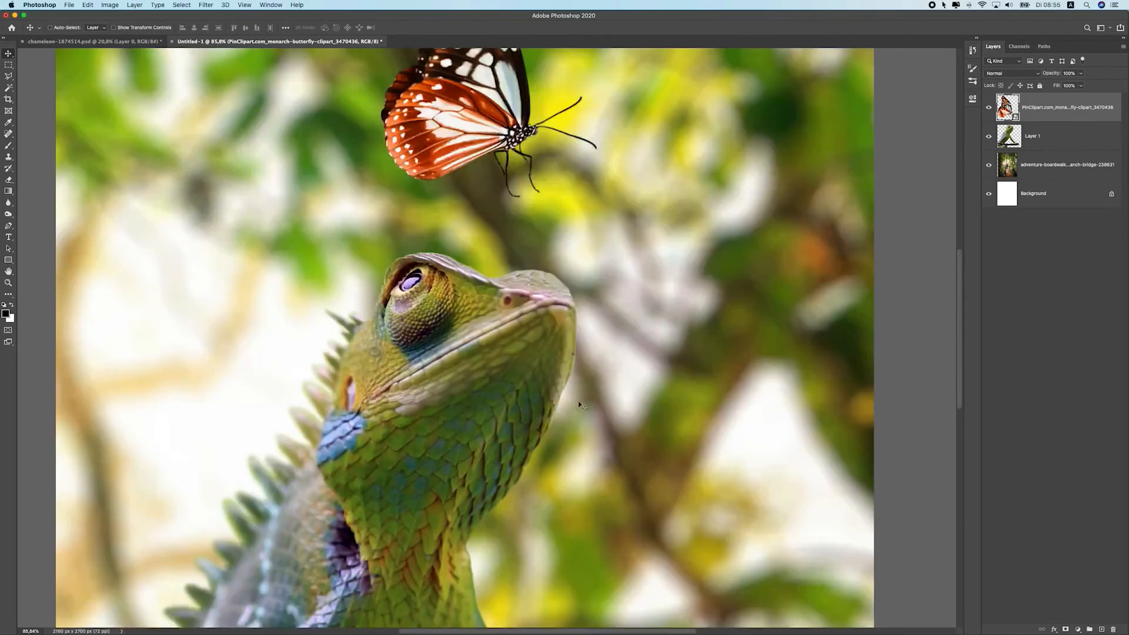
pyautogui.scroll(-5, 578, 392)
pyautogui.scroll(-2, 613, 458)
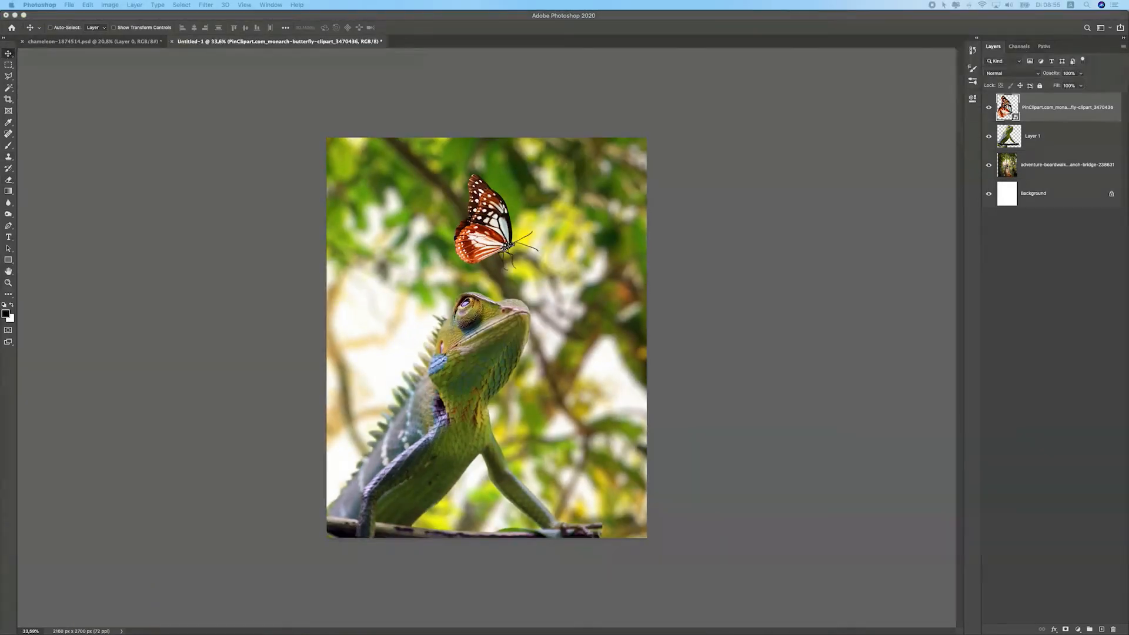
# Place the leaf branch image into the composition and position it along the bottom edge
pyautogui.moveTo(541, 325); pyautogui.dragTo(843, 167)
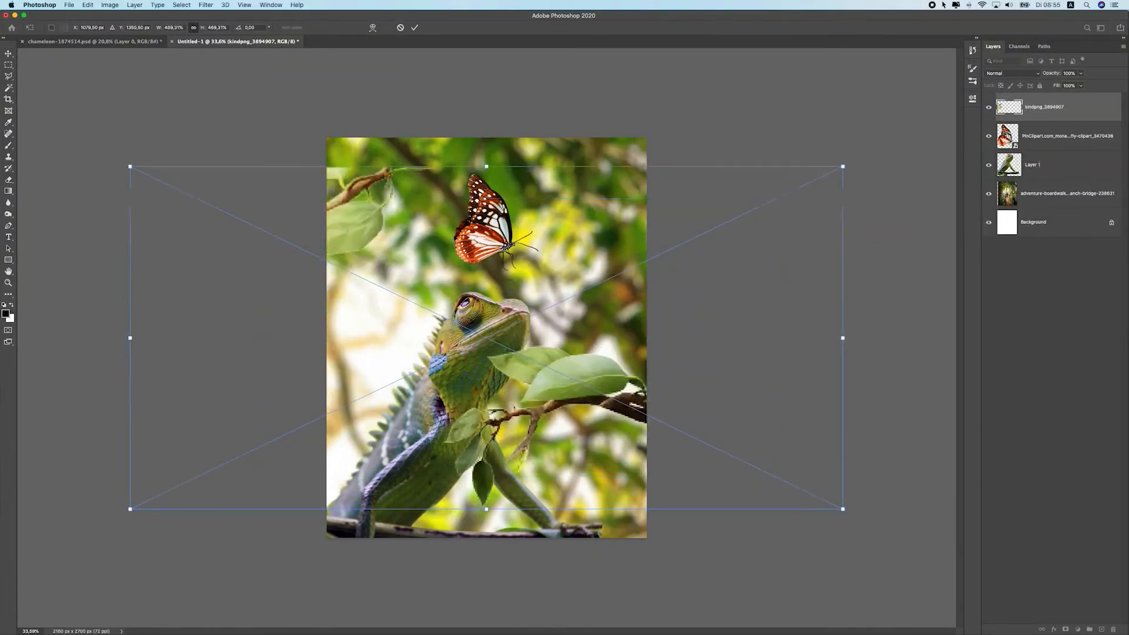
pyautogui.moveTo(702, 294); pyautogui.dragTo(584, 319)
pyautogui.moveTo(728, 192); pyautogui.dragTo(772, 172)
pyautogui.press('Return')
pyautogui.moveTo(628, 332); pyautogui.dragTo(615, 432)
pyautogui.scroll(-5, 366, 398)
pyautogui.scroll(5, 365, 398)
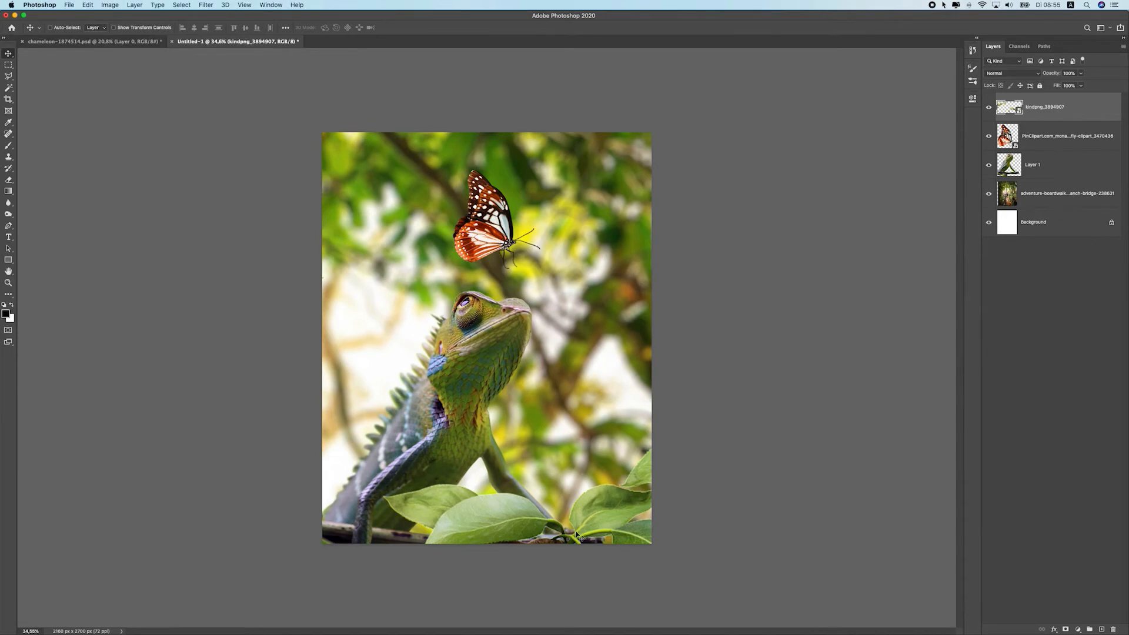
pyautogui.moveTo(578, 535); pyautogui.dragTo(521, 480)
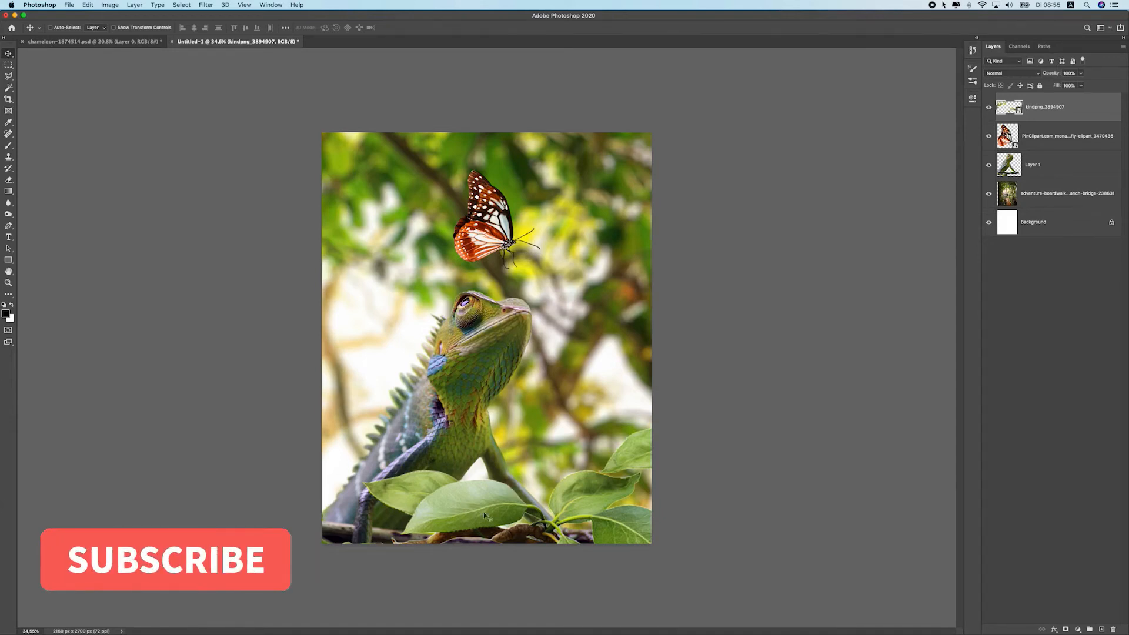
# Enlarge the leaf branch with Free Transform and move it to cover the lower foreground
pyautogui.scroll(-5, 467, 503)
pyautogui.press('super+t')
pyautogui.moveTo(613, 304); pyautogui.dragTo(666, 278)
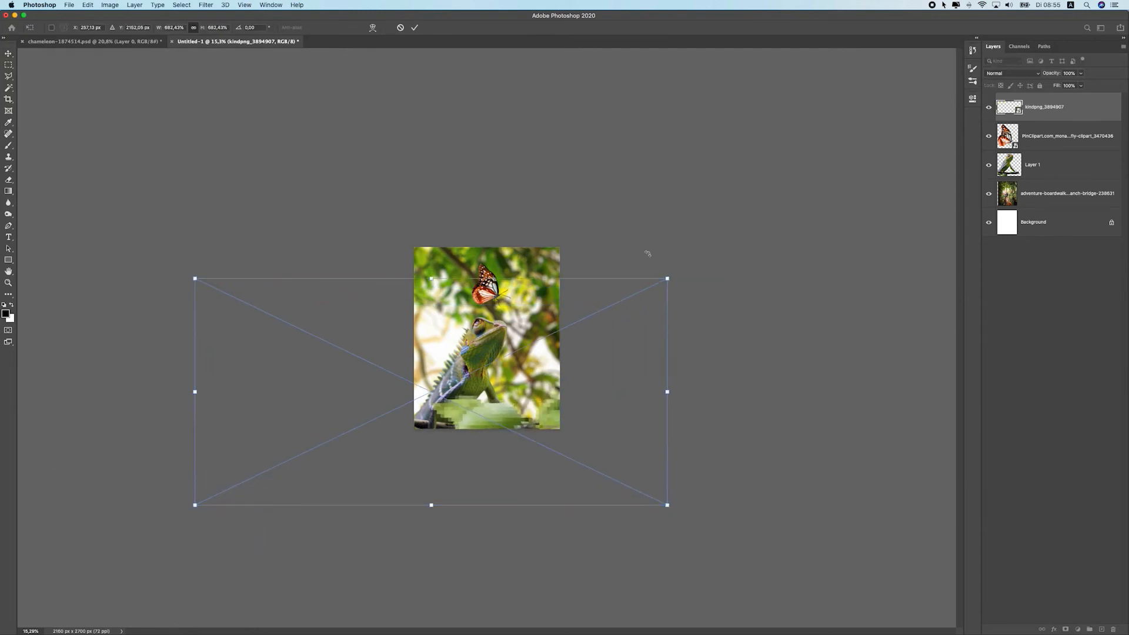
pyautogui.press('Return')
pyautogui.scroll(5, 634, 264)
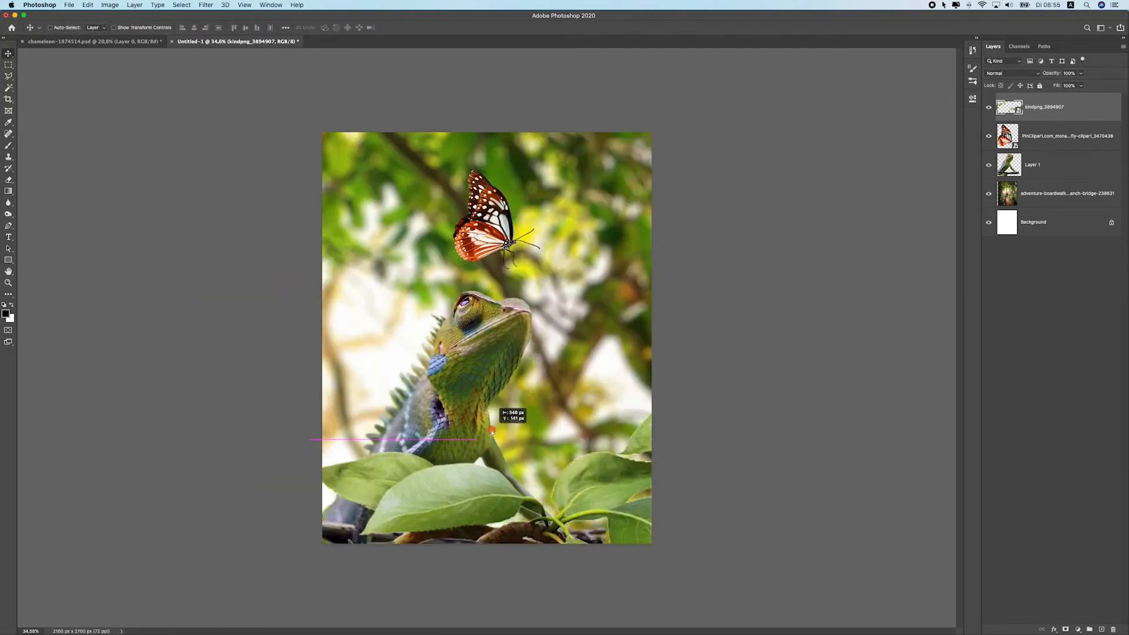
pyautogui.moveTo(511, 432); pyautogui.dragTo(553, 460)
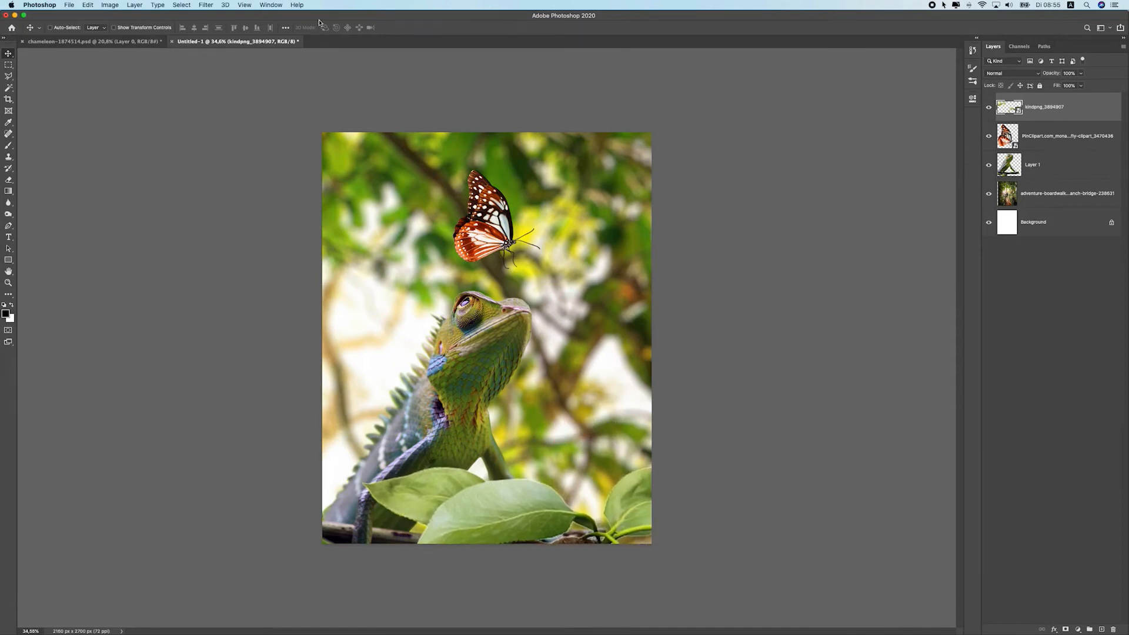
# Apply a Gaussian Blur of about 30 pixels radius to the leaf branch layer
pyautogui.click(206, 5)
pyautogui.moveTo(265, 110)
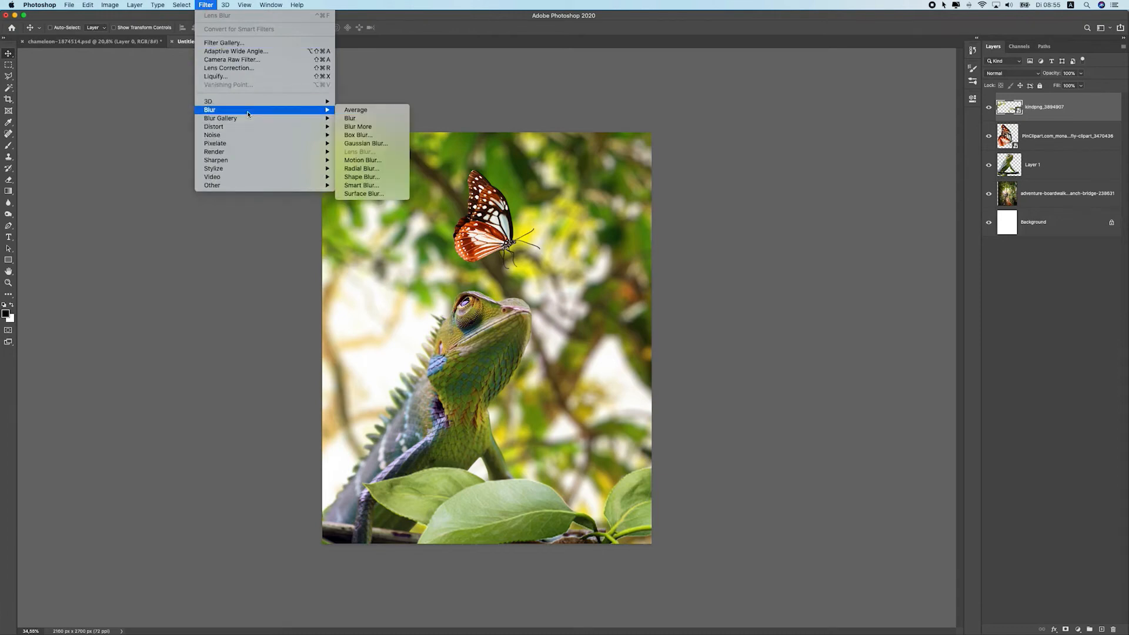
pyautogui.click(365, 143)
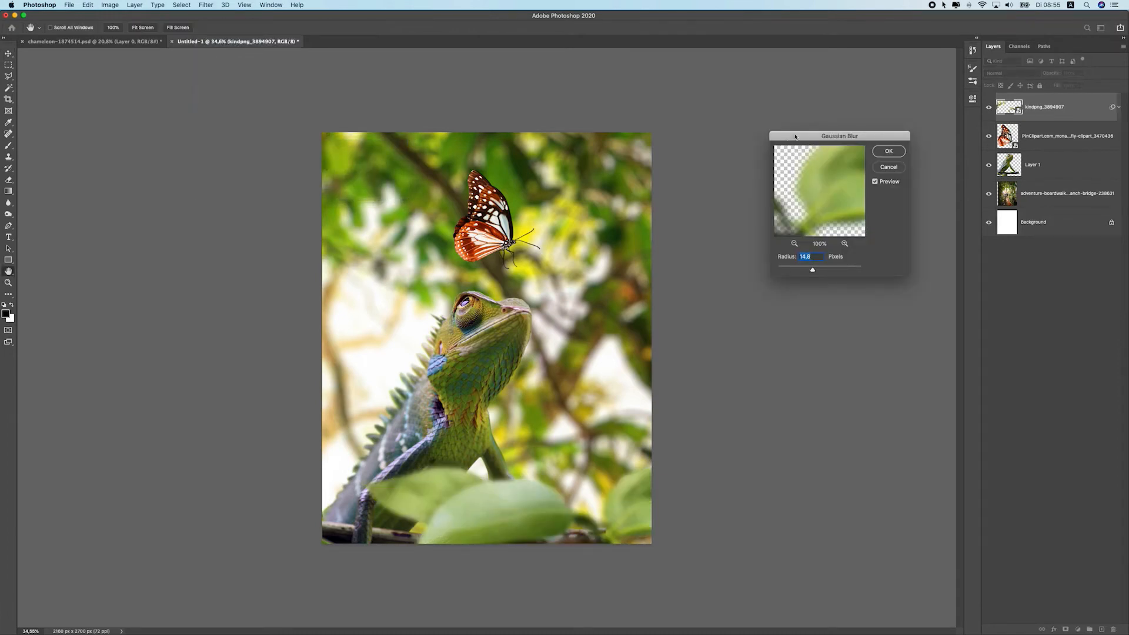
pyautogui.moveTo(795, 137); pyautogui.dragTo(675, 70)
pyautogui.moveTo(692, 204); pyautogui.dragTo(697, 204)
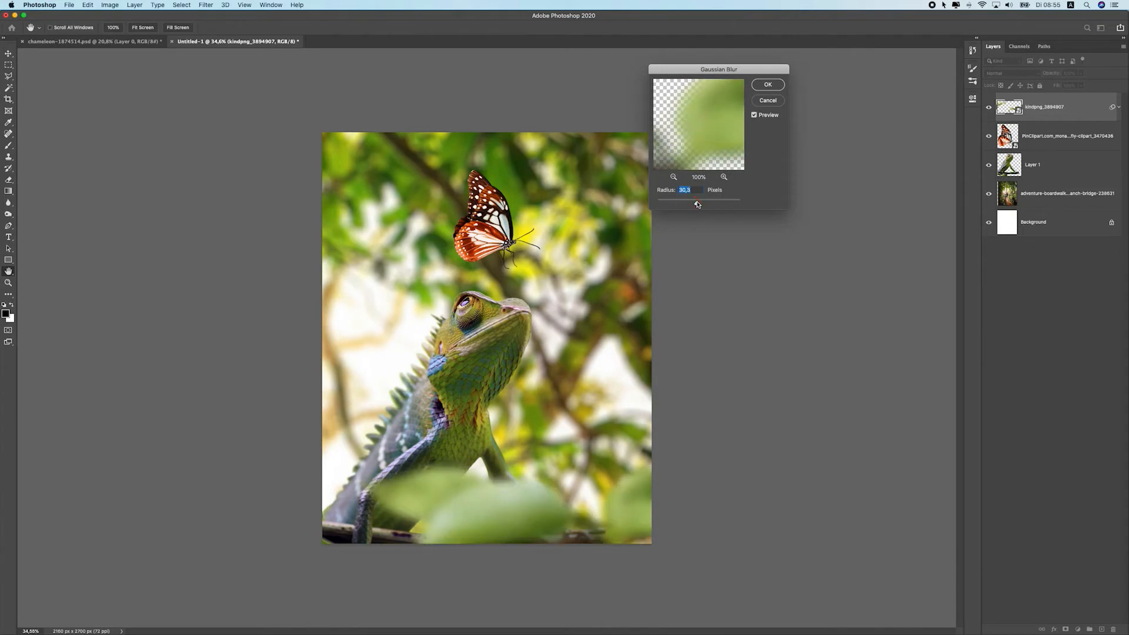
pyautogui.moveTo(693, 202); pyautogui.dragTo(697, 203)
pyautogui.click(767, 84)
# Rotate the blurred leaves and reposition them in the lower-right foreground
pyautogui.press('v')
pyautogui.moveTo(502, 451)
pyautogui.mouseDown()
pyautogui.moveTo(556, 442)
pyautogui.moveTo(628, 453)
pyautogui.moveTo(473, 433)
pyautogui.moveTo(451, 461)
pyautogui.moveTo(501, 447)
pyautogui.mouseUp()
pyautogui.moveTo(501, 429); pyautogui.dragTo(511, 442)
pyautogui.press('super+t')
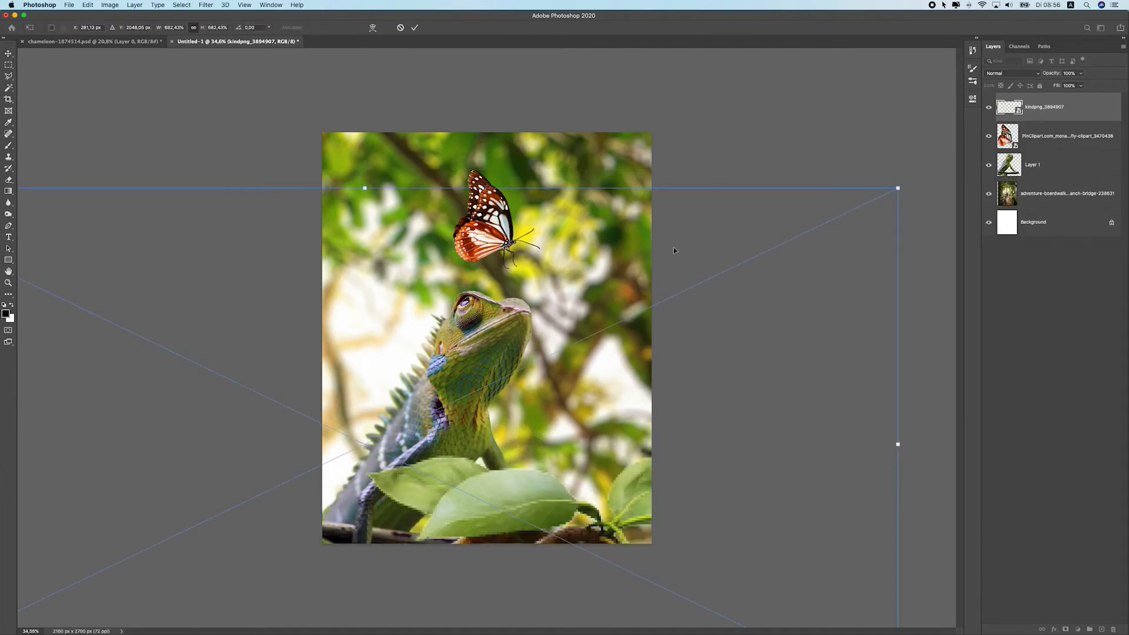
pyautogui.moveTo(714, 178); pyautogui.dragTo(533, 158)
pyautogui.moveTo(564, 469); pyautogui.dragTo(521, 568)
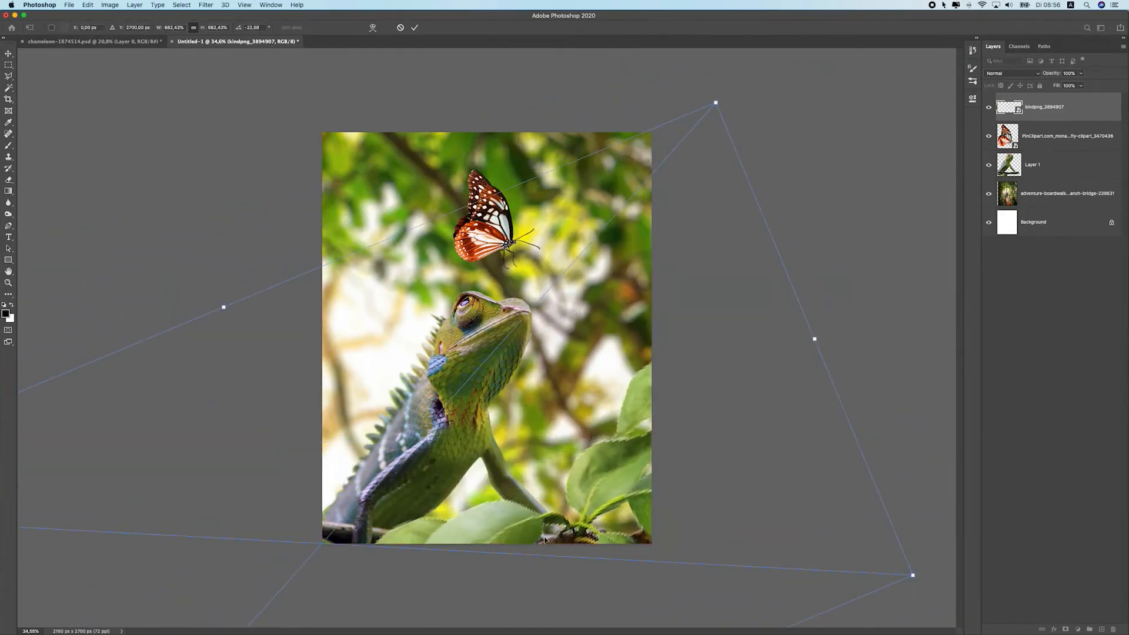
pyautogui.press('Return')
pyautogui.moveTo(631, 471); pyautogui.dragTo(671, 465)
pyautogui.scroll(-5, 508, 399)
pyautogui.scroll(5, 510, 400)
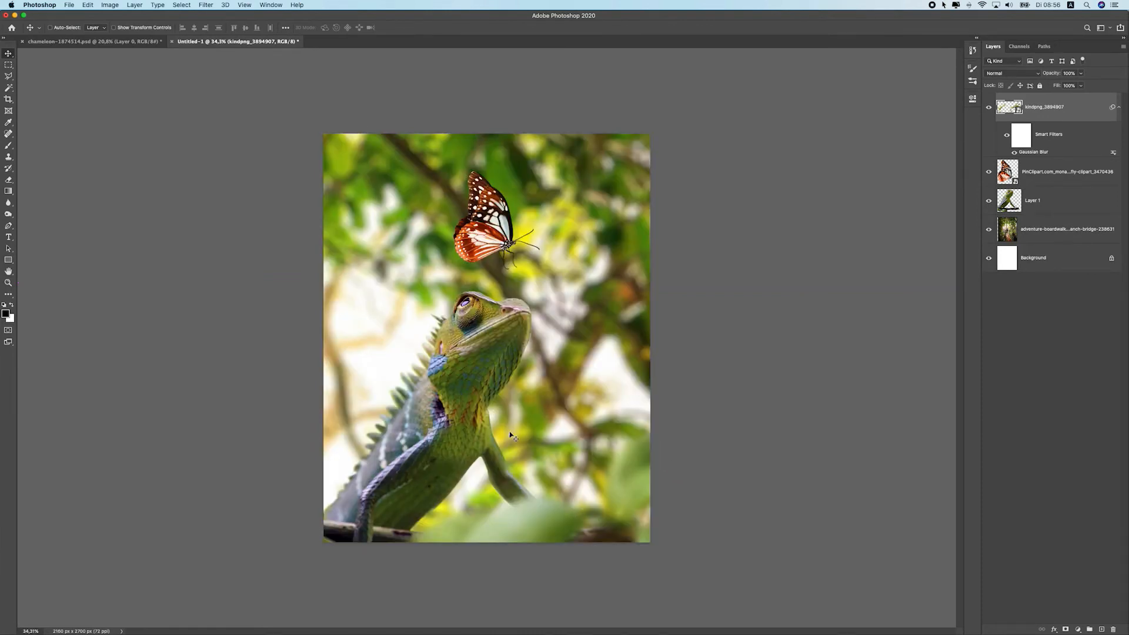
pyautogui.moveTo(555, 473); pyautogui.dragTo(582, 480)
pyautogui.scroll(-5, 518, 478)
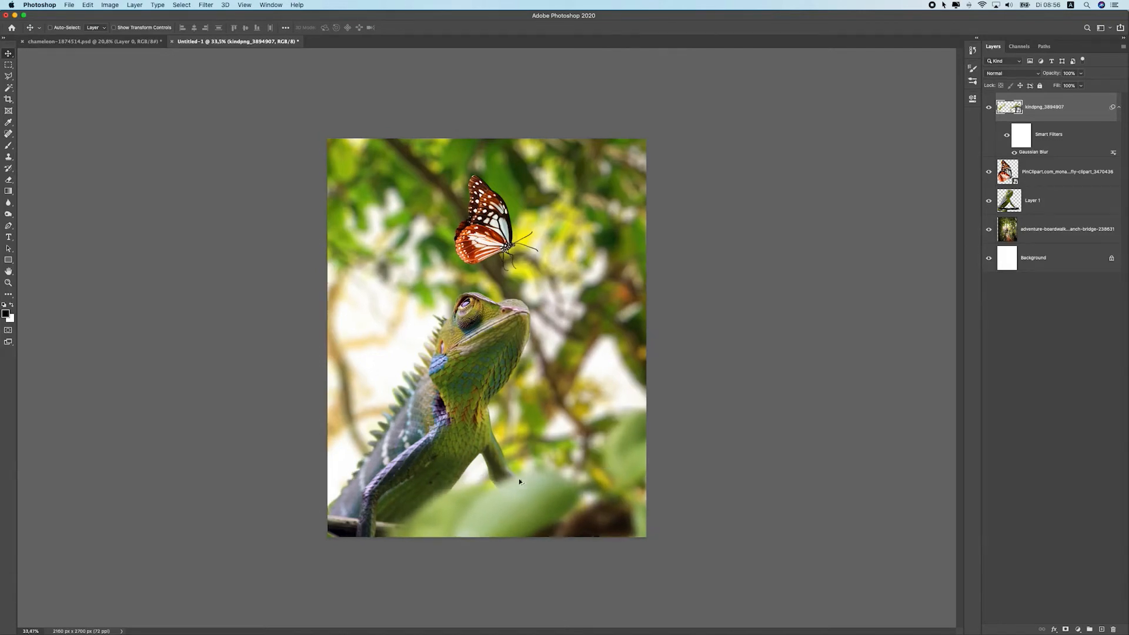
pyautogui.scroll(5, 518, 465)
pyautogui.moveTo(522, 456); pyautogui.dragTo(526, 459)
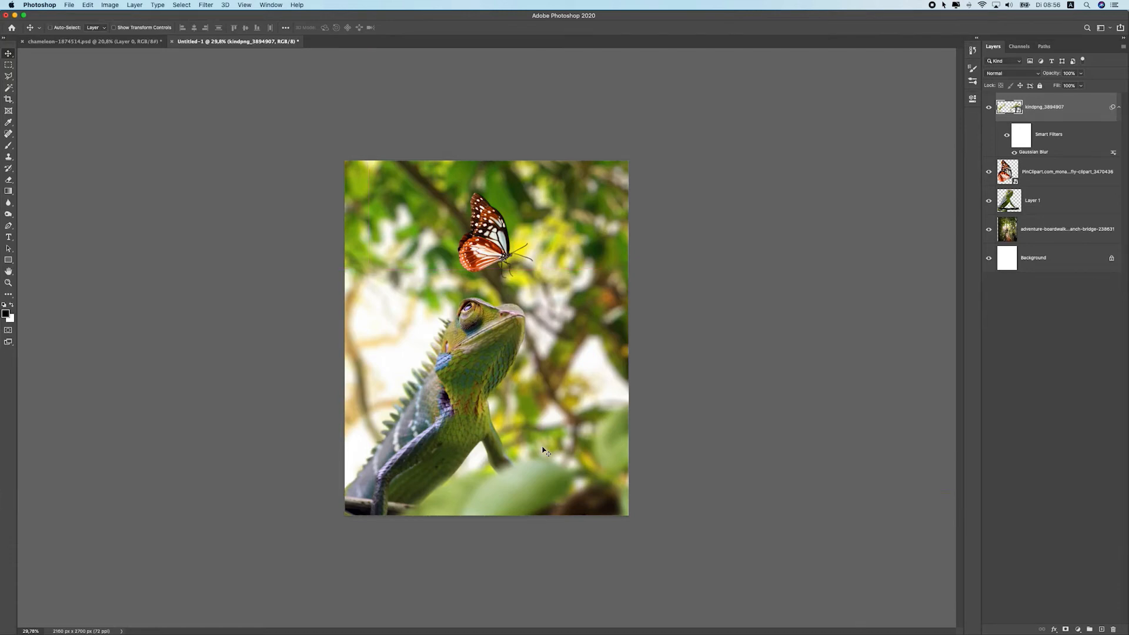
# Duplicate the blurred leaves, flip the copy horizontally and place it along the left edge
pyautogui.press('super+j')
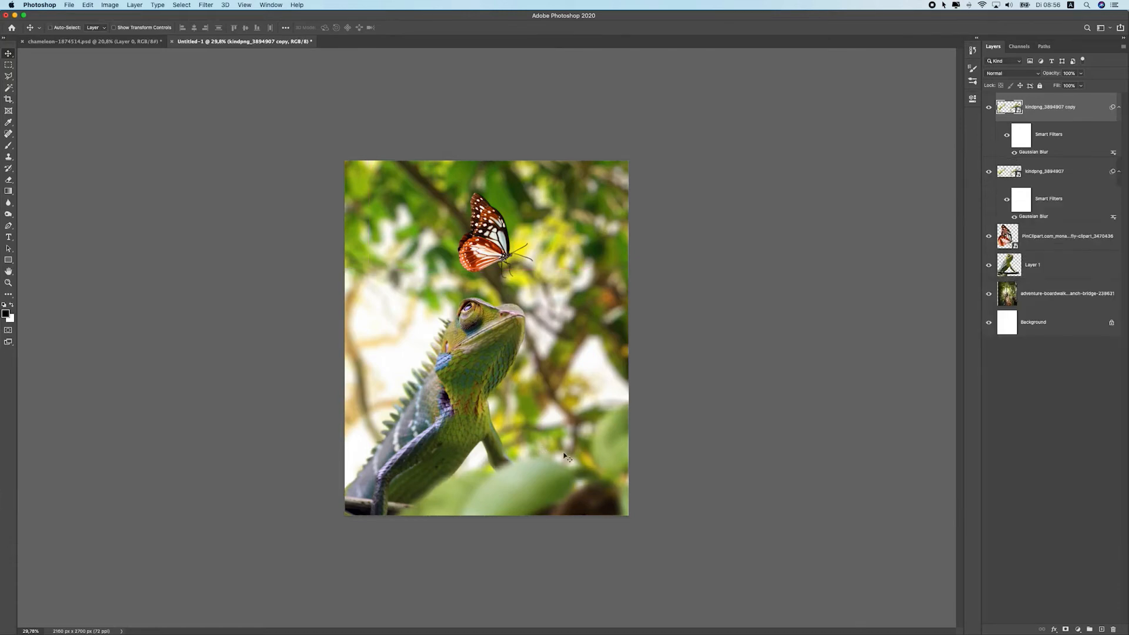
pyautogui.moveTo(704, 465); pyautogui.dragTo(426, 379)
pyautogui.click(71, 4)
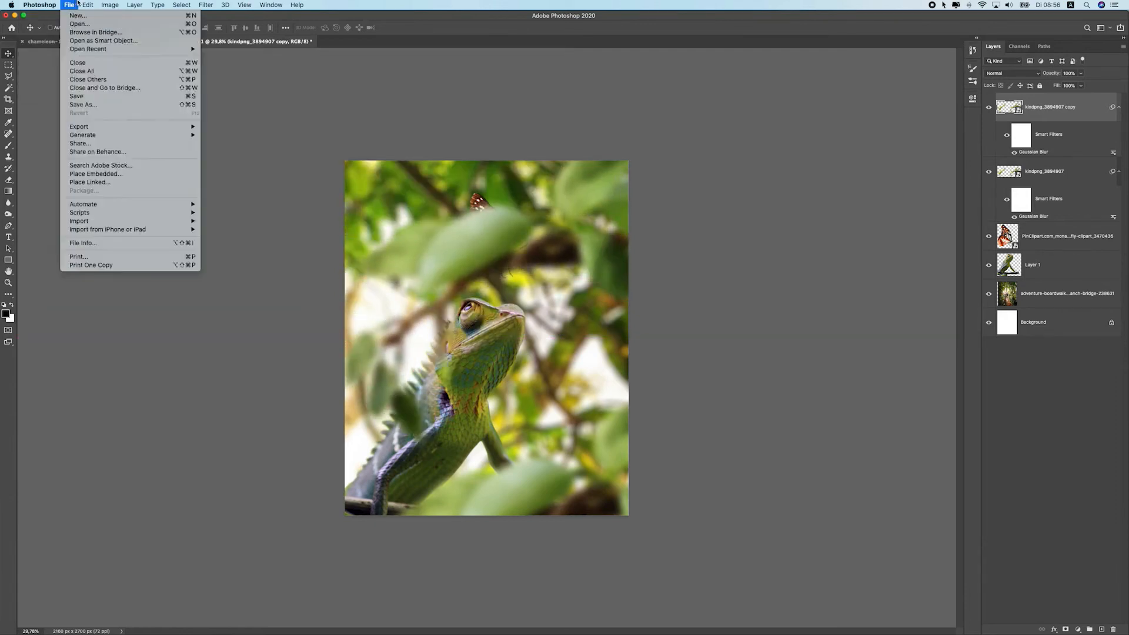
pyautogui.moveTo(88, 5)
pyautogui.moveTo(147, 209)
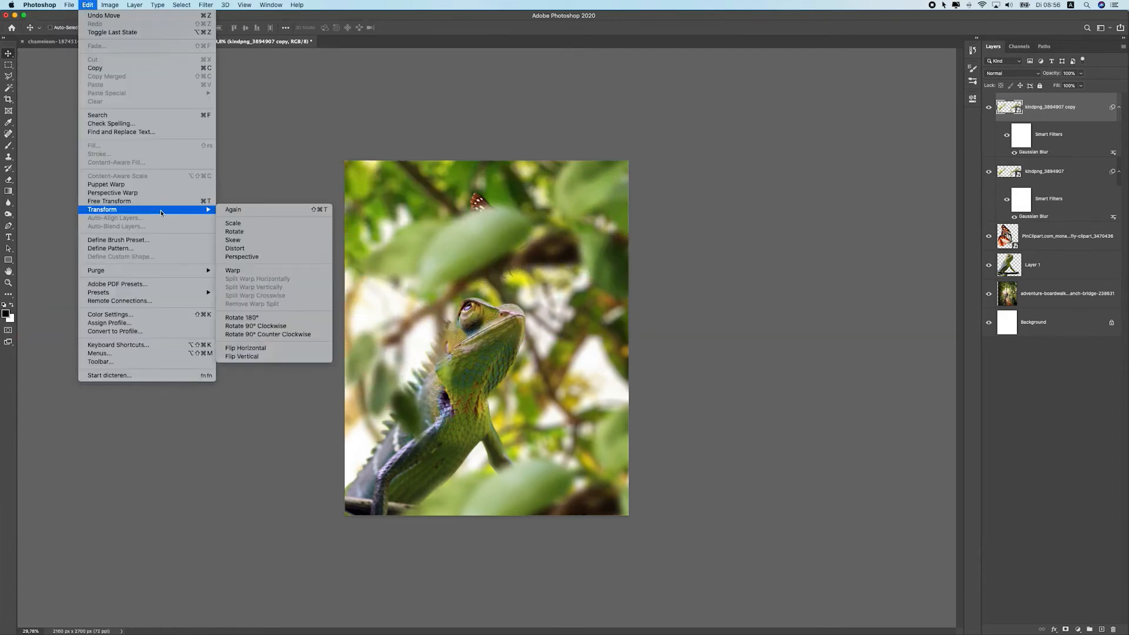
pyautogui.click(272, 347)
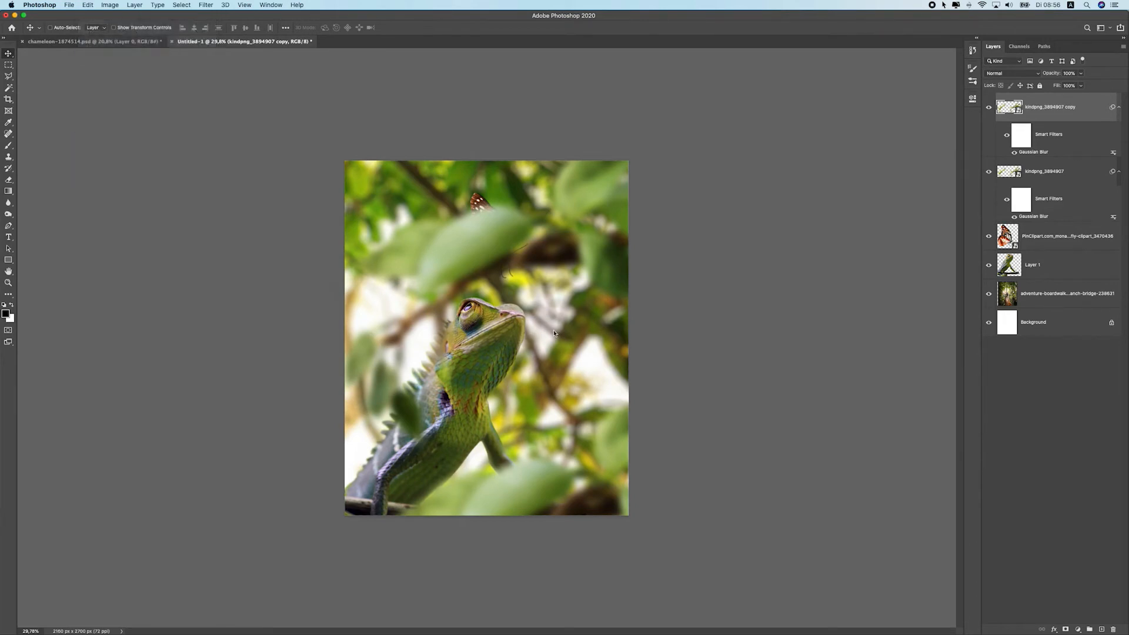
pyautogui.moveTo(484, 241); pyautogui.dragTo(379, 370)
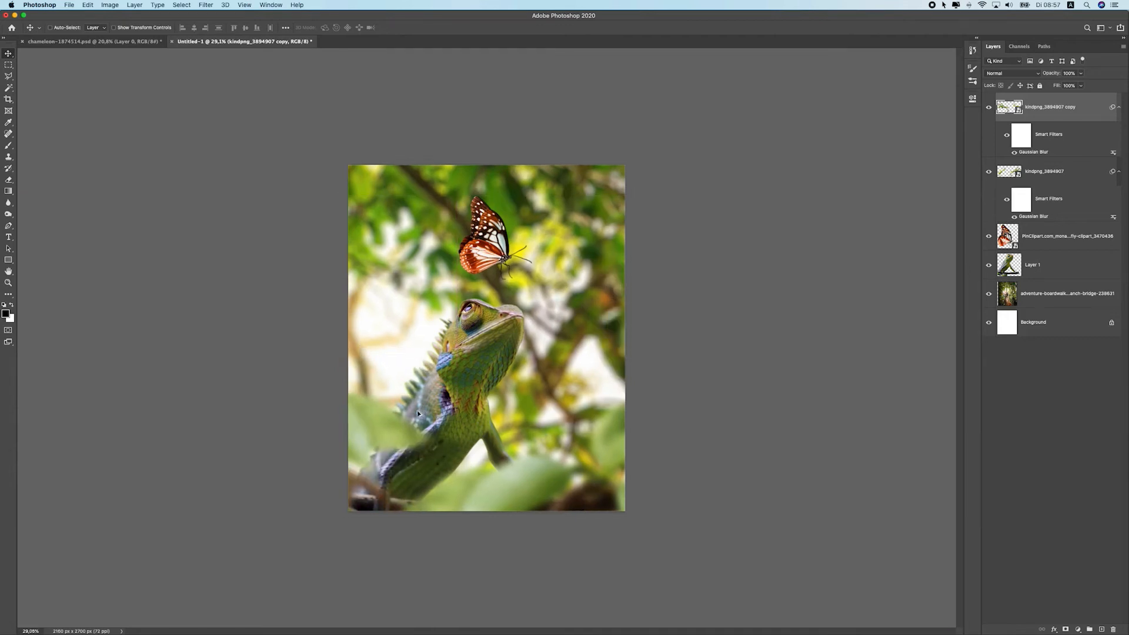
pyautogui.scroll(-1, 418, 413)
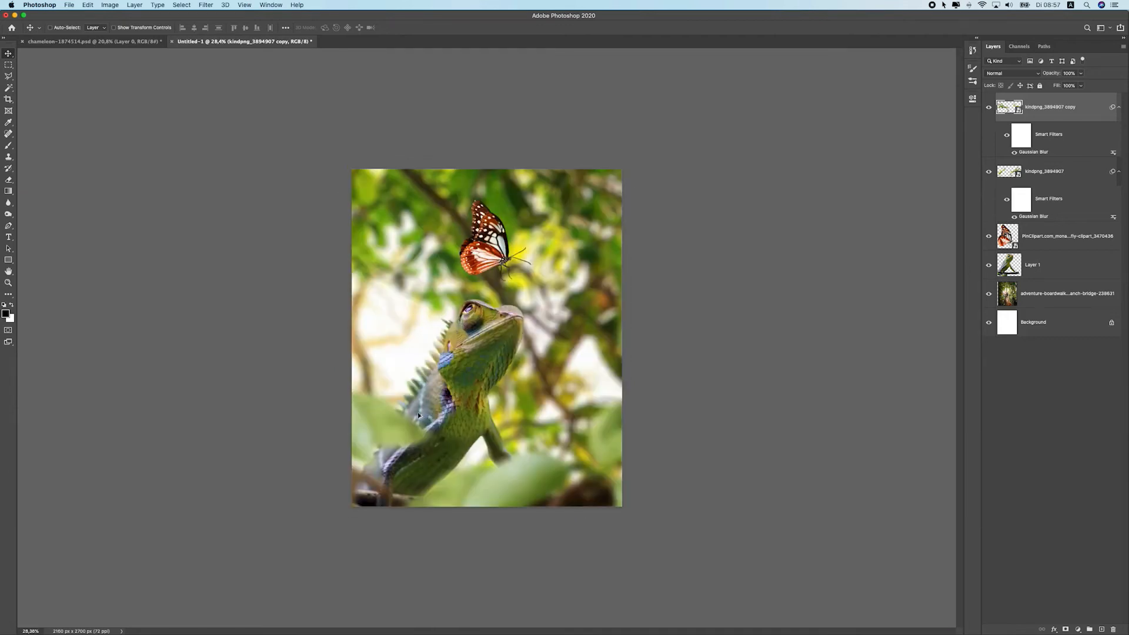
pyautogui.moveTo(422, 362); pyautogui.dragTo(408, 285)
# Create a second copy of the blurred leaves and undo its last nudge
pyautogui.scroll(1, 500, 360)
pyautogui.moveTo(499, 360); pyautogui.dragTo(511, 341)
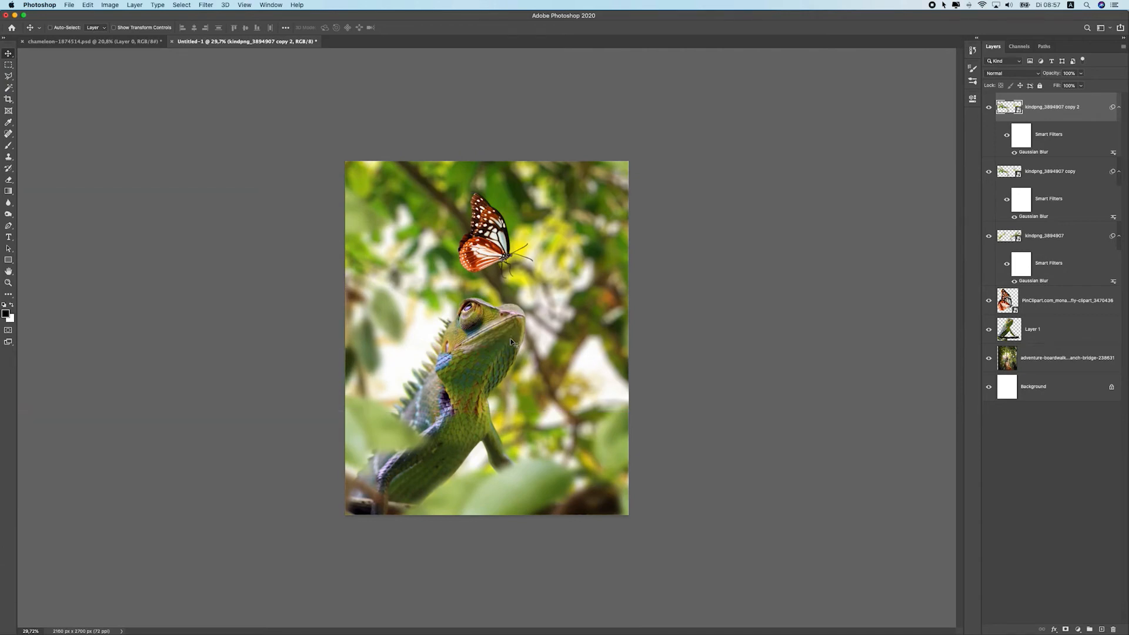
pyautogui.moveTo(526, 474); pyautogui.dragTo(530, 450)
pyautogui.press('super+z')
# Apply Dodge/Burn strokes over the chameleon's lower body at midtones and 17% exposure
pyautogui.scroll(5, 478, 470)
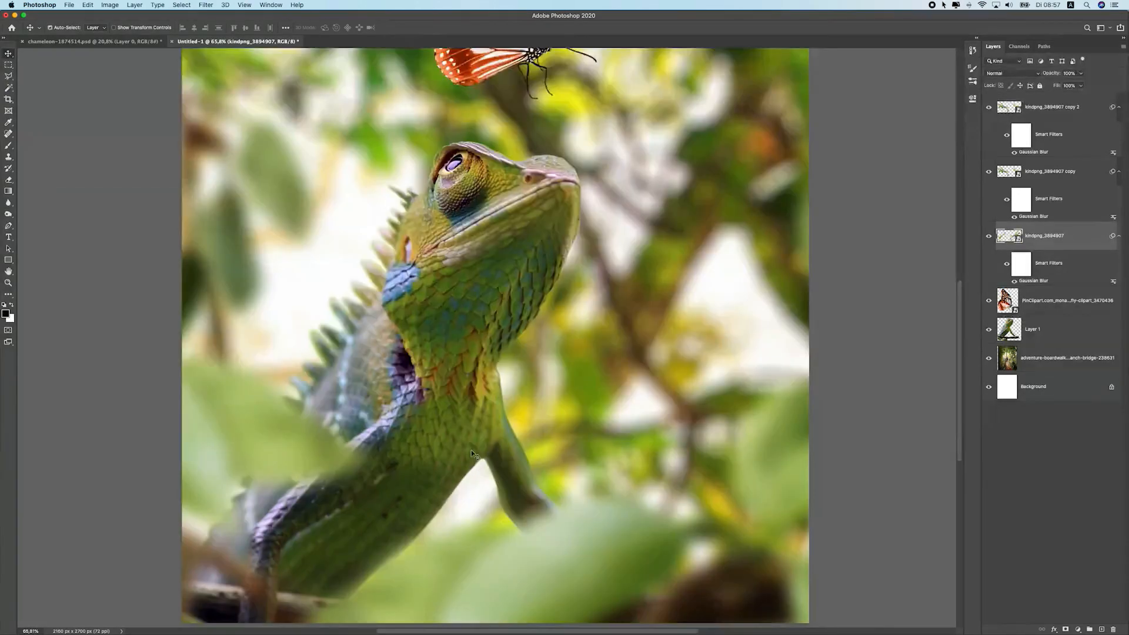
pyautogui.click(471, 450)
pyautogui.click(8, 202)
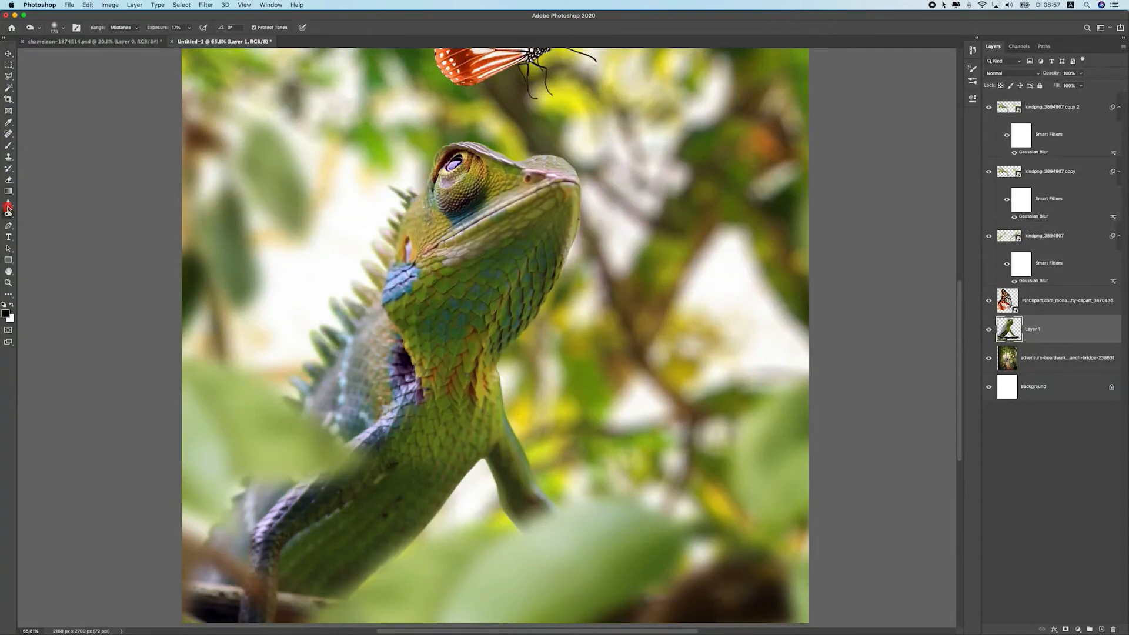
pyautogui.moveTo(473, 484)
pyautogui.mouseDown()
pyautogui.moveTo(479, 460)
pyautogui.moveTo(479, 488)
pyautogui.moveTo(411, 545)
pyautogui.moveTo(478, 477)
pyautogui.moveTo(516, 537)
pyautogui.moveTo(461, 478)
pyautogui.moveTo(464, 459)
pyautogui.moveTo(429, 469)
pyautogui.moveTo(409, 563)
pyautogui.mouseUp()
pyautogui.moveTo(459, 532)
pyautogui.mouseDown()
pyautogui.moveTo(524, 572)
pyautogui.moveTo(491, 504)
pyautogui.moveTo(517, 413)
pyautogui.moveTo(499, 364)
pyautogui.mouseUp()
pyautogui.scroll(-10, 597, 510)
pyautogui.scroll(5, 535, 464)
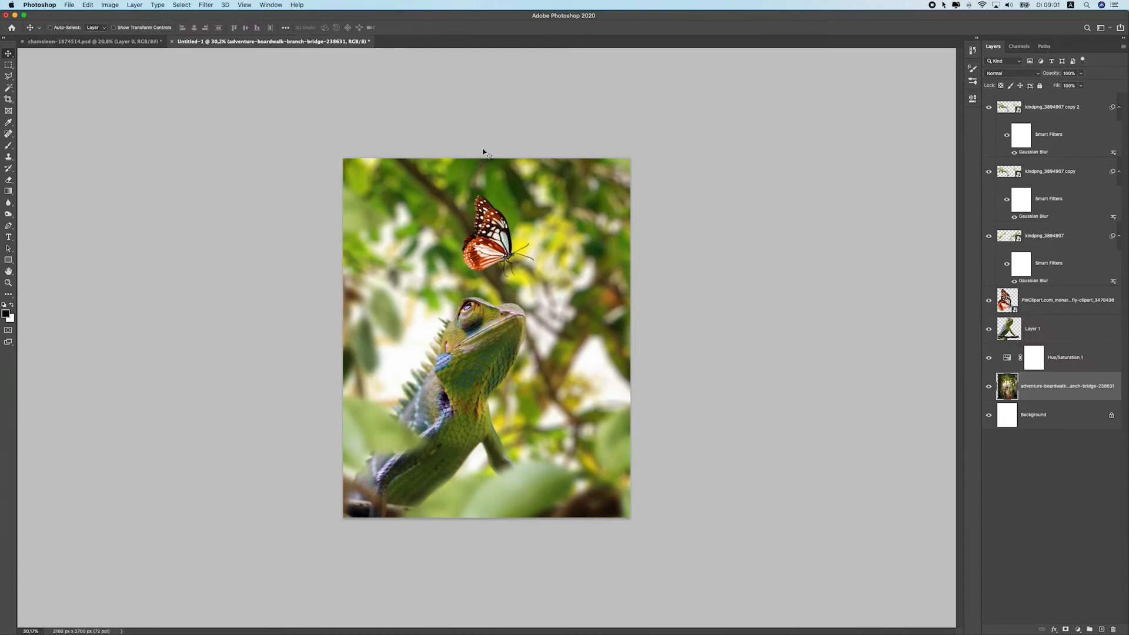
# Group the three blurred leaf layers into a group named Foreground blur
pyautogui.click(1062, 105)
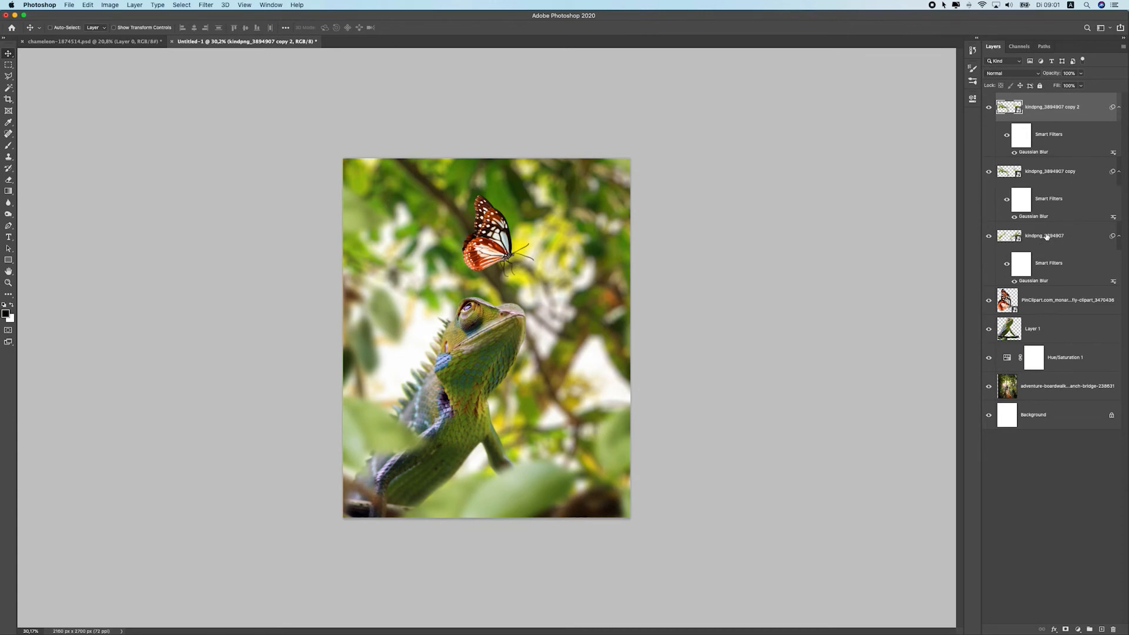
pyautogui.keyDown('shift'); pyautogui.click(1066, 244); pyautogui.keyUp('shift')
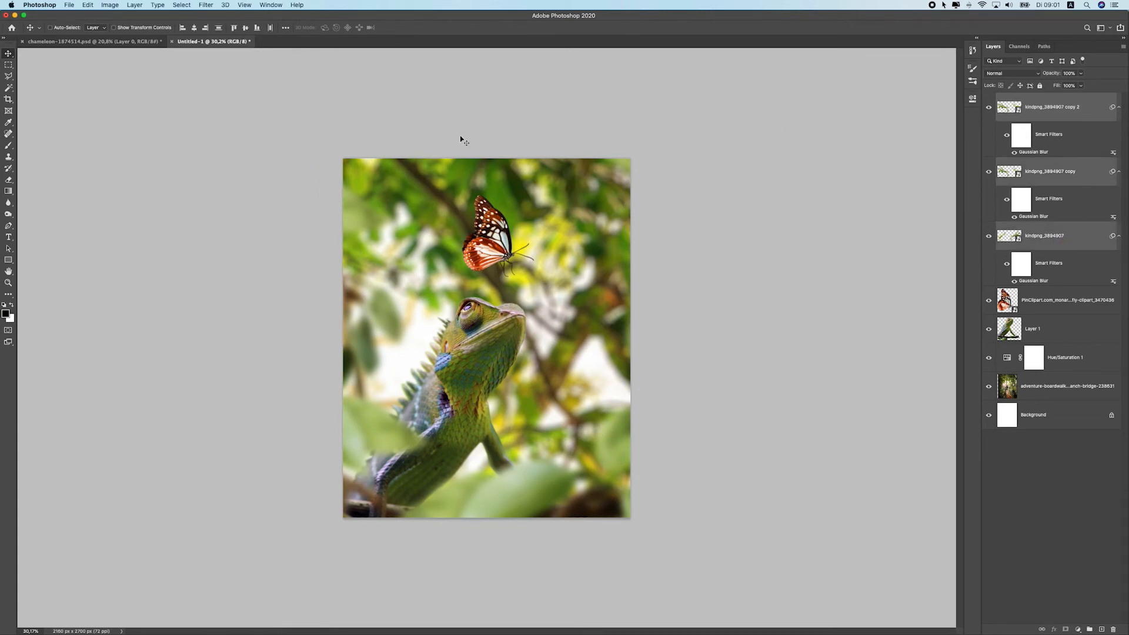
pyautogui.click(1089, 630)
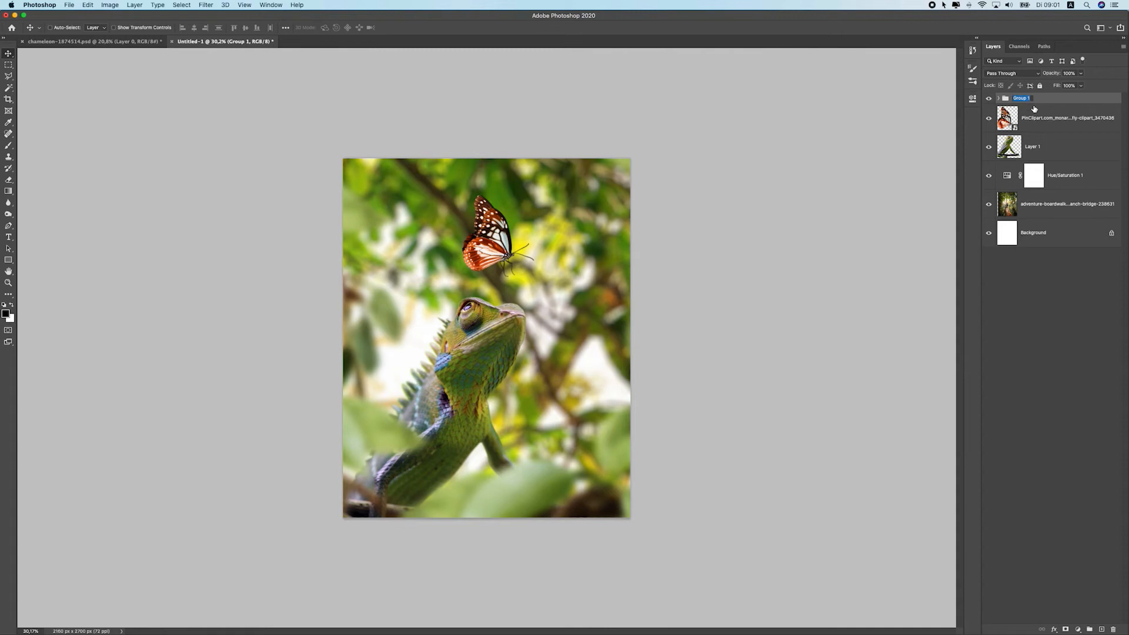
pyautogui.write('F')
pyautogui.press('Return')
pyautogui.moveTo(979, 94); pyautogui.dragTo(988, 99)
pyautogui.click(991, 101)
pyautogui.click(991, 100)
pyautogui.click(975, 91)
pyautogui.click(989, 99)
pyautogui.click(989, 99)
pyautogui.click(1047, 144)
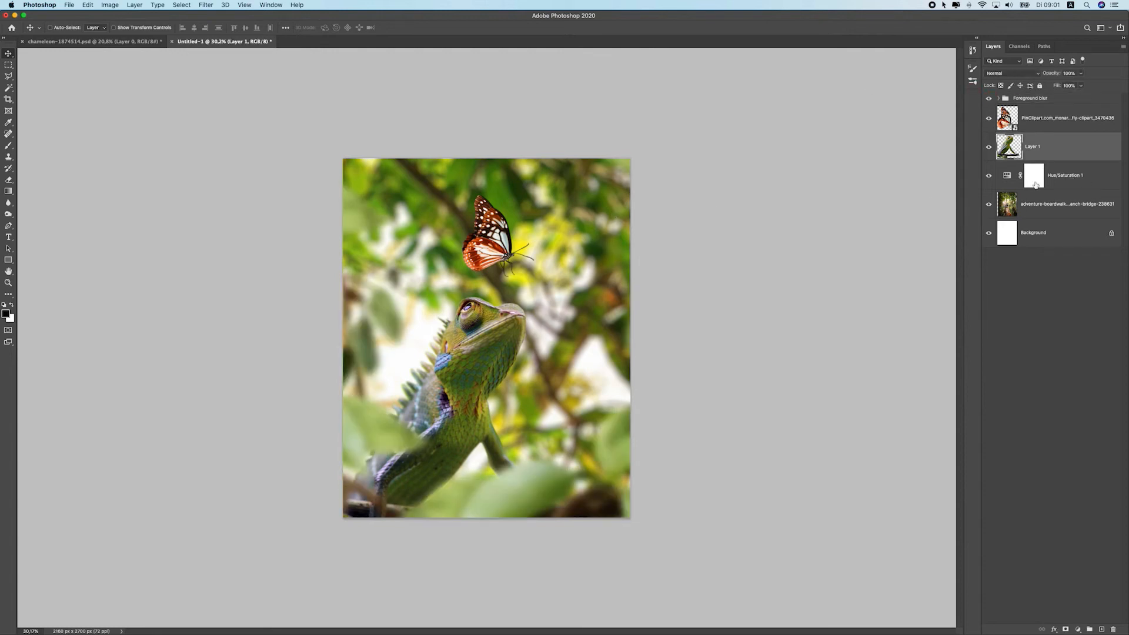
# Create a new group named Lizard and move the chameleon layer into it
pyautogui.click(1090, 630)
pyautogui.write('Lizard')
pyautogui.press('Return')
pyautogui.moveTo(1058, 171); pyautogui.dragTo(1049, 139)
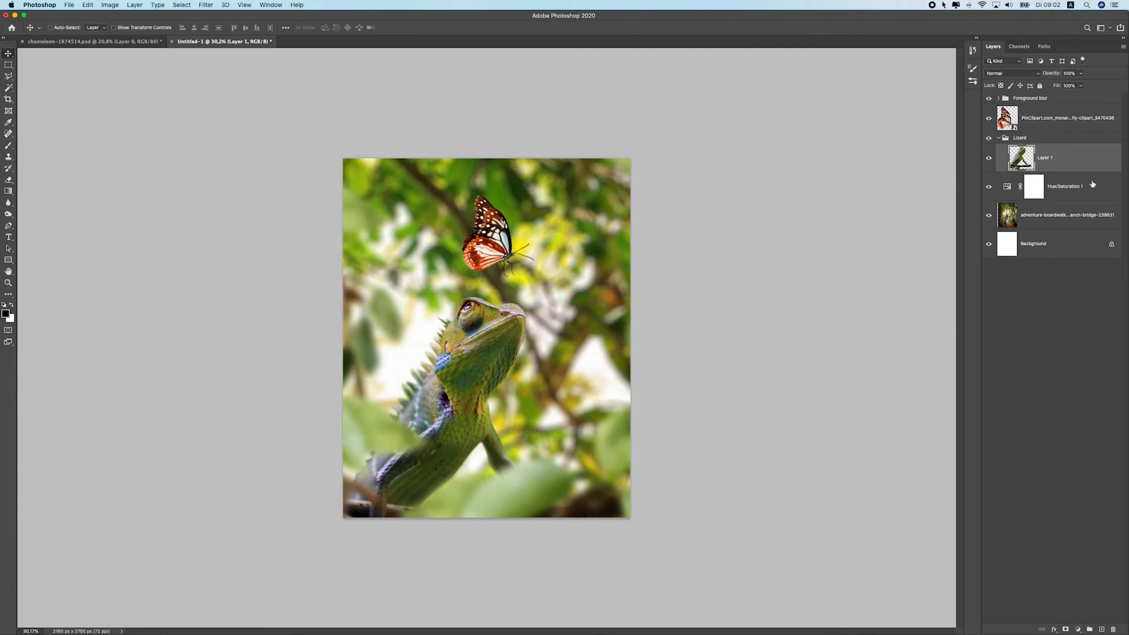
# Create a group named Butterfly and move the butterfly layer into it
pyautogui.click(1050, 120)
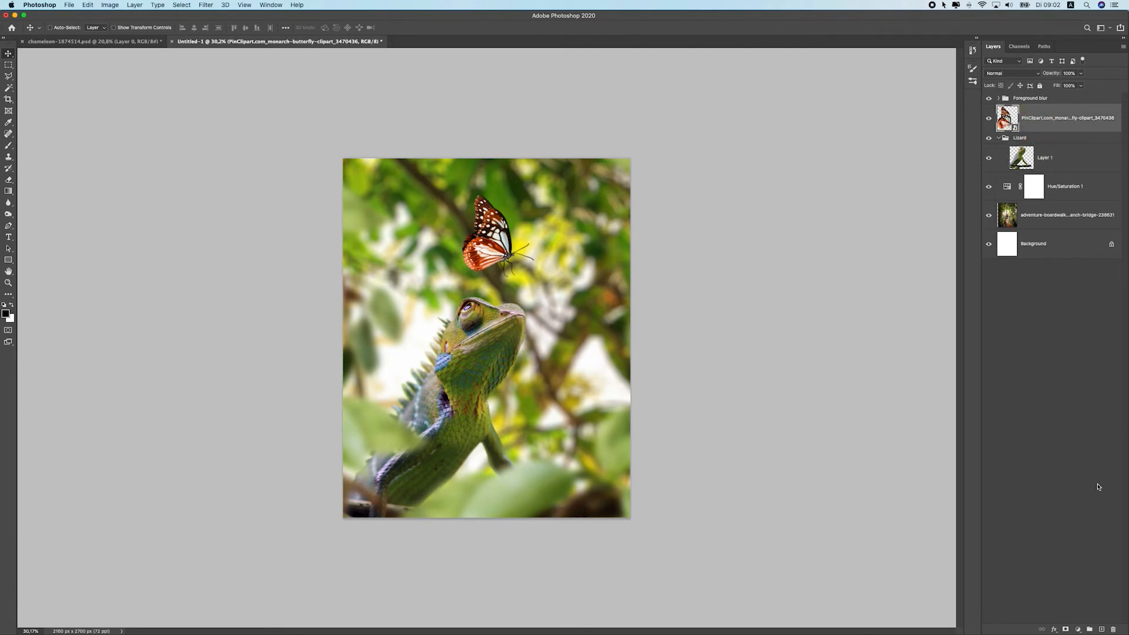
pyautogui.click(1089, 629)
pyautogui.write('Butterfly')
pyautogui.press('Return')
pyautogui.moveTo(1052, 128); pyautogui.dragTo(1040, 115)
pyautogui.click(1041, 113)
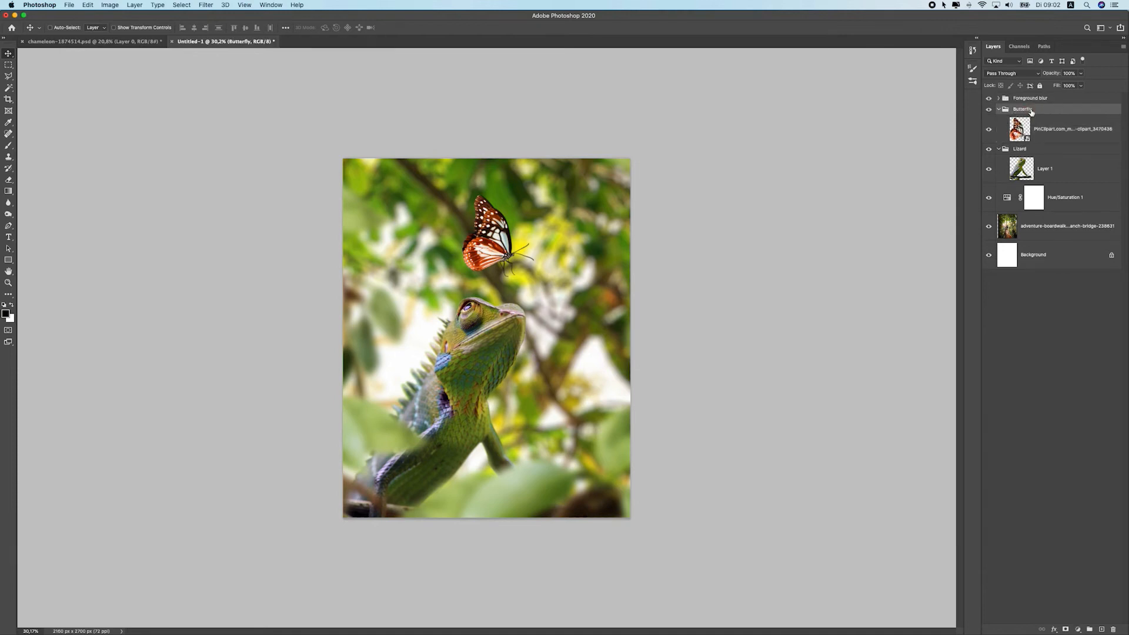
pyautogui.rightClick(1041, 111)
pyautogui.click(1054, 417)
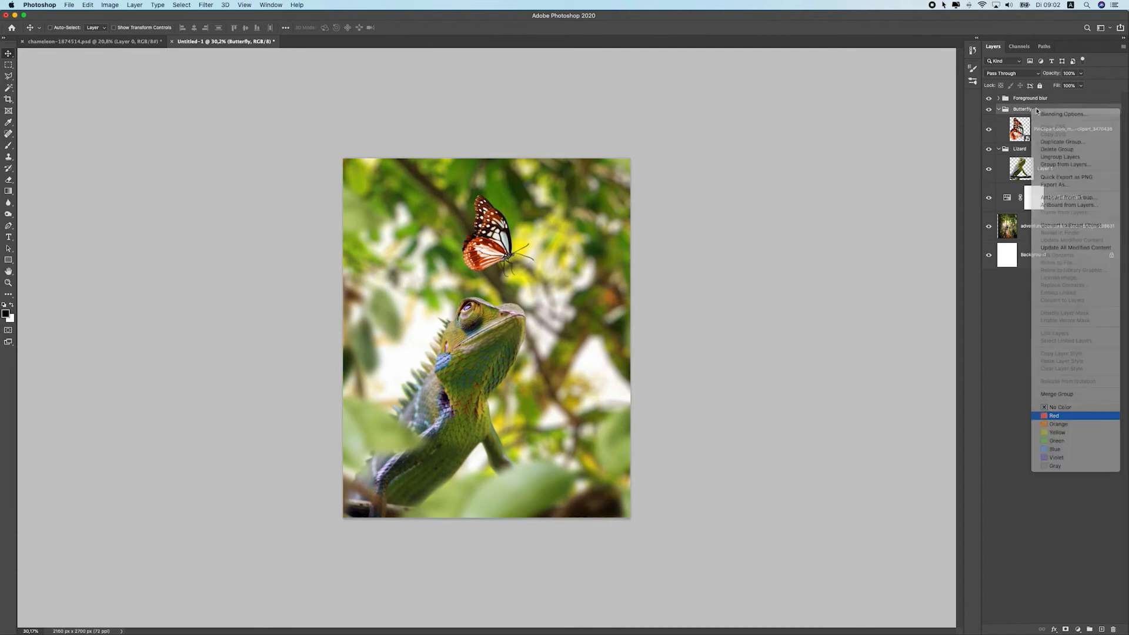
pyautogui.rightClick(1035, 109)
pyautogui.click(1058, 404)
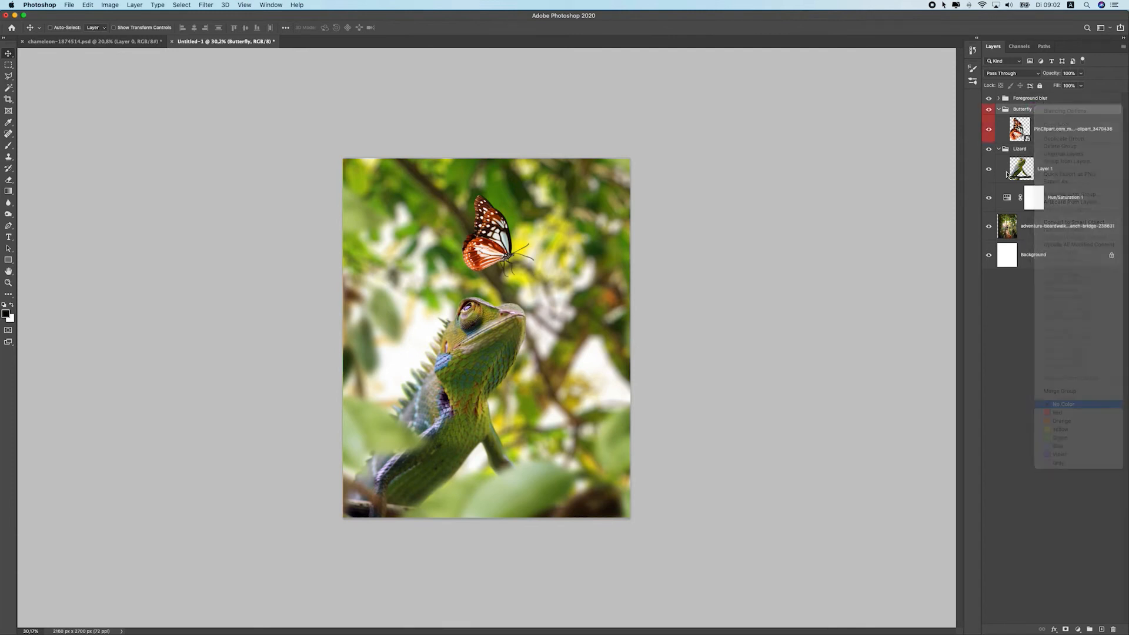
# Group the forest photo layer into a new group renamed Background
pyautogui.click(1053, 170)
pyautogui.click(1044, 221)
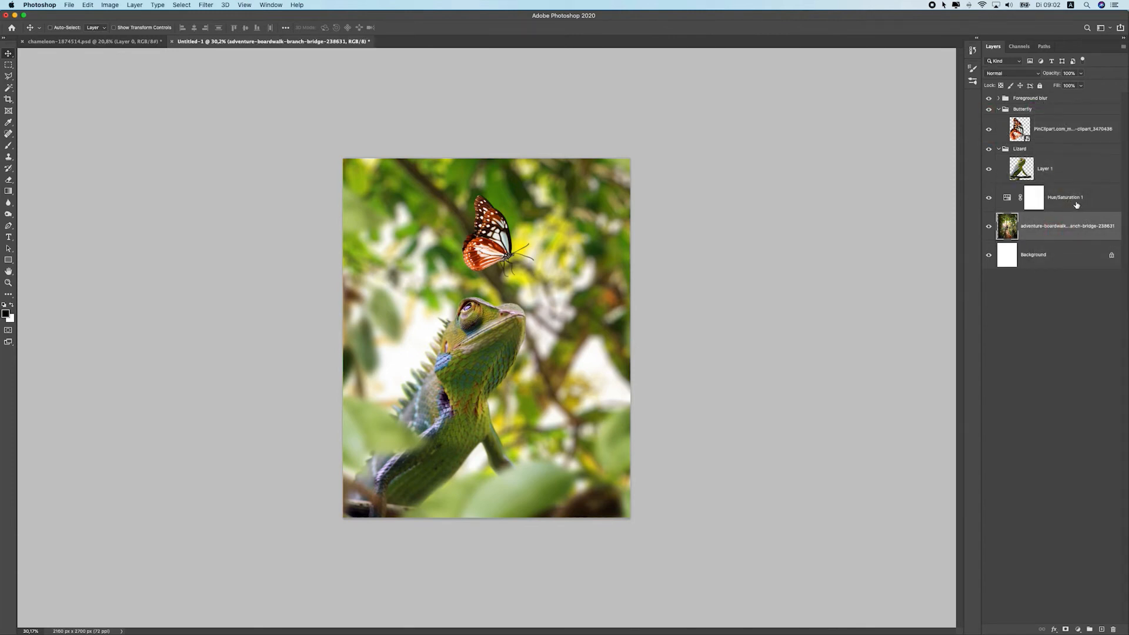
pyautogui.moveTo(1077, 205); pyautogui.dragTo(1089, 629)
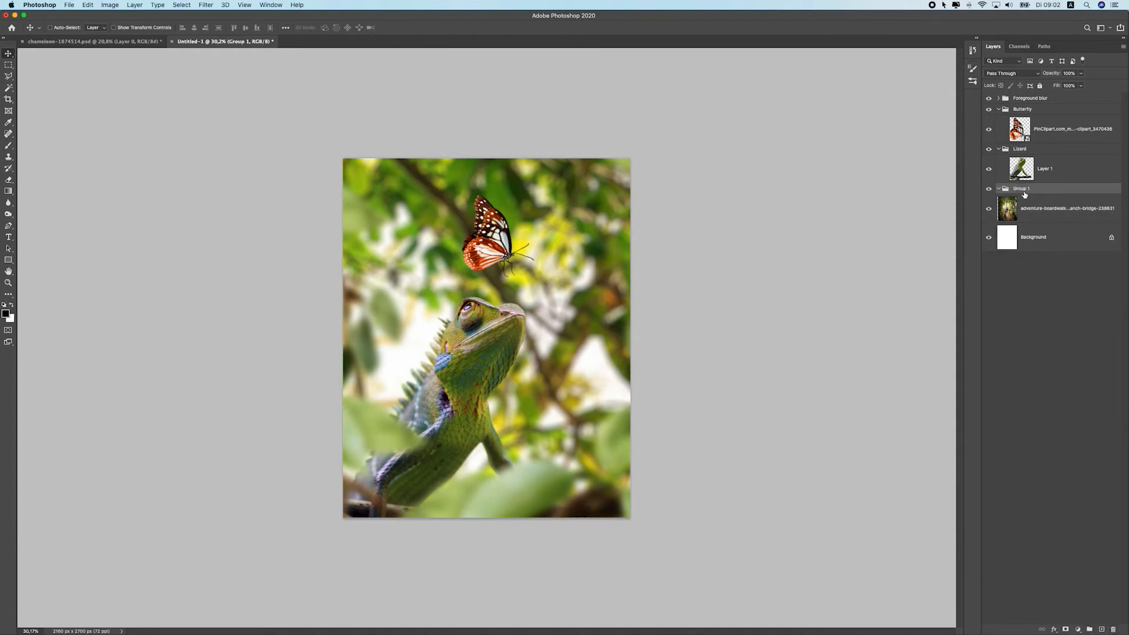
pyautogui.press('BackSpace')
pyautogui.press('Return')
pyautogui.moveTo(1033, 213); pyautogui.dragTo(1058, 190)
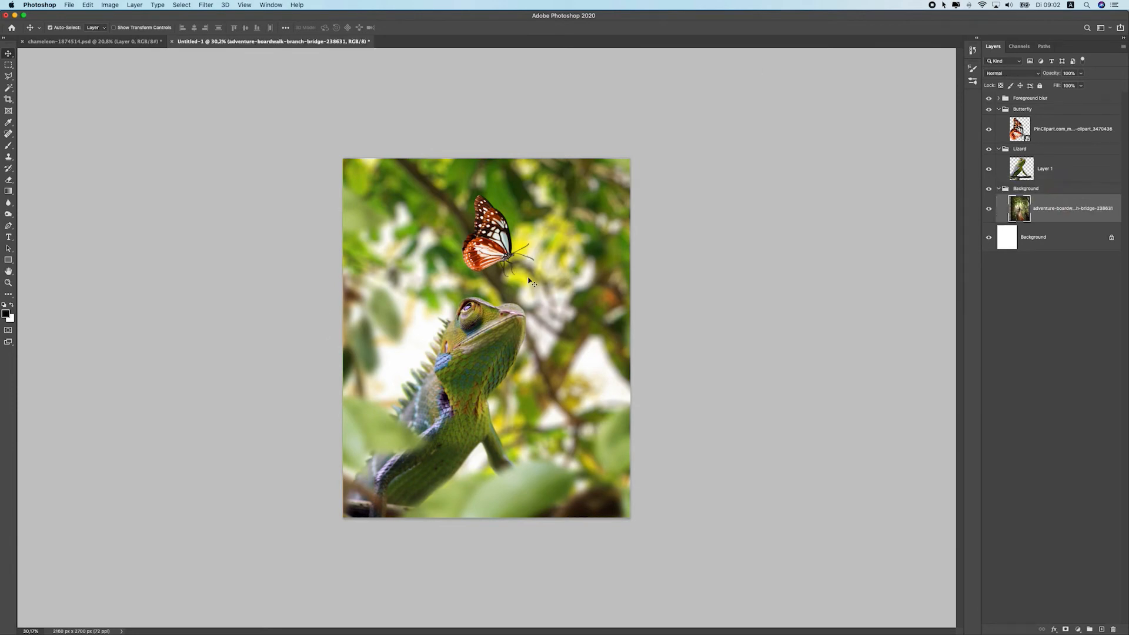
# Add a new empty layer above the Foreground blur group
pyautogui.keyDown('super'); pyautogui.click(497, 347); pyautogui.keyUp('super')
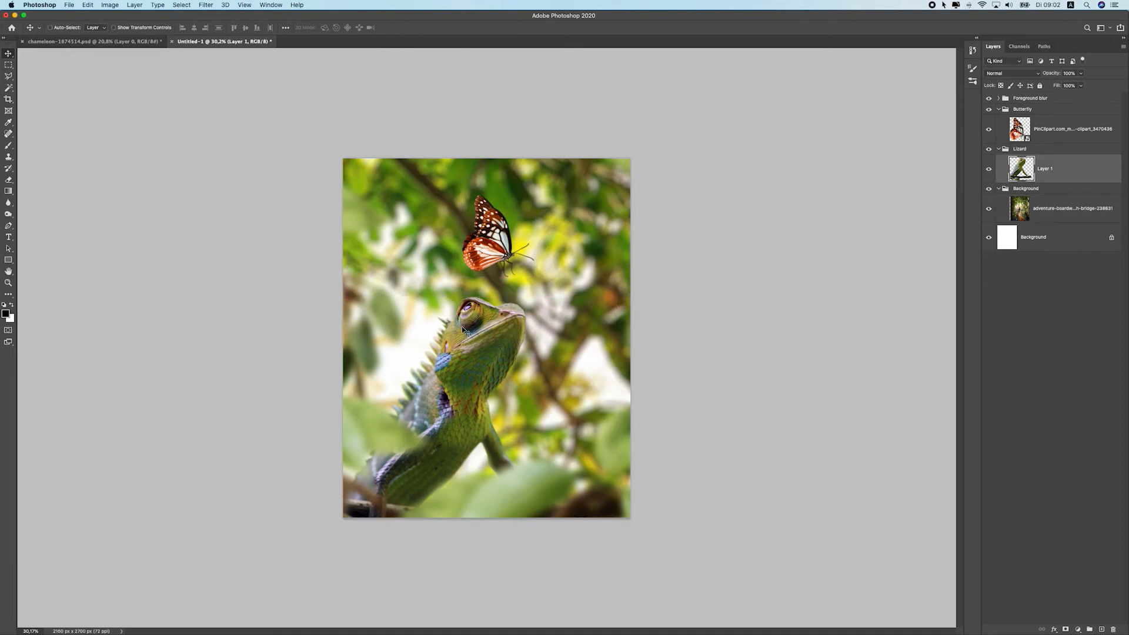
pyautogui.scroll(-5, 463, 366)
pyautogui.scroll(4, 457, 369)
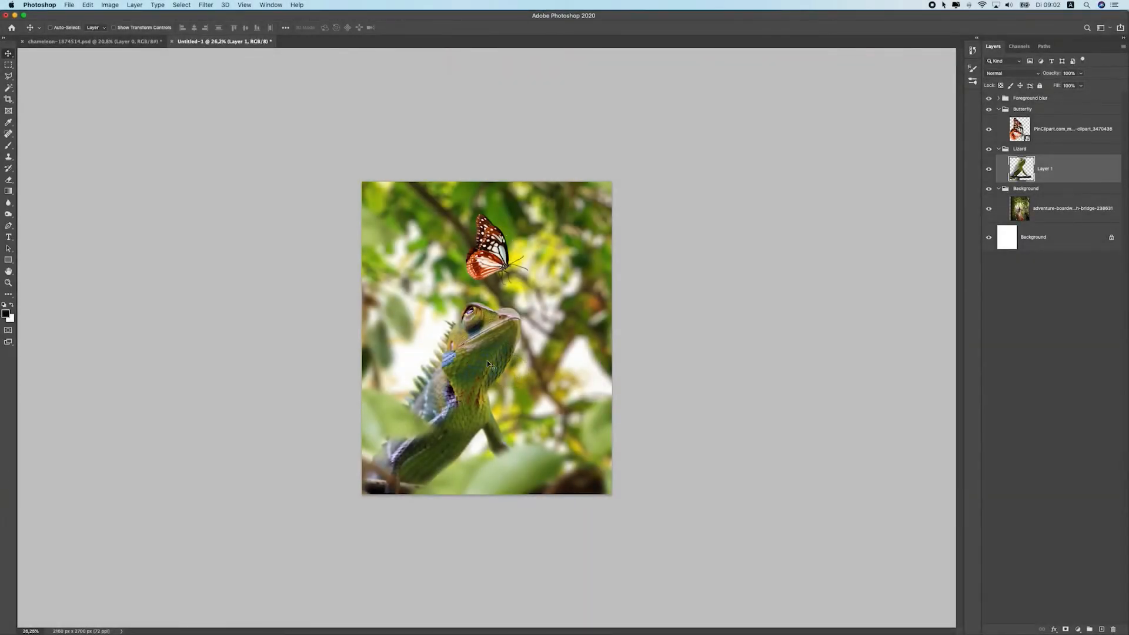
pyautogui.scroll(4, 531, 292)
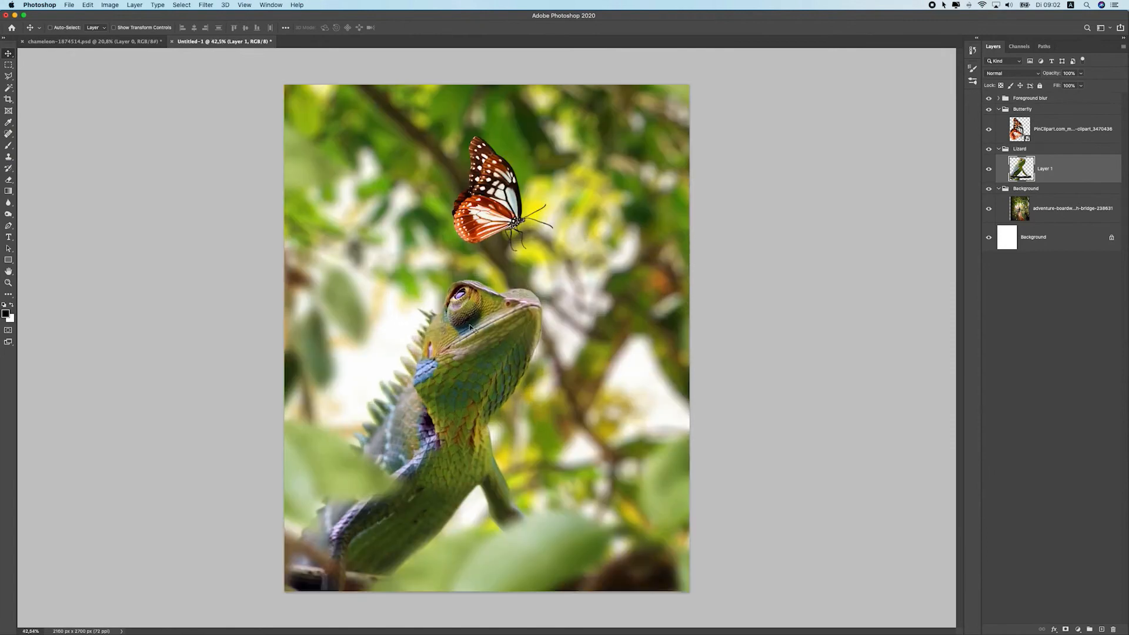
pyautogui.scroll(-6, 471, 328)
pyautogui.scroll(4, 478, 304)
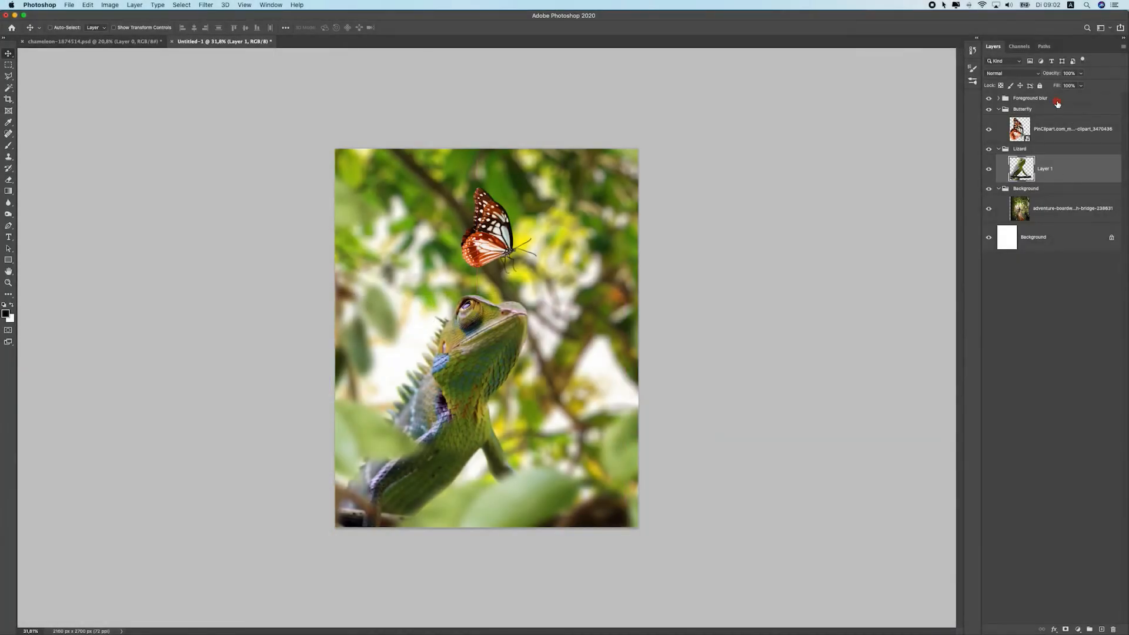
pyautogui.click(1057, 103)
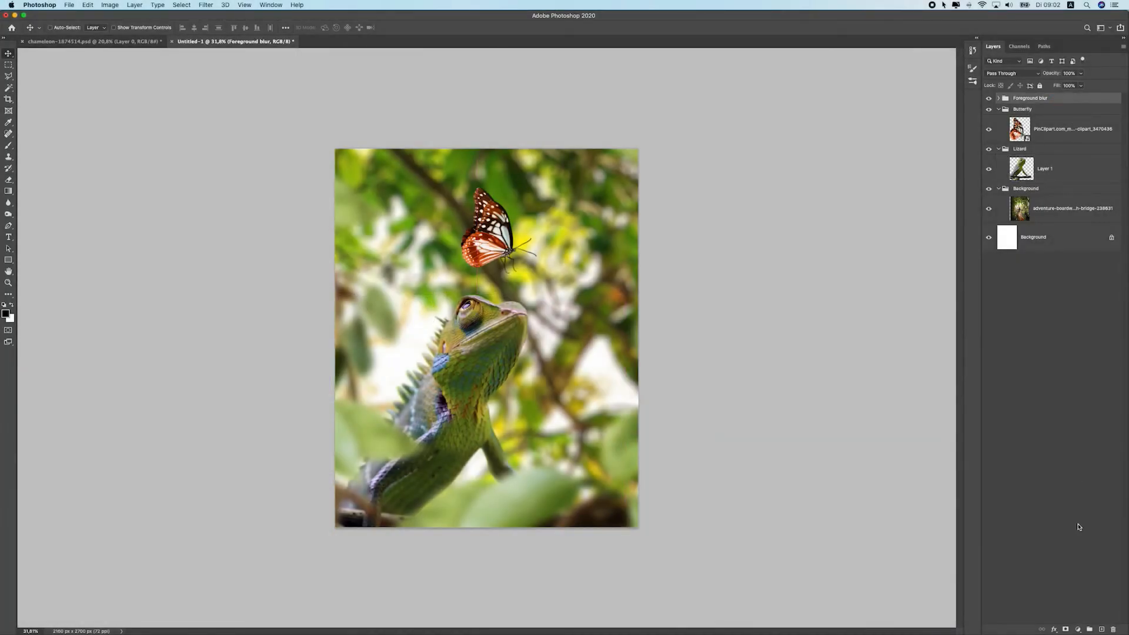
pyautogui.click(1101, 630)
# Set up the Brush tool with a Soft Round tip at 100% opacity and enlarge it to about 800 px
pyautogui.moveTo(9, 145); pyautogui.dragTo(41, 152)
pyautogui.click(63, 29)
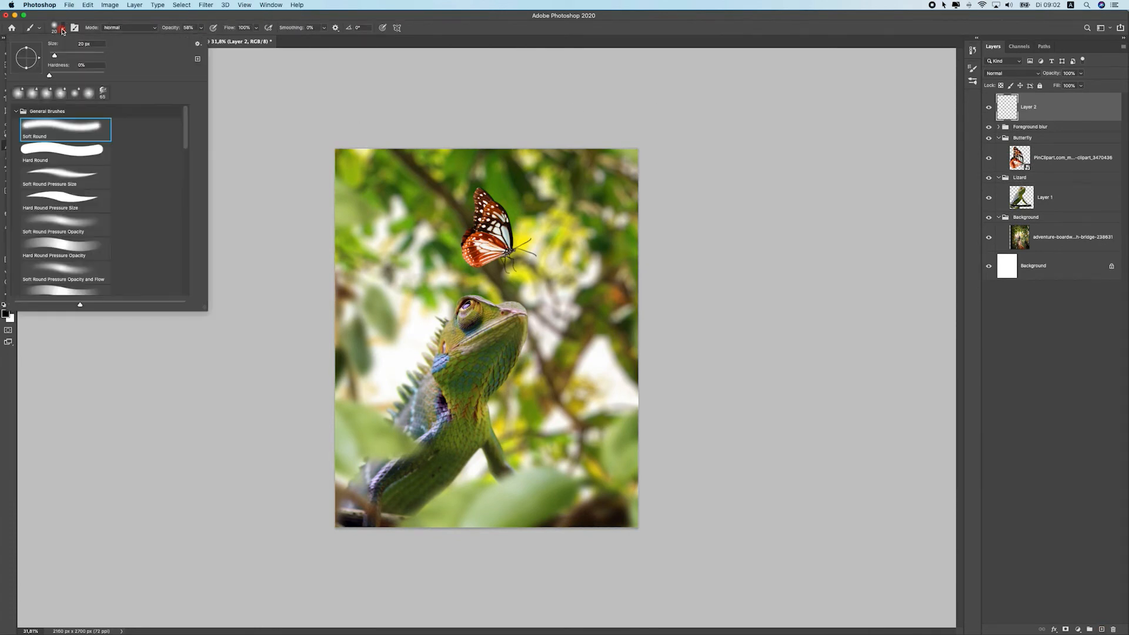
pyautogui.scroll(-2, 124, 136)
pyautogui.scroll(2, 85, 190)
pyautogui.click(44, 136)
pyautogui.click(201, 27)
pyautogui.click(201, 28)
pyautogui.moveTo(210, 40); pyautogui.dragTo(251, 23)
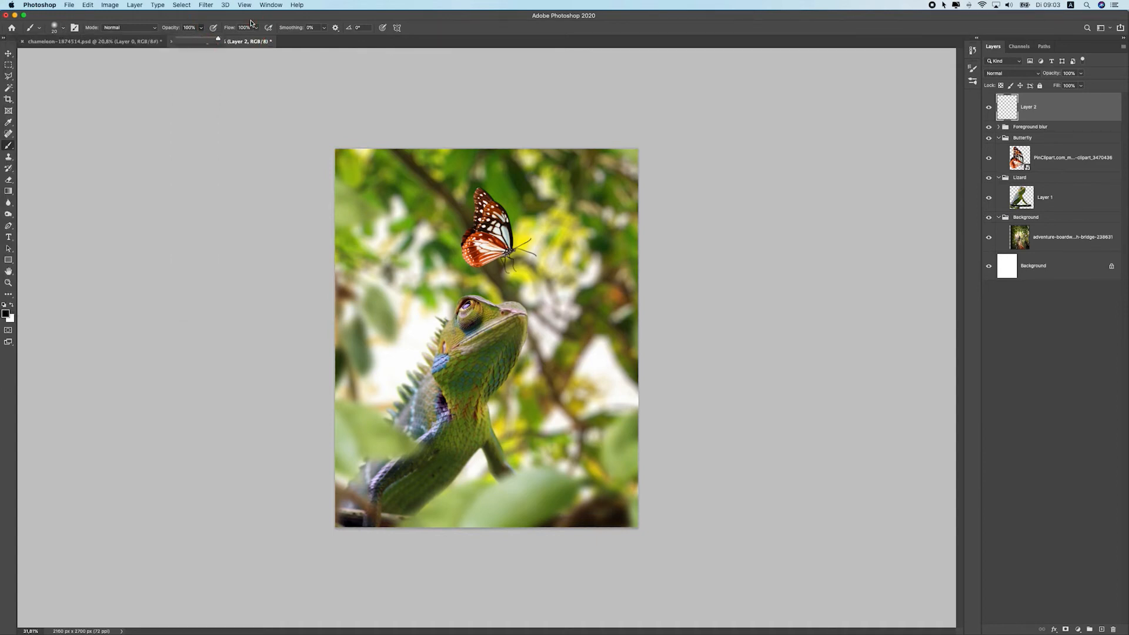
pyautogui.click(56, 27)
pyautogui.moveTo(64, 76); pyautogui.dragTo(7, 78)
pyautogui.click(192, 16)
pyautogui.click(13, 304)
pyautogui.press(']')
pyautogui.press(']')
pyautogui.press(']')
pyautogui.press(']')
pyautogui.press(']')
pyautogui.press(']')
pyautogui.press(']')
pyautogui.press(']')
pyautogui.press(']')
pyautogui.press(']')
# Paint a test stroke on the new layer and undo it
pyautogui.moveTo(394, 333); pyautogui.dragTo(409, 338)
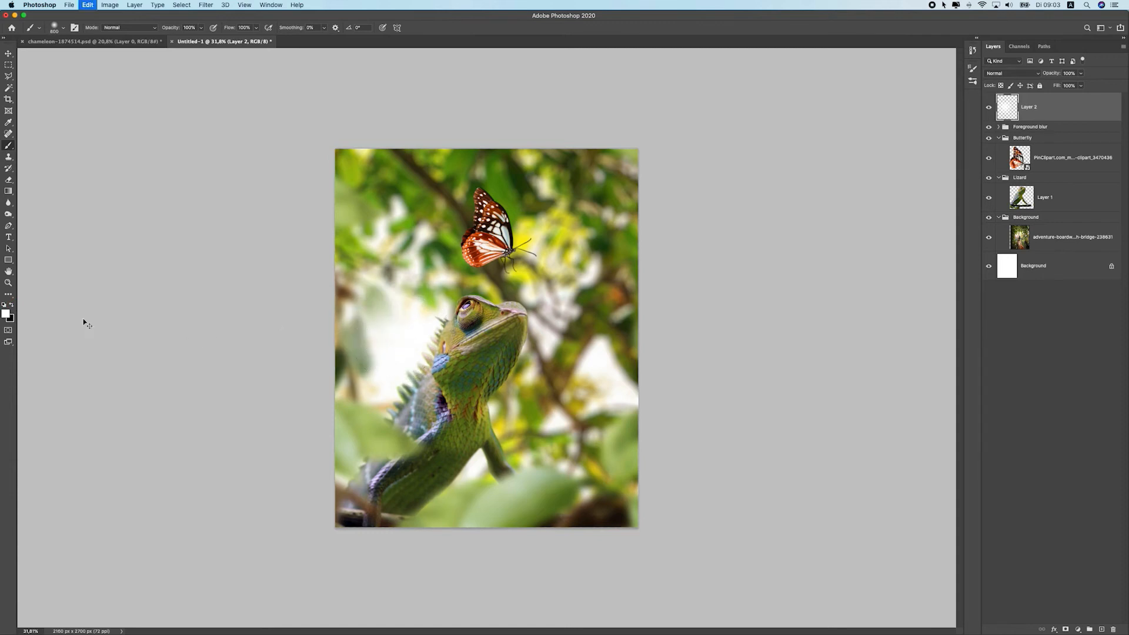
pyautogui.hotkey('ctrl', 'z')
# Set the foreground colour to pale yellow #fff08e and paint a soft dab beside the chameleon's neck
pyautogui.click(6, 314)
pyautogui.moveTo(856, 339); pyautogui.dragTo(853, 322)
pyautogui.moveTo(835, 229); pyautogui.dragTo(775, 227)
pyautogui.click(927, 221)
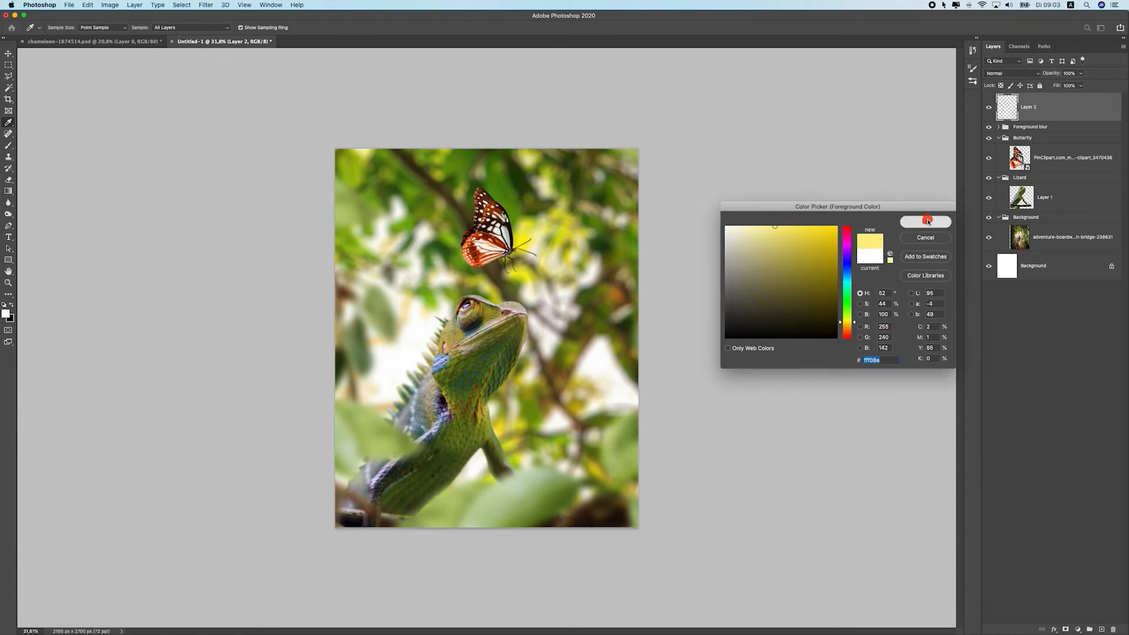
pyautogui.click(426, 332)
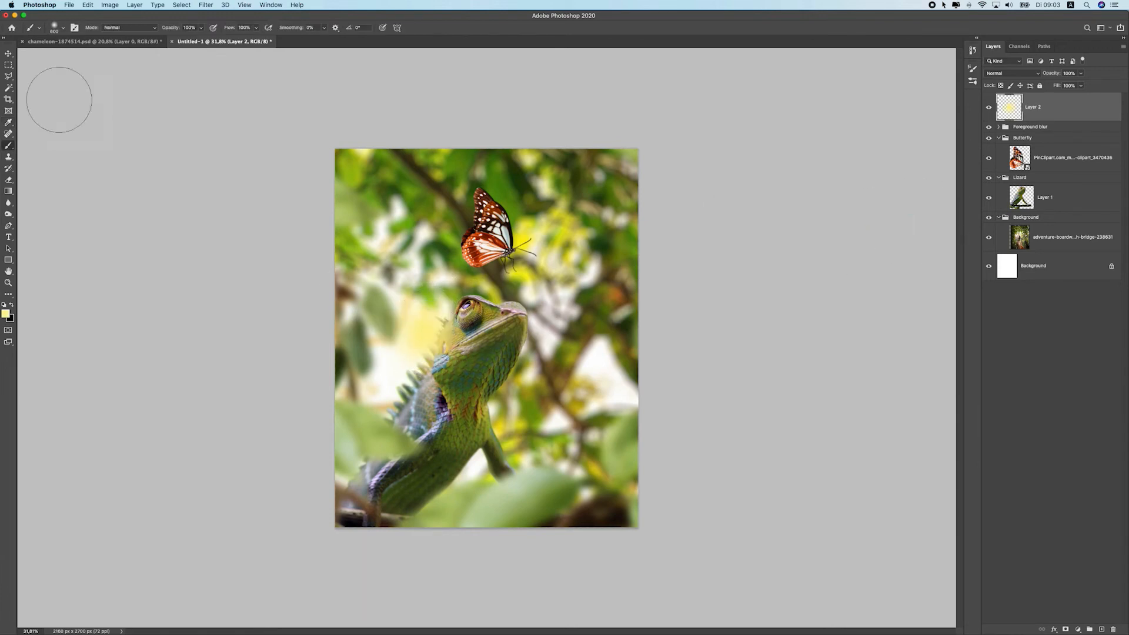
# Move the yellow glow and scale it up to about 221% with Free Transform over the chameleon's back
pyautogui.click(8, 53)
pyautogui.moveTo(475, 335); pyautogui.dragTo(522, 375)
pyautogui.hotkey('ctrl', 't')
pyautogui.moveTo(459, 306)
pyautogui.mouseDown()
pyautogui.moveTo(548, 261)
pyautogui.moveTo(597, 251)
pyautogui.moveTo(588, 262)
pyautogui.mouseUp()
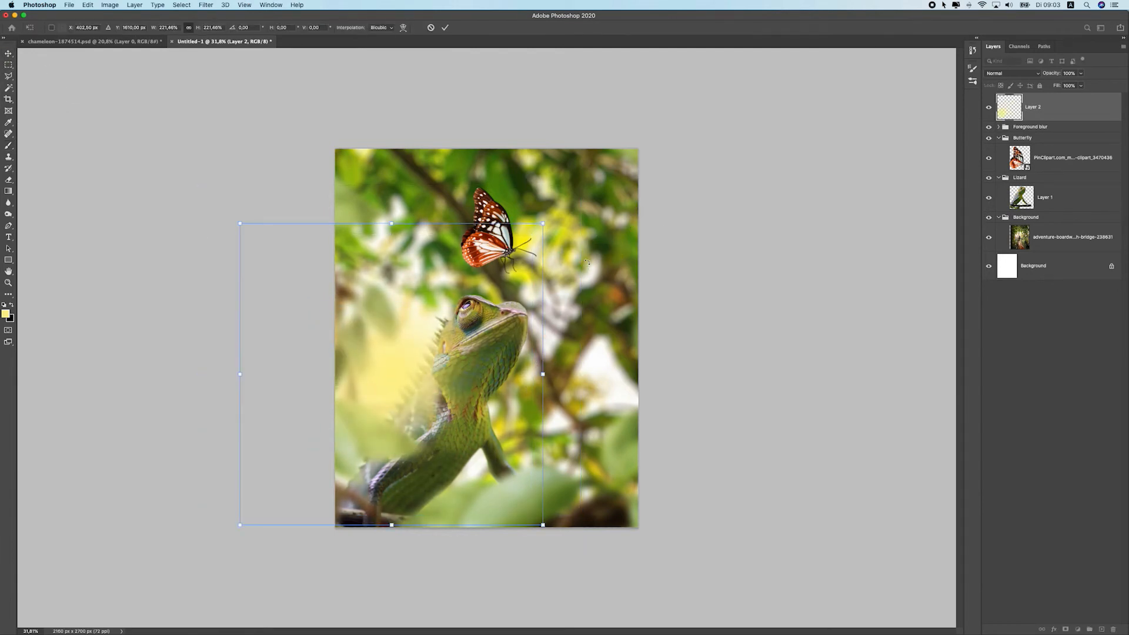
pyautogui.press('Return')
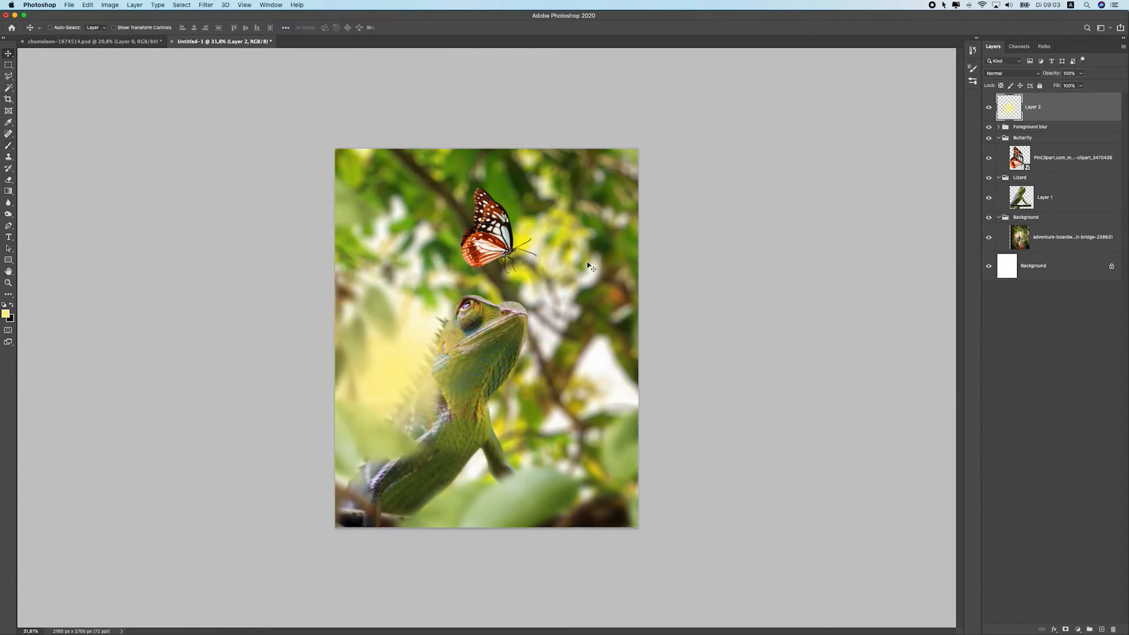
# Open the blend mode options for the yellow glow layer
pyautogui.click(1004, 77)
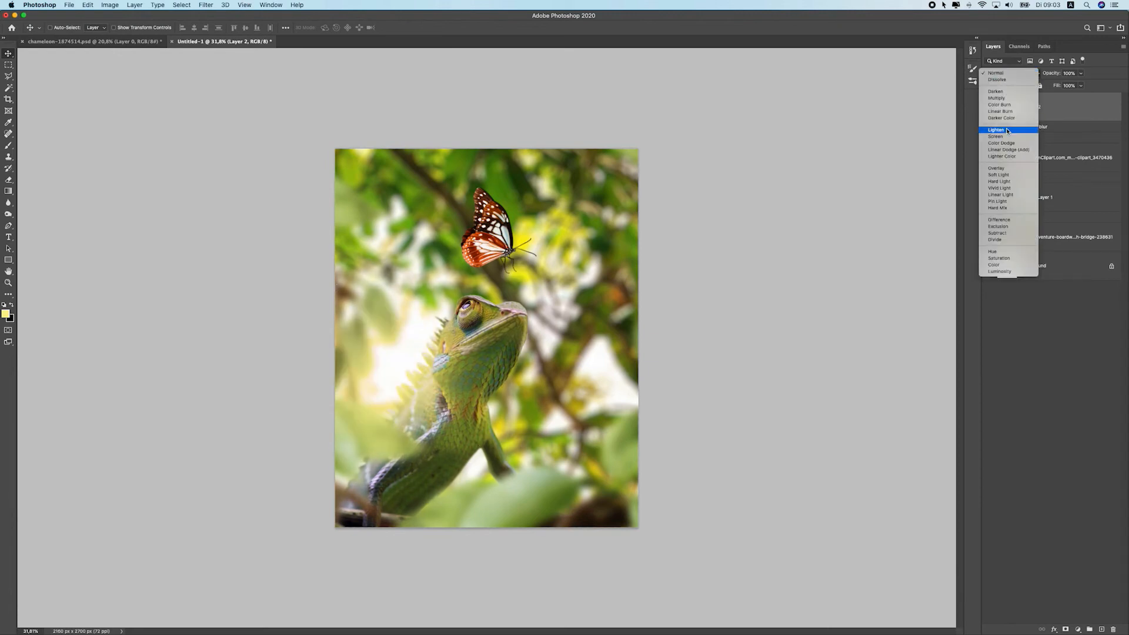
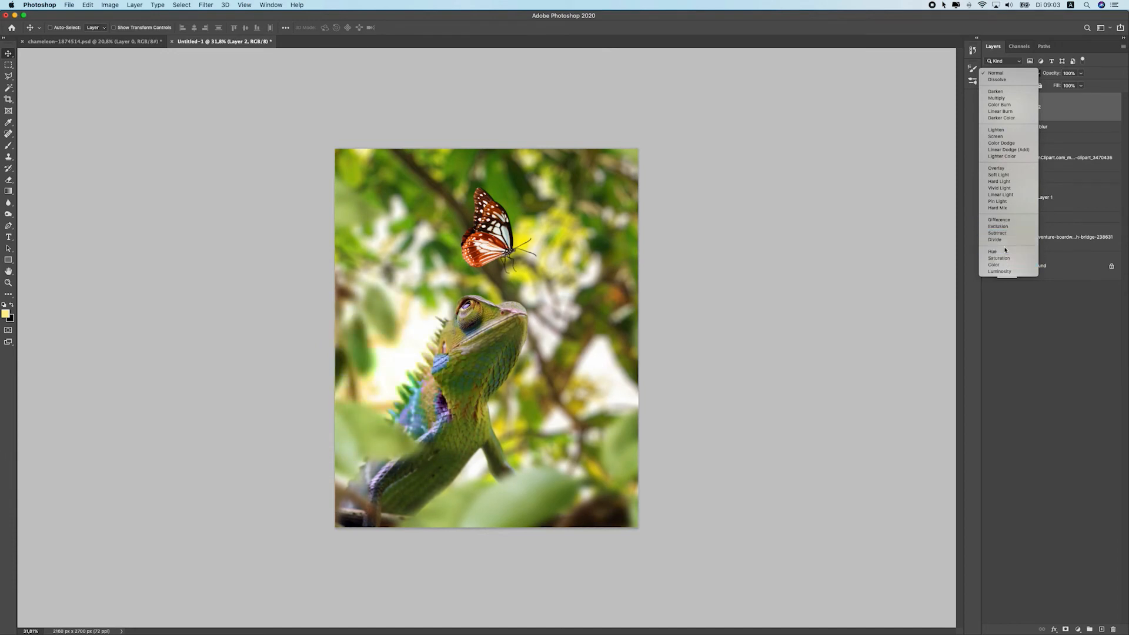
# Set the yellow glow layer's blend mode to Screen and nudge the glow slightly over the chameleon
pyautogui.click(1006, 137)
pyautogui.moveTo(495, 337)
pyautogui.mouseDown()
pyautogui.moveTo(573, 349)
pyautogui.moveTo(616, 277)
pyautogui.moveTo(464, 318)
pyautogui.moveTo(466, 347)
pyautogui.moveTo(485, 358)
pyautogui.moveTo(464, 377)
pyautogui.moveTo(485, 339)
pyautogui.moveTo(481, 348)
pyautogui.mouseUp()
pyautogui.scroll(-3, 482, 353)
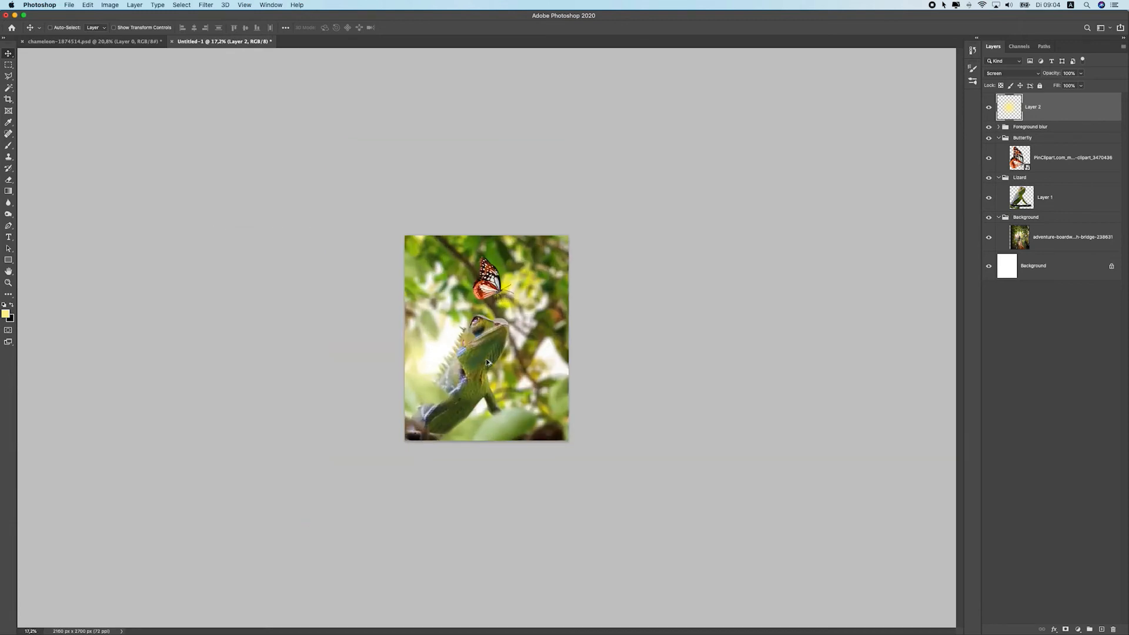
pyautogui.scroll(5, 488, 363)
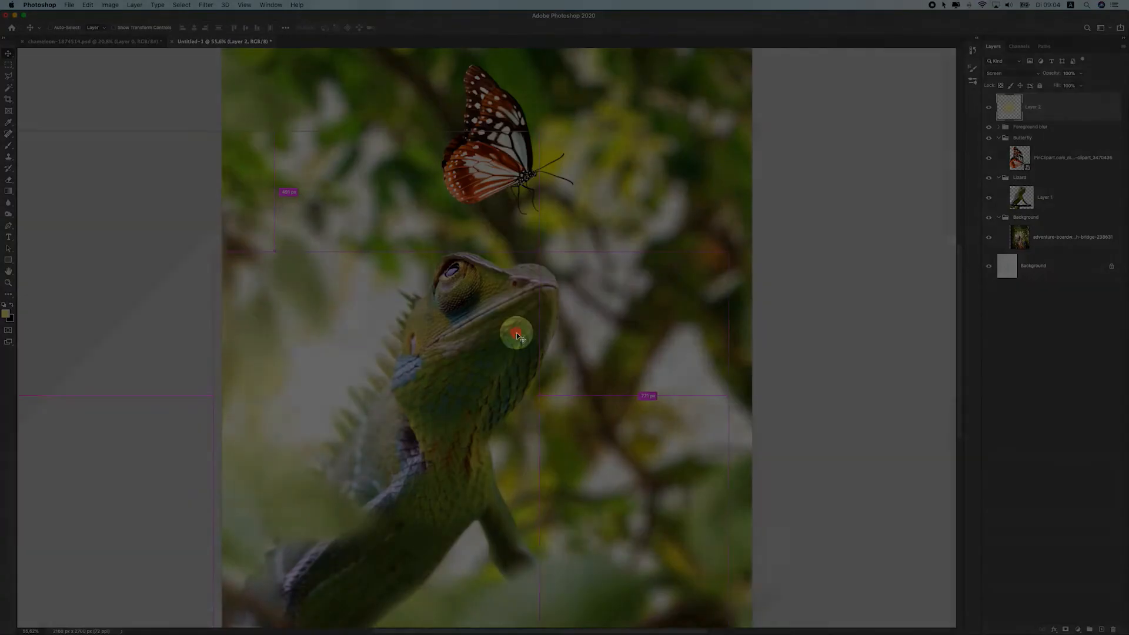
pyautogui.scroll(-3, 502, 329)
pyautogui.scroll(3, 488, 392)
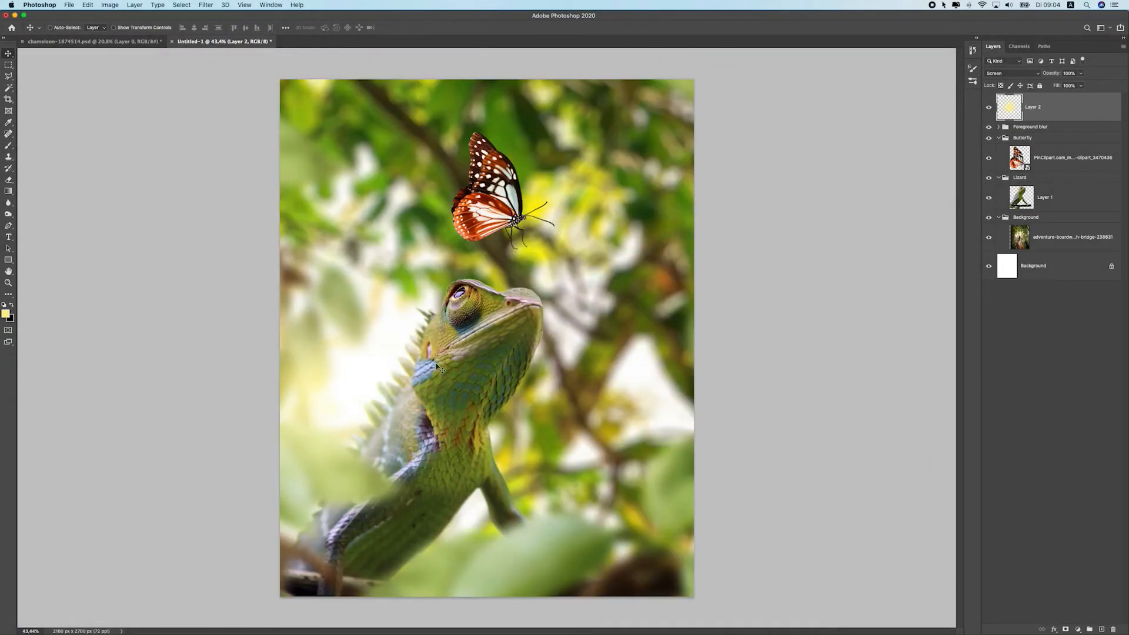
# Add a Curves adjustment layer above the chameleon layer and clip it to the chameleon
pyautogui.click(1055, 184)
pyautogui.click(1048, 200)
pyautogui.click(992, 200)
pyautogui.click(990, 199)
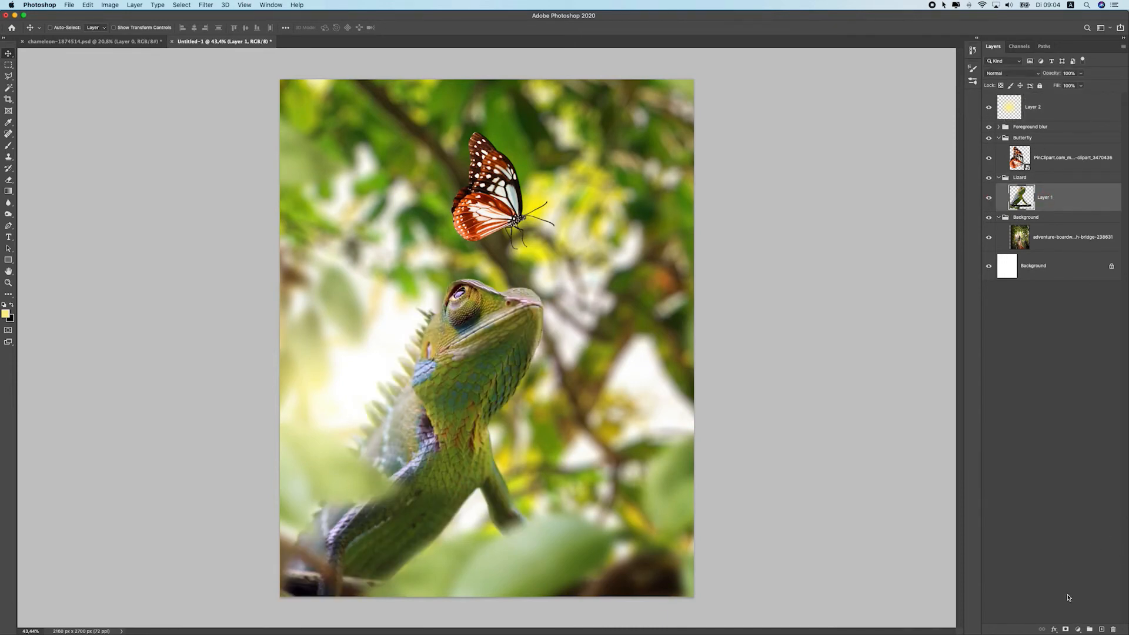
pyautogui.click(1080, 629)
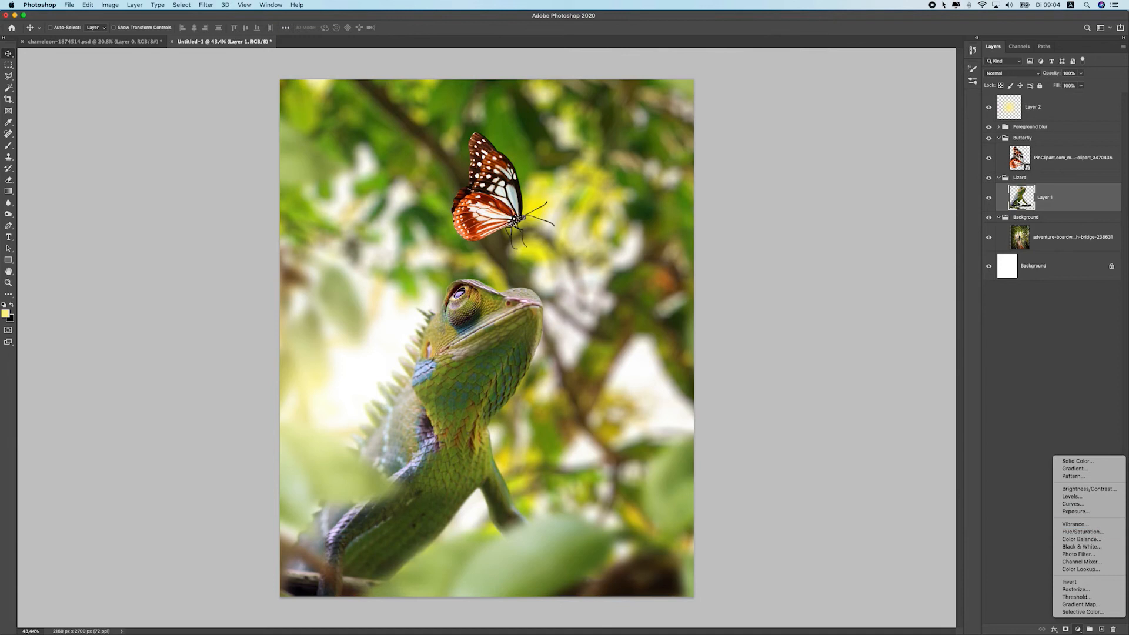
pyautogui.click(1093, 505)
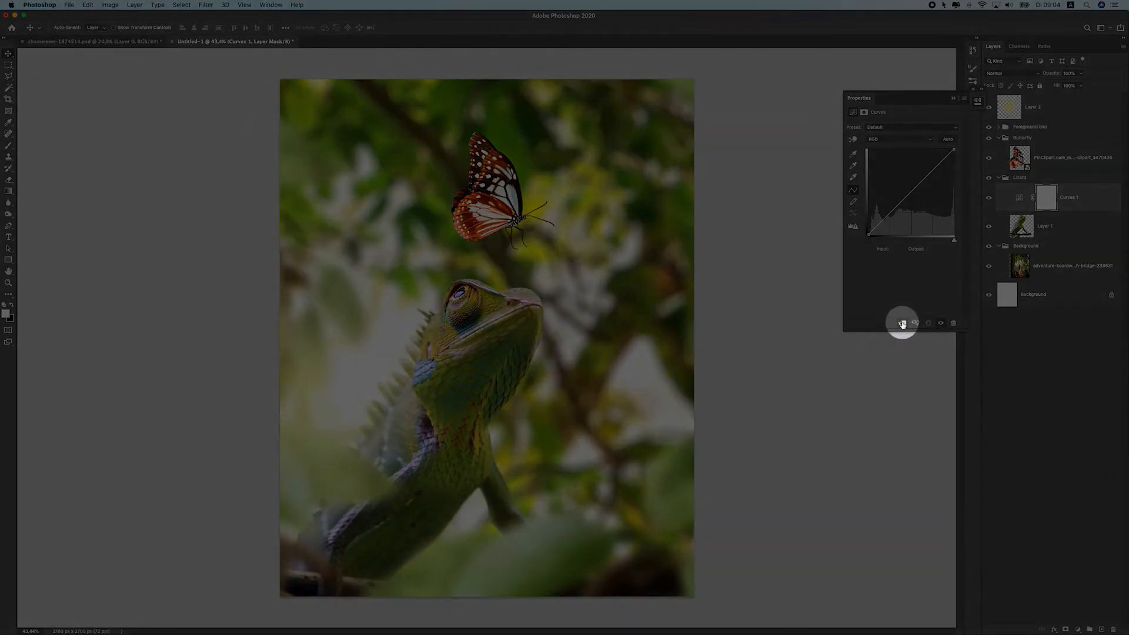
pyautogui.click(902, 322)
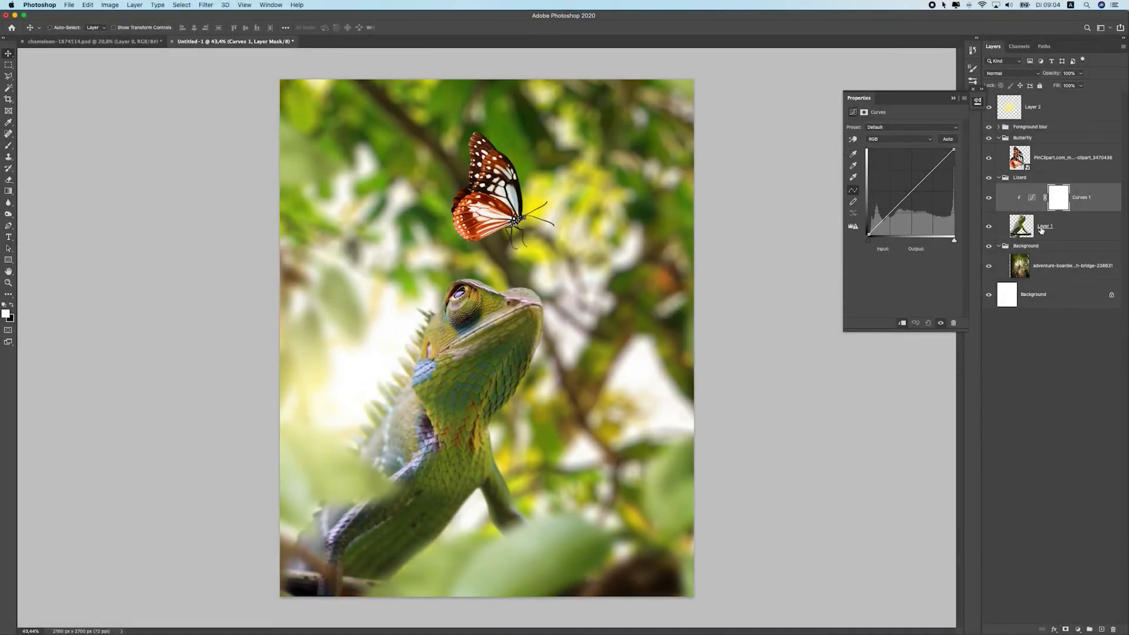
pyautogui.click(902, 323)
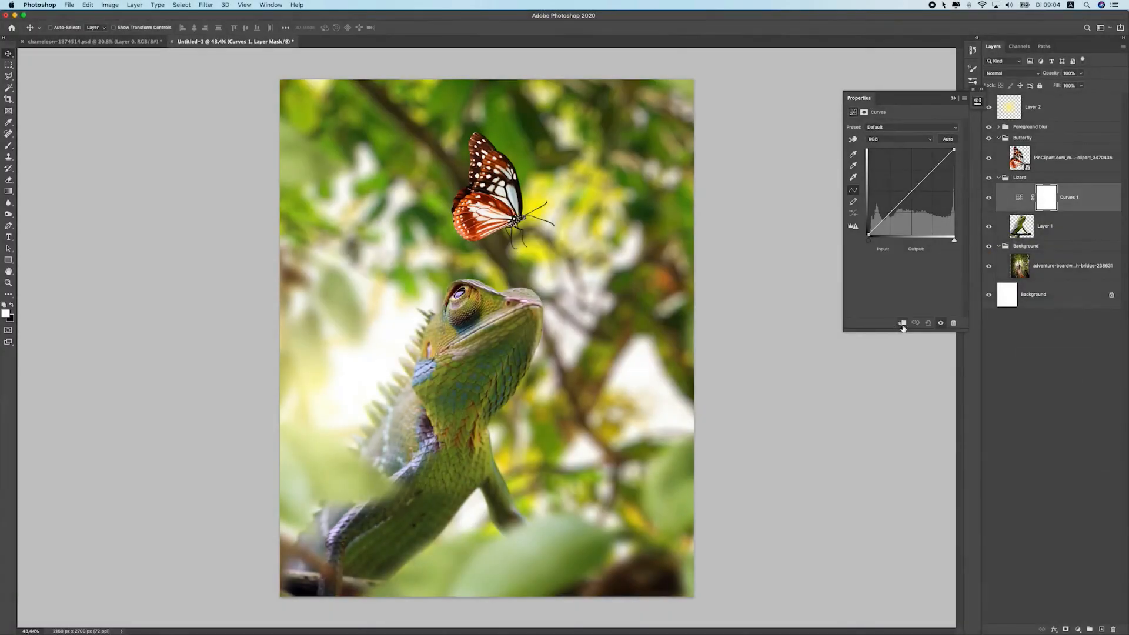
pyautogui.click(902, 323)
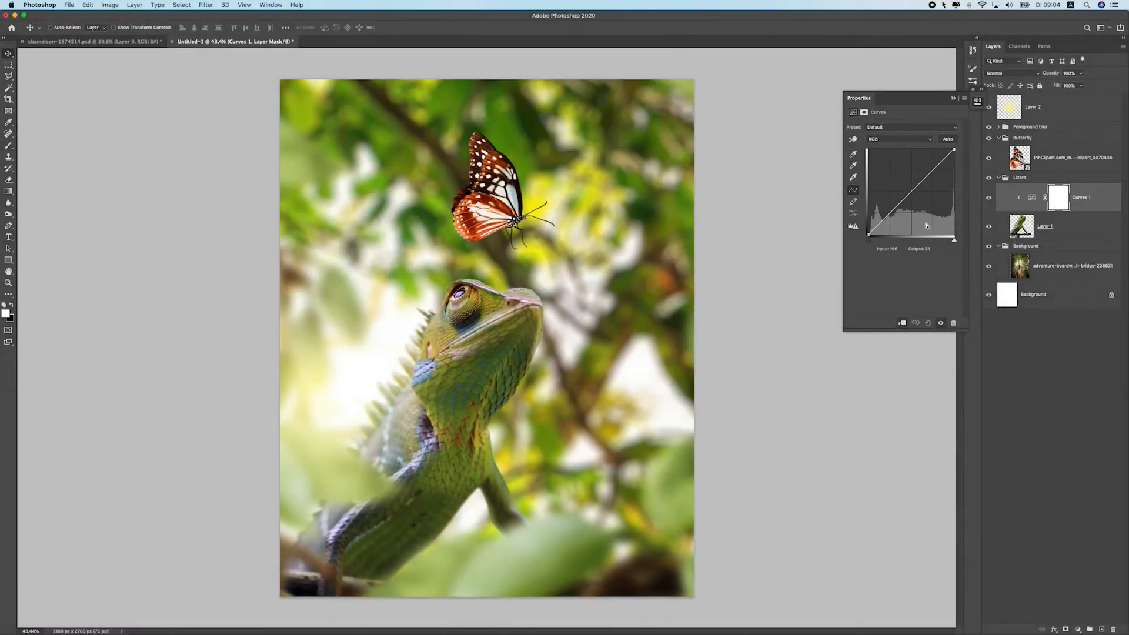
# Lower the curve's top endpoint to an output of about 182 to darken the chameleon
pyautogui.moveTo(953, 150); pyautogui.dragTo(975, 192)
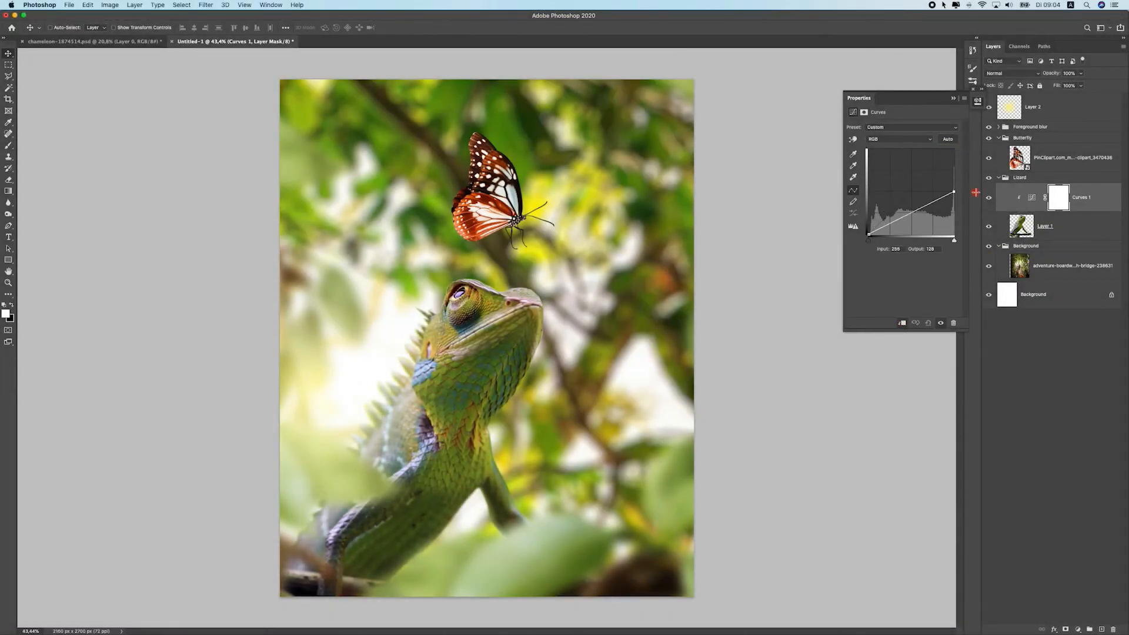
pyautogui.click(955, 139)
pyautogui.moveTo(957, 139)
pyautogui.mouseDown()
pyautogui.moveTo(965, 142)
pyautogui.moveTo(948, 154)
pyautogui.moveTo(956, 141)
pyautogui.moveTo(917, 134)
pyautogui.moveTo(977, 137)
pyautogui.mouseUp()
pyautogui.moveTo(910, 195); pyautogui.dragTo(842, 246)
pyautogui.scroll(-1, 519, 411)
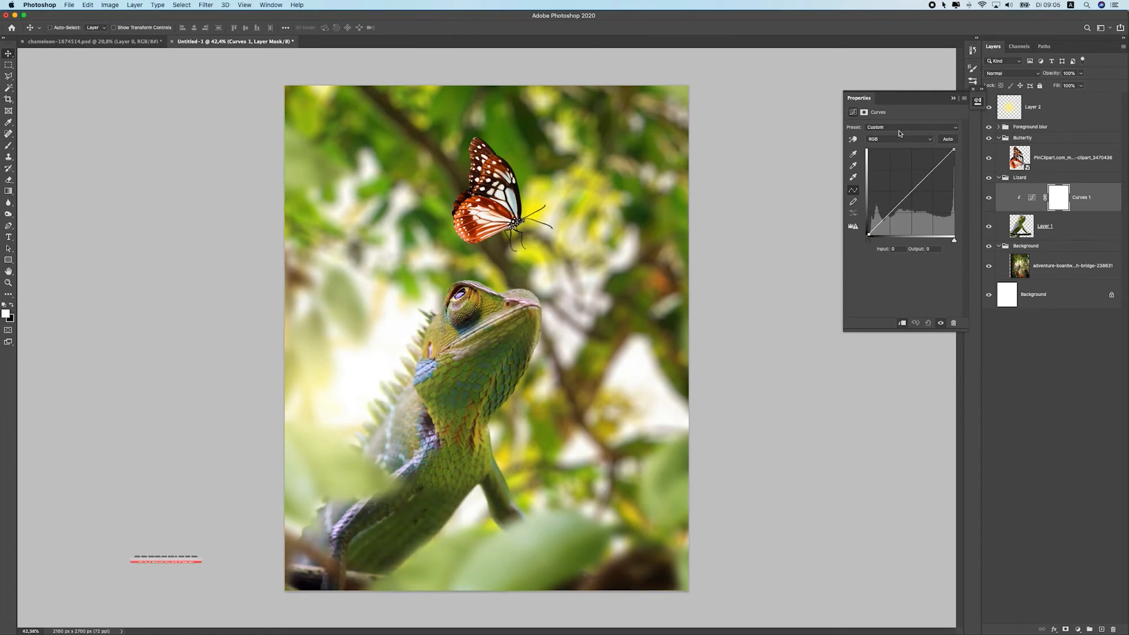
pyautogui.moveTo(954, 151); pyautogui.dragTo(989, 172)
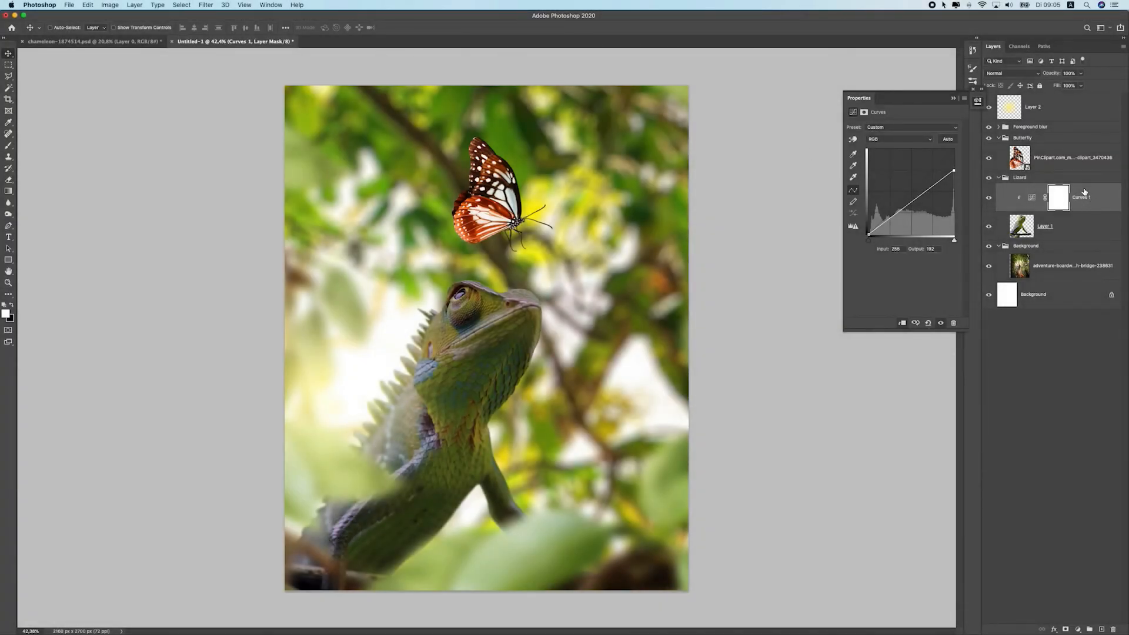
# Select the Curves layer mask and paint a test brush stroke, then undo it
pyautogui.click(1063, 200)
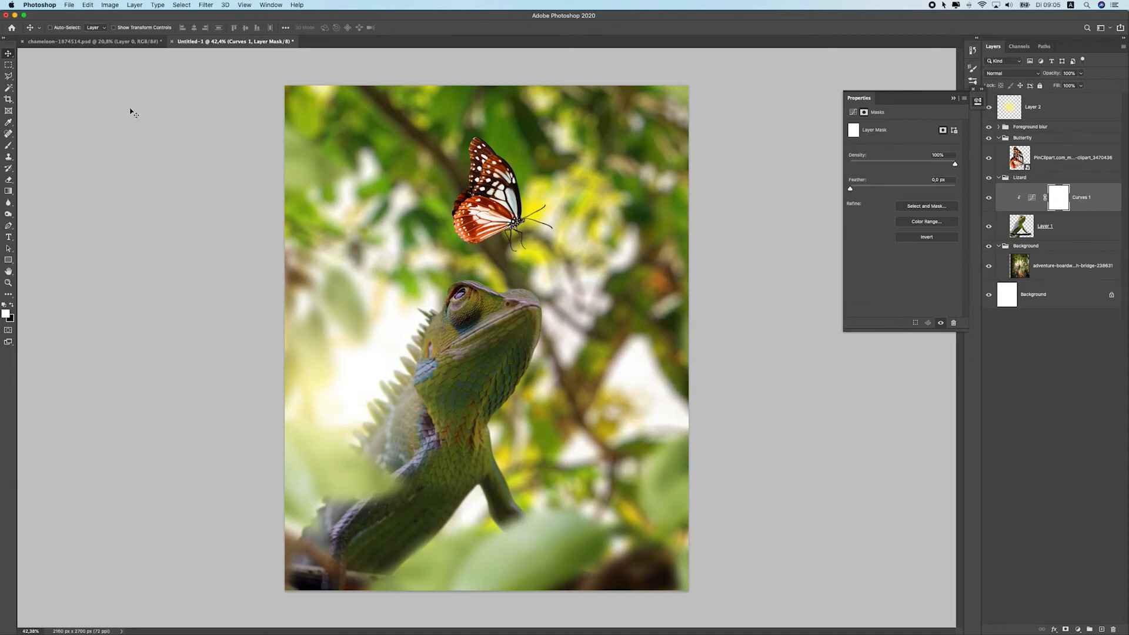
pyautogui.click(7, 147)
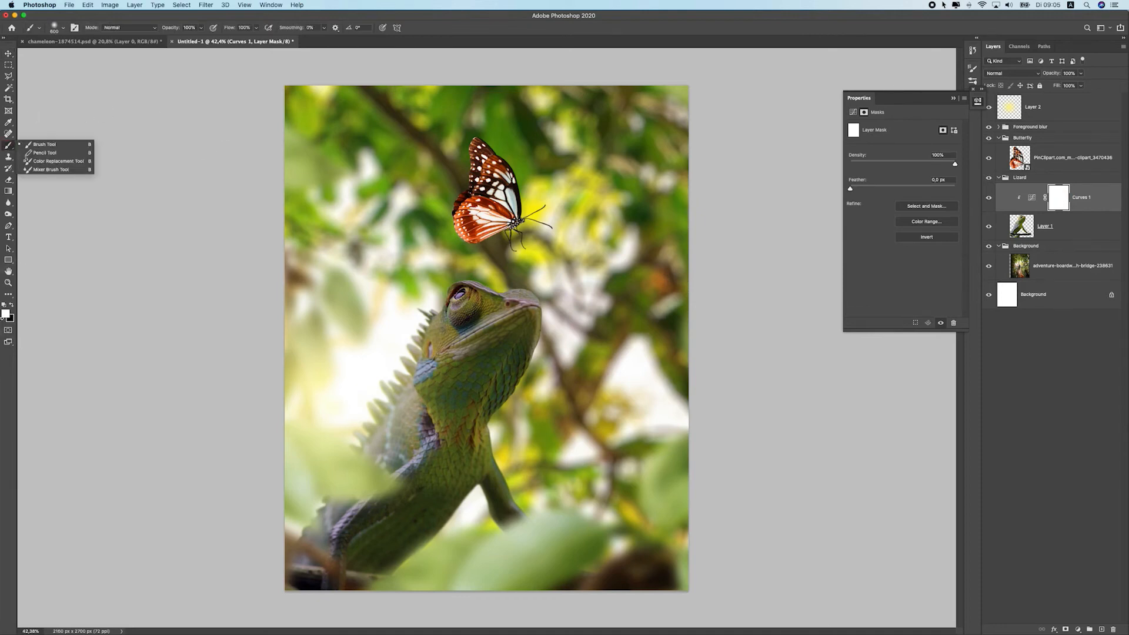
pyautogui.click(12, 307)
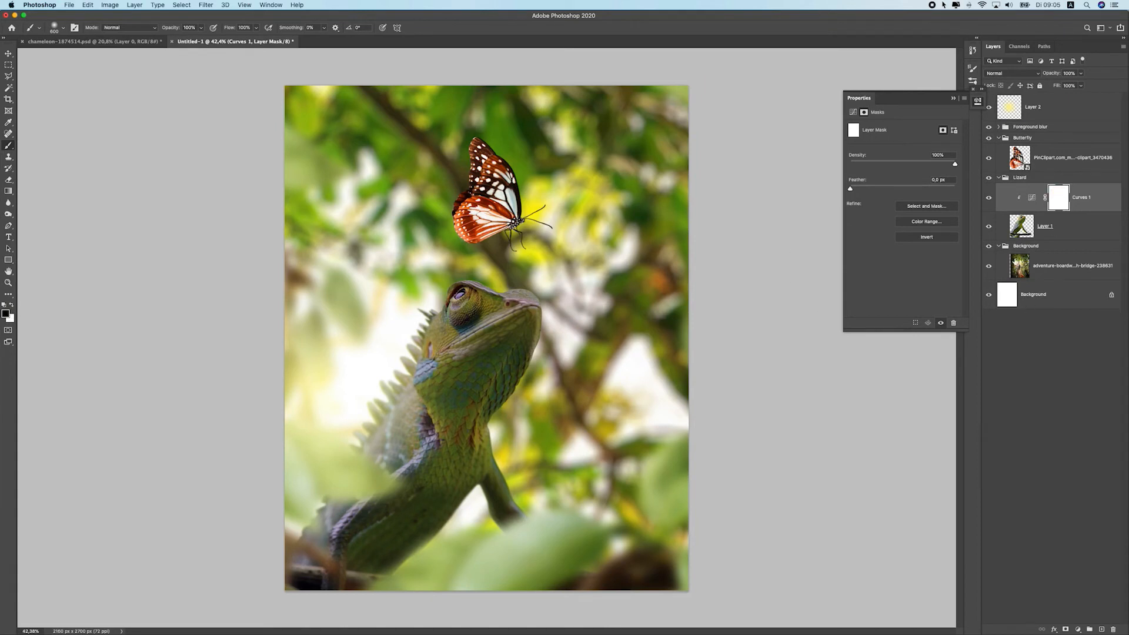
pyautogui.moveTo(458, 349)
pyautogui.mouseDown()
pyautogui.moveTo(467, 406)
pyautogui.moveTo(366, 441)
pyautogui.mouseUp()
pyautogui.press('super+z')
pyautogui.click(12, 307)
# Choose a Soft Round brush, shrink it, and paint black on the Curves mask over the chameleon's back and head
pyautogui.click(200, 28)
pyautogui.click(257, 27)
pyautogui.click(54, 28)
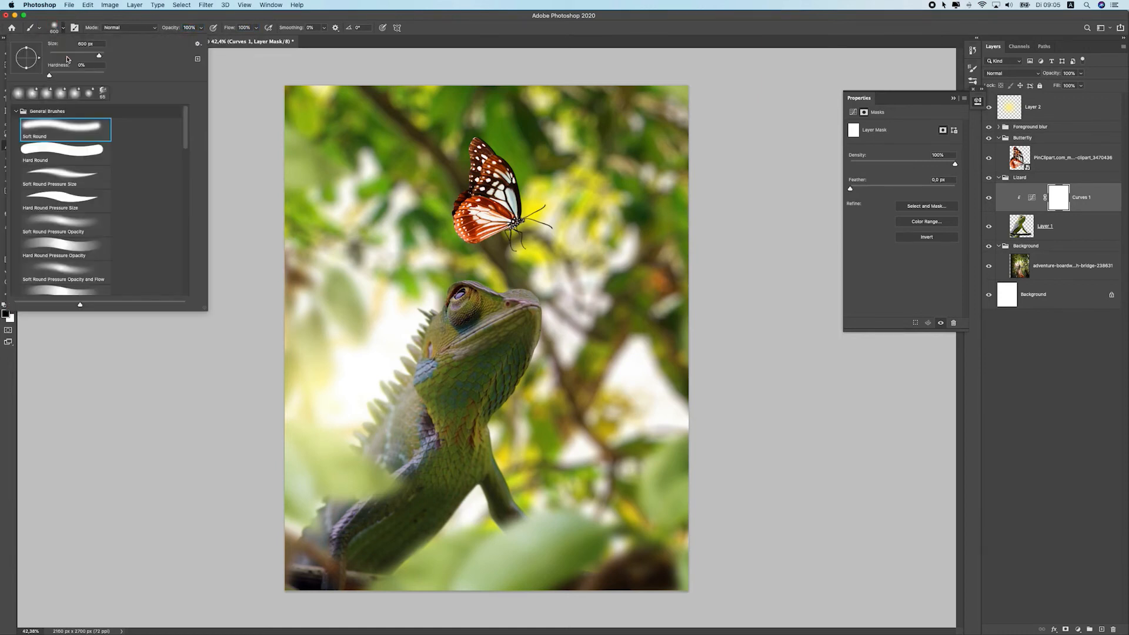
pyautogui.click(43, 127)
pyautogui.click(169, 19)
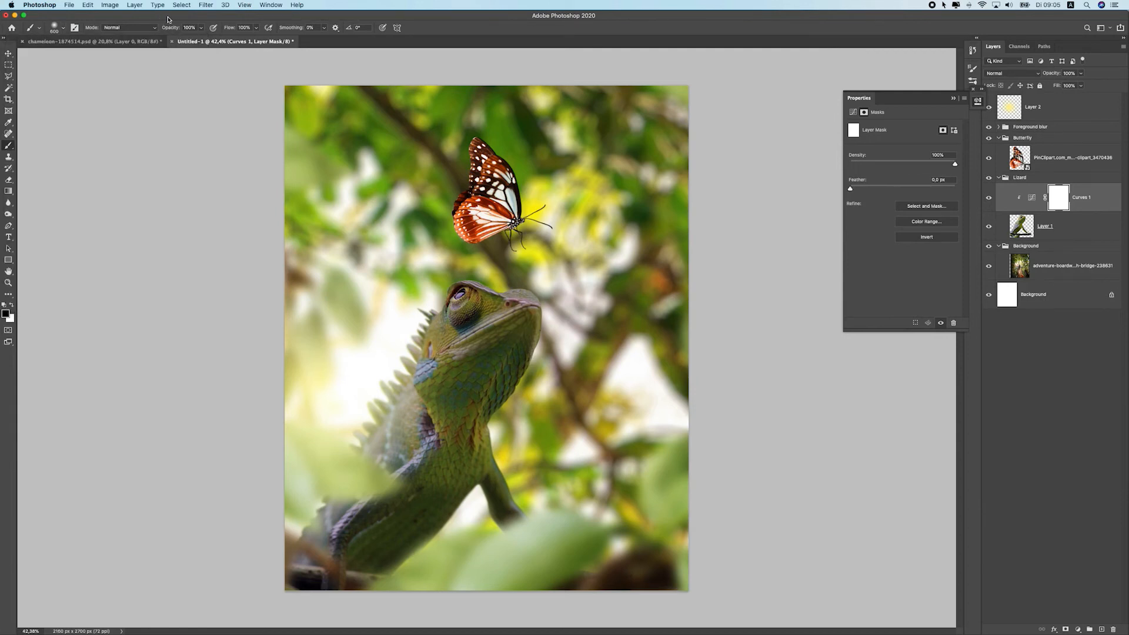
pyautogui.press('[')
pyautogui.press('[')
pyautogui.press('[')
pyautogui.press('[')
pyautogui.press('[')
pyautogui.moveTo(358, 453); pyautogui.dragTo(397, 337)
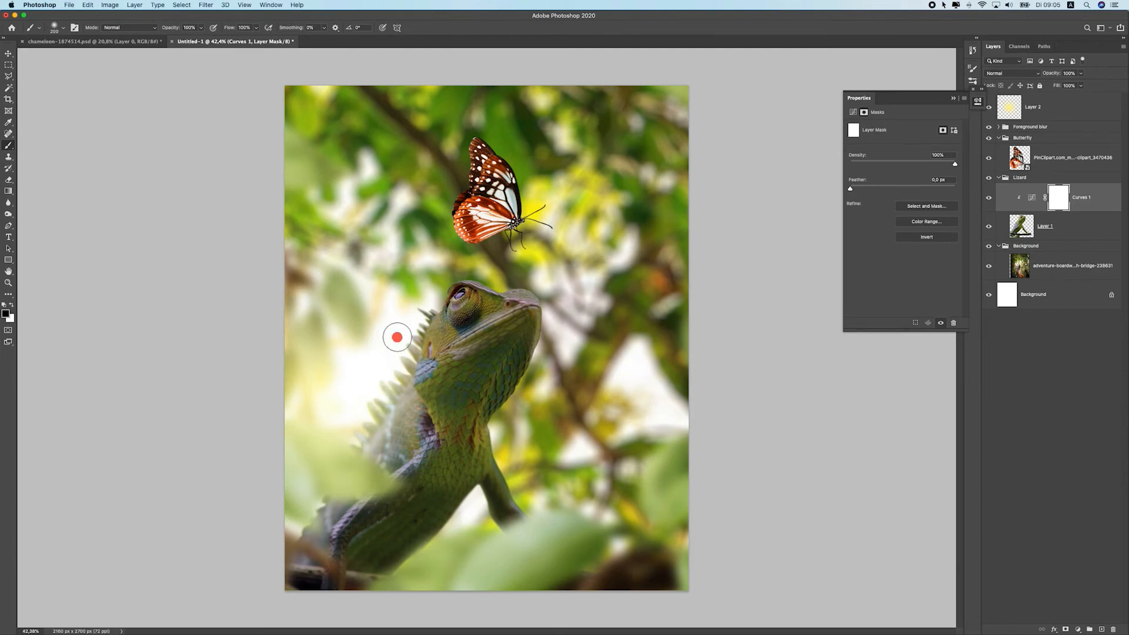
pyautogui.moveTo(409, 477)
pyautogui.mouseDown()
pyautogui.moveTo(415, 347)
pyautogui.moveTo(409, 387)
pyautogui.moveTo(397, 346)
pyautogui.moveTo(413, 395)
pyautogui.moveTo(458, 275)
pyautogui.moveTo(476, 273)
pyautogui.moveTo(418, 365)
pyautogui.moveTo(496, 272)
pyautogui.mouseUp()
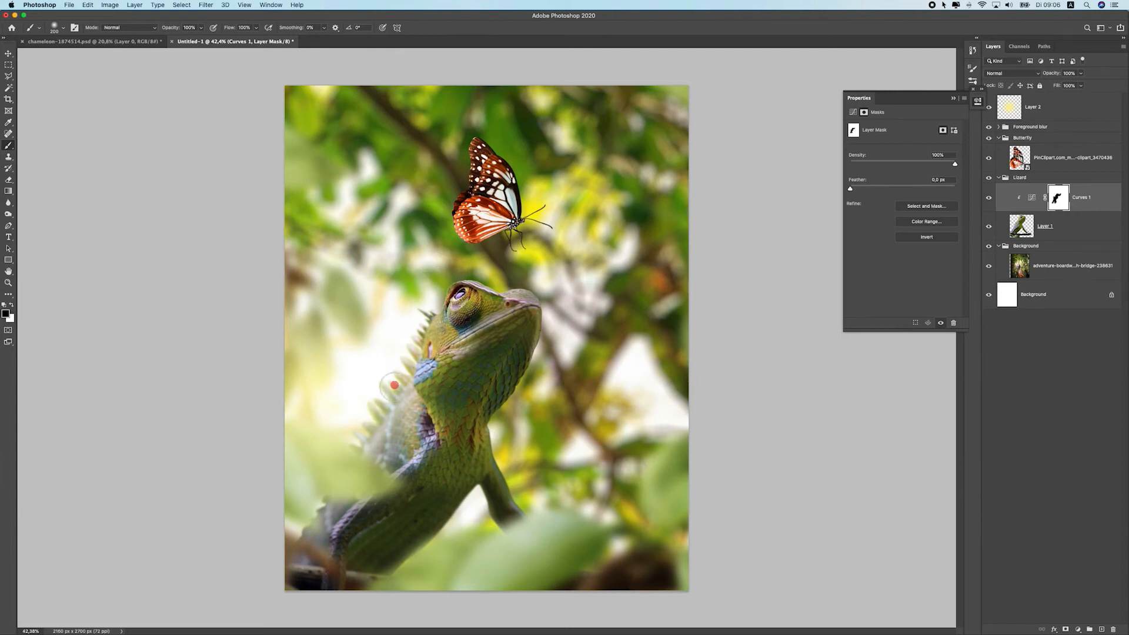
# Continue painting black on the Curves mask over the chameleon's lower body and tail, resizing the brush as needed
pyautogui.moveTo(347, 467); pyautogui.dragTo(323, 485)
pyautogui.press('[')
pyautogui.moveTo(433, 435)
pyautogui.mouseDown()
pyautogui.moveTo(315, 550)
pyautogui.moveTo(361, 504)
pyautogui.moveTo(340, 517)
pyautogui.moveTo(329, 561)
pyautogui.moveTo(285, 561)
pyautogui.moveTo(277, 549)
pyautogui.moveTo(298, 510)
pyautogui.moveTo(330, 512)
pyautogui.mouseUp()
pyautogui.click(287, 562)
pyautogui.press(']')
pyautogui.moveTo(346, 427); pyautogui.dragTo(310, 523)
pyautogui.click(417, 423)
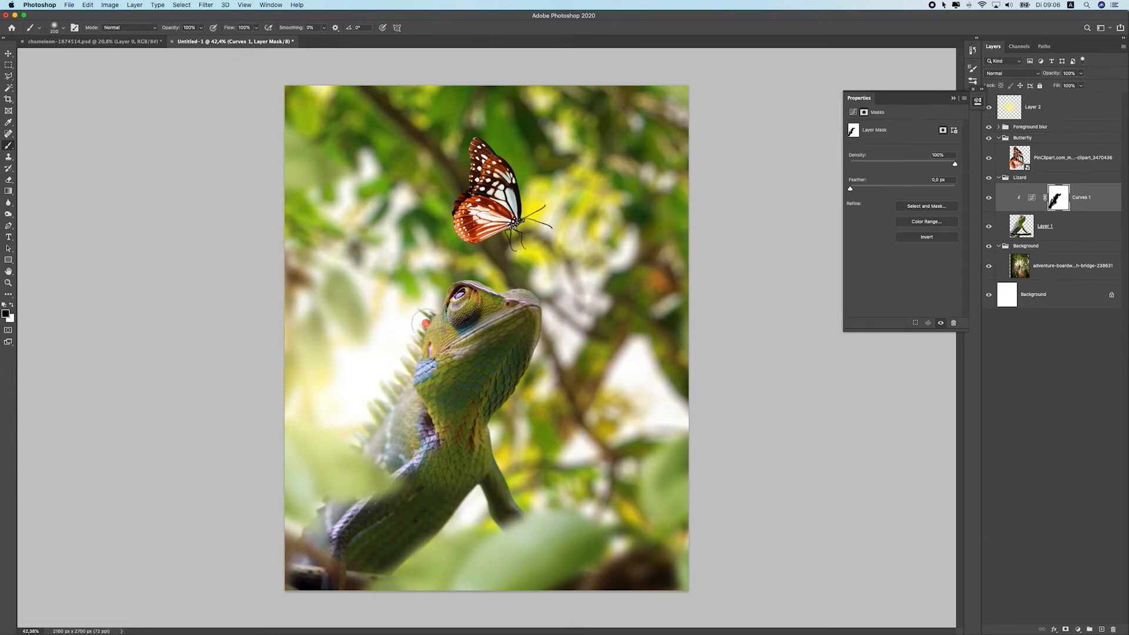
pyautogui.press('[')
pyautogui.press('[')
pyautogui.press('[')
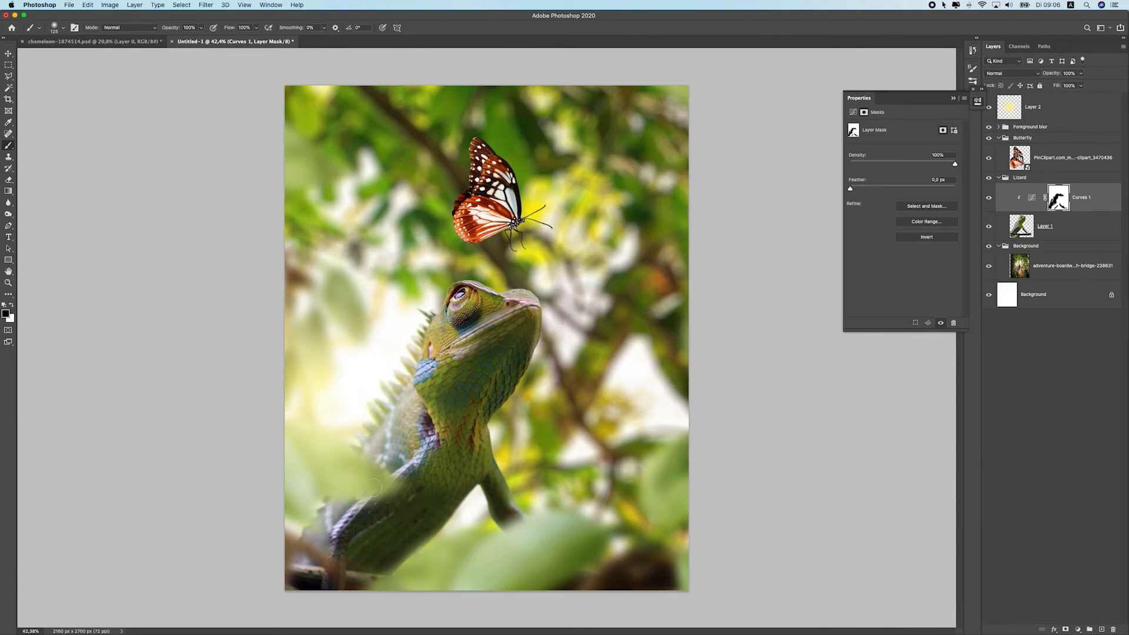
# Toggle the Curves layer's visibility to compare the chameleon before and after the adjustment
pyautogui.scroll(-10, 423, 482)
pyautogui.scroll(8, 428, 480)
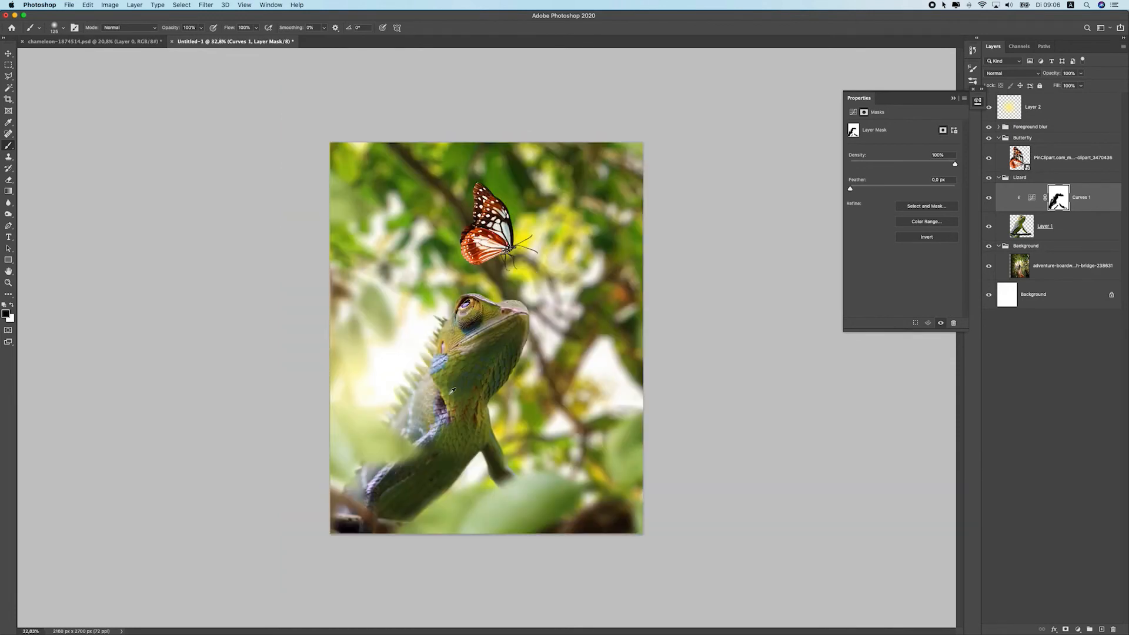
pyautogui.click(989, 196)
pyautogui.click(989, 197)
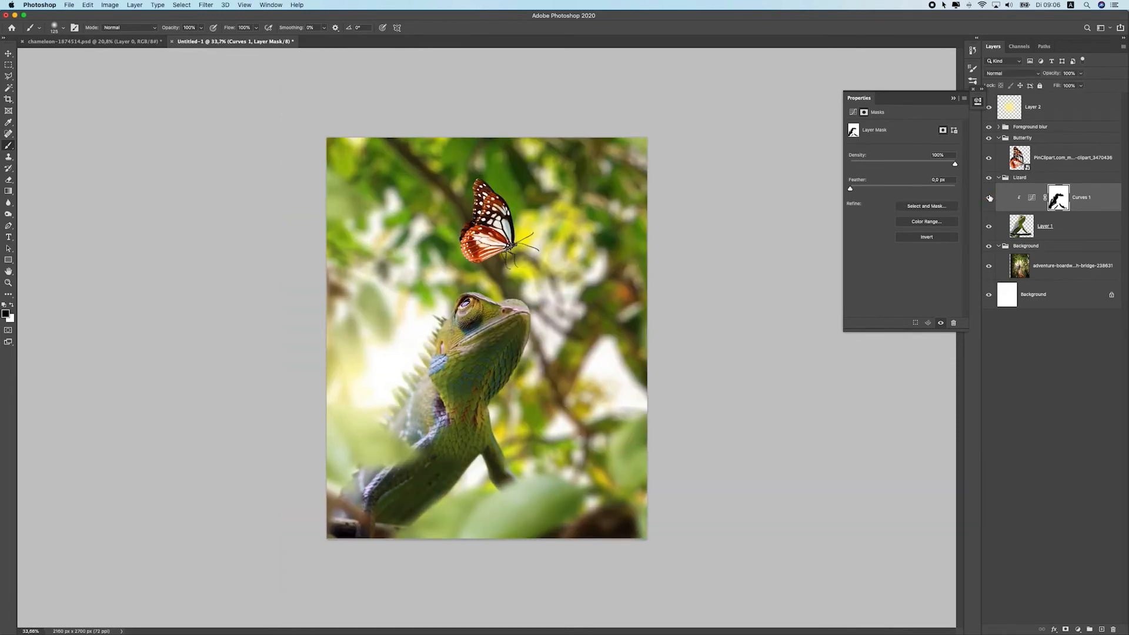
# Add a midpoint to the Curves curve and delete it again
pyautogui.click(1030, 198)
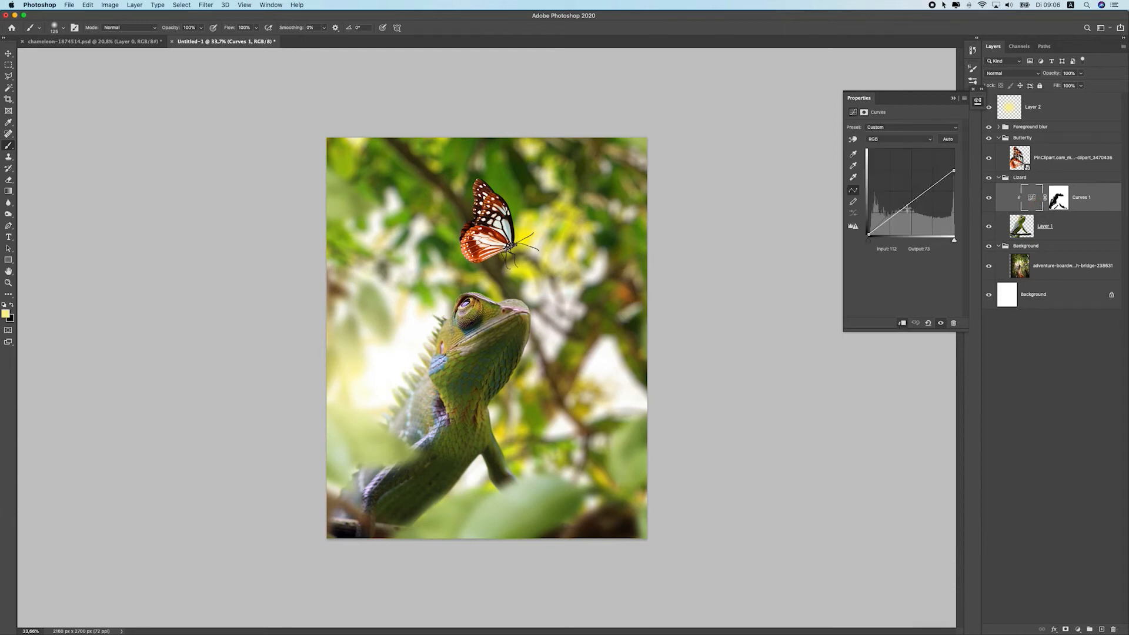
pyautogui.moveTo(910, 203); pyautogui.dragTo(914, 206)
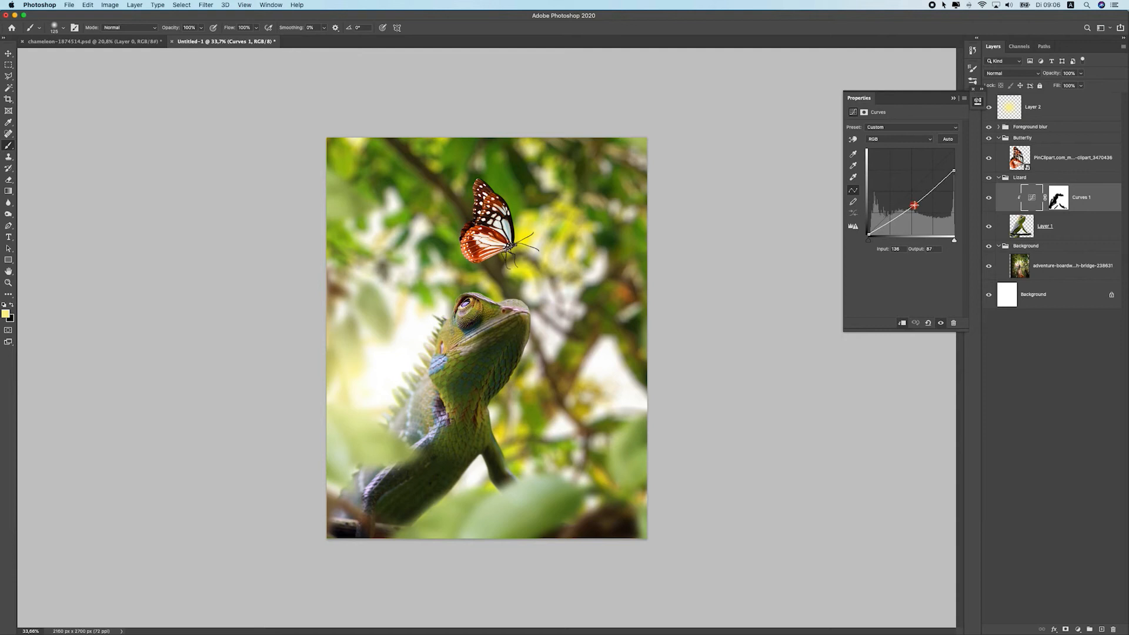
pyautogui.press('Delete')
pyautogui.moveTo(911, 203); pyautogui.dragTo(911, 203)
pyautogui.scroll(-10, 466, 326)
pyautogui.scroll(10, 460, 352)
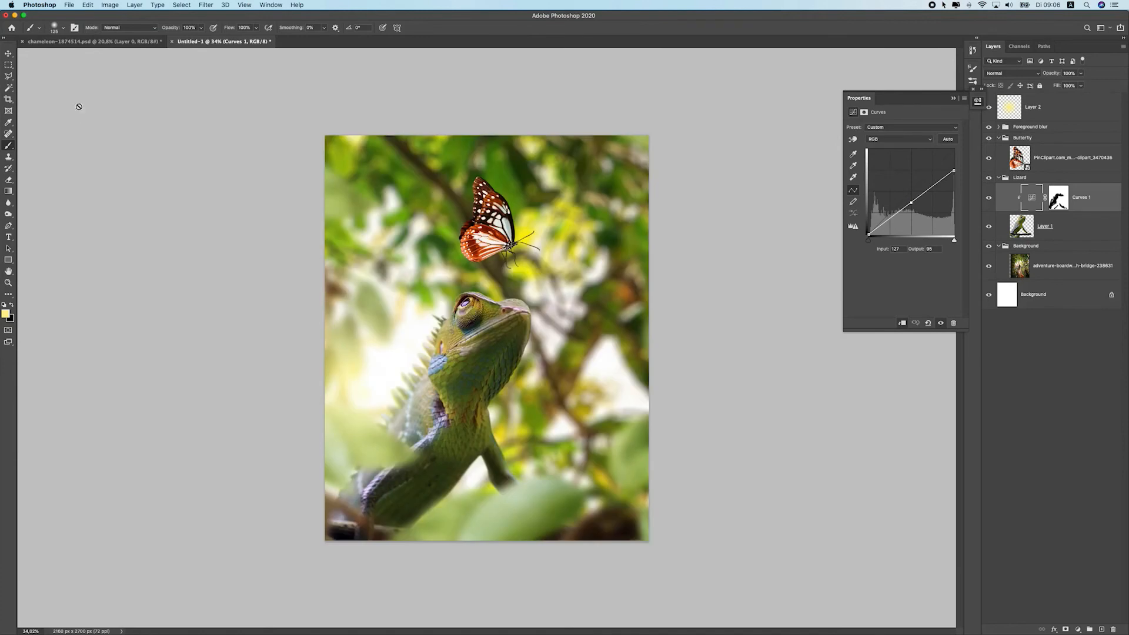
# Move the yellow glow layer and scale it down to about 78% with Free Transform beside the chameleon
pyautogui.click(7, 52)
pyautogui.scroll(-10, 509, 396)
pyautogui.scroll(10, 510, 396)
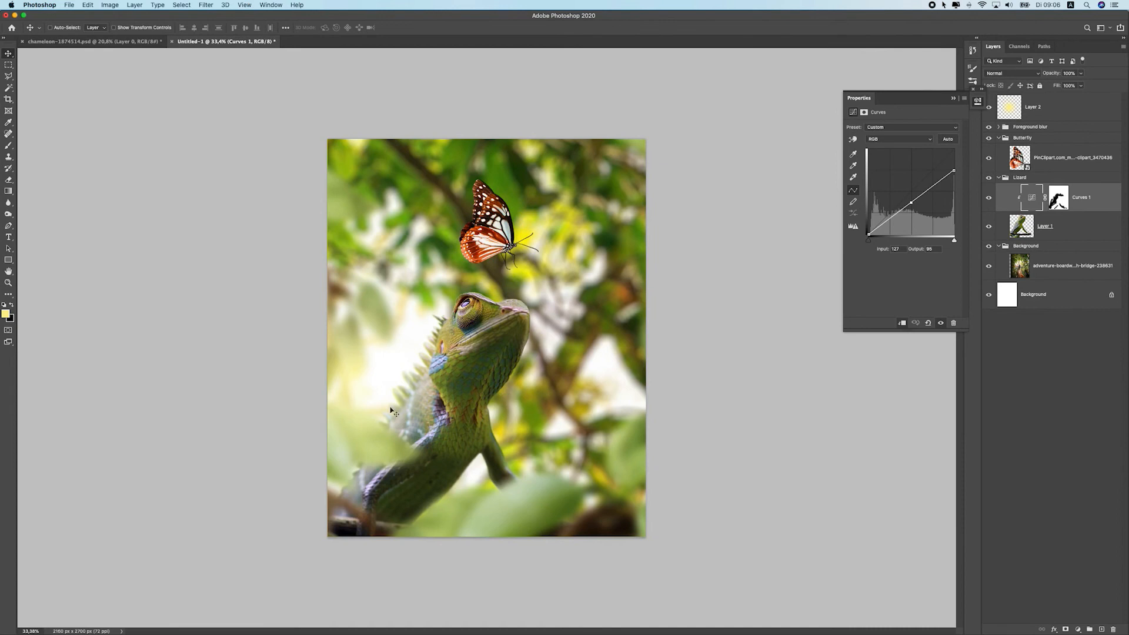
pyautogui.keyDown('super'); pyautogui.click(387, 339); pyautogui.keyUp('super')
pyautogui.moveTo(405, 394); pyautogui.dragTo(434, 331)
pyautogui.press('super+t')
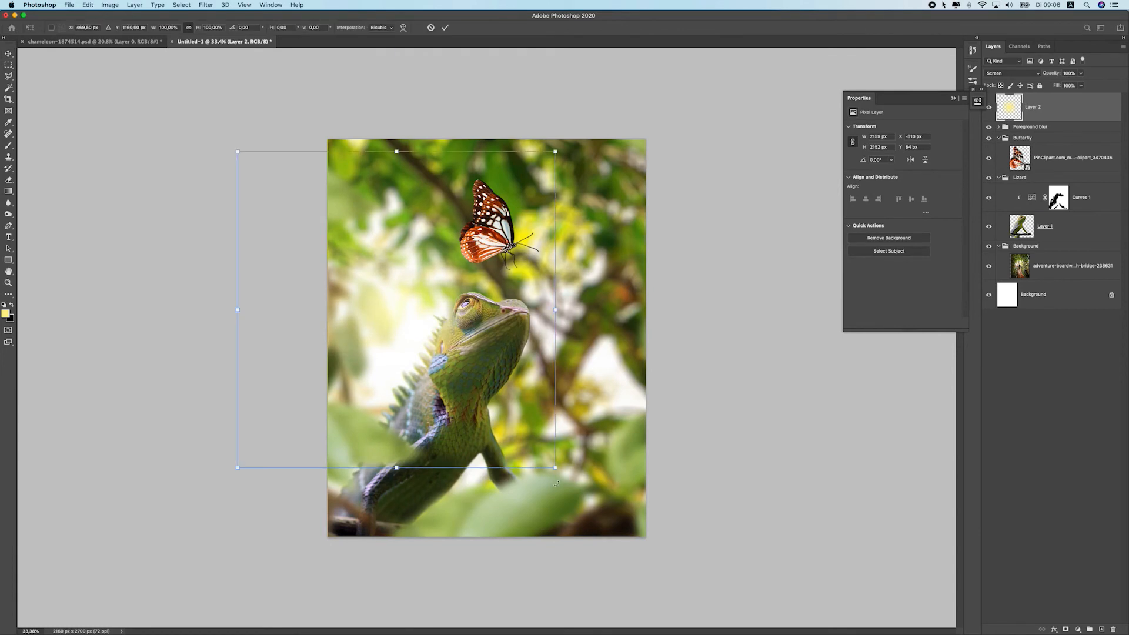
pyautogui.moveTo(548, 470); pyautogui.dragTo(520, 443)
pyautogui.moveTo(459, 379); pyautogui.dragTo(475, 403)
pyautogui.moveTo(524, 222); pyautogui.dragTo(536, 210)
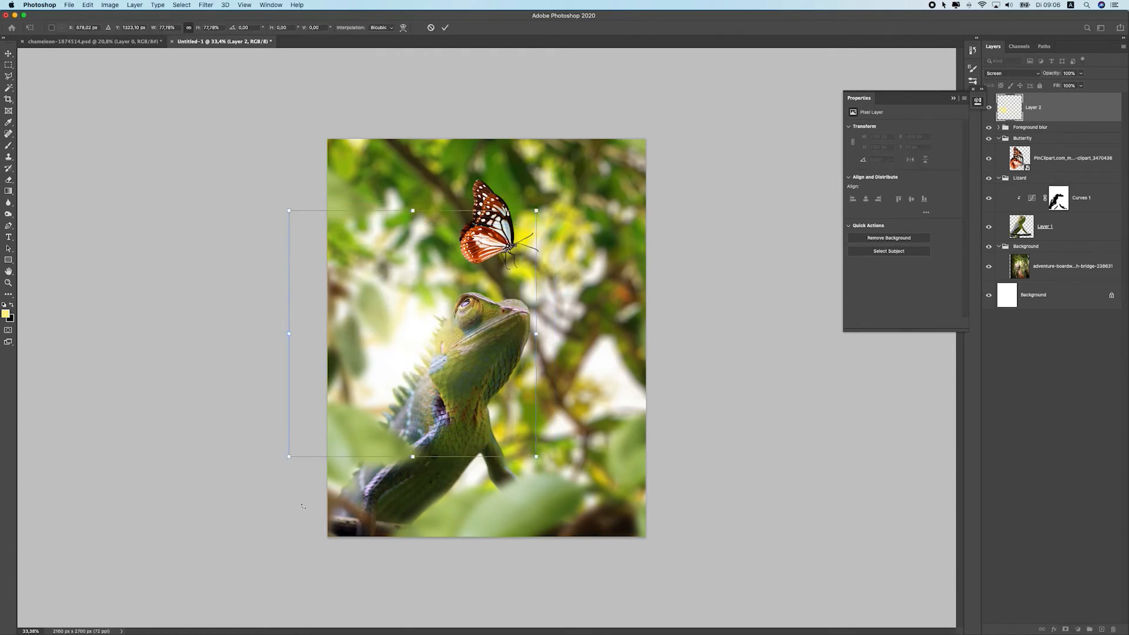
pyautogui.press('Return')
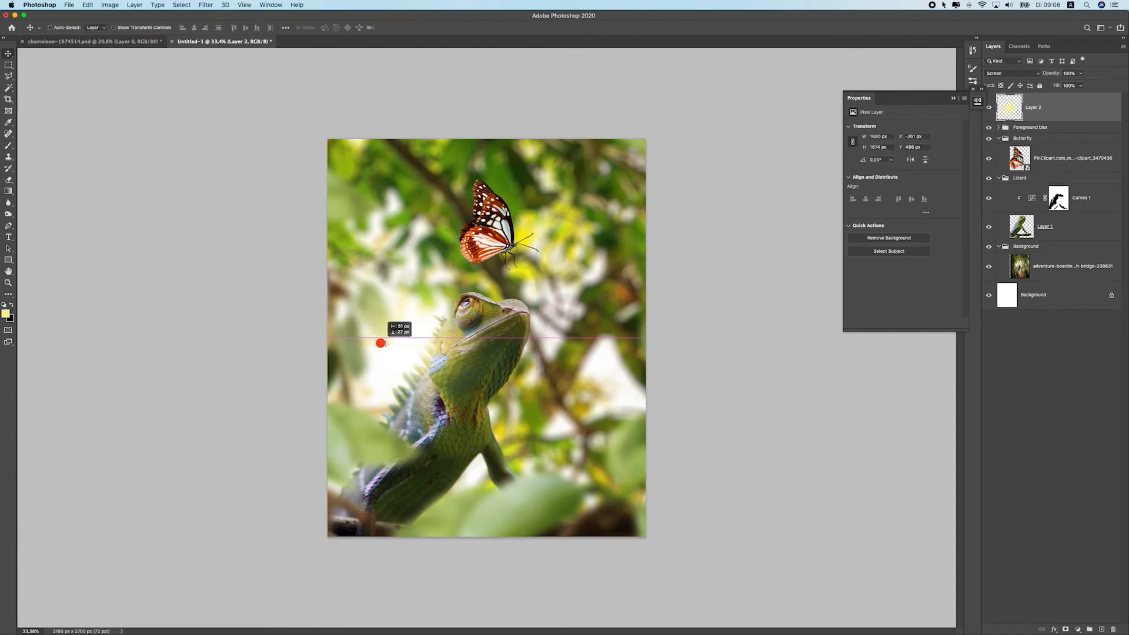
# Add a new empty layer above the Curves layer and clip it to the chameleon
pyautogui.click(1105, 200)
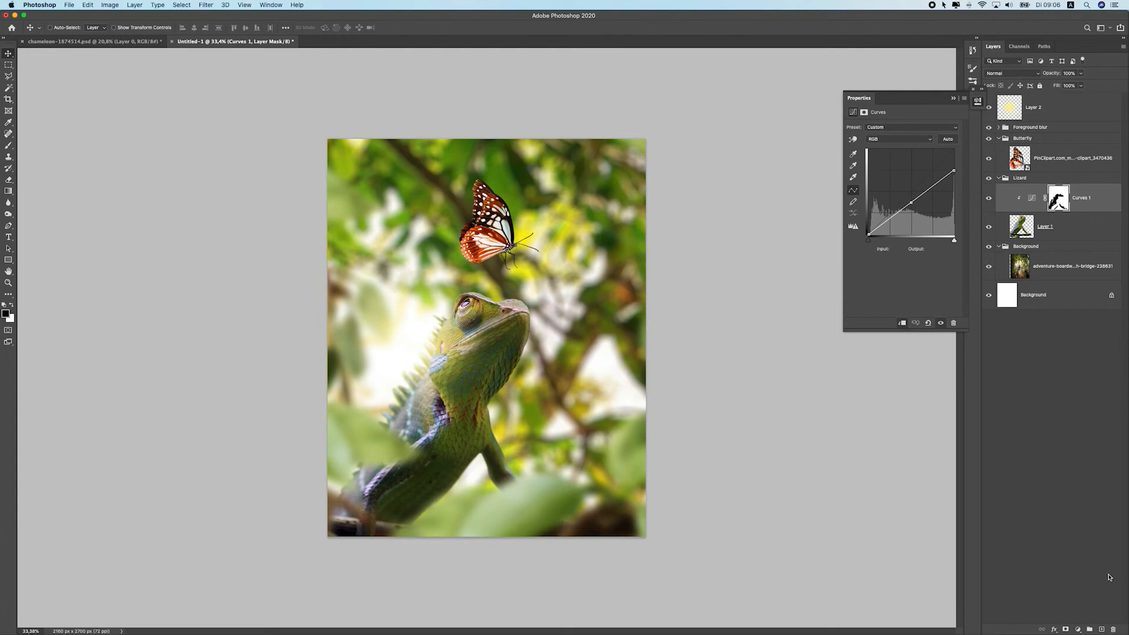
pyautogui.click(1103, 629)
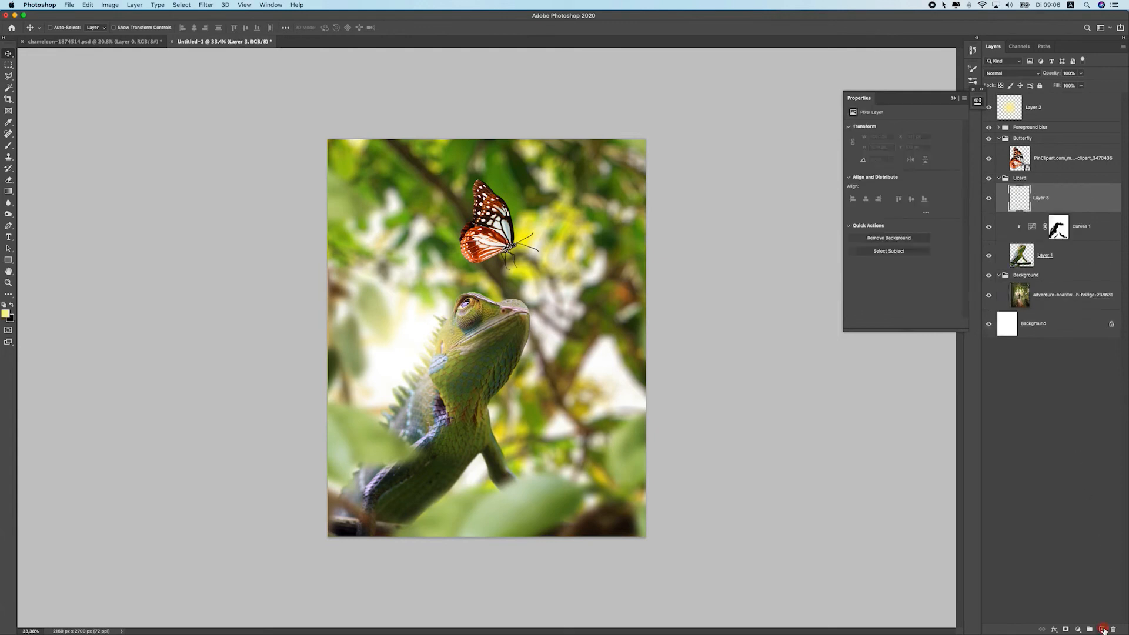
pyautogui.rightClick(1068, 198)
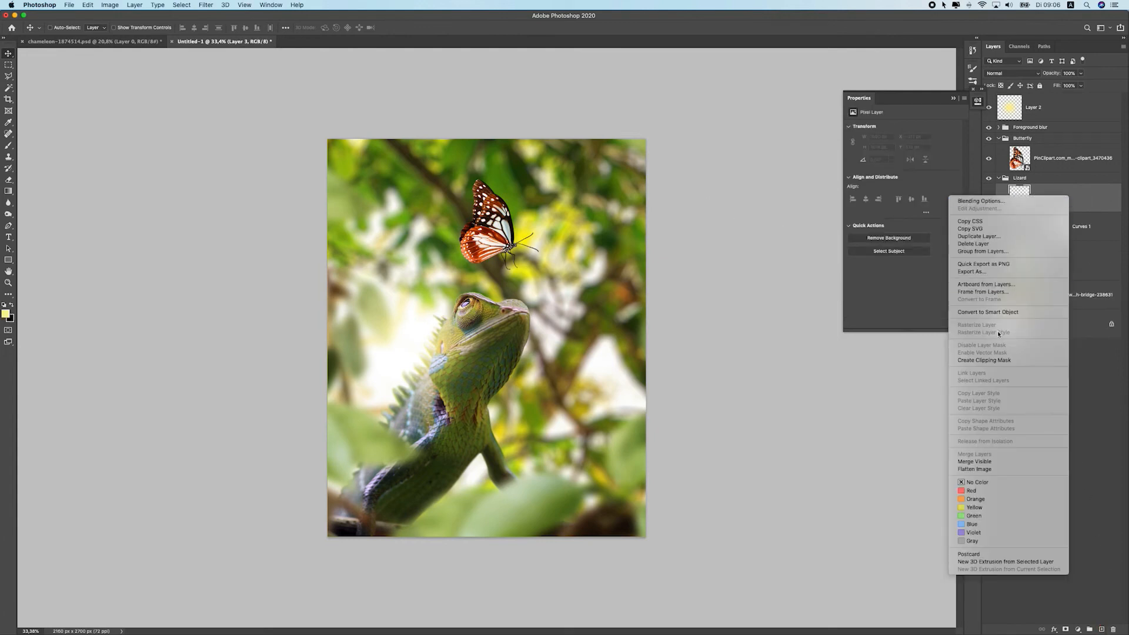
pyautogui.click(997, 360)
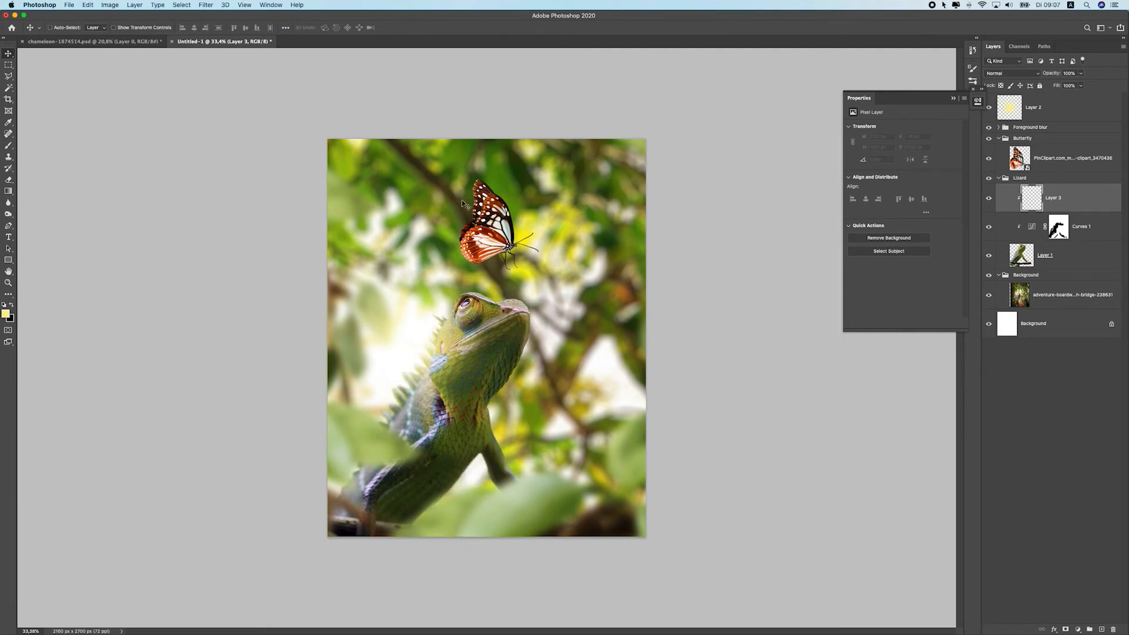
# Fill the new clipped layer with 50% Gray
pyautogui.click(89, 4)
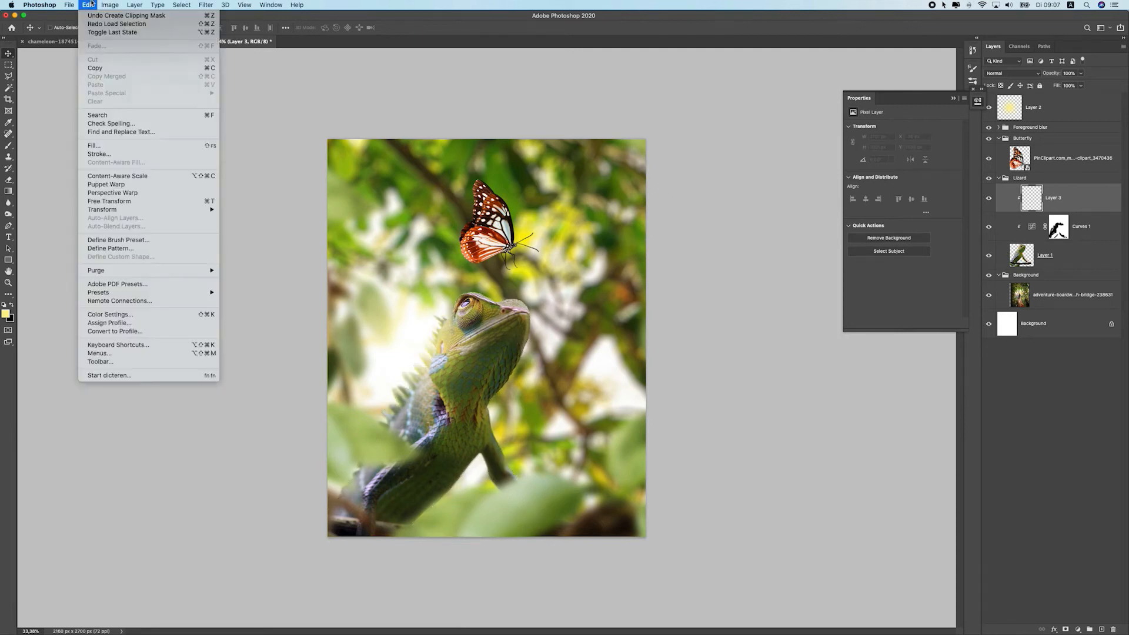
pyautogui.click(94, 145)
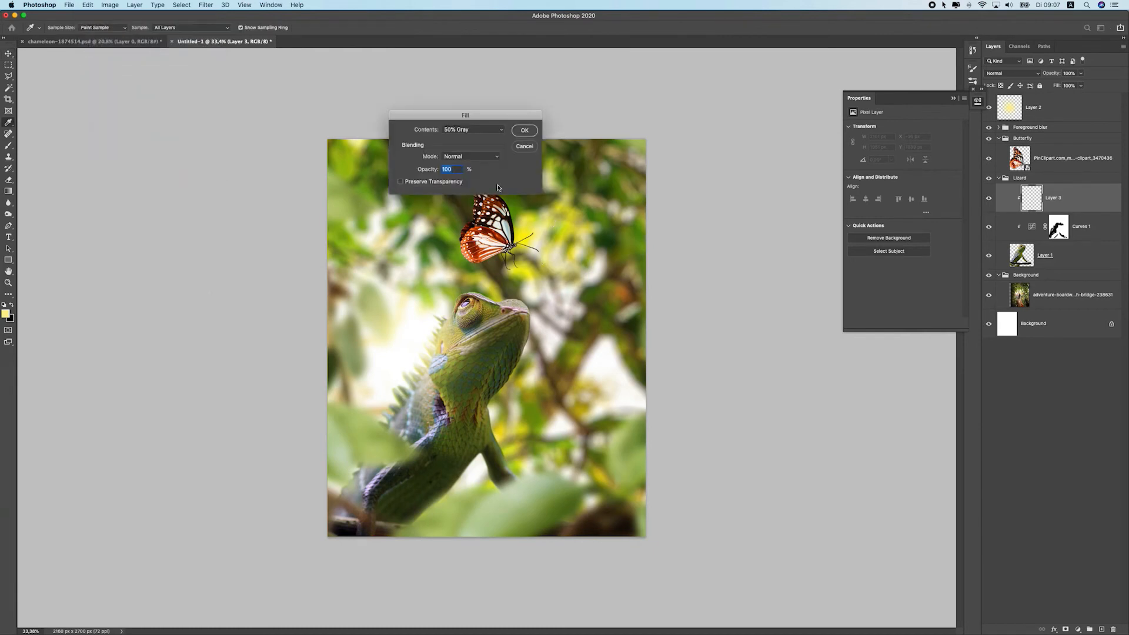
pyautogui.click(471, 128)
pyautogui.click(471, 129)
pyautogui.click(525, 130)
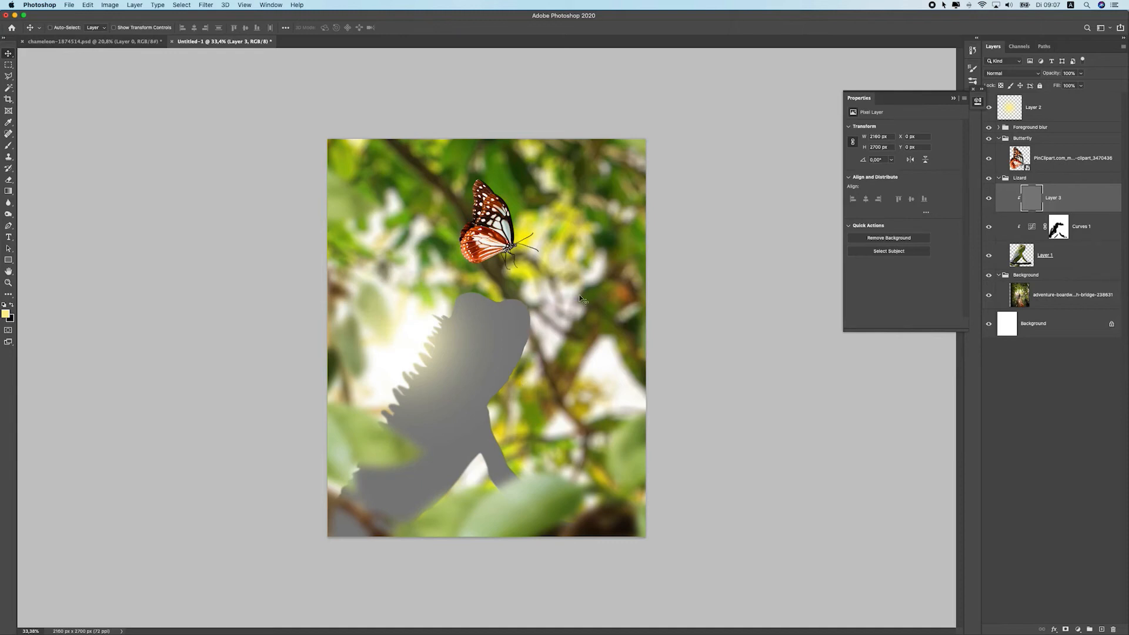
# Set the gray clipped layer's blending mode to Overlay
pyautogui.click(986, 74)
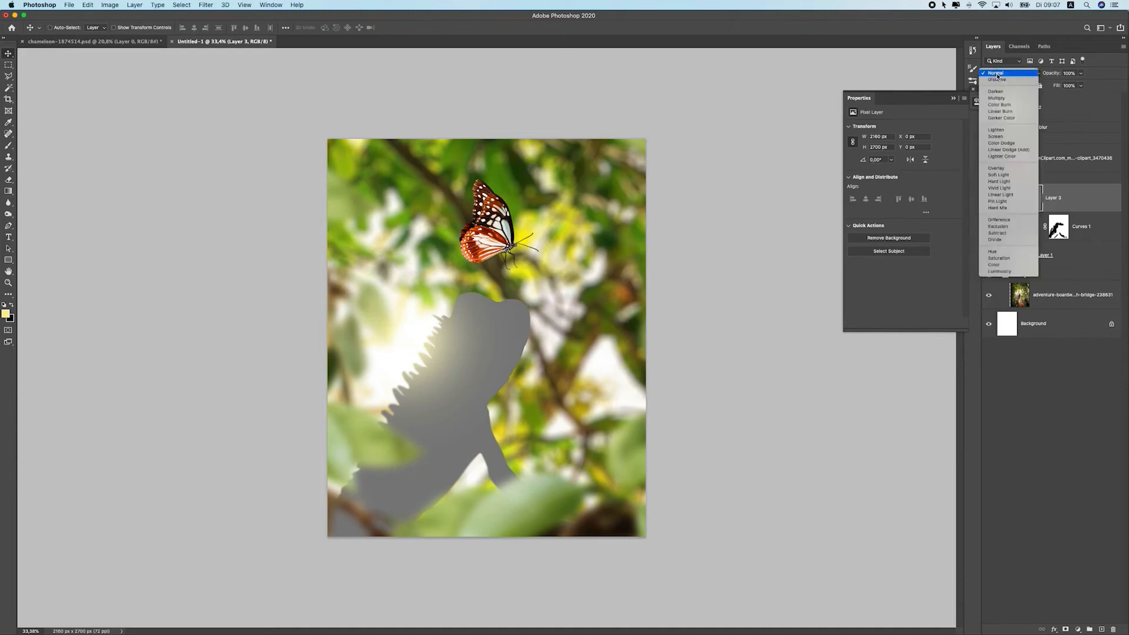
pyautogui.click(1019, 169)
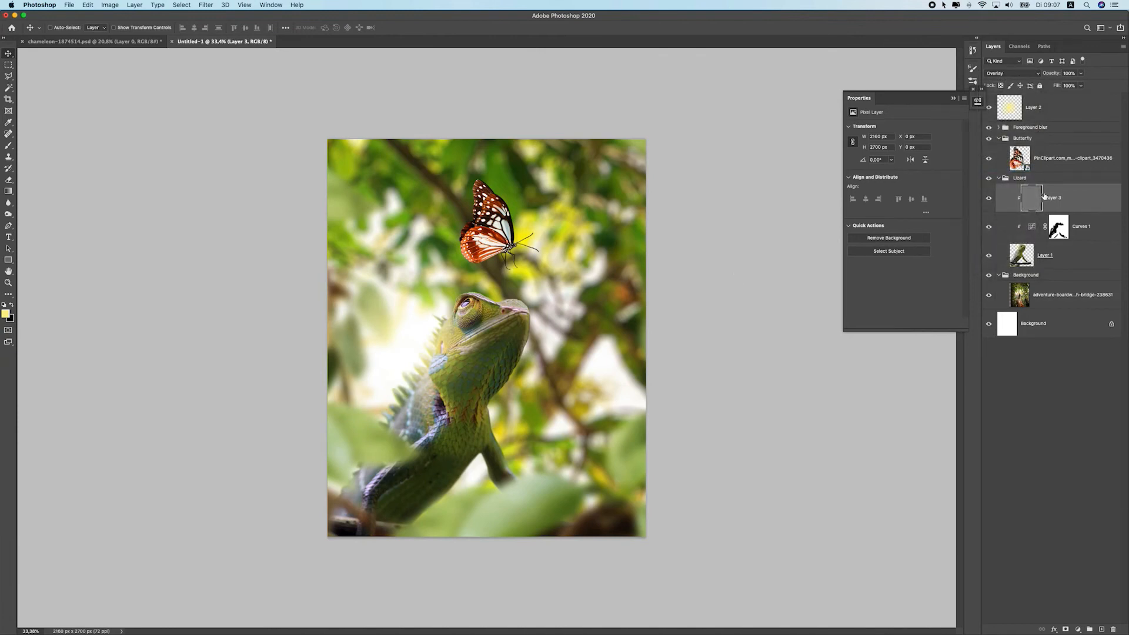
pyautogui.press('super+plus')
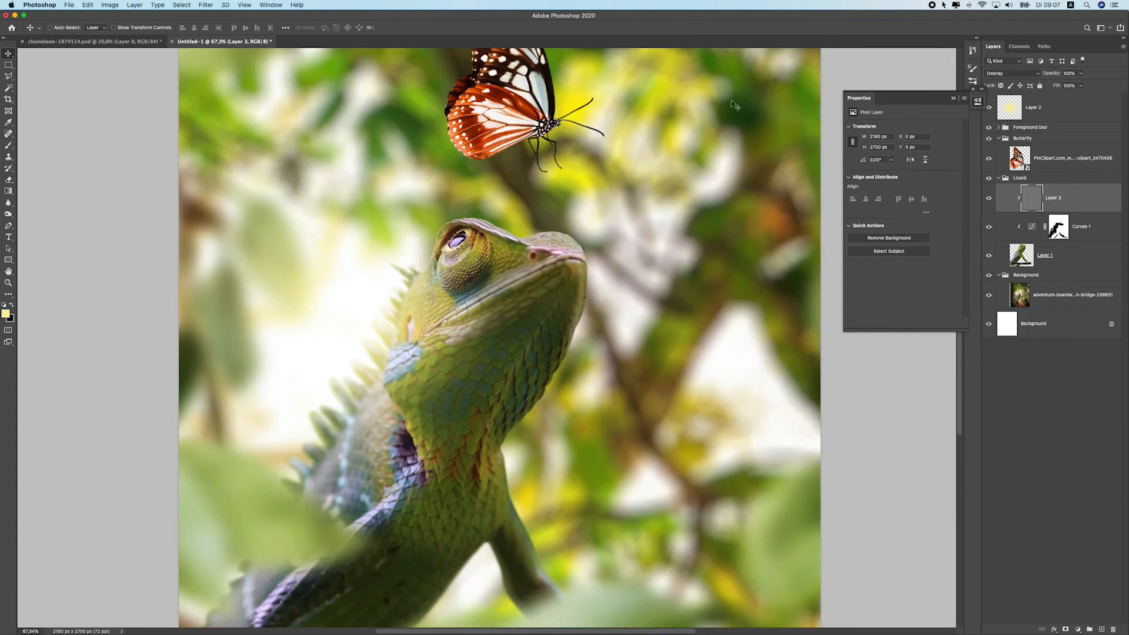
pyautogui.click(12, 182)
pyautogui.click(10, 191)
pyautogui.click(9, 203)
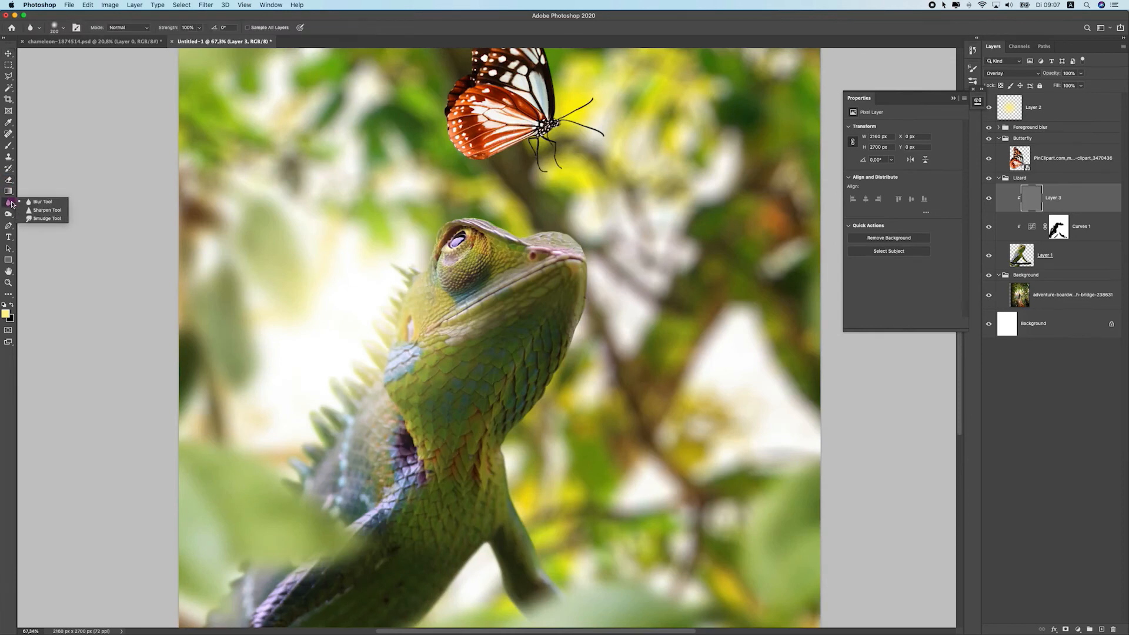
pyautogui.click(8, 214)
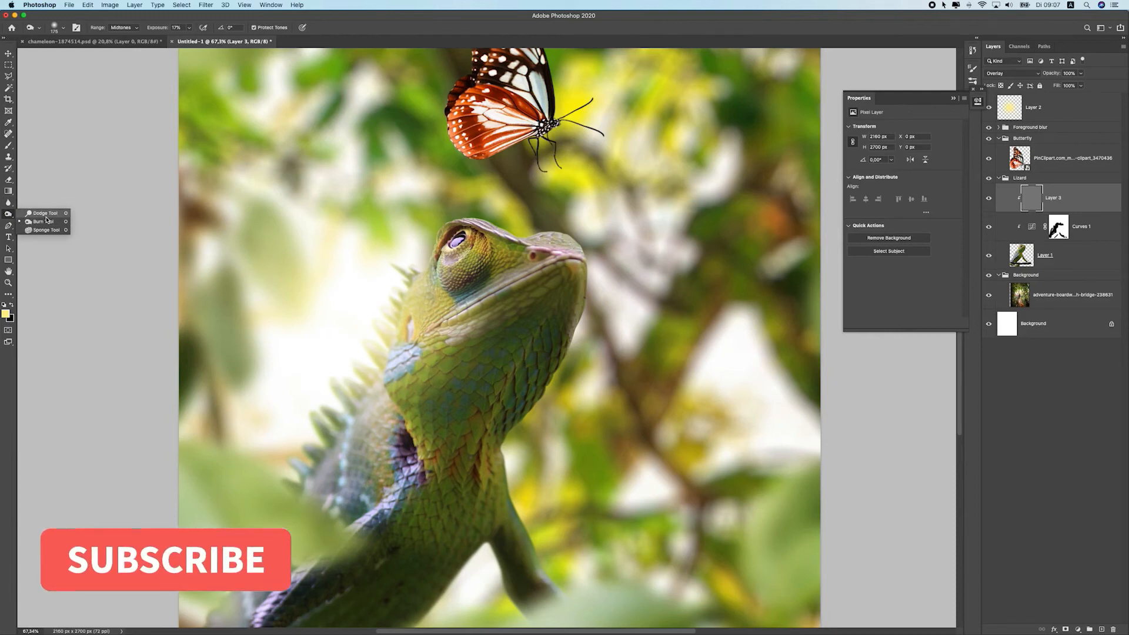
pyautogui.click(46, 221)
pyautogui.click(1033, 262)
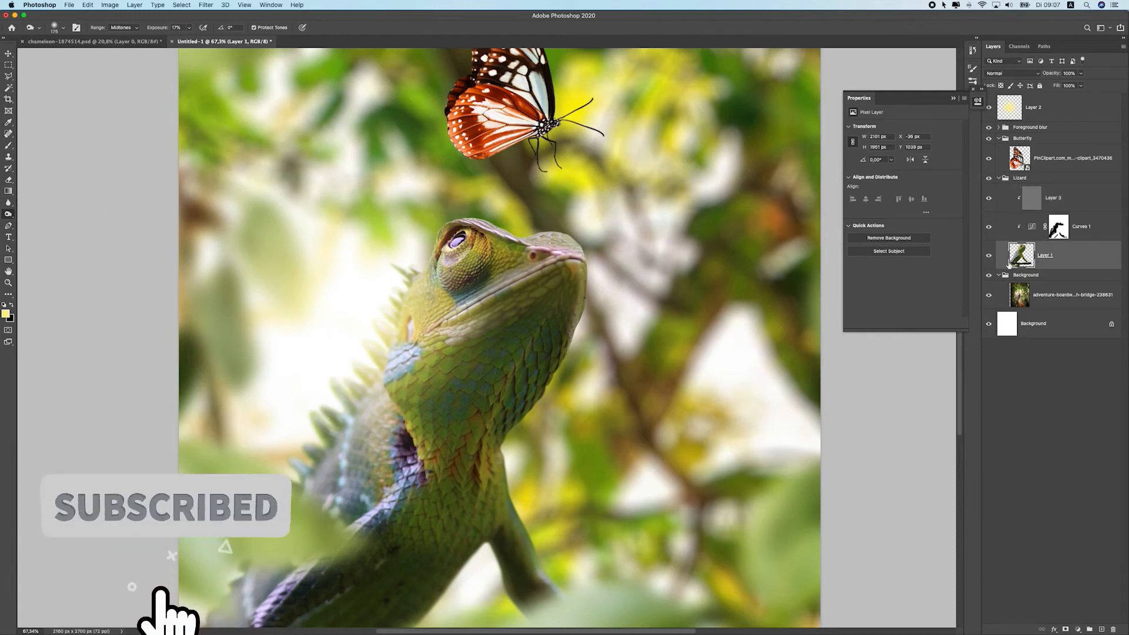
pyautogui.click(1058, 203)
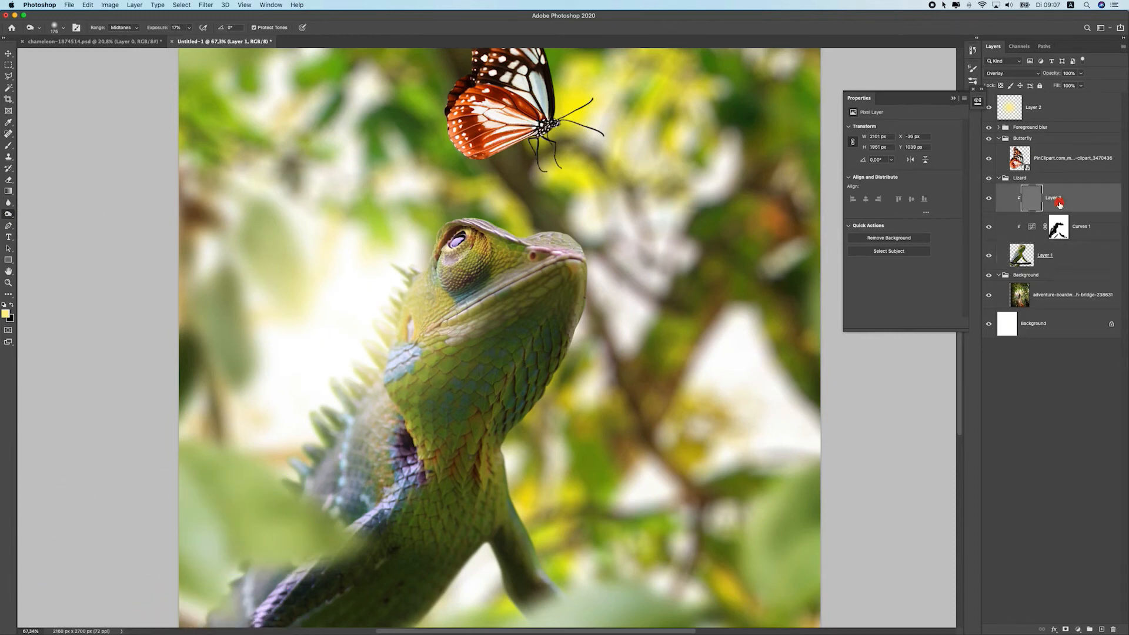
pyautogui.click(992, 203)
pyautogui.scroll(-1, 567, 411)
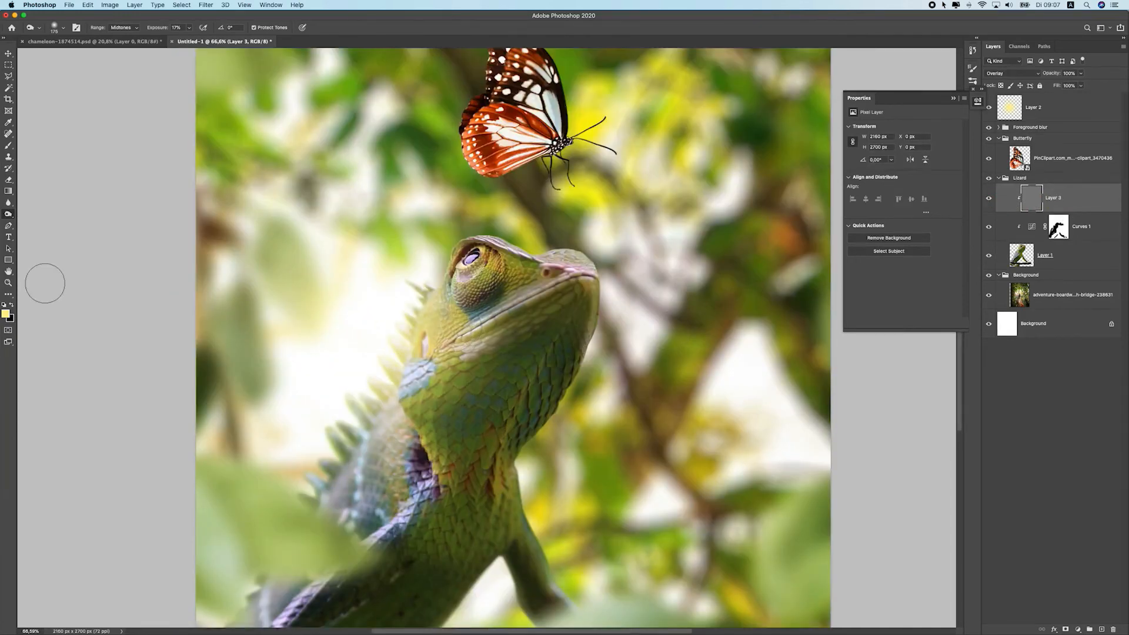
# Dodge the chameleon's back on the gray overlay layer with the Dodge tool at Midtones range and 50% exposure
pyautogui.rightClick(9, 213)
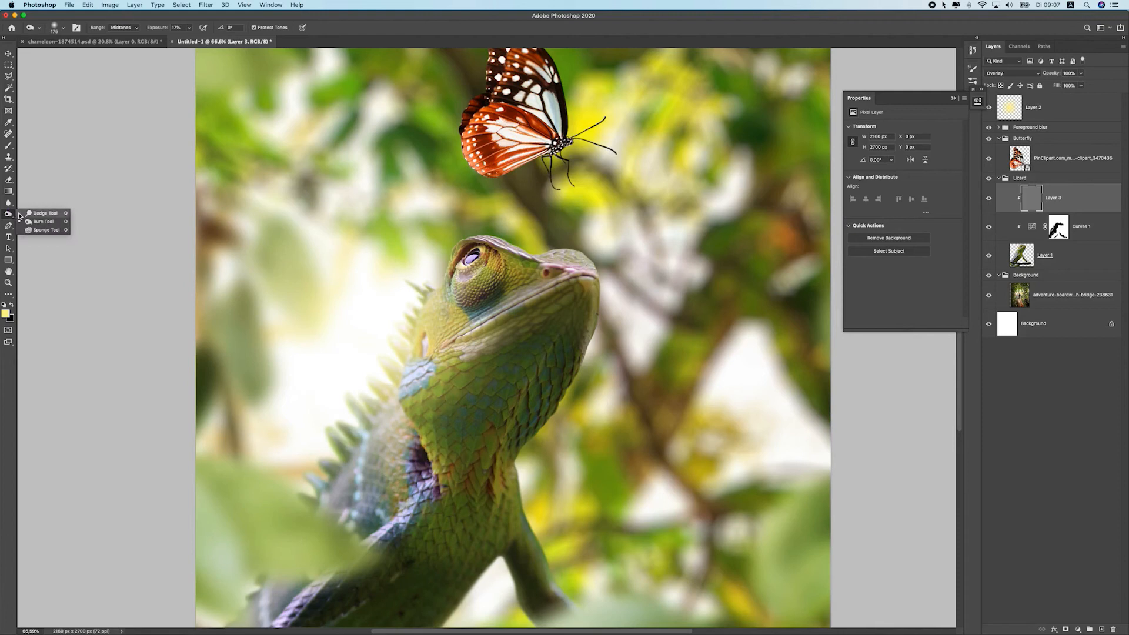
pyautogui.click(55, 214)
pyautogui.scroll(-3, 439, 284)
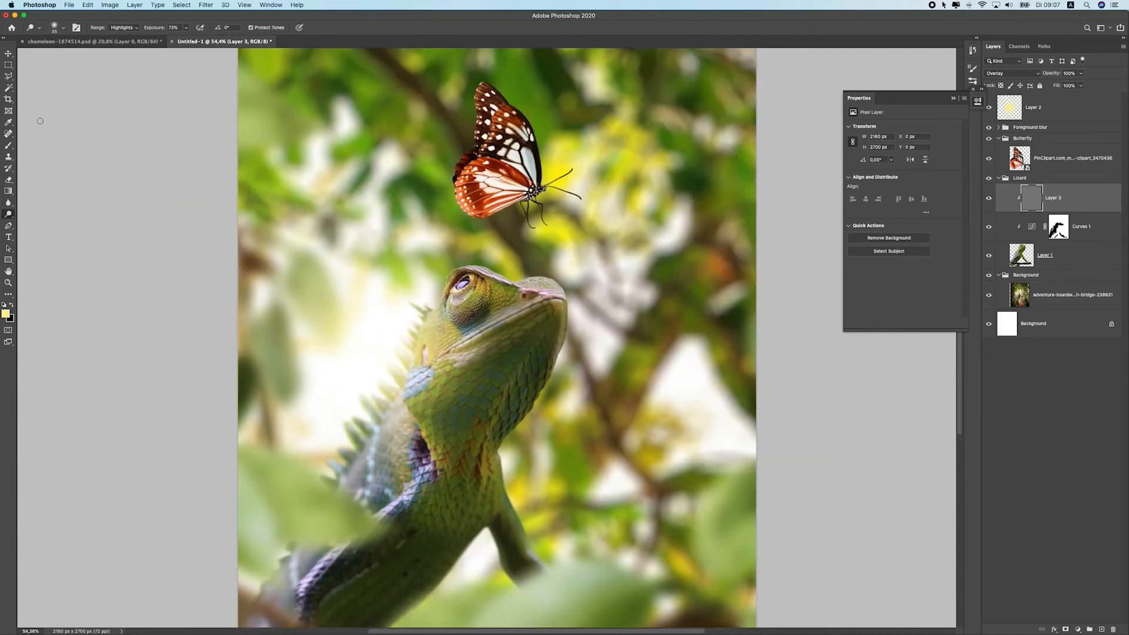
pyautogui.click(57, 28)
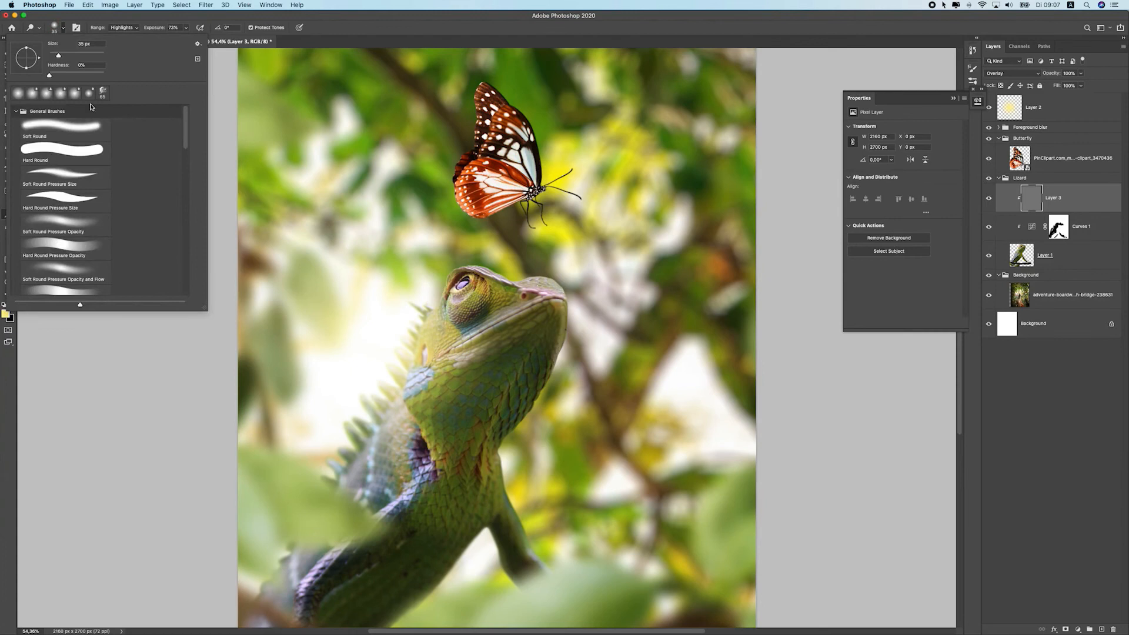
pyautogui.click(135, 29)
pyautogui.click(184, 21)
pyautogui.click(135, 27)
pyautogui.click(135, 21)
pyautogui.click(185, 29)
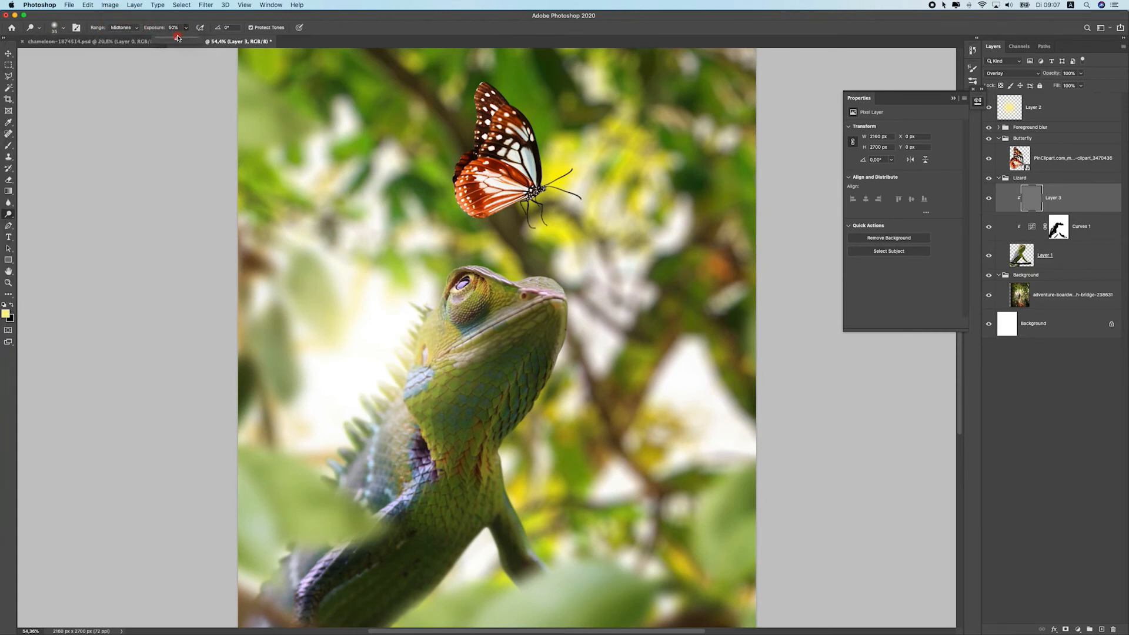
pyautogui.click(186, 20)
pyautogui.press(']')
pyautogui.press(']')
pyautogui.press(']')
pyautogui.press(']')
pyautogui.press(']')
pyautogui.press(']')
pyautogui.press(']')
pyautogui.press('[')
pyautogui.moveTo(450, 265)
pyautogui.mouseDown()
pyautogui.moveTo(440, 289)
pyautogui.moveTo(454, 332)
pyautogui.moveTo(449, 296)
pyautogui.moveTo(469, 335)
pyautogui.mouseUp()
pyautogui.press('super+z')
pyautogui.moveTo(421, 374)
pyautogui.mouseDown()
pyautogui.moveTo(465, 342)
pyautogui.moveTo(412, 381)
pyautogui.moveTo(406, 432)
pyautogui.mouseUp()
pyautogui.moveTo(451, 353)
pyautogui.mouseDown()
pyautogui.moveTo(381, 432)
pyautogui.moveTo(410, 404)
pyautogui.moveTo(396, 382)
pyautogui.moveTo(431, 452)
pyautogui.moveTo(388, 518)
pyautogui.mouseUp()
pyautogui.moveTo(436, 476)
pyautogui.mouseDown()
pyautogui.moveTo(337, 536)
pyautogui.moveTo(402, 496)
pyautogui.moveTo(315, 569)
pyautogui.mouseUp()
pyautogui.press('super+z')
pyautogui.press('super+z')
pyautogui.moveTo(267, 524)
pyautogui.mouseDown()
pyautogui.moveTo(373, 391)
pyautogui.moveTo(342, 469)
pyautogui.moveTo(411, 358)
pyautogui.moveTo(287, 535)
pyautogui.moveTo(360, 376)
pyautogui.moveTo(418, 326)
pyautogui.moveTo(369, 412)
pyautogui.moveTo(428, 288)
pyautogui.moveTo(408, 301)
pyautogui.moveTo(414, 330)
pyautogui.moveTo(480, 232)
pyautogui.moveTo(492, 258)
pyautogui.moveTo(461, 284)
pyautogui.moveTo(446, 318)
pyautogui.moveTo(460, 339)
pyautogui.mouseUp()
pyautogui.press('super+z')
# Toggle the dodge layer's visibility to compare the chameleon with and without the lightening
pyautogui.scroll(-10, 387, 400)
pyautogui.scroll(5, 387, 400)
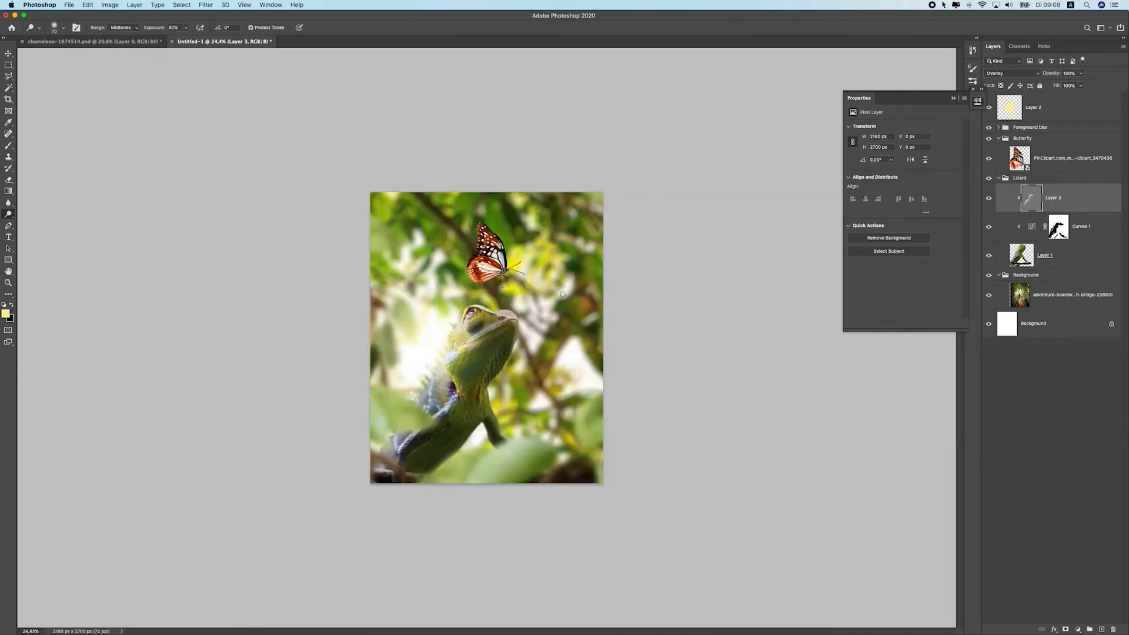
pyautogui.click(989, 198)
pyautogui.scroll(4, 481, 322)
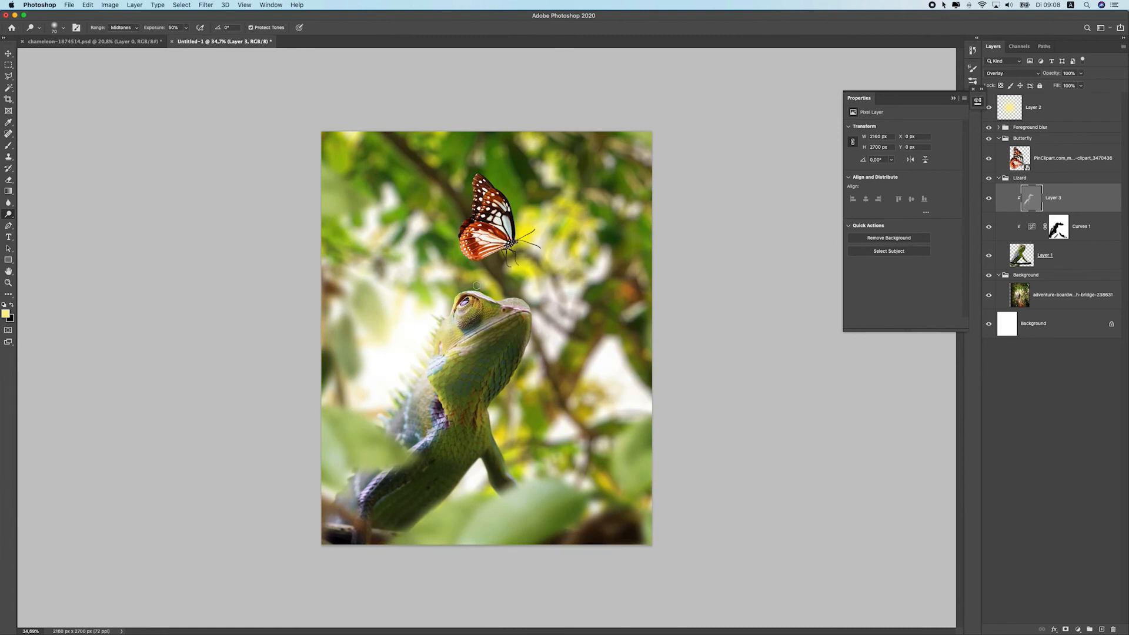
pyautogui.click(186, 28)
pyautogui.click(480, 286)
pyautogui.press('super+z')
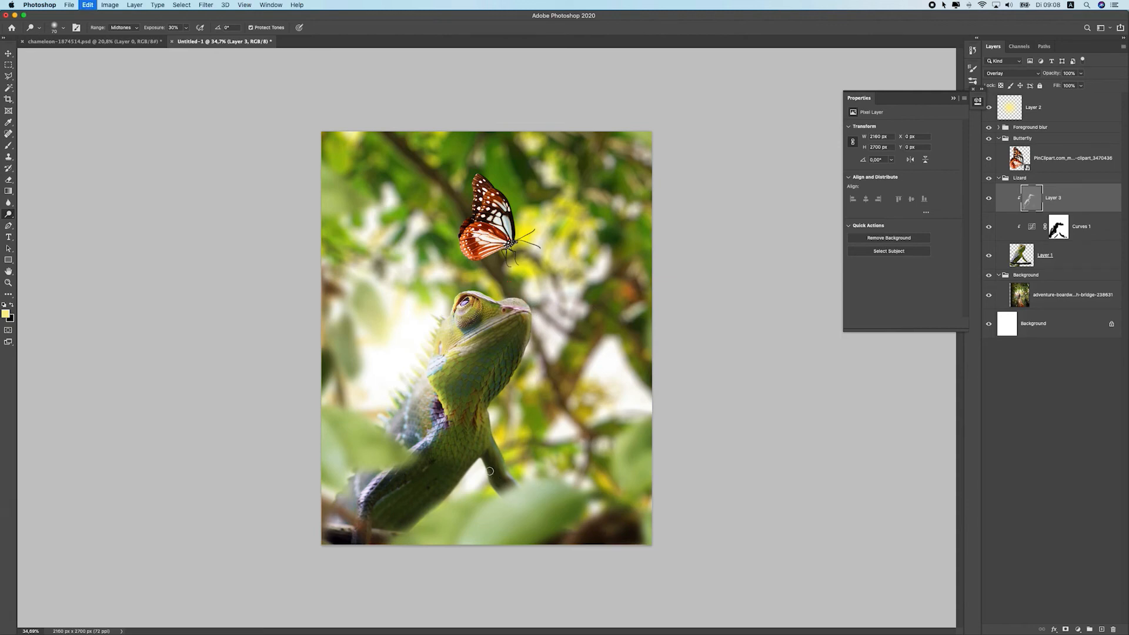
pyautogui.scroll(-6, 441, 367)
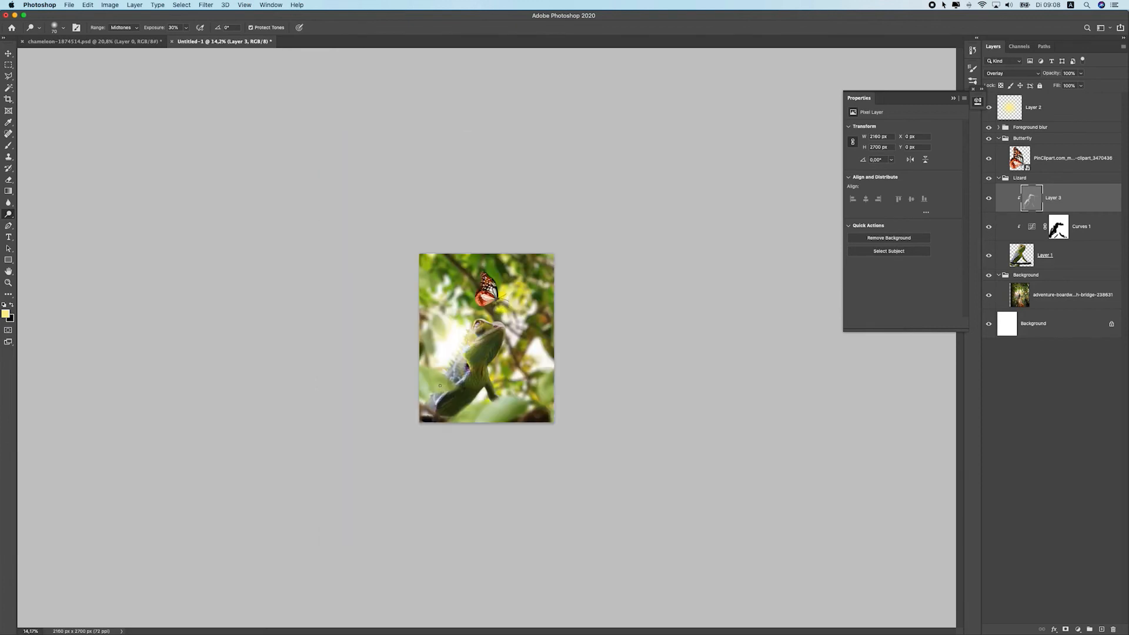
pyautogui.scroll(5, 465, 341)
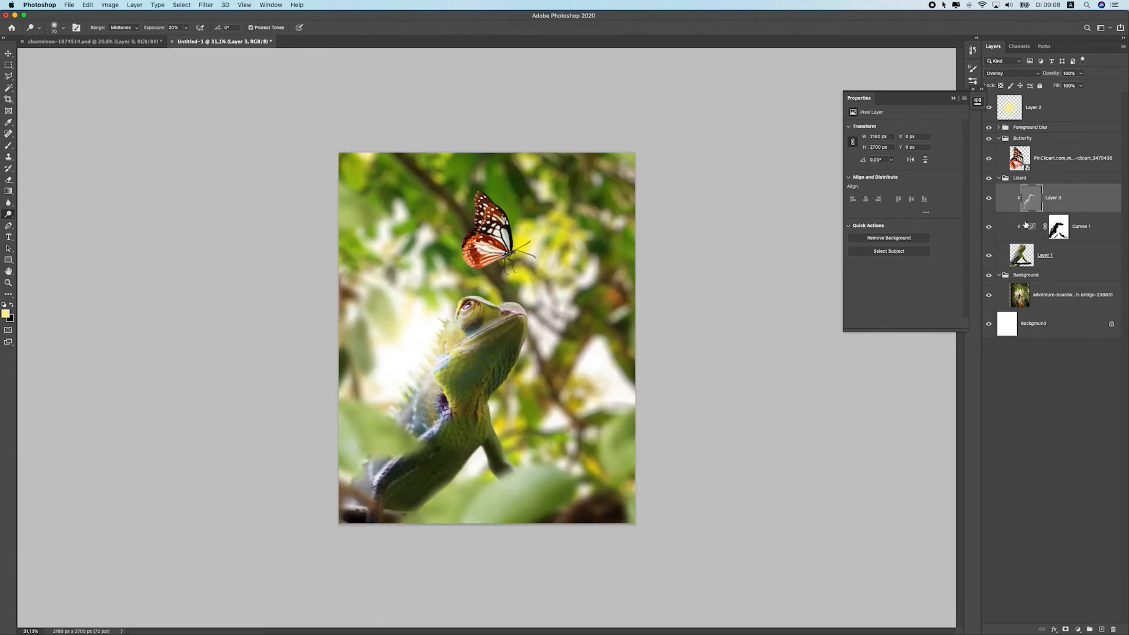
pyautogui.click(989, 200)
pyautogui.click(990, 200)
pyautogui.click(989, 199)
pyautogui.click(990, 200)
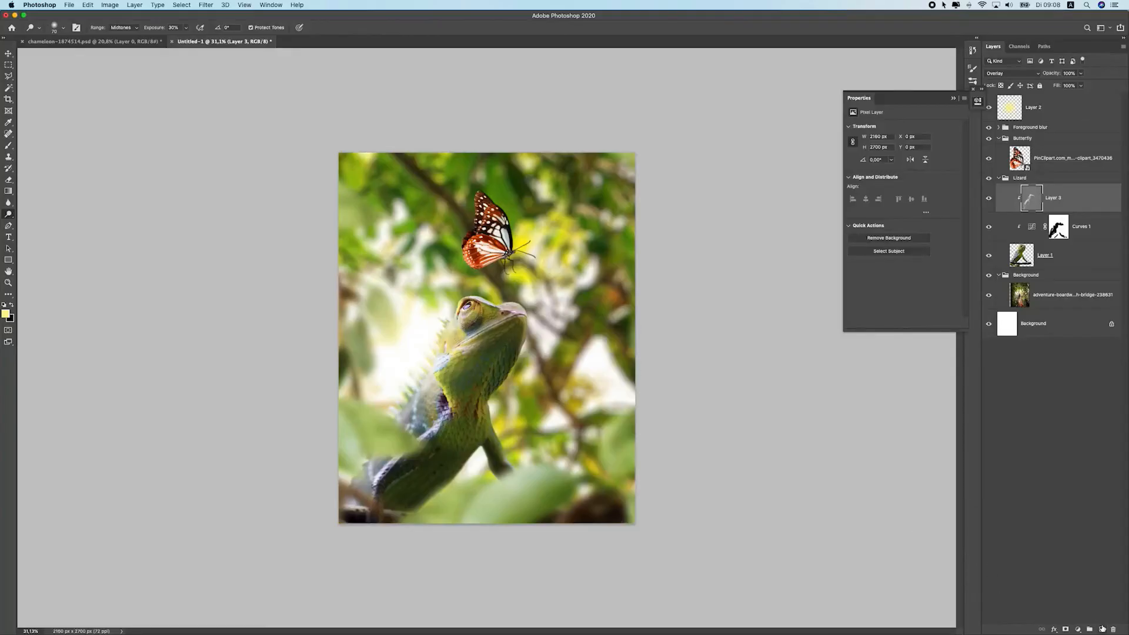
# Add a new layer clipped to the chameleon, fill it with 50% Gray and set it to Overlay
pyautogui.click(1103, 629)
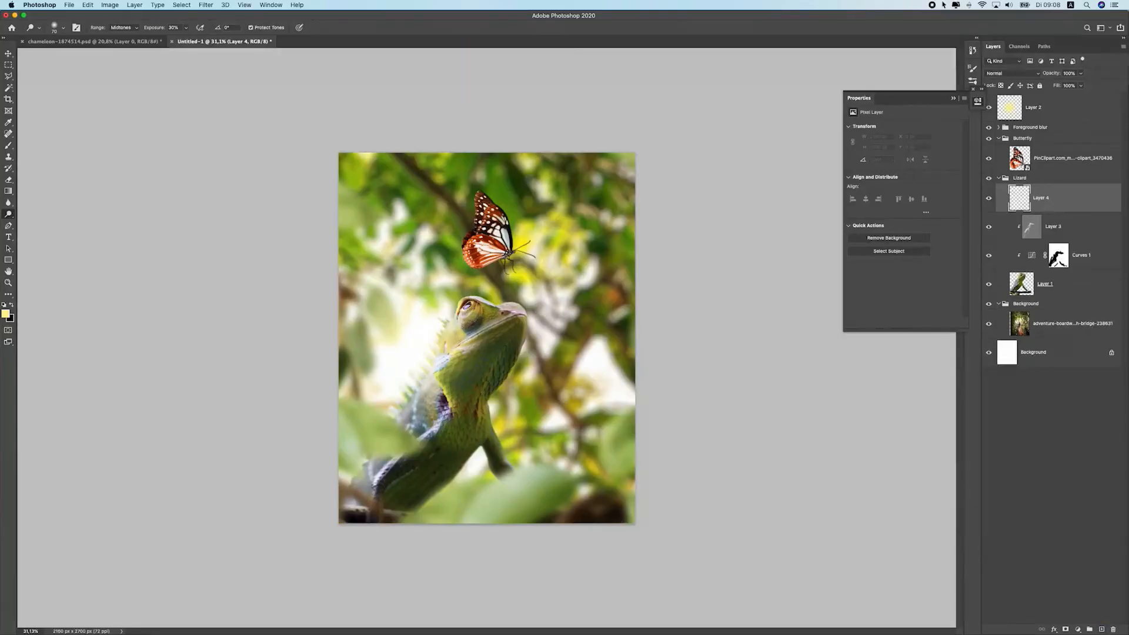
pyautogui.rightClick(1049, 198)
pyautogui.click(958, 356)
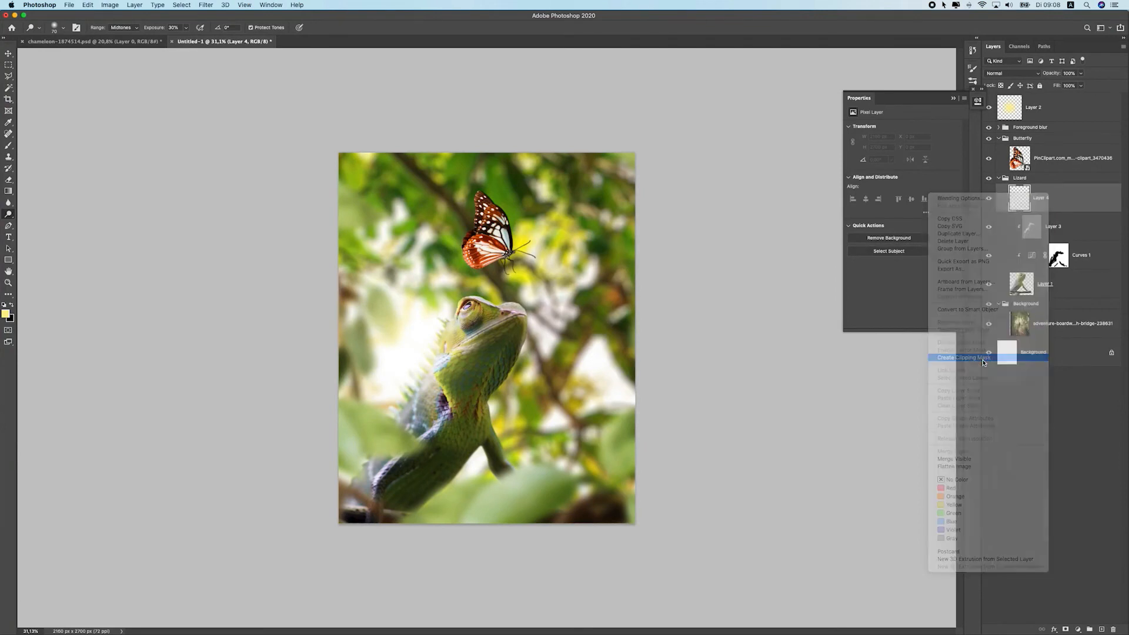
pyautogui.click(86, 6)
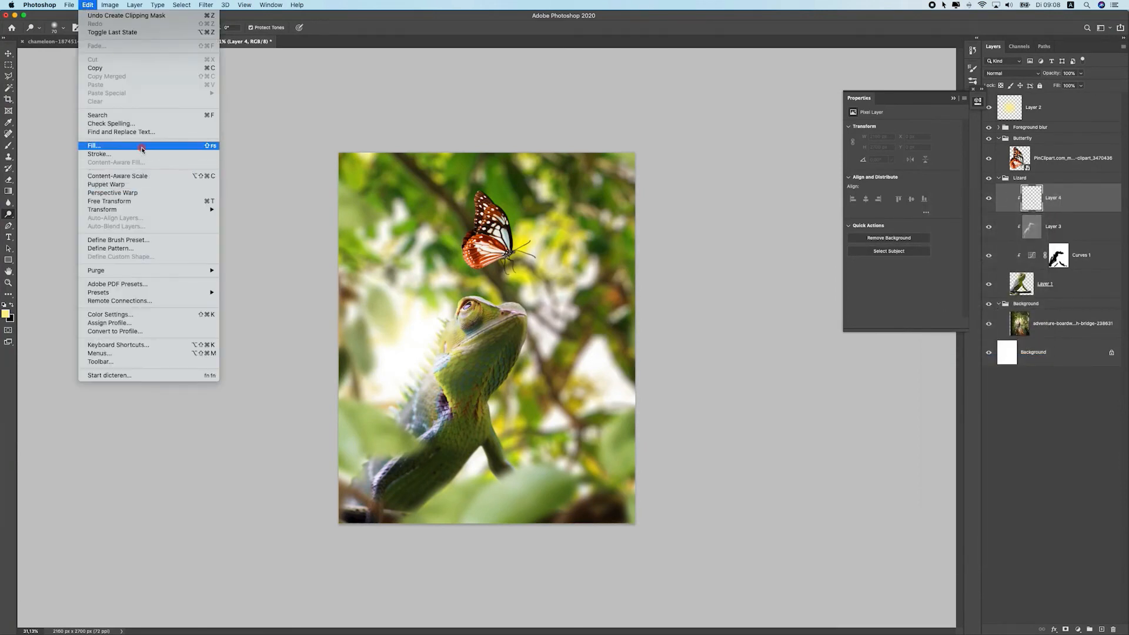
pyautogui.click(141, 149)
pyautogui.click(522, 130)
pyautogui.press('o')
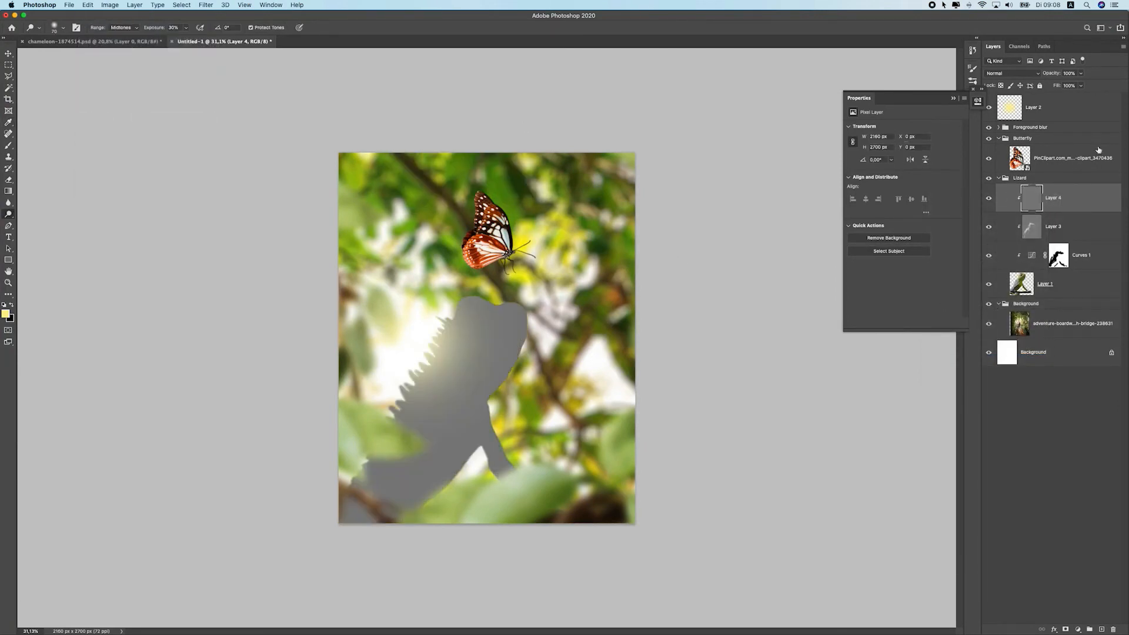
pyautogui.click(1013, 73)
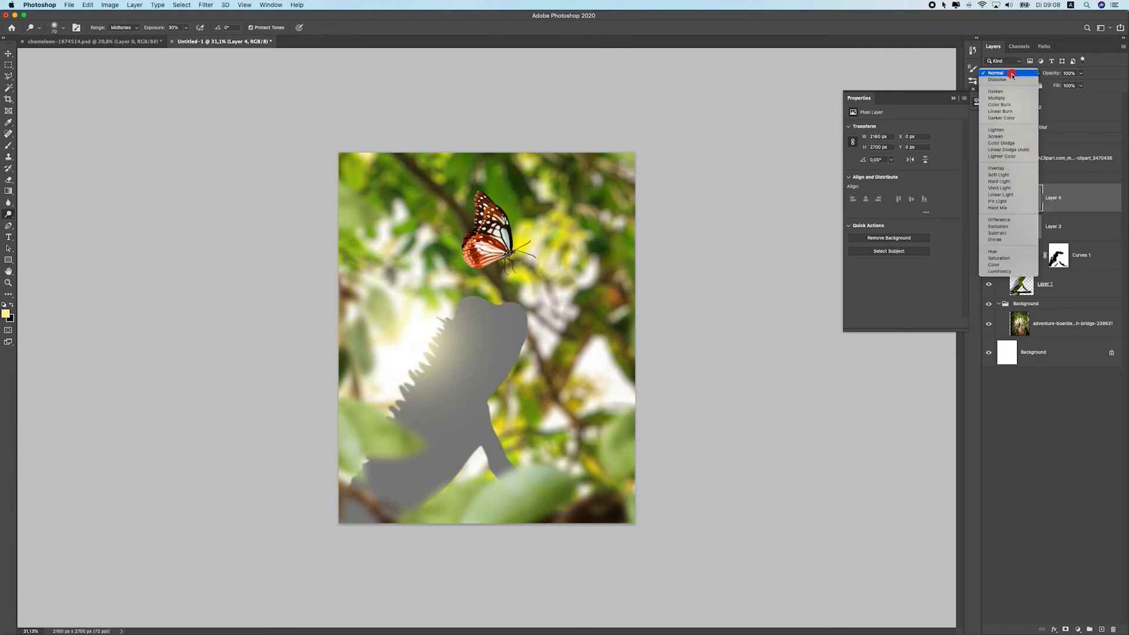
pyautogui.click(1018, 166)
# Dodge the chameleon's chin and lower body on the new layer with Highlights range at about 38% exposure
pyautogui.rightClick(9, 216)
pyautogui.click(71, 166)
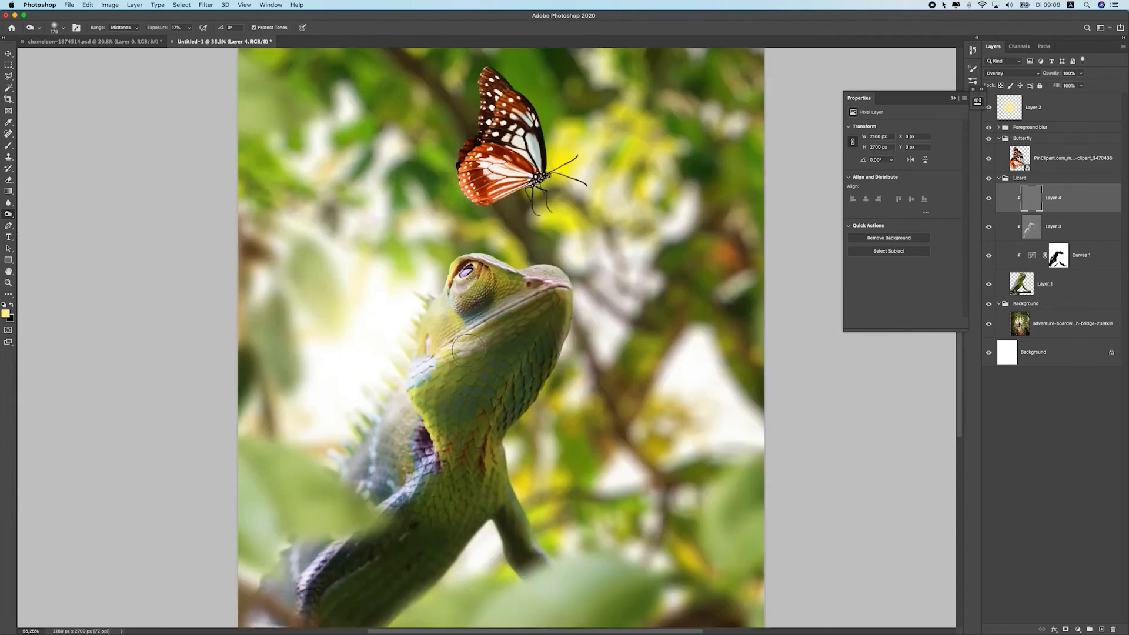
pyautogui.scroll(5, 468, 346)
pyautogui.click(124, 27)
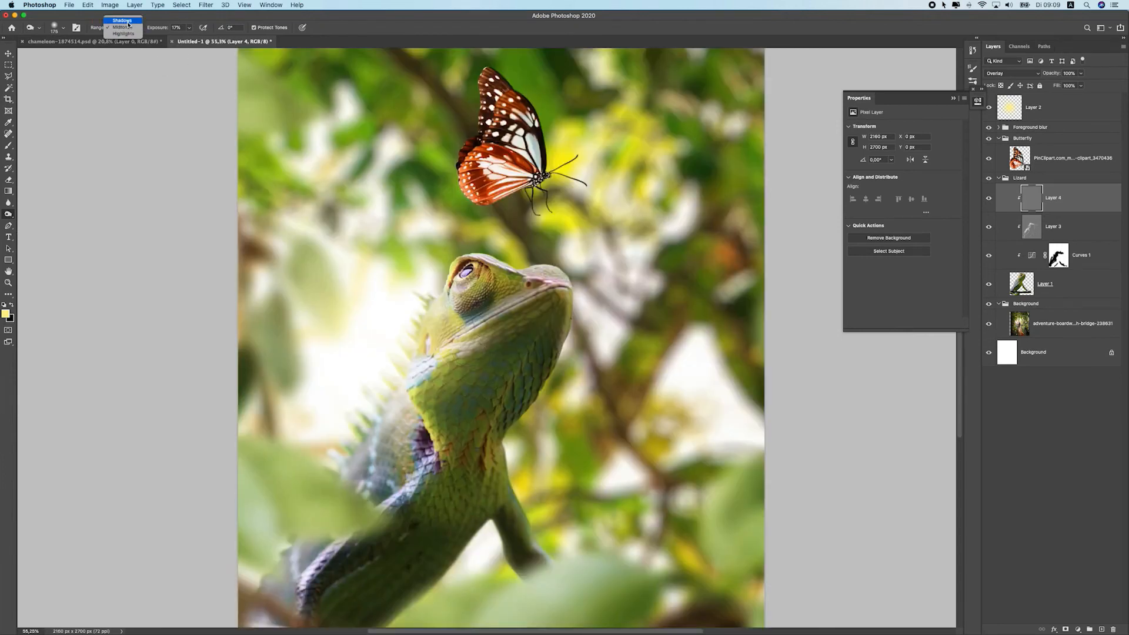
pyautogui.click(128, 34)
pyautogui.click(189, 27)
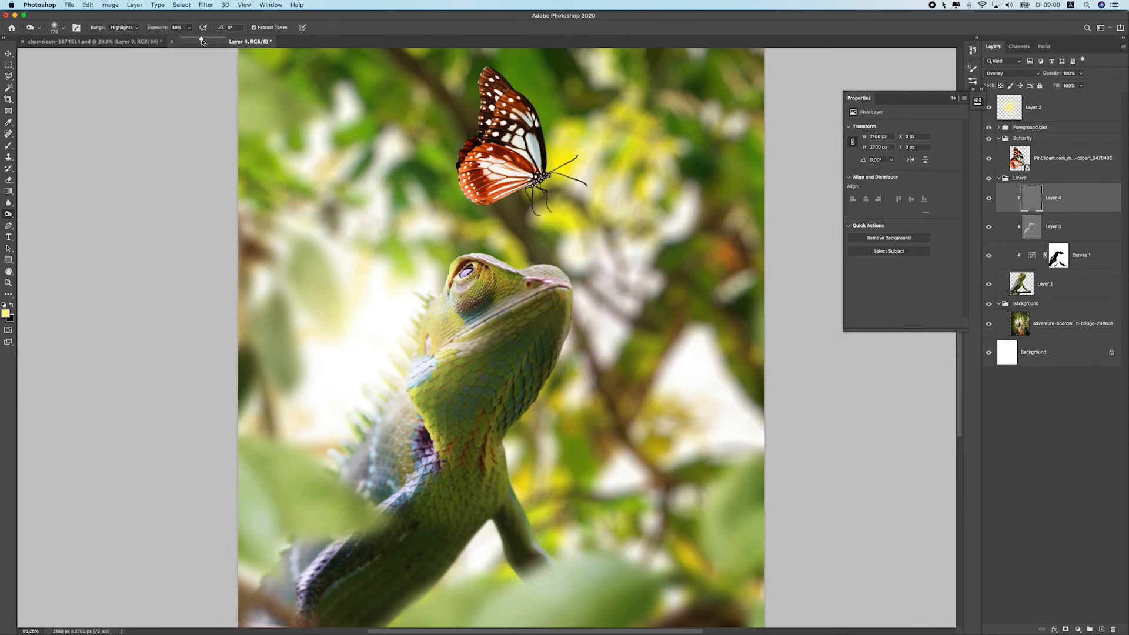
pyautogui.click(243, 92)
pyautogui.scroll(-2, 417, 385)
pyautogui.click(474, 336)
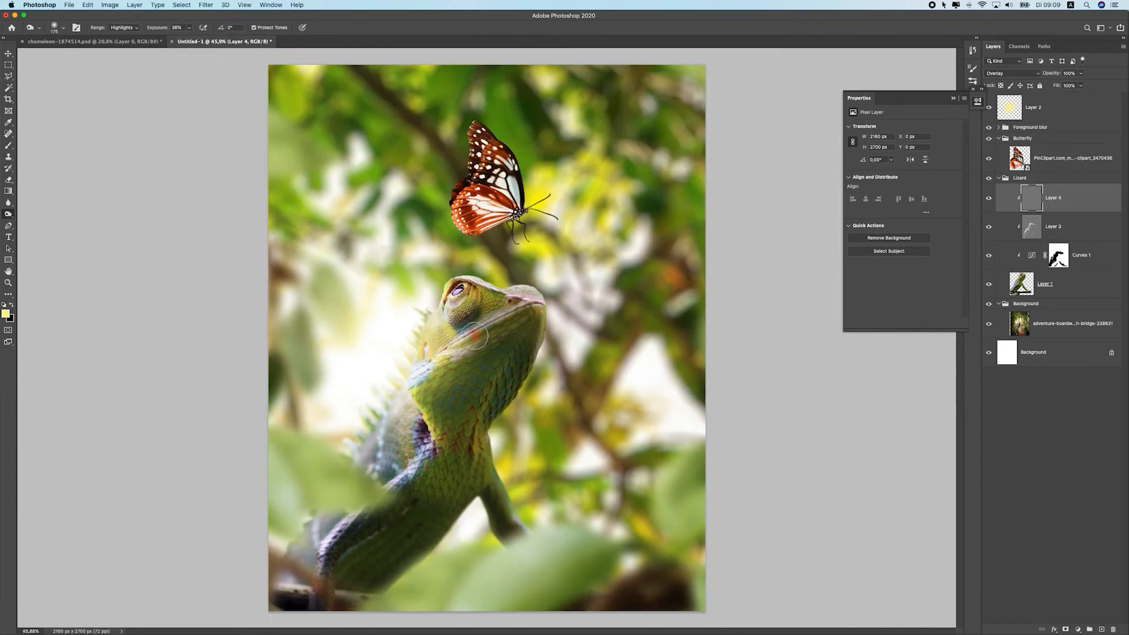
pyautogui.moveTo(549, 337)
pyautogui.mouseDown()
pyautogui.moveTo(527, 301)
pyautogui.moveTo(500, 433)
pyautogui.moveTo(551, 321)
pyautogui.moveTo(533, 336)
pyautogui.mouseUp()
pyautogui.press('super+z')
pyautogui.moveTo(487, 471)
pyautogui.mouseDown()
pyautogui.moveTo(486, 501)
pyautogui.moveTo(551, 558)
pyautogui.moveTo(538, 547)
pyautogui.mouseUp()
pyautogui.moveTo(374, 600)
pyautogui.mouseDown()
pyautogui.moveTo(447, 506)
pyautogui.moveTo(339, 596)
pyautogui.moveTo(437, 459)
pyautogui.moveTo(353, 574)
pyautogui.mouseUp()
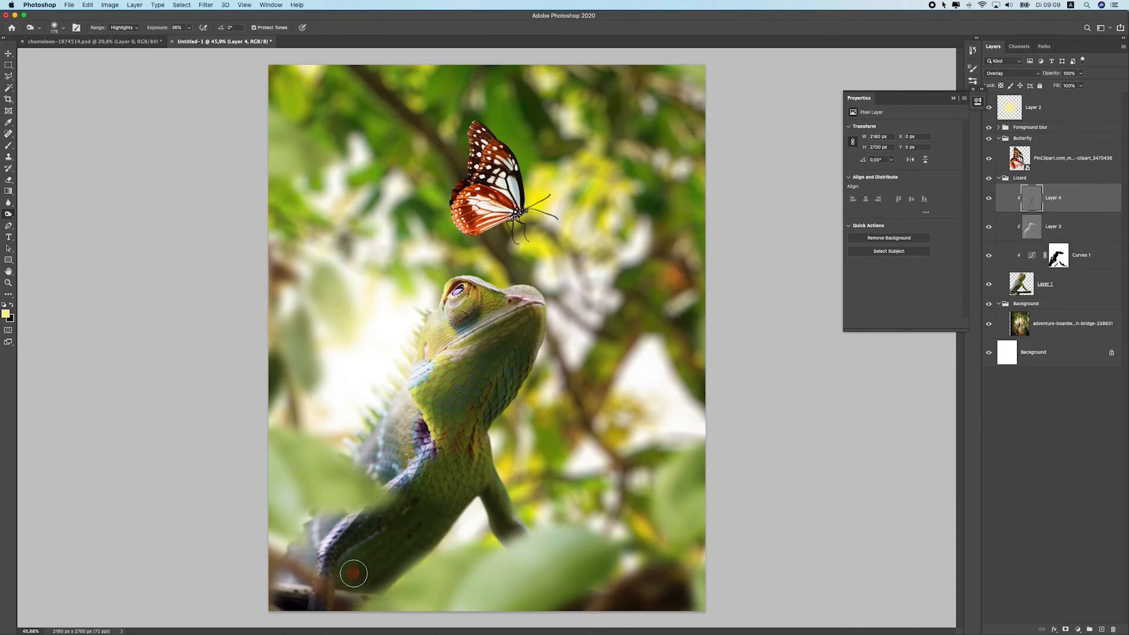
# Dodge along the chameleon's body from tail to head with Midtones range at 18% exposure
pyautogui.scroll(-5, 455, 484)
pyautogui.scroll(2, 443, 448)
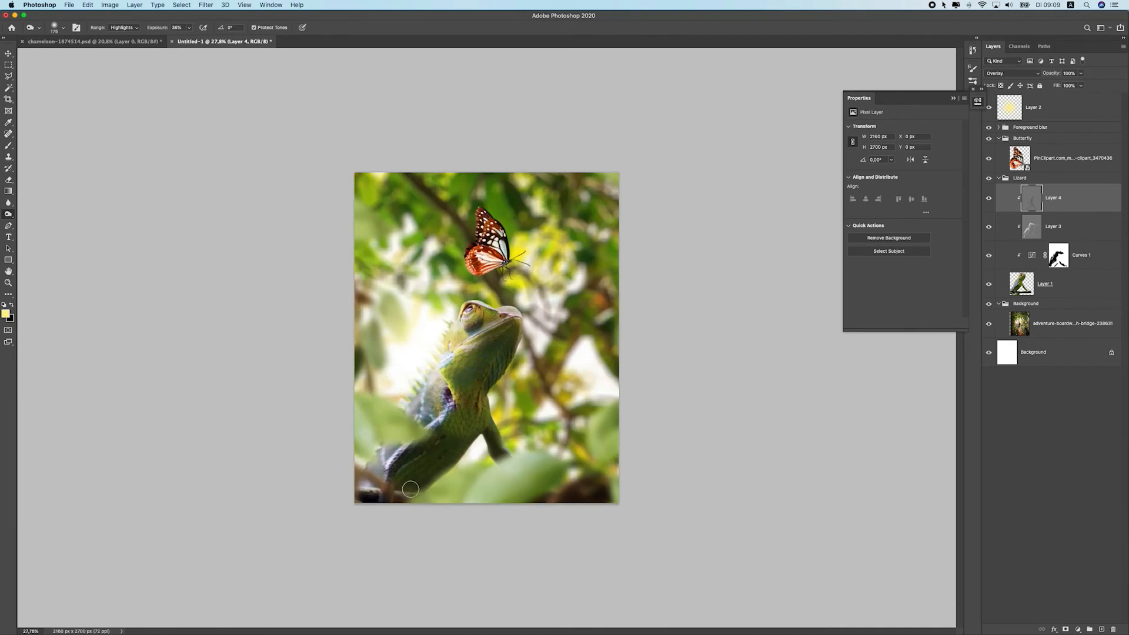
pyautogui.scroll(2, 430, 476)
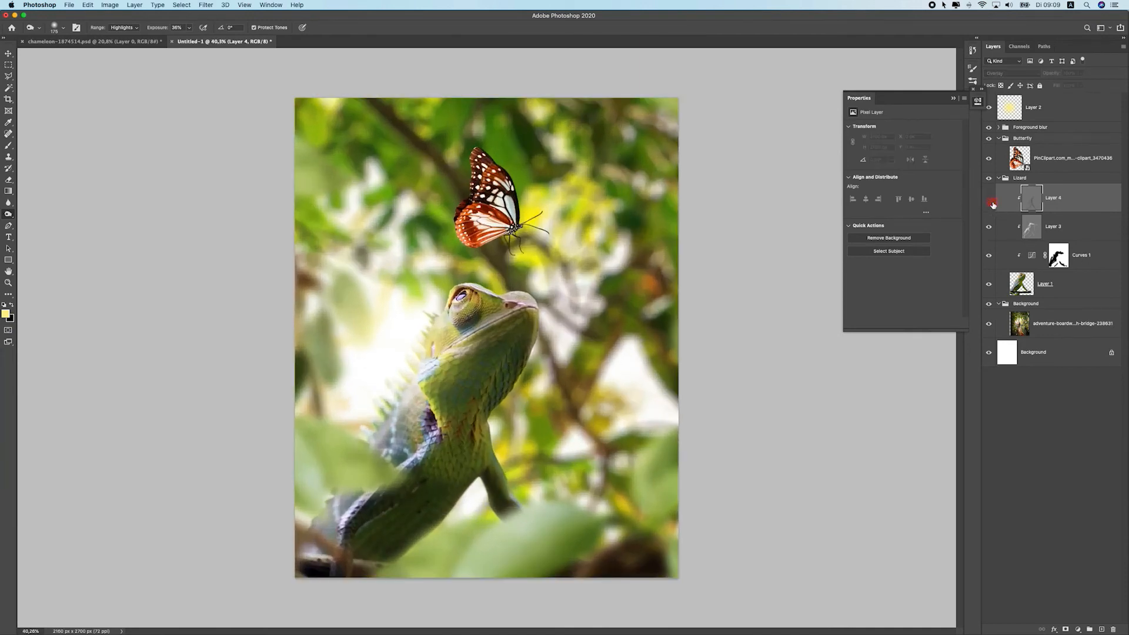
pyautogui.click(117, 30)
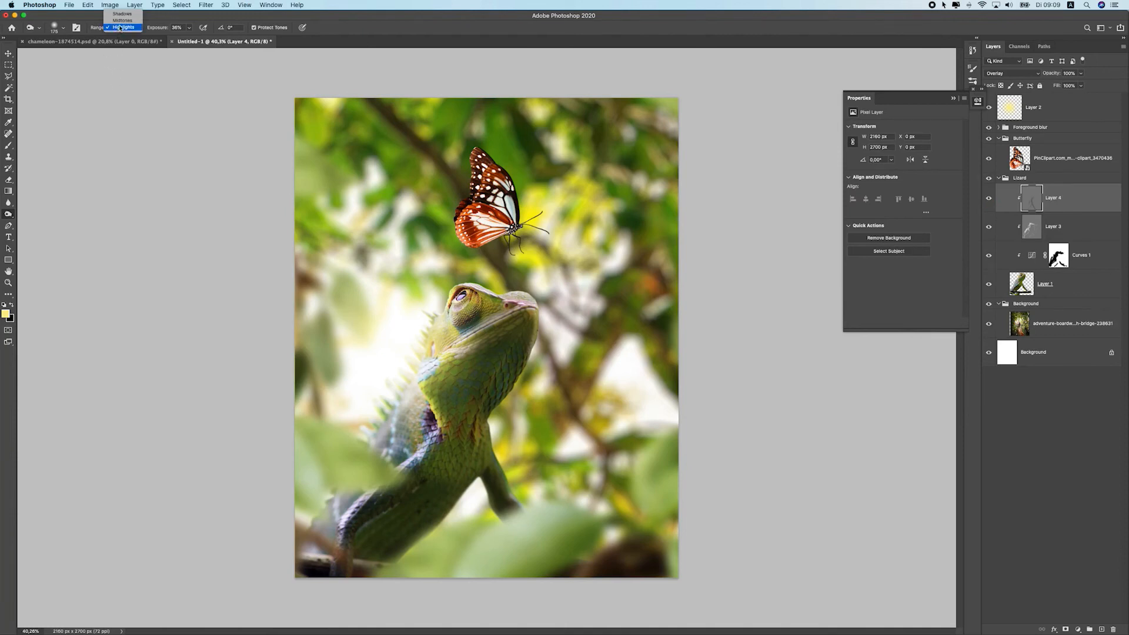
pyautogui.click(123, 21)
pyautogui.click(189, 28)
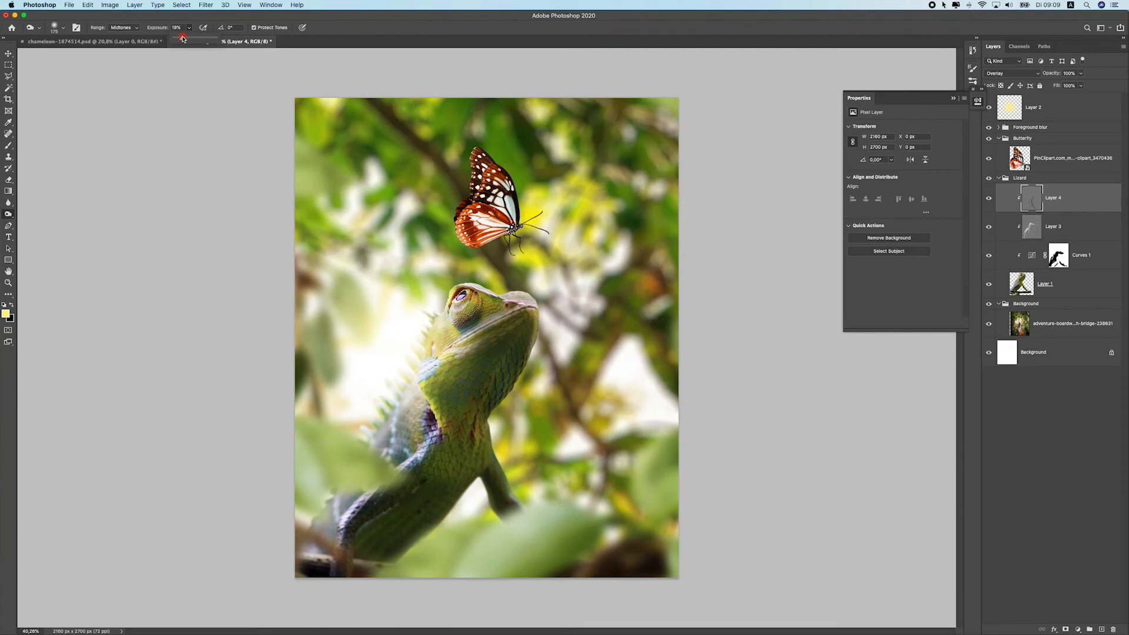
pyautogui.click(312, 577)
pyautogui.moveTo(304, 570)
pyautogui.mouseDown()
pyautogui.moveTo(310, 588)
pyautogui.moveTo(456, 386)
pyautogui.moveTo(503, 303)
pyautogui.moveTo(476, 283)
pyautogui.moveTo(494, 318)
pyautogui.mouseUp()
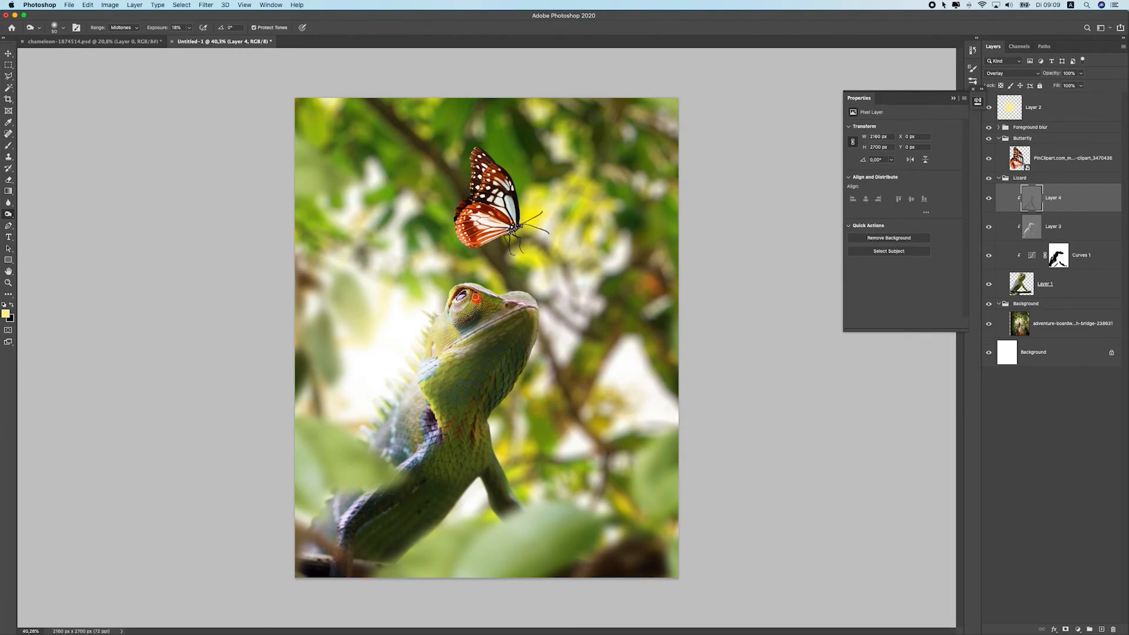
# Dodge the chameleon's chest and neck with Shadows range at 8% exposure and a larger brush
pyautogui.scroll(-3, 486, 334)
pyautogui.scroll(4, 485, 334)
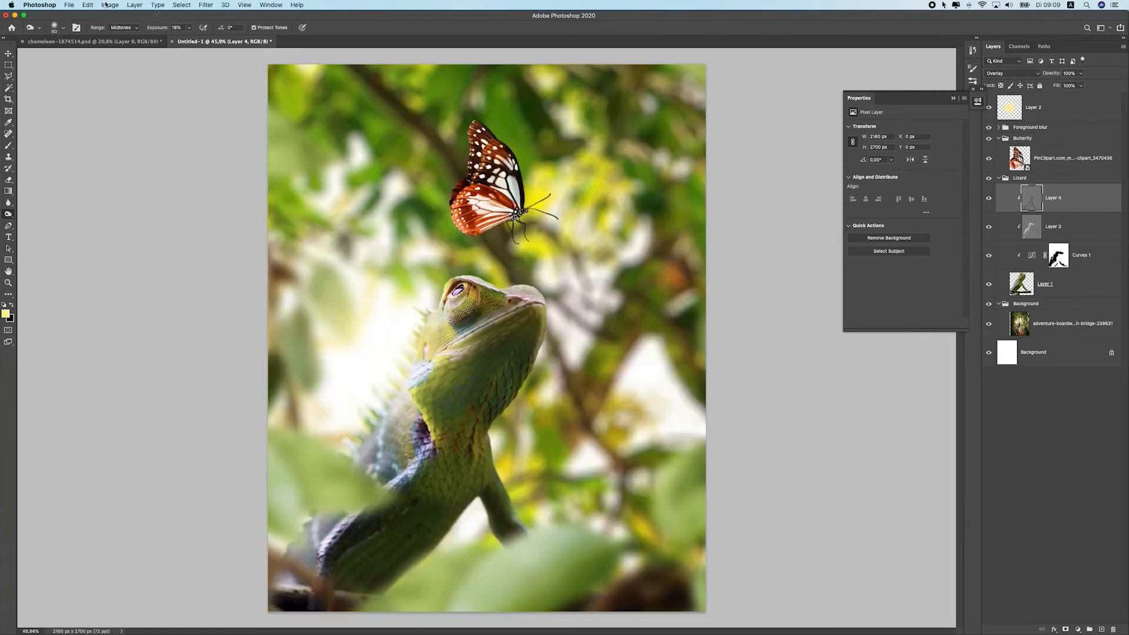
pyautogui.click(122, 28)
pyautogui.click(123, 19)
pyautogui.moveTo(191, 32); pyautogui.dragTo(179, 40)
pyautogui.press(']')
pyautogui.press(']')
pyautogui.press(']')
pyautogui.press(']')
pyautogui.press(']')
pyautogui.press(']')
pyautogui.press(']')
pyautogui.press(']')
pyautogui.moveTo(481, 447)
pyautogui.mouseDown()
pyautogui.moveTo(513, 453)
pyautogui.moveTo(507, 531)
pyautogui.mouseUp()
pyautogui.moveTo(523, 330)
pyautogui.mouseDown()
pyautogui.moveTo(490, 381)
pyautogui.moveTo(494, 370)
pyautogui.mouseUp()
pyautogui.scroll(-6, 445, 357)
pyautogui.scroll(4, 445, 357)
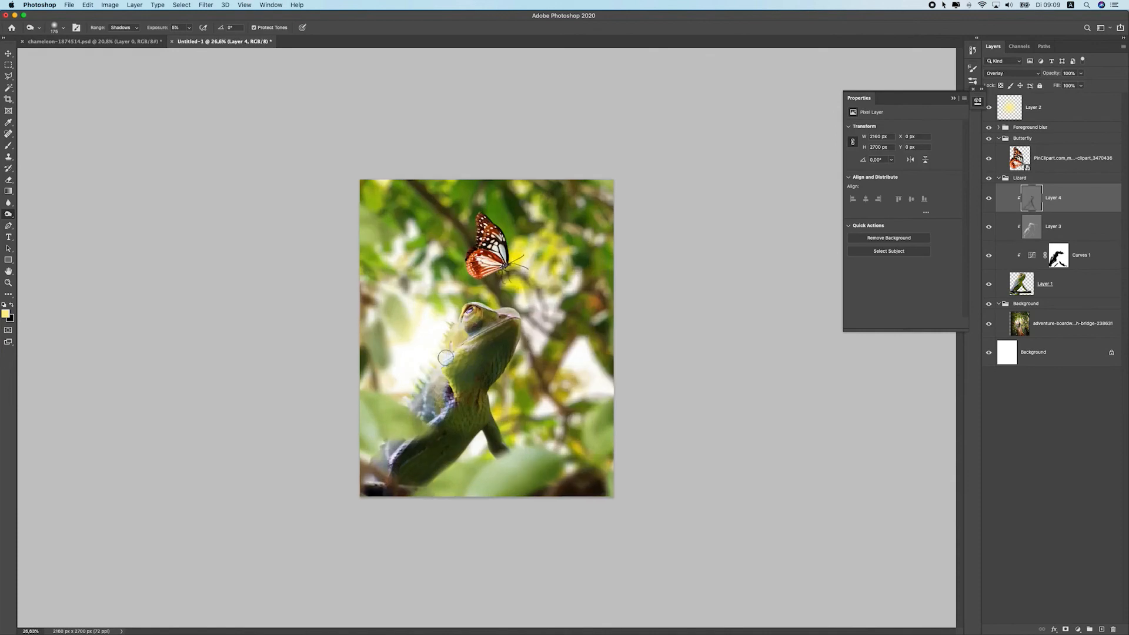
pyautogui.scroll(1, 424, 329)
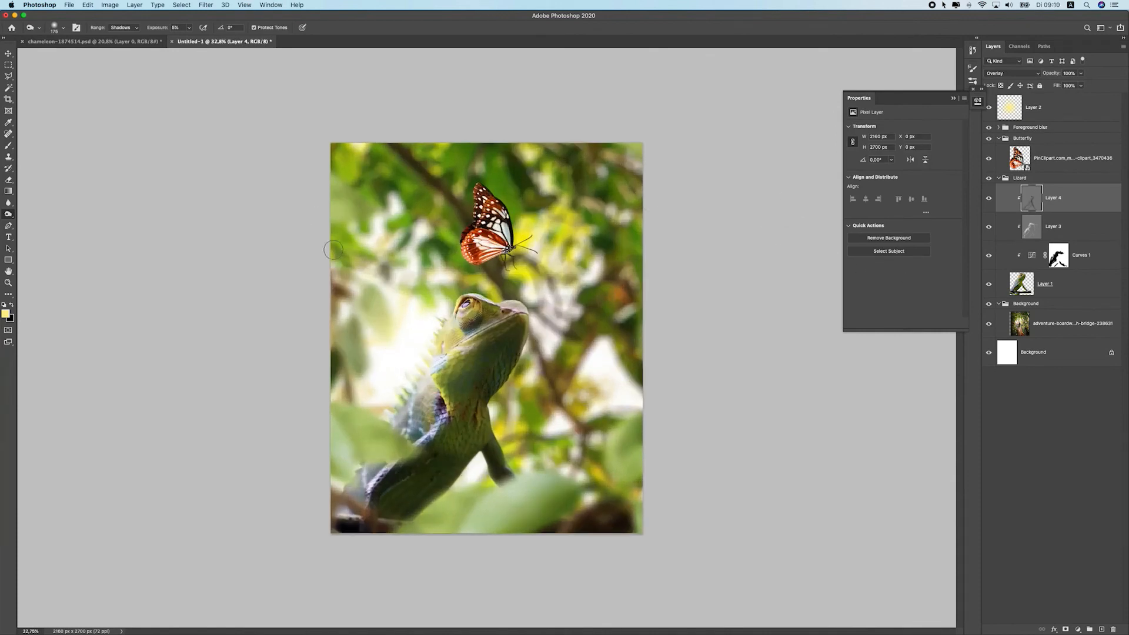
# Toggle the dodge layers' visibility to compare the chameleon before and after dodging
pyautogui.click(989, 227)
pyautogui.moveTo(988, 227); pyautogui.dragTo(991, 197)
pyautogui.scroll(-4, 515, 308)
# Move the yellow glow layer and free-transform it so it sits around the chameleon's head
pyautogui.press('v')
pyautogui.click(420, 321)
pyautogui.moveTo(420, 321); pyautogui.dragTo(500, 240)
pyautogui.press('super+t')
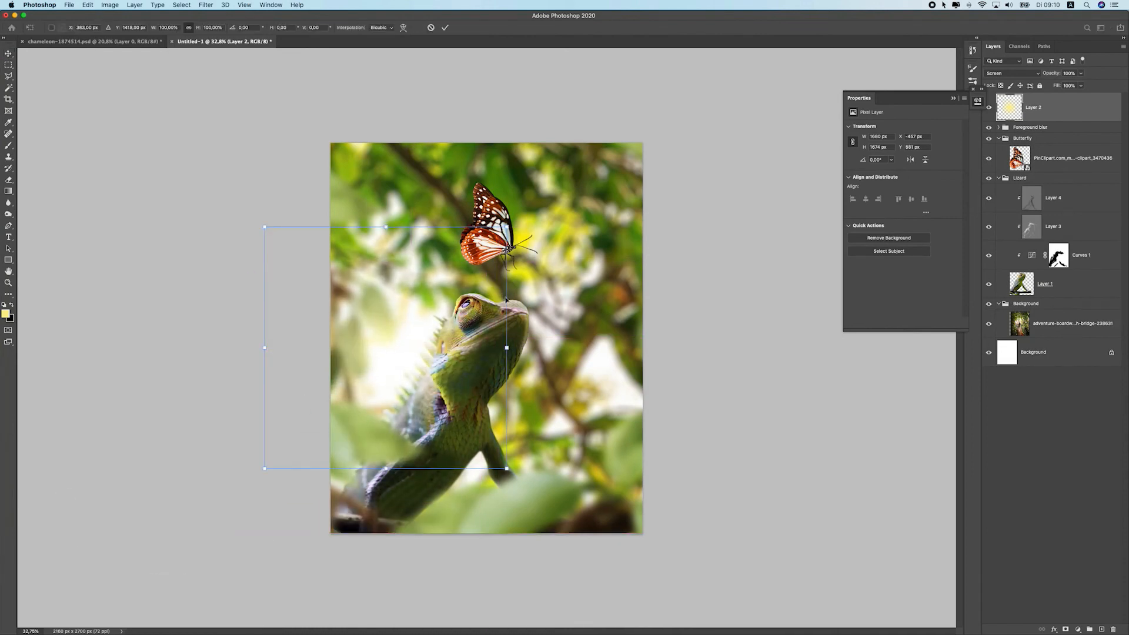
pyautogui.moveTo(511, 344); pyautogui.dragTo(511, 439)
pyautogui.moveTo(420, 367); pyautogui.dragTo(402, 389)
pyautogui.moveTo(415, 228); pyautogui.dragTo(456, 186)
pyautogui.moveTo(469, 319); pyautogui.dragTo(462, 301)
pyautogui.press('Return')
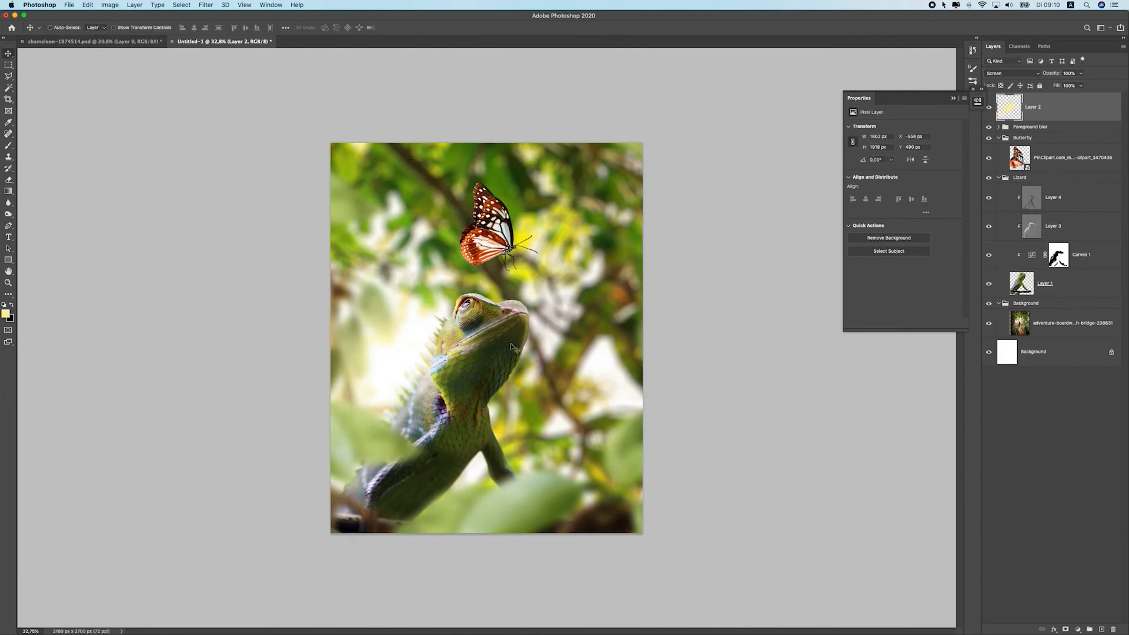
# Brighten the chameleon's Curves 1 adjustment by raising the curve's top point and adding a midpoint
pyautogui.scroll(-5, 531, 386)
pyautogui.scroll(8, 511, 345)
pyautogui.scroll(-5, 502, 346)
pyautogui.scroll(4, 465, 352)
pyautogui.click(1078, 197)
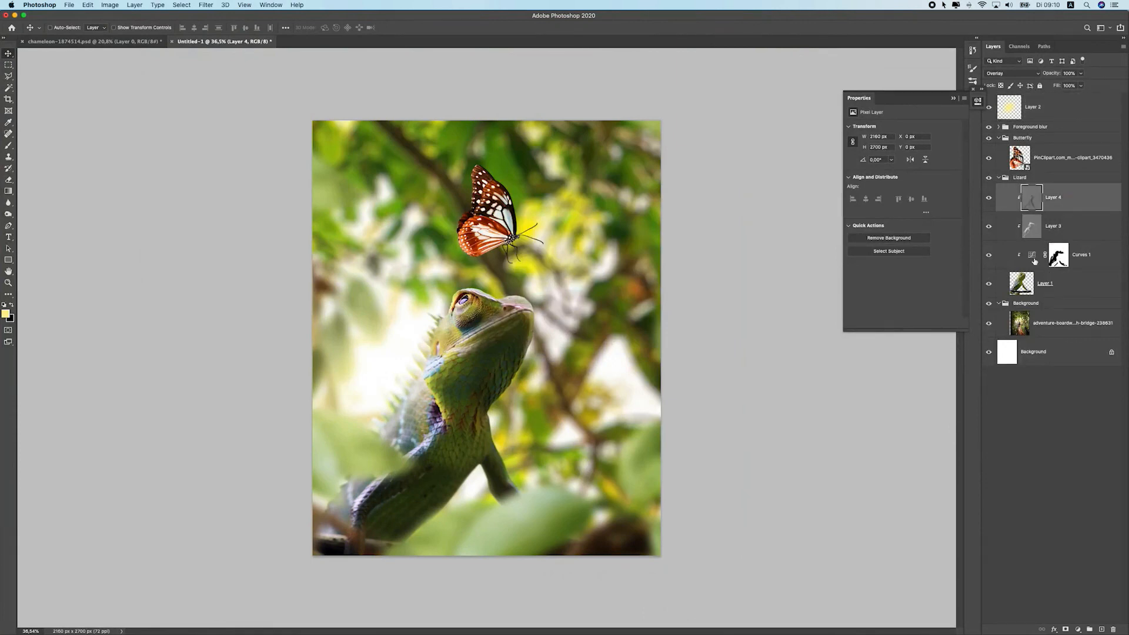
pyautogui.click(1031, 256)
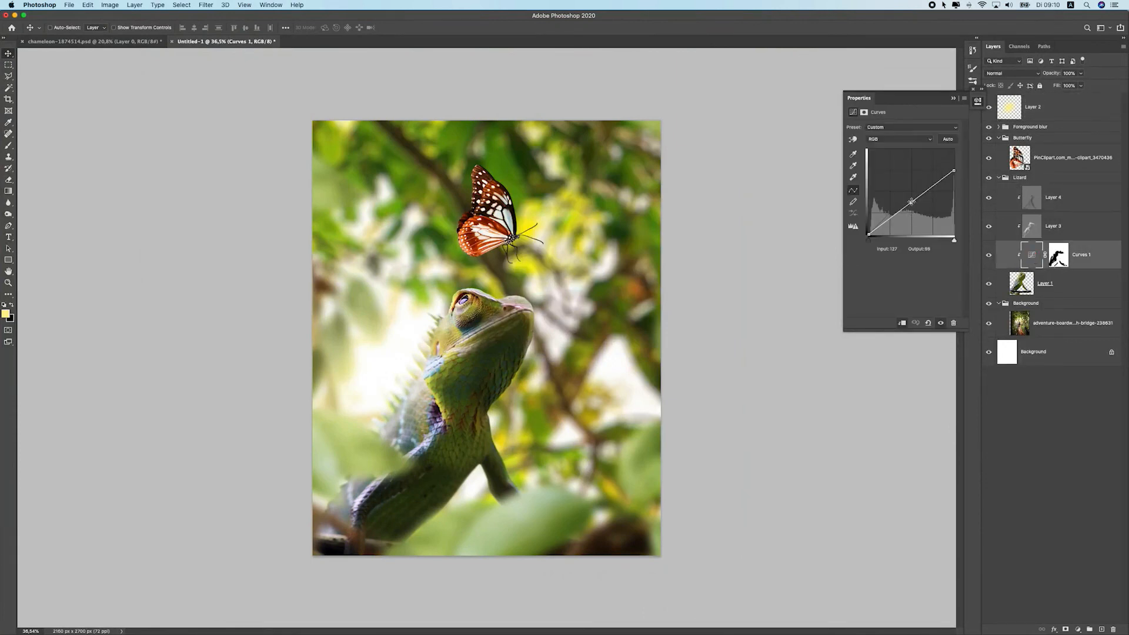
pyautogui.moveTo(954, 171); pyautogui.dragTo(953, 160)
pyautogui.click(910, 201)
pyautogui.moveTo(910, 202); pyautogui.dragTo(910, 202)
pyautogui.scroll(-10, 535, 387)
pyautogui.scroll(10, 535, 387)
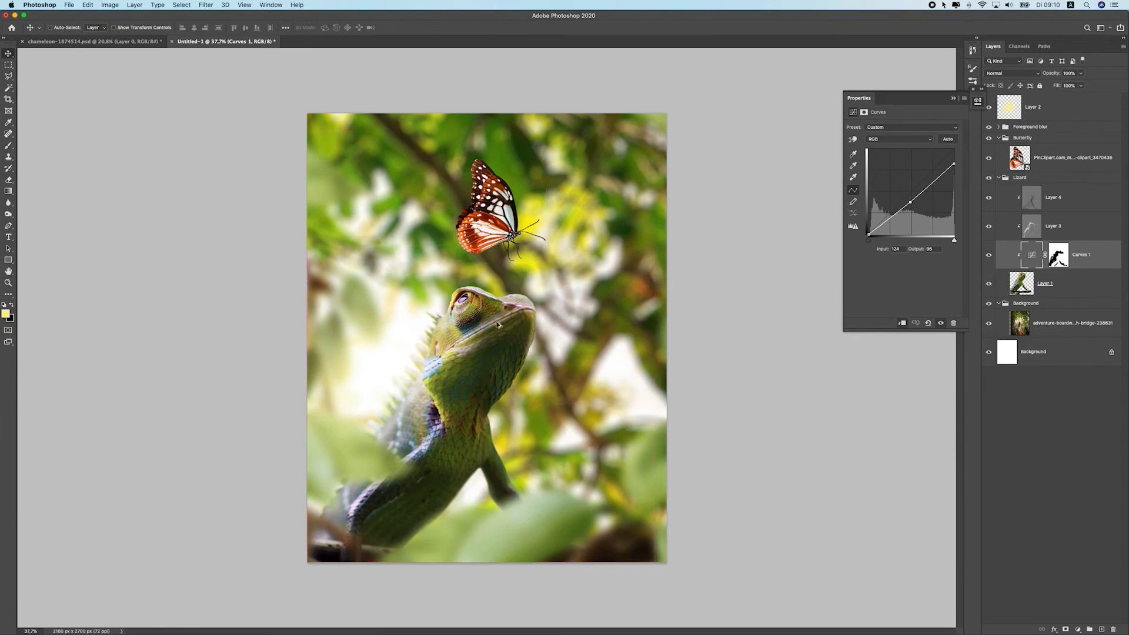
# Switch the chameleon's dodge layers off and on again to check their effect
pyautogui.scroll(-1, 486, 337)
pyautogui.click(1052, 229)
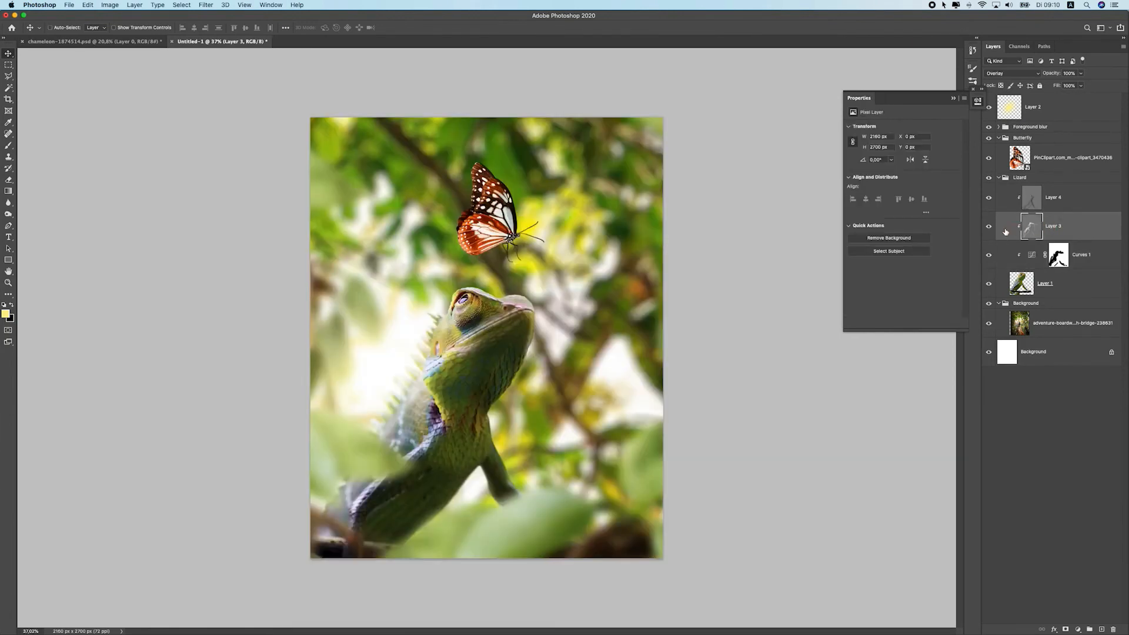
pyautogui.click(989, 228)
pyautogui.click(989, 228)
pyautogui.click(1068, 201)
pyautogui.click(988, 197)
pyautogui.click(988, 197)
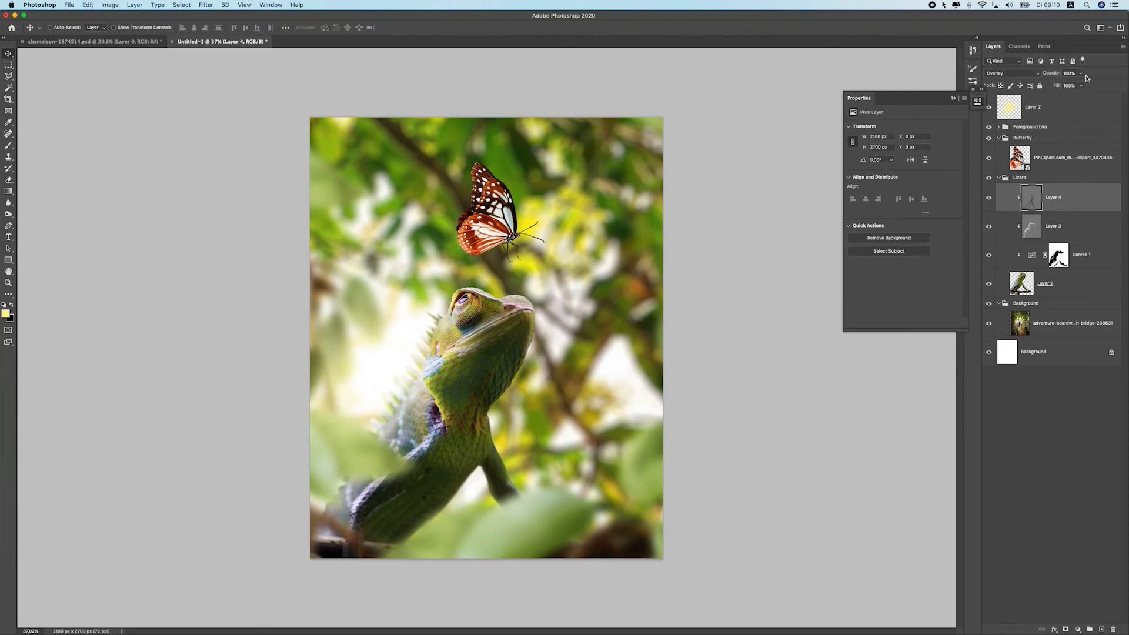
pyautogui.moveTo(1083, 77); pyautogui.dragTo(1070, 86)
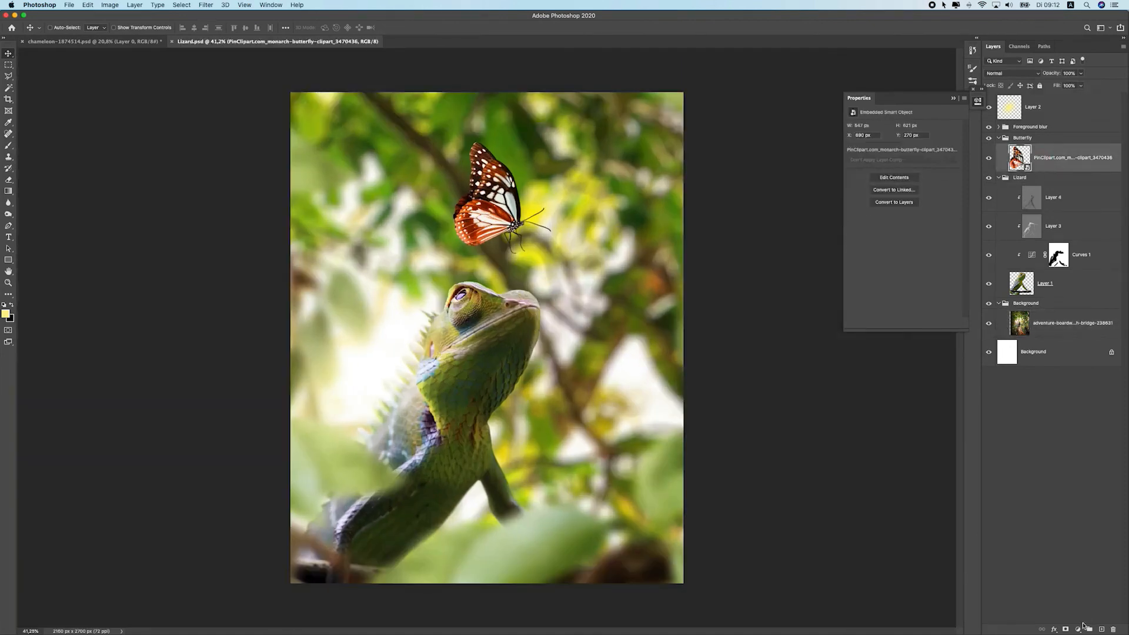
# Add a Curves adjustment clipped to the butterfly, lowering its top point to output 164
pyautogui.click(1078, 628)
pyautogui.click(1075, 508)
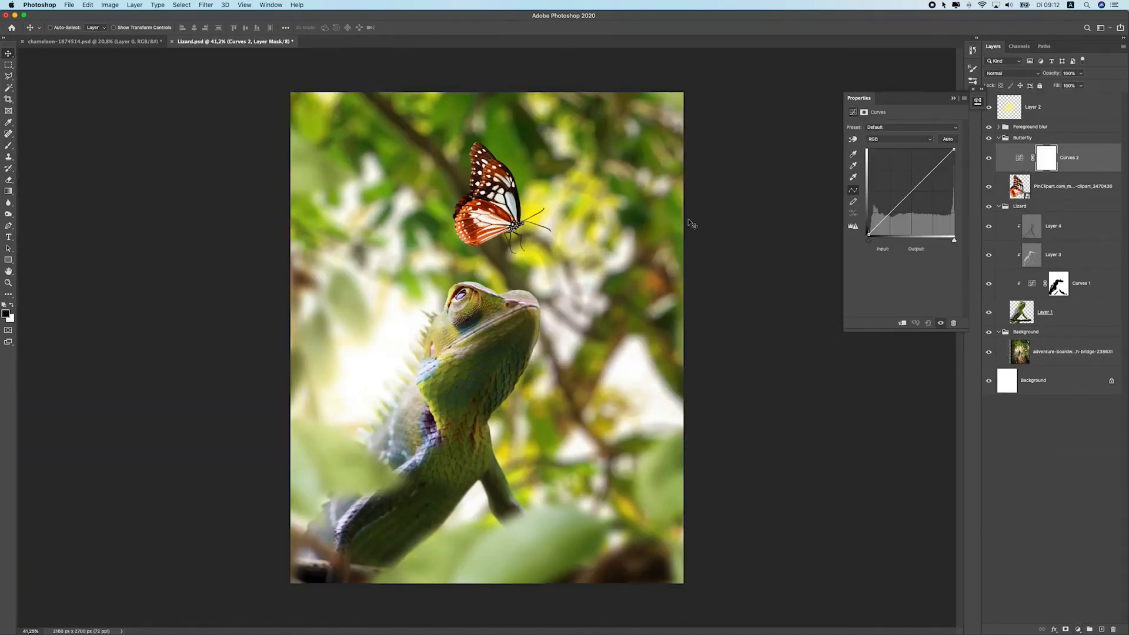
pyautogui.moveTo(954, 150); pyautogui.dragTo(963, 179)
pyautogui.click(902, 323)
# Paint black with a brush on the butterfly curves mask along its right side, undoing a first stroke
pyautogui.click(9, 144)
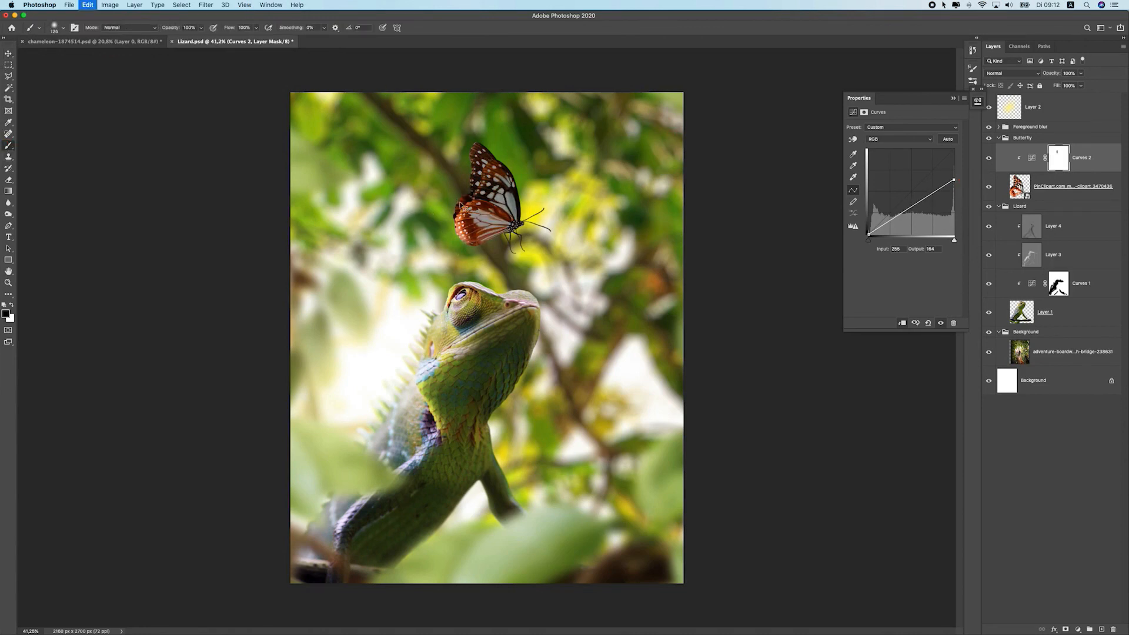
pyautogui.moveTo(471, 253)
pyautogui.mouseDown()
pyautogui.moveTo(436, 223)
pyautogui.moveTo(496, 256)
pyautogui.moveTo(441, 200)
pyautogui.moveTo(465, 182)
pyautogui.moveTo(469, 121)
pyautogui.mouseUp()
pyautogui.press('super+z')
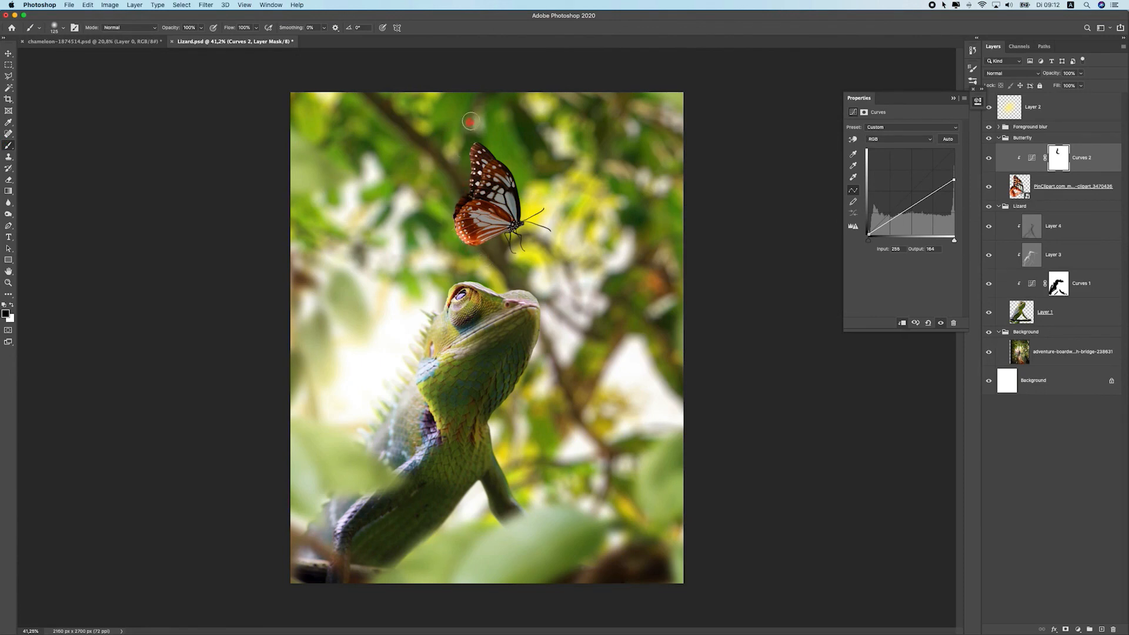
pyautogui.moveTo(498, 160)
pyautogui.mouseDown()
pyautogui.moveTo(464, 216)
pyautogui.moveTo(467, 194)
pyautogui.moveTo(475, 268)
pyautogui.moveTo(500, 245)
pyautogui.moveTo(551, 265)
pyautogui.mouseUp()
# Raise the butterfly curve's top point slightly to output 169
pyautogui.scroll(-5, 447, 284)
pyautogui.scroll(5, 446, 286)
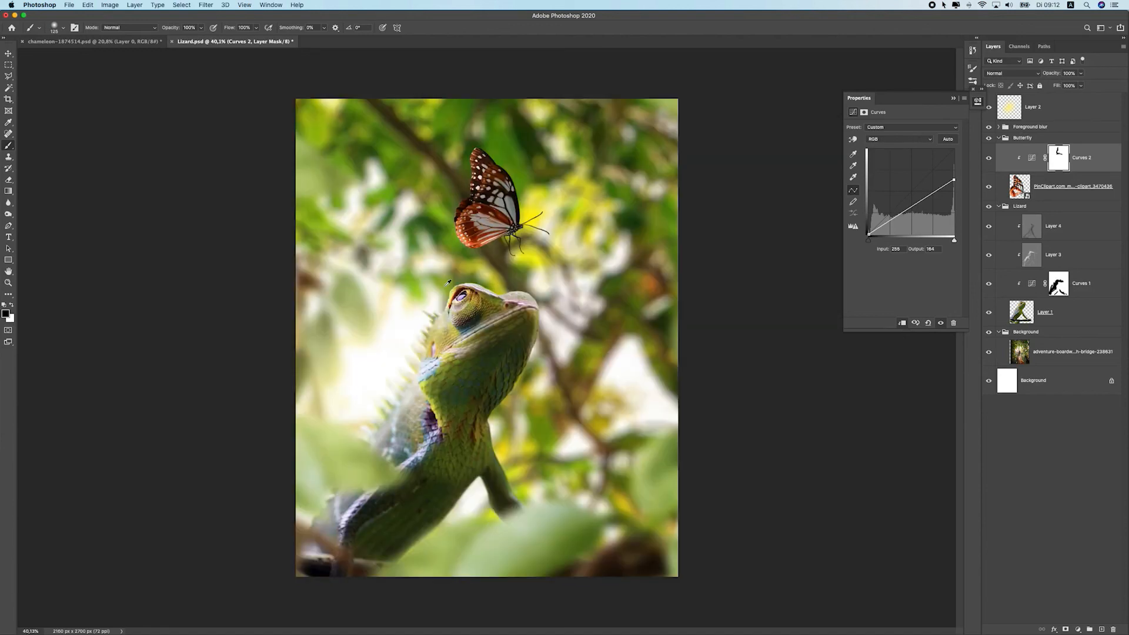
pyautogui.scroll(-1, 490, 340)
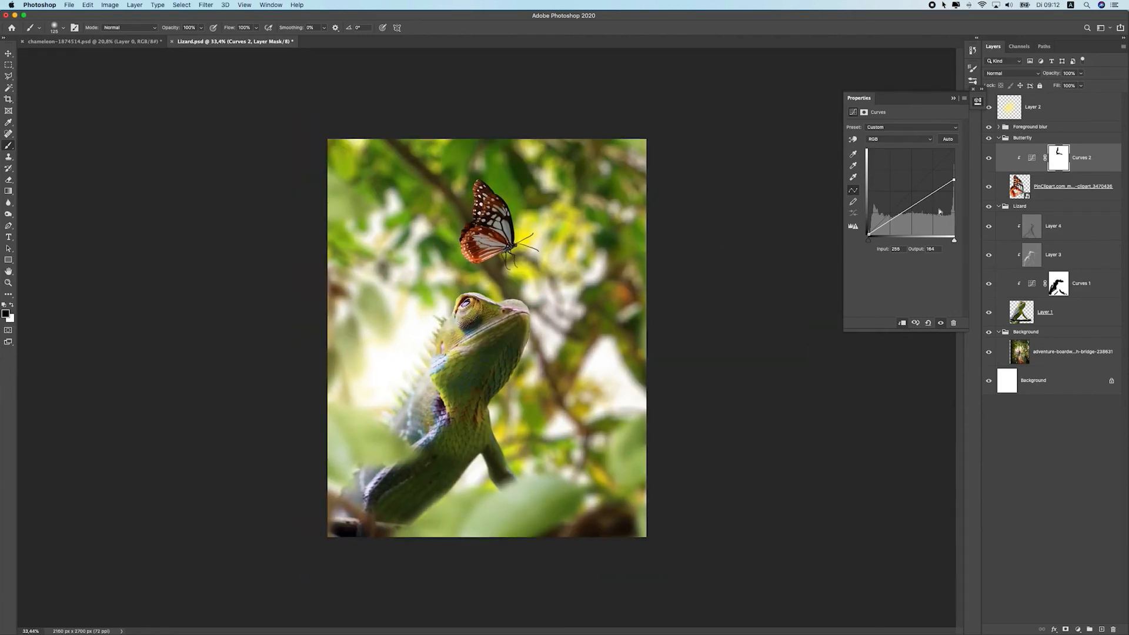
pyautogui.moveTo(954, 180); pyautogui.dragTo(955, 180)
pyautogui.click(8, 54)
pyautogui.scroll(-1, 513, 261)
pyautogui.scroll(1, 512, 262)
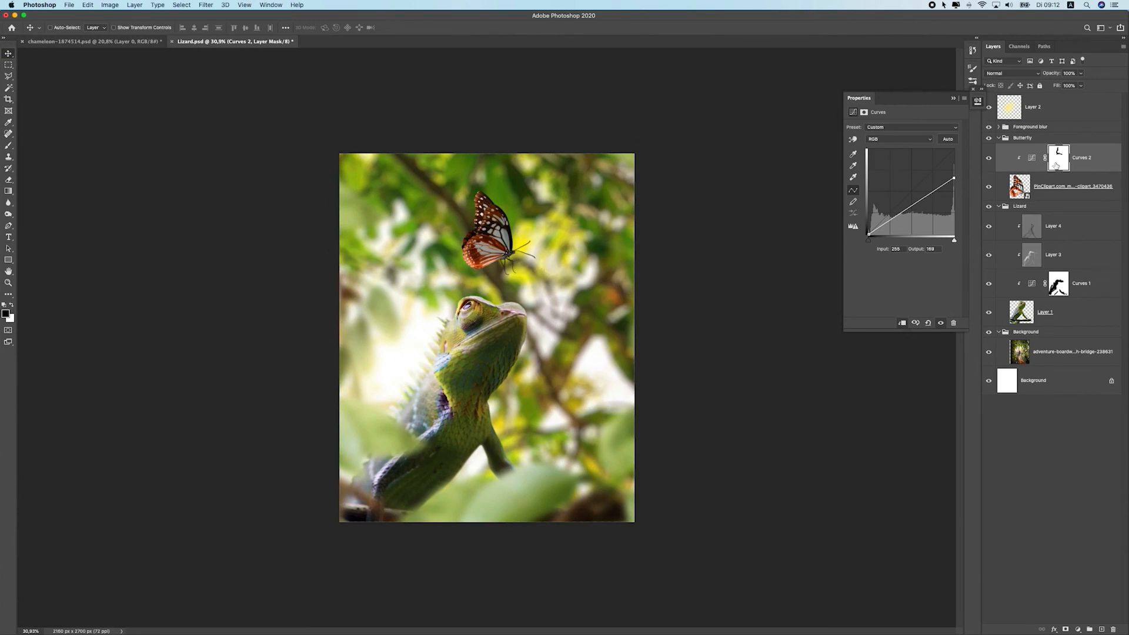
# Add a Hue/Saturation layer clipped to the forest background photo and set its saturation to -28
pyautogui.click(998, 138)
pyautogui.click(999, 149)
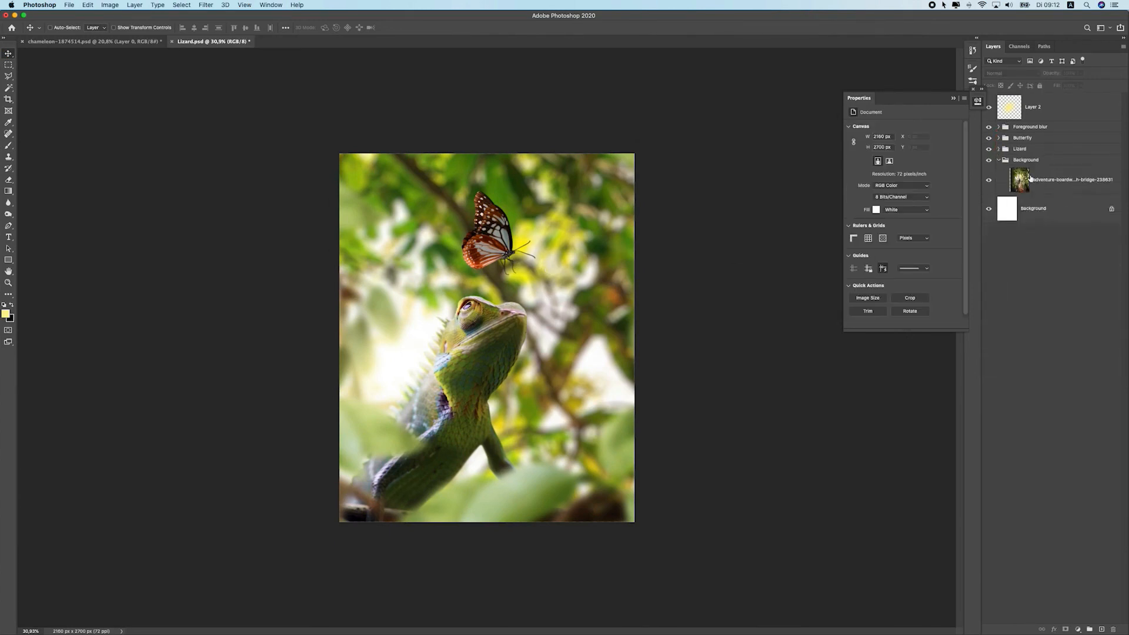
pyautogui.click(1059, 180)
pyautogui.scroll(1, 540, 285)
pyautogui.scroll(-1, 539, 285)
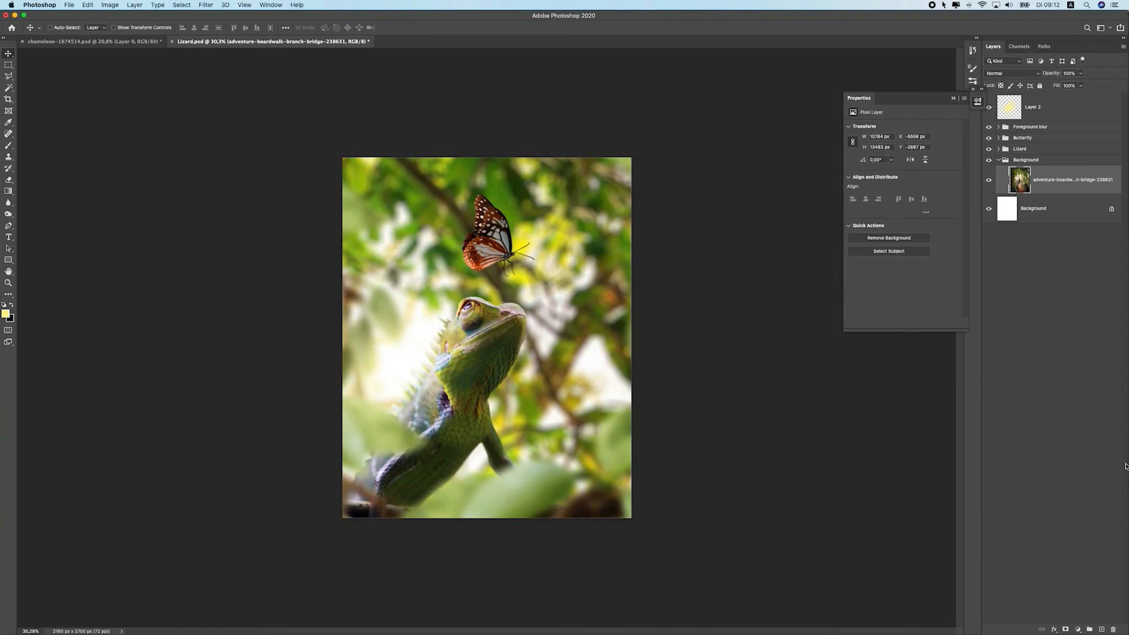
pyautogui.click(1078, 629)
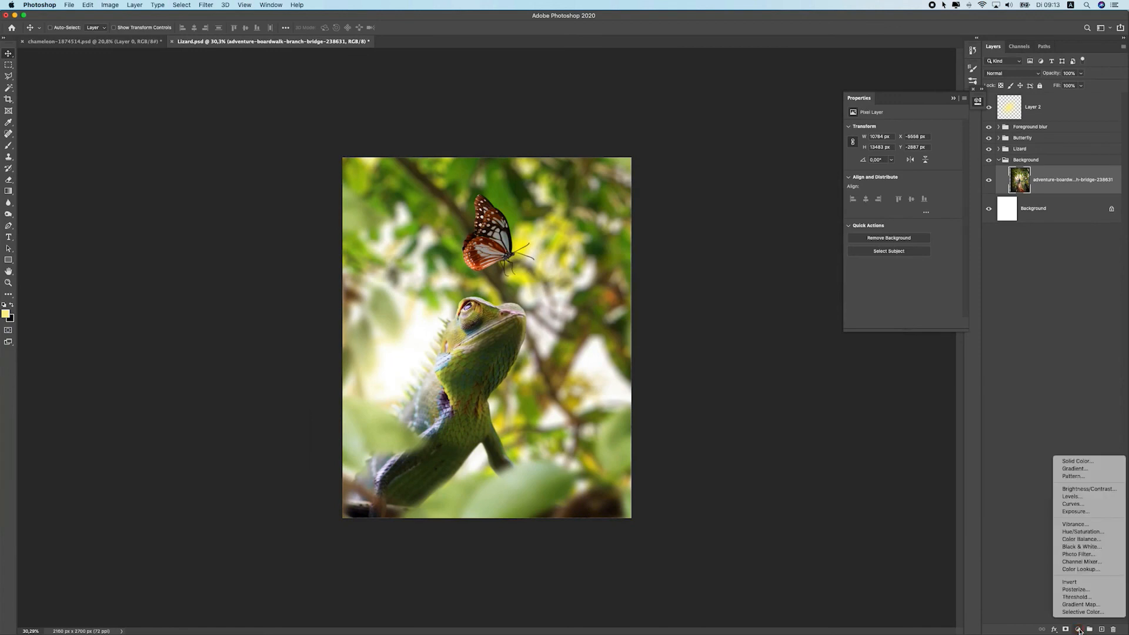
pyautogui.click(1079, 532)
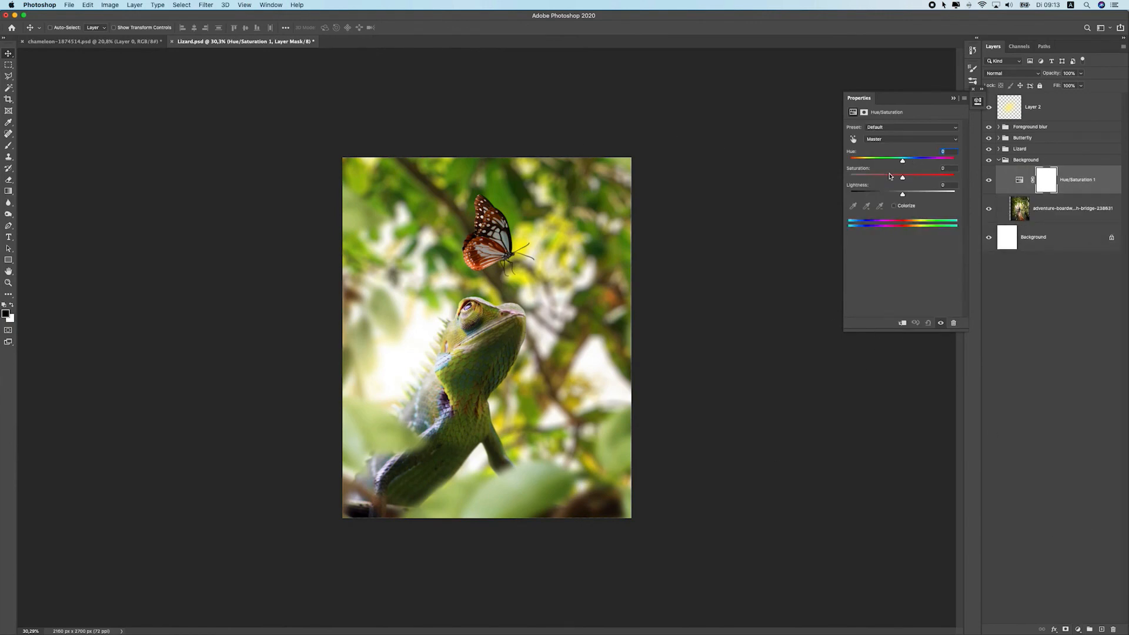
pyautogui.click(901, 323)
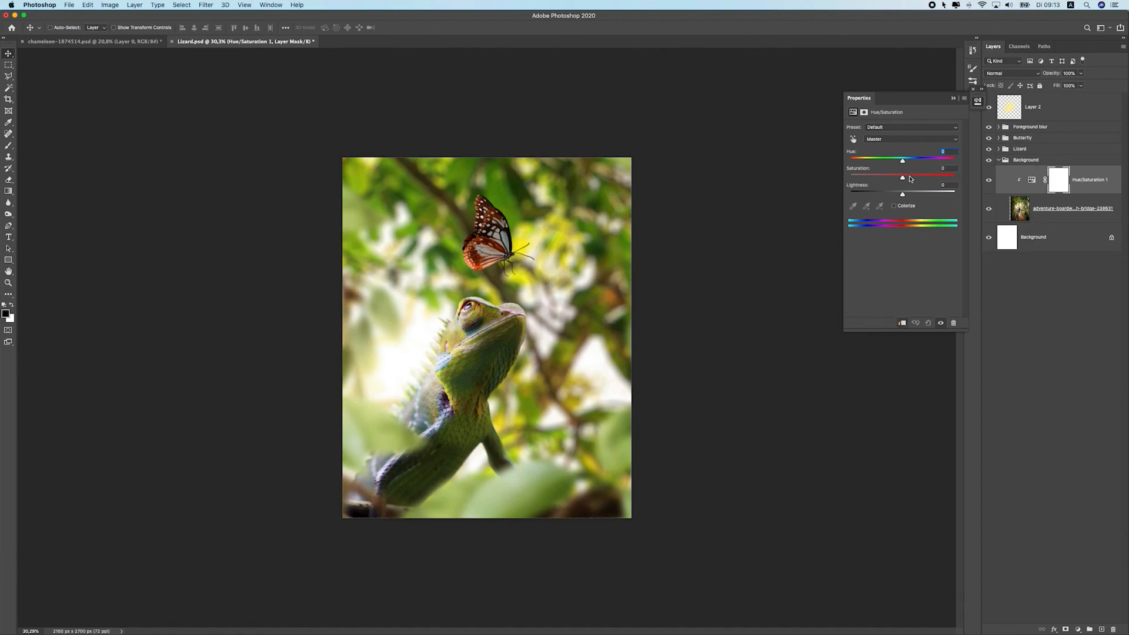
pyautogui.moveTo(901, 180)
pyautogui.mouseDown()
pyautogui.moveTo(873, 178)
pyautogui.moveTo(885, 181)
pyautogui.mouseUp()
pyautogui.scroll(-5, 560, 243)
pyautogui.scroll(5, 560, 243)
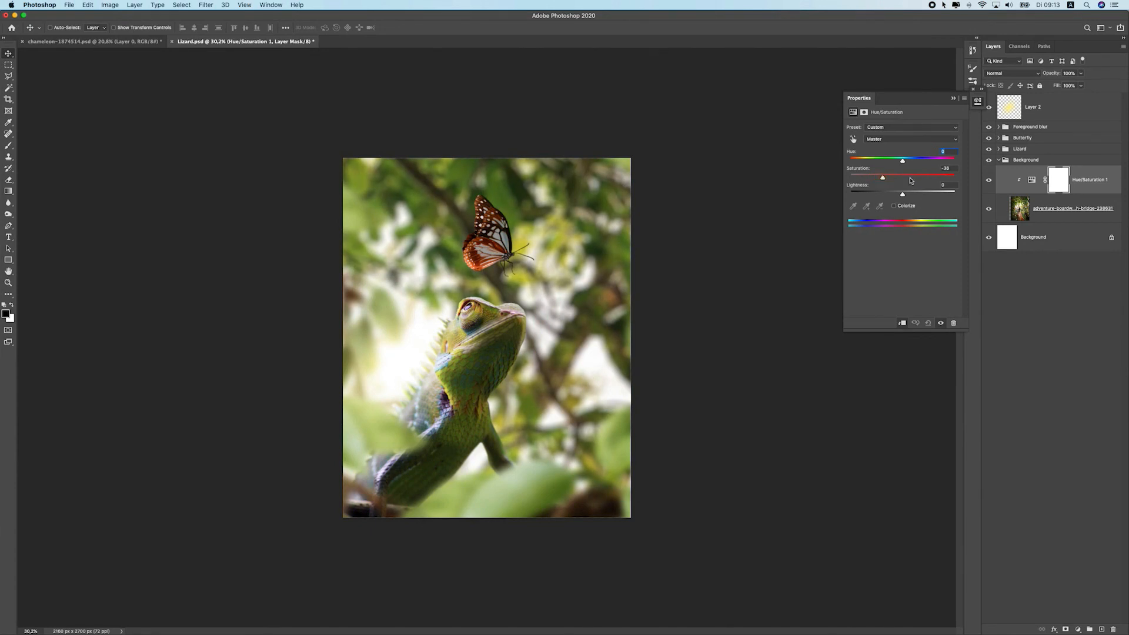
# Toggle the background Hue/Saturation layer to compare its effect
pyautogui.click(989, 181)
pyautogui.click(988, 181)
pyautogui.click(1030, 148)
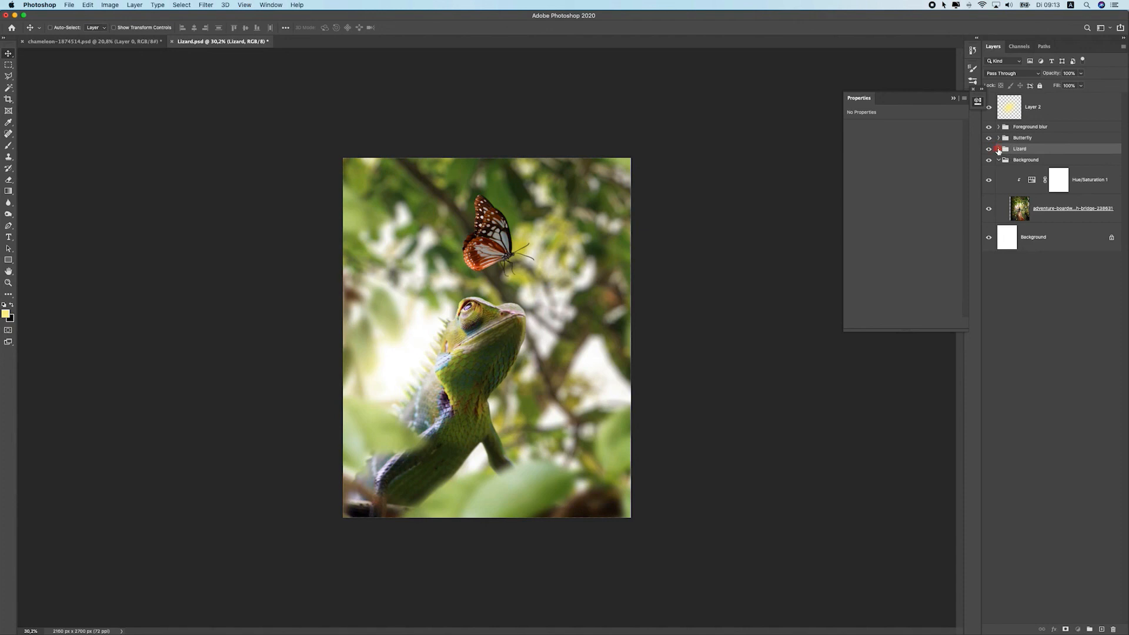
# Select the chameleon's dodge layers and Curves 1, and lower their opacity to 72%
pyautogui.click(999, 148)
pyautogui.click(1059, 179)
pyautogui.keyDown('shift'); pyautogui.click(1100, 232); pyautogui.keyUp('shift')
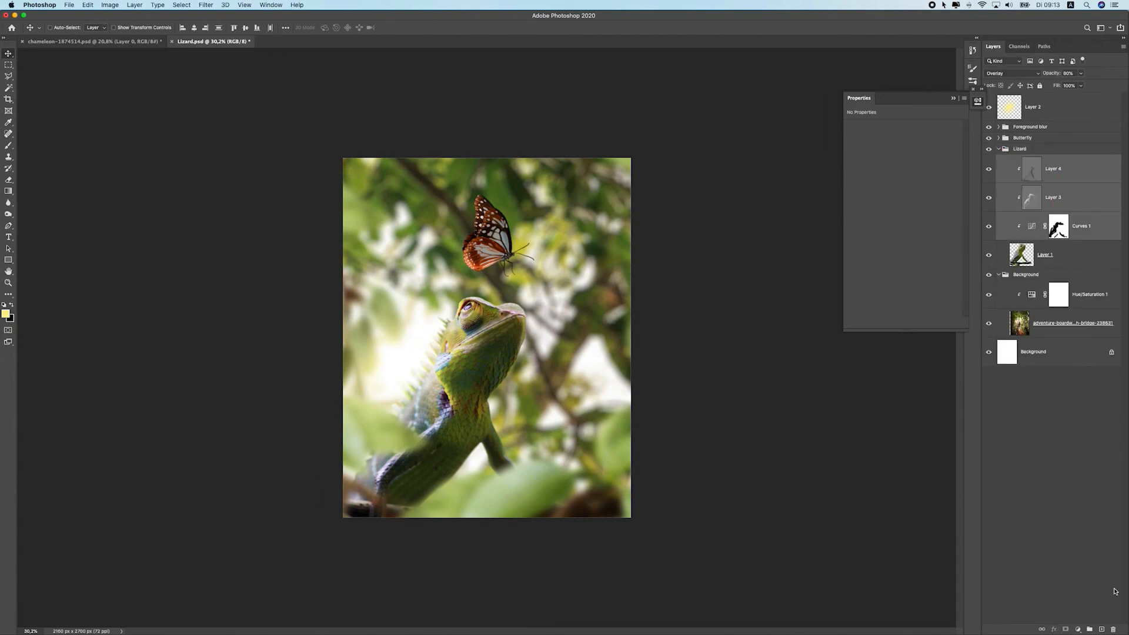
pyautogui.click(1090, 629)
pyautogui.press('super+z')
pyautogui.click(1080, 73)
pyautogui.moveTo(1076, 84); pyautogui.dragTo(1075, 84)
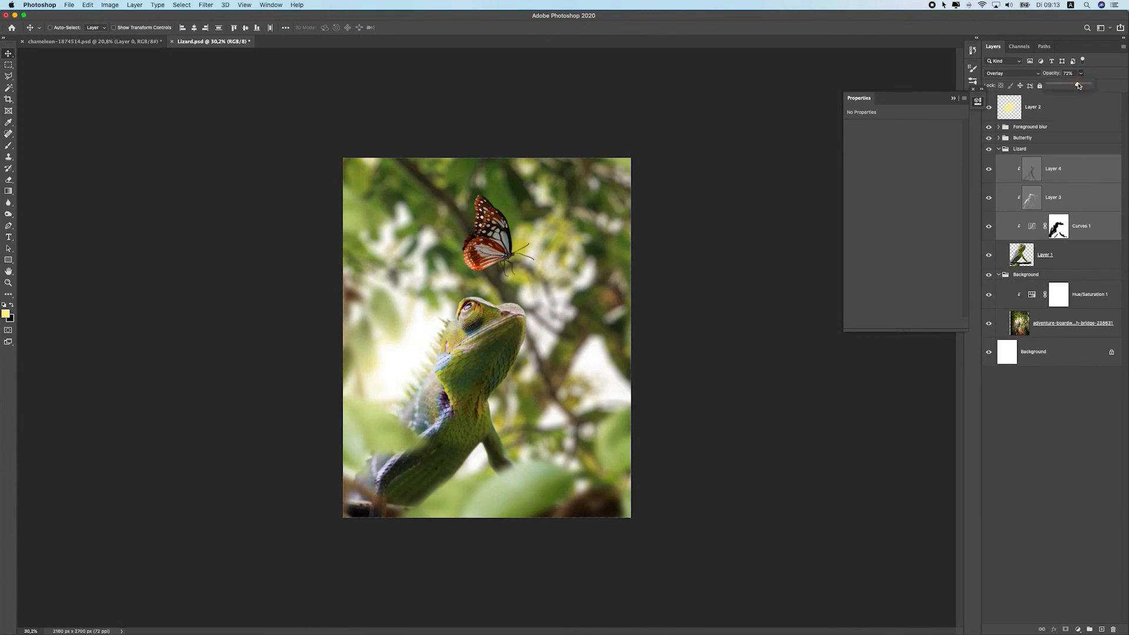
# Add a Hue/Saturation layer clipped over the chameleon, with saturation about -45 and hue +8
pyautogui.click(1058, 170)
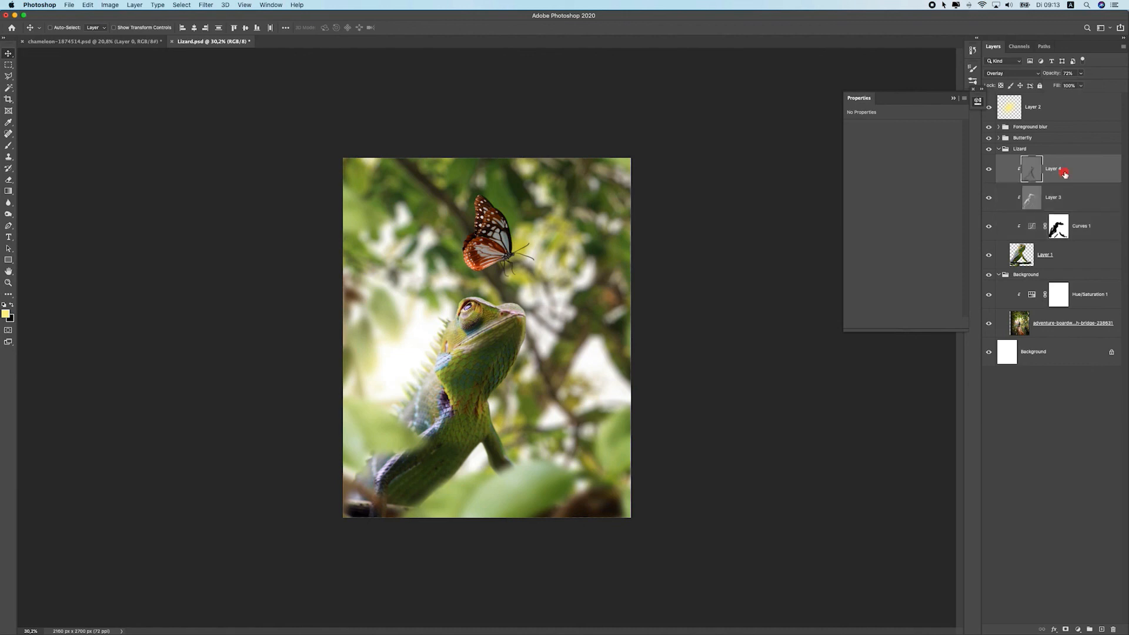
pyautogui.click(1083, 631)
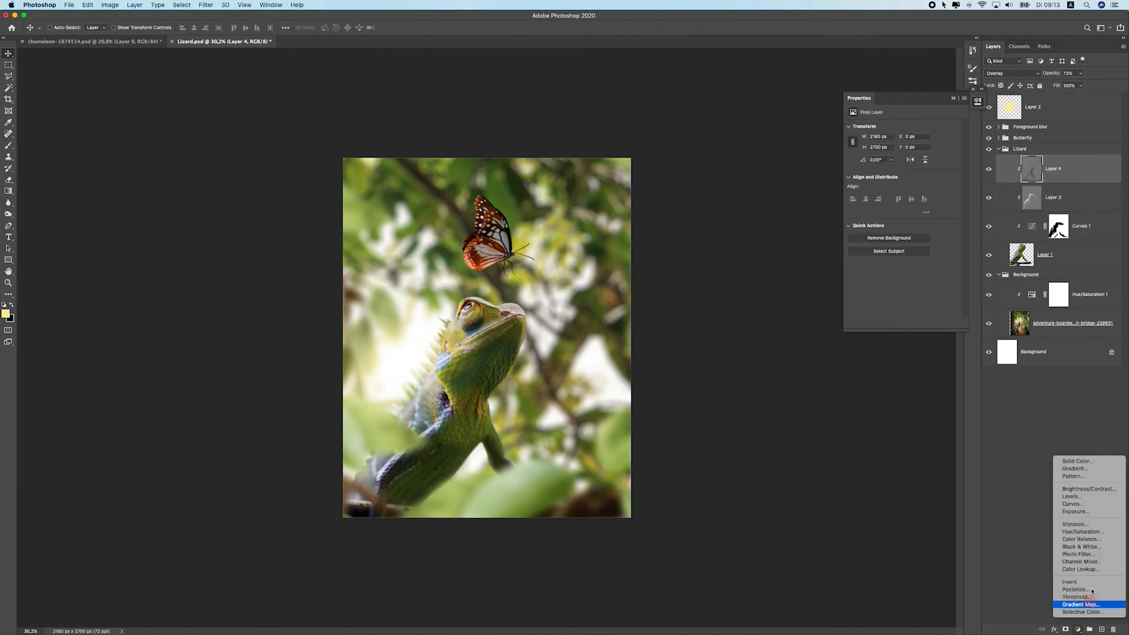
pyautogui.click(1082, 532)
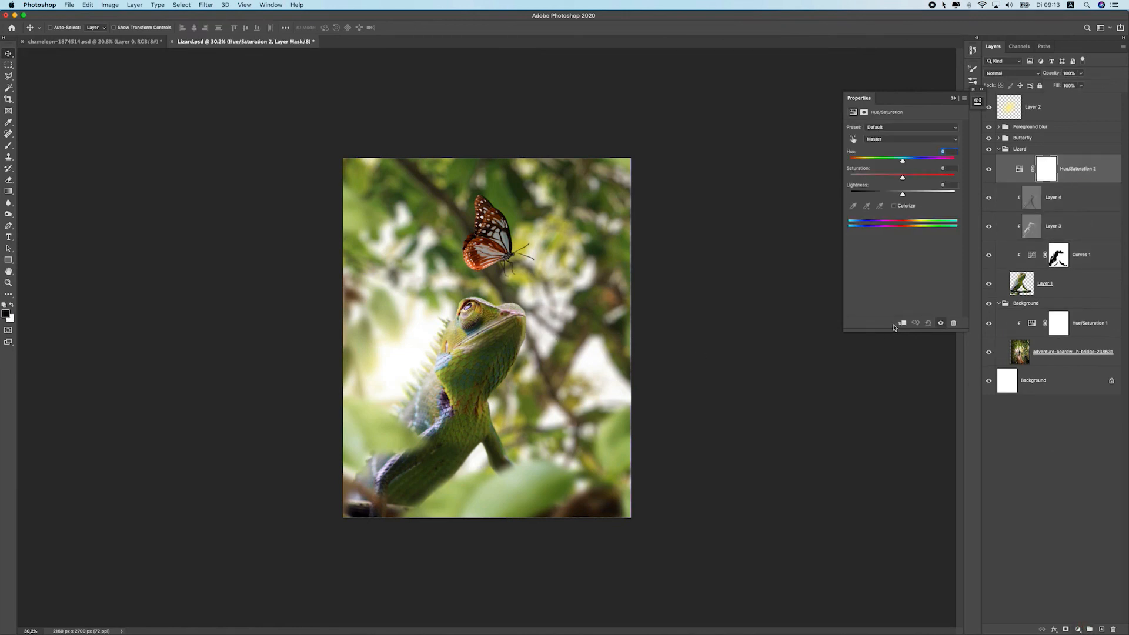
pyautogui.click(901, 324)
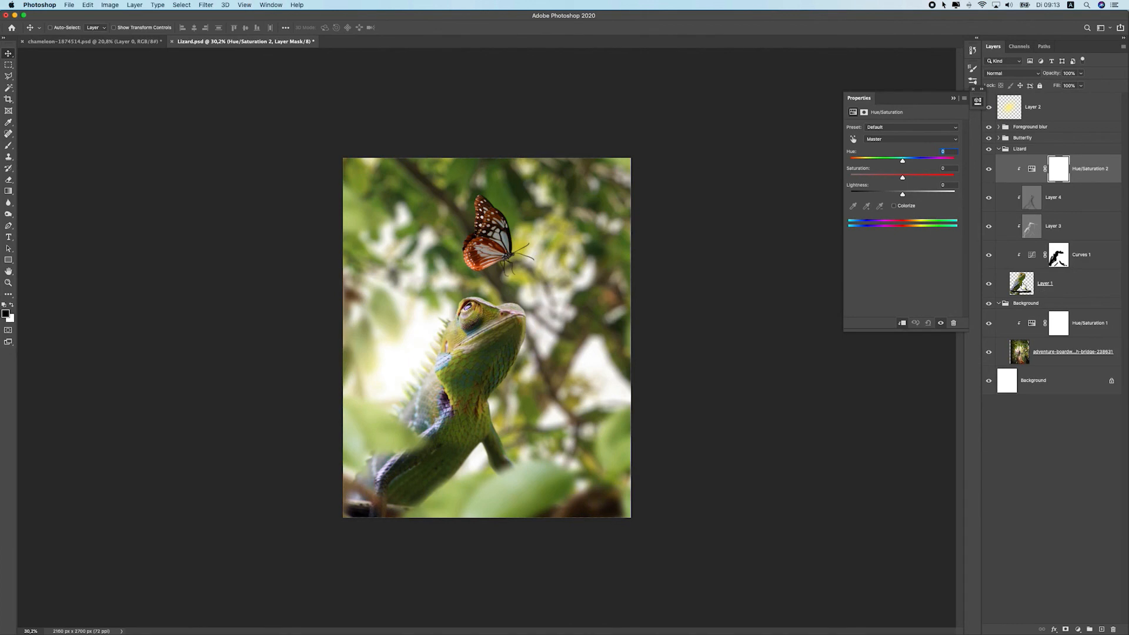
pyautogui.moveTo(902, 177); pyautogui.dragTo(890, 180)
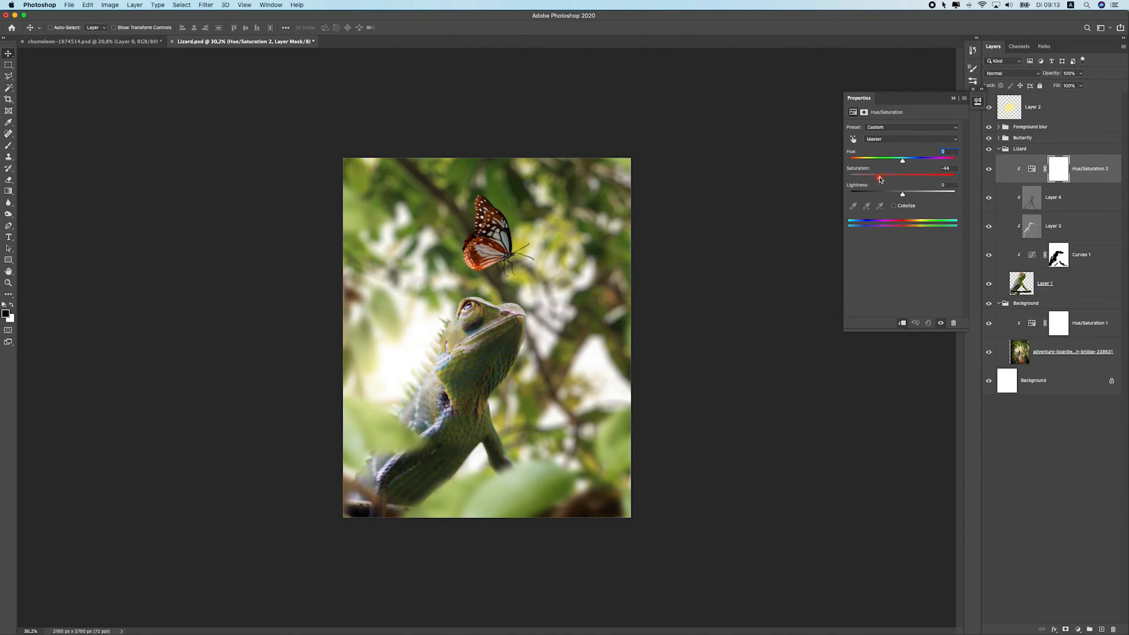
pyautogui.scroll(-8, 515, 280)
pyautogui.scroll(9, 516, 279)
pyautogui.scroll(-2, 515, 280)
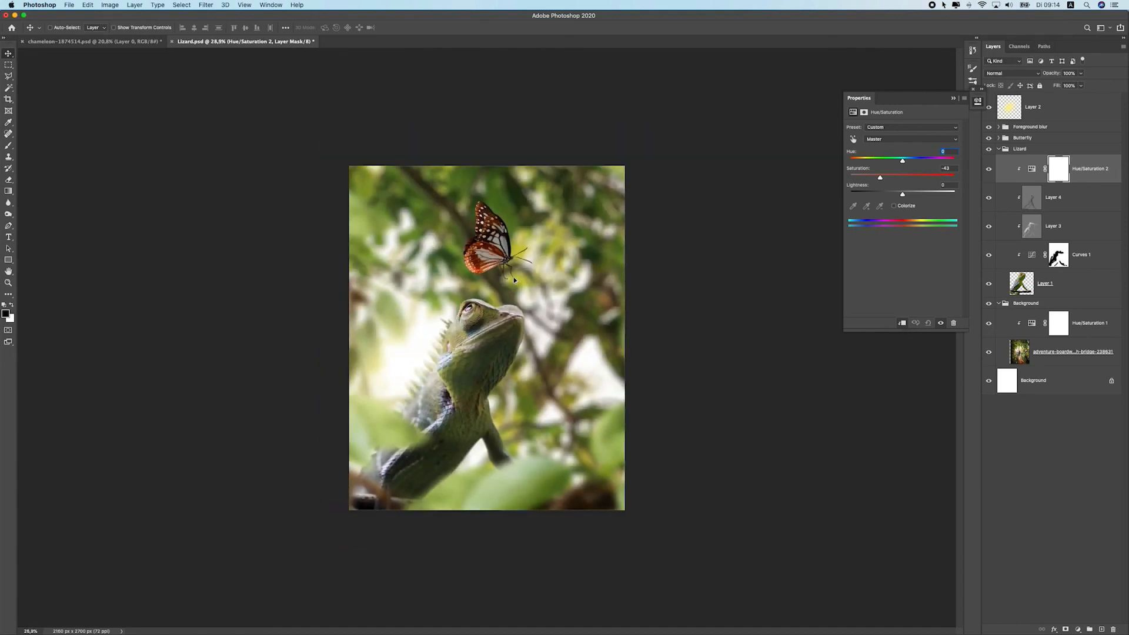
pyautogui.moveTo(882, 178); pyautogui.dragTo(910, 163)
pyautogui.scroll(-6, 559, 280)
pyautogui.scroll(4, 569, 287)
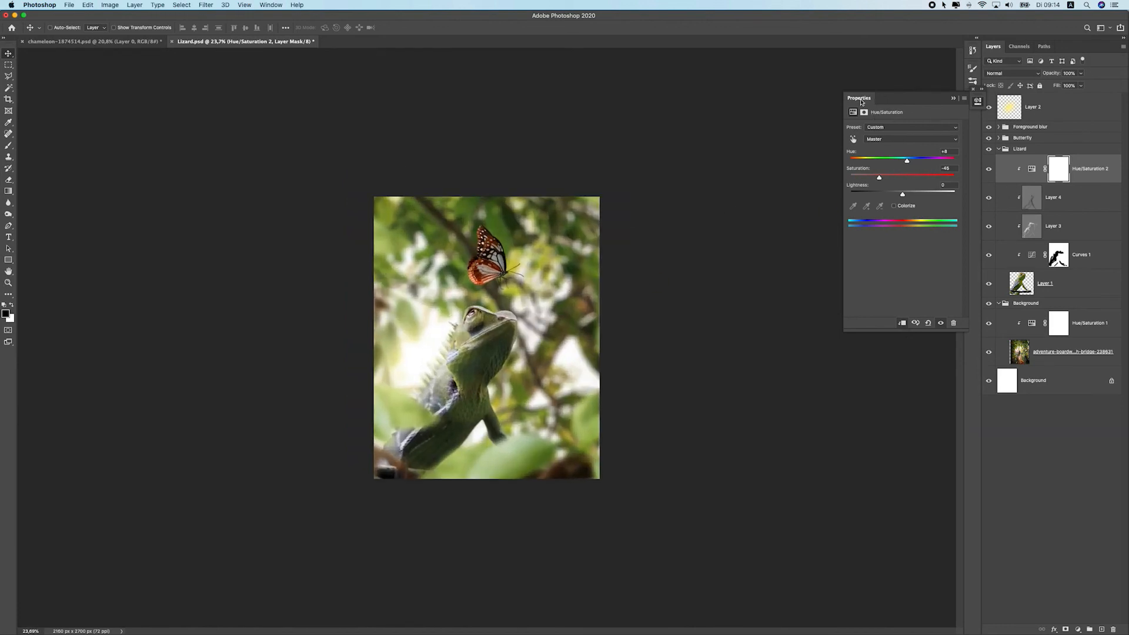
# Group the three blurred foreground leaf layers inside the Foreground blur folder
pyautogui.click(1047, 148)
pyautogui.click(998, 138)
pyautogui.click(998, 127)
pyautogui.click(1036, 134)
pyautogui.click(1059, 152)
pyautogui.keyDown('shift'); pyautogui.click(1078, 286); pyautogui.keyUp('shift')
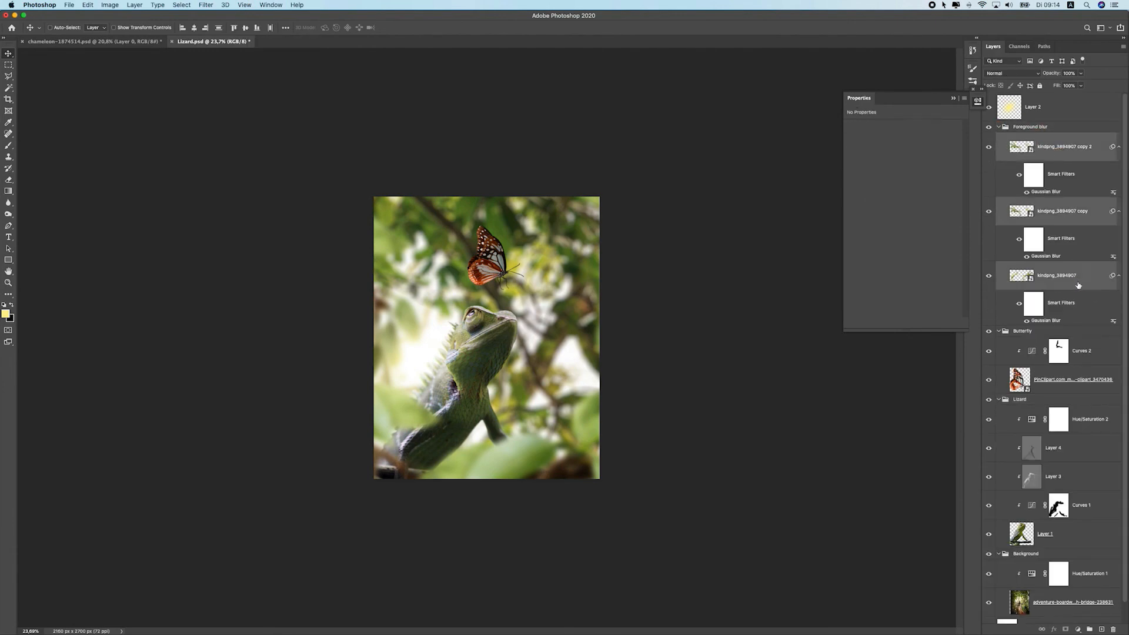
pyautogui.click(1089, 629)
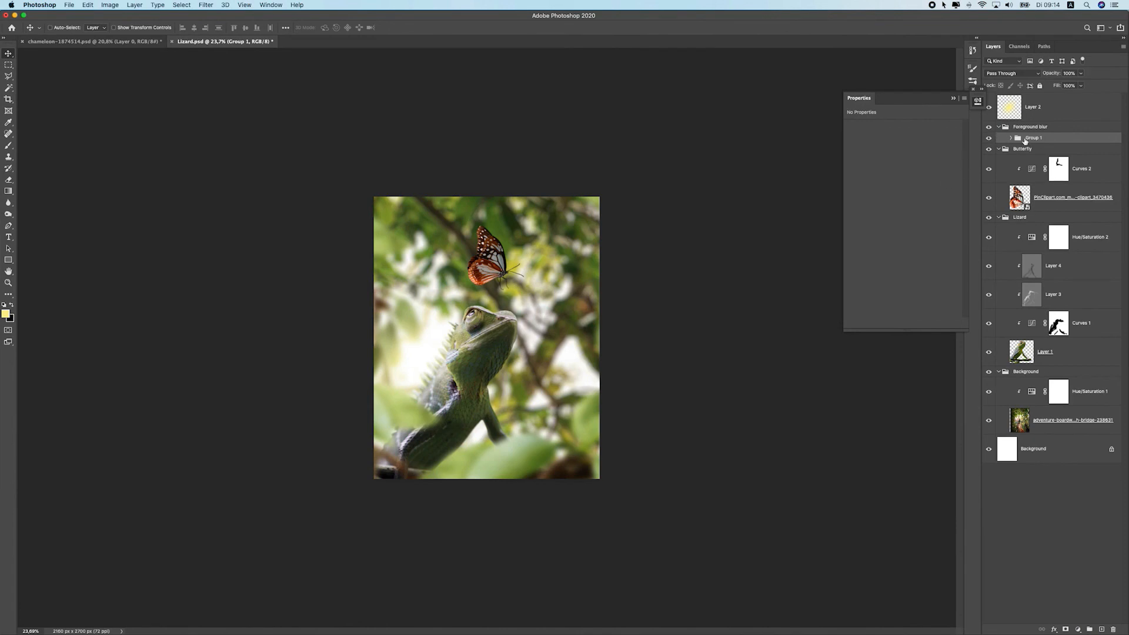
# Add a Hue/Saturation layer clipped to the foreground leaves group and adjust its saturation
pyautogui.click(1078, 629)
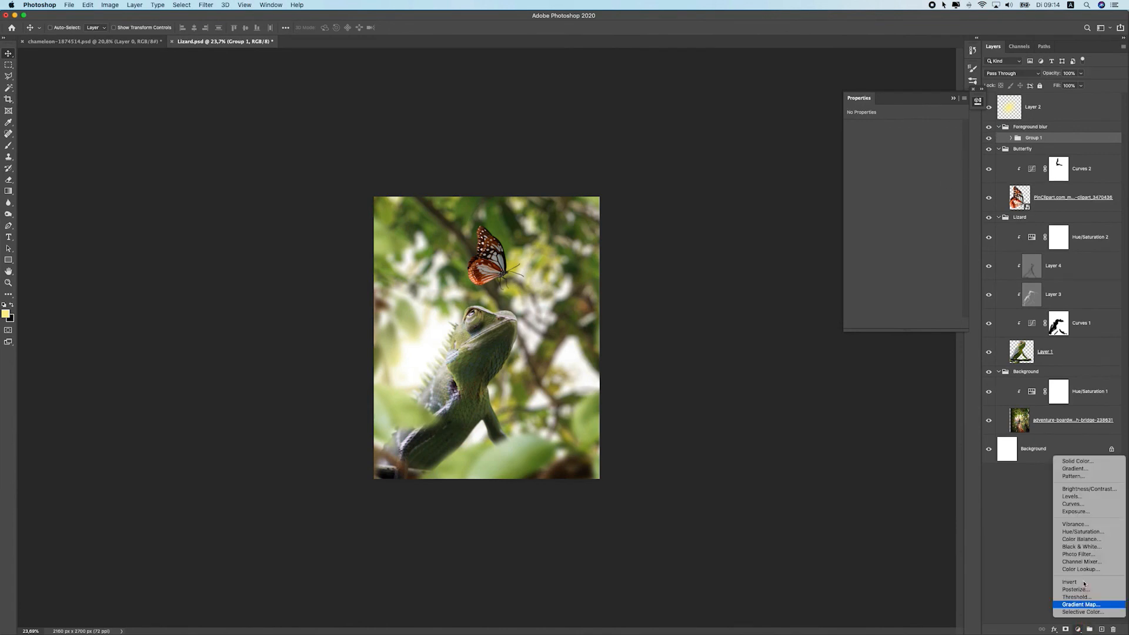
pyautogui.click(1088, 530)
pyautogui.click(902, 324)
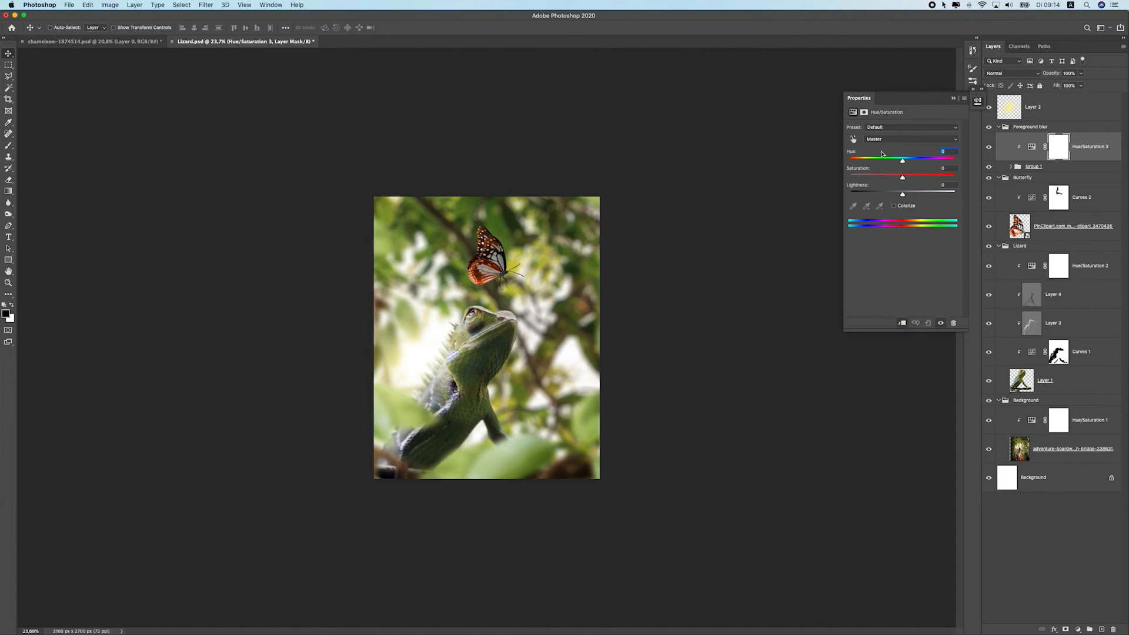
pyautogui.moveTo(895, 178)
pyautogui.mouseDown()
pyautogui.moveTo(874, 174)
pyautogui.moveTo(900, 161)
pyautogui.mouseUp()
pyautogui.scroll(3, 623, 341)
pyautogui.scroll(-3, 577, 374)
pyautogui.keyDown('super'); pyautogui.click(454, 223); pyautogui.keyUp('super')
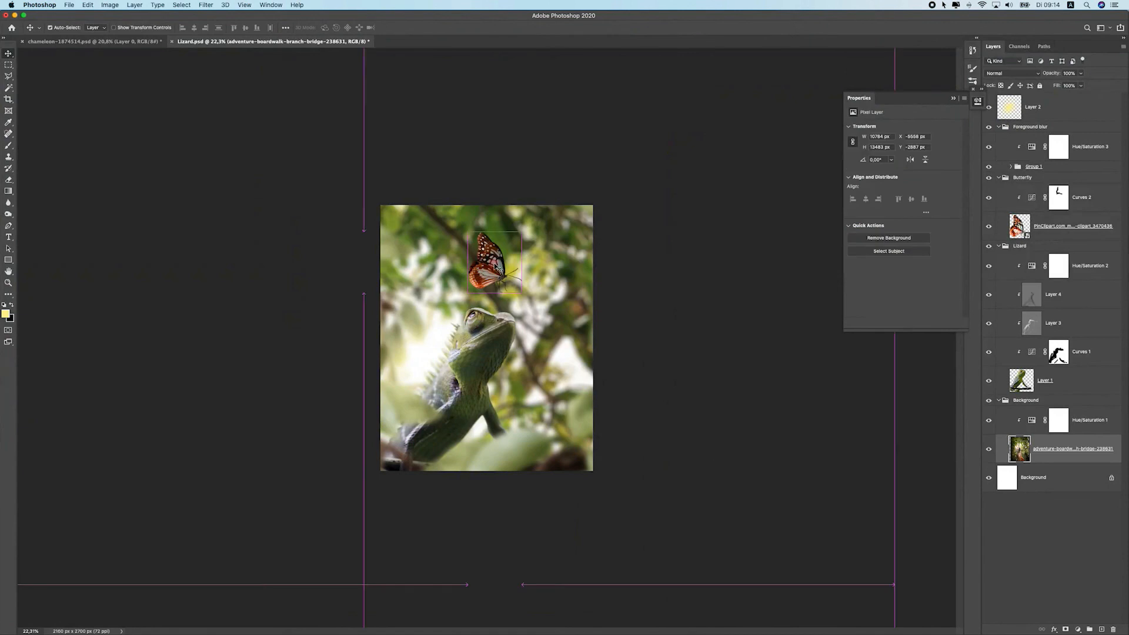
# Add a Hue/Saturation layer clipped to the butterfly and lower its saturation and lightness
pyautogui.keyDown('super'); pyautogui.click(497, 267); pyautogui.keyUp('super')
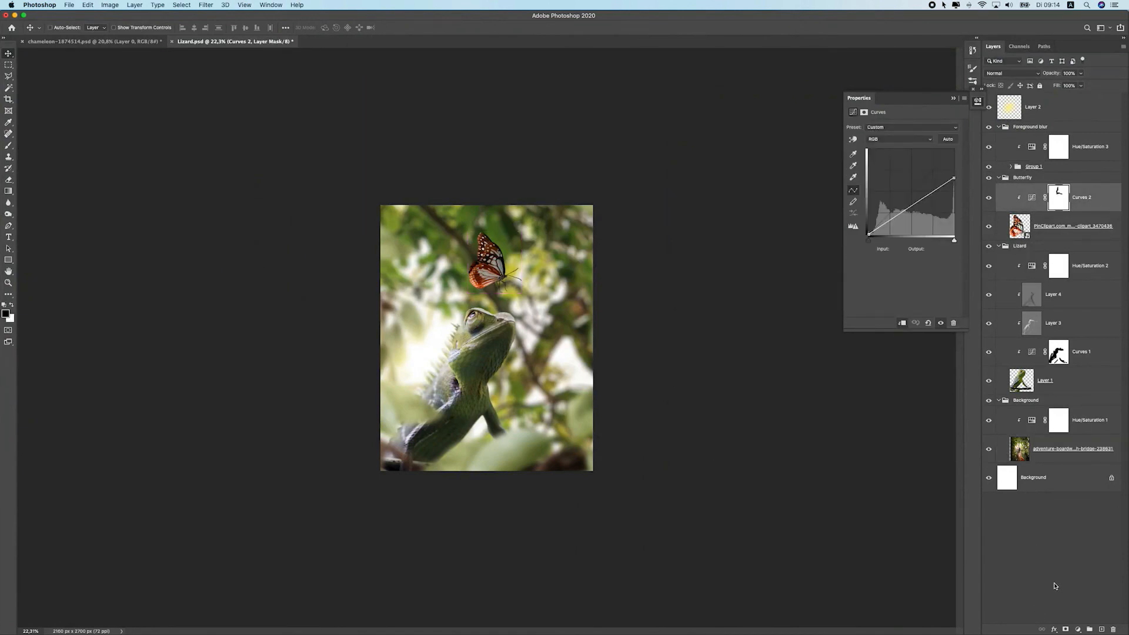
pyautogui.click(1078, 630)
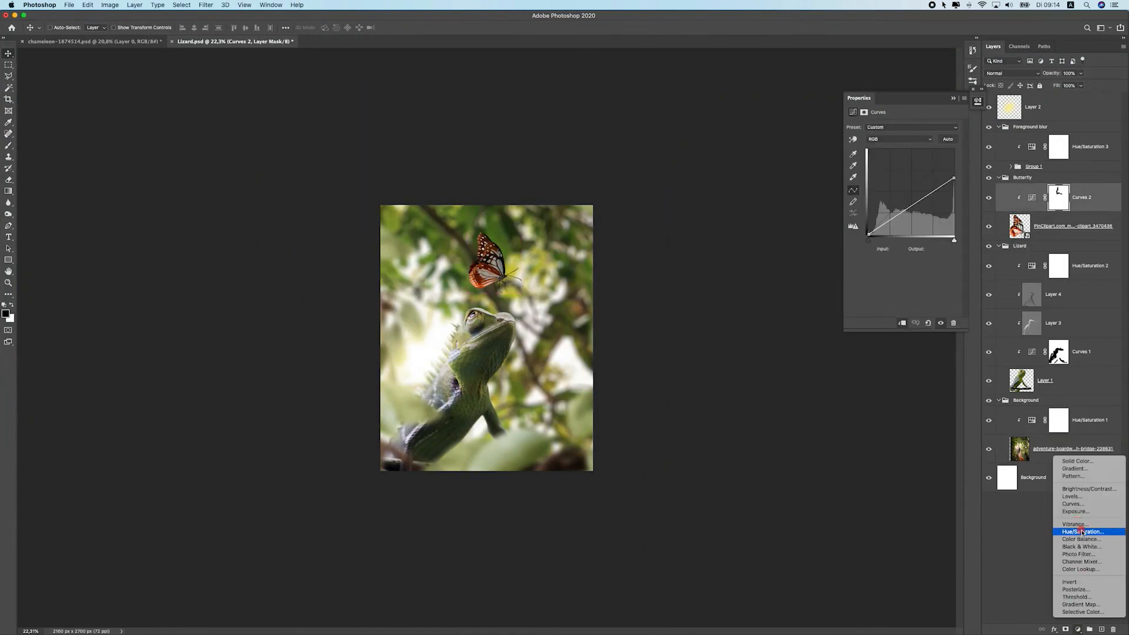
pyautogui.click(884, 272)
pyautogui.moveTo(900, 175)
pyautogui.mouseDown()
pyautogui.moveTo(878, 175)
pyautogui.moveTo(920, 166)
pyautogui.moveTo(866, 162)
pyautogui.moveTo(883, 163)
pyautogui.moveTo(896, 193)
pyautogui.mouseUp()
pyautogui.press('super+z')
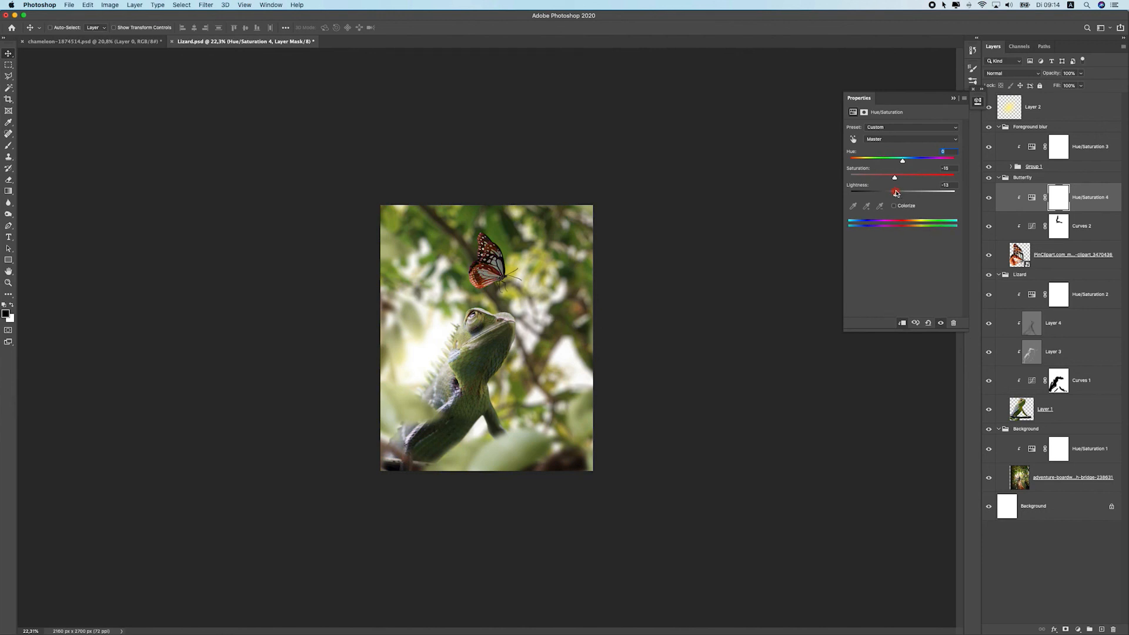
pyautogui.scroll(3, 498, 306)
pyautogui.rightClick(721, 258)
pyautogui.click(730, 271)
pyautogui.scroll(-3, 574, 331)
pyautogui.scroll(1, 575, 331)
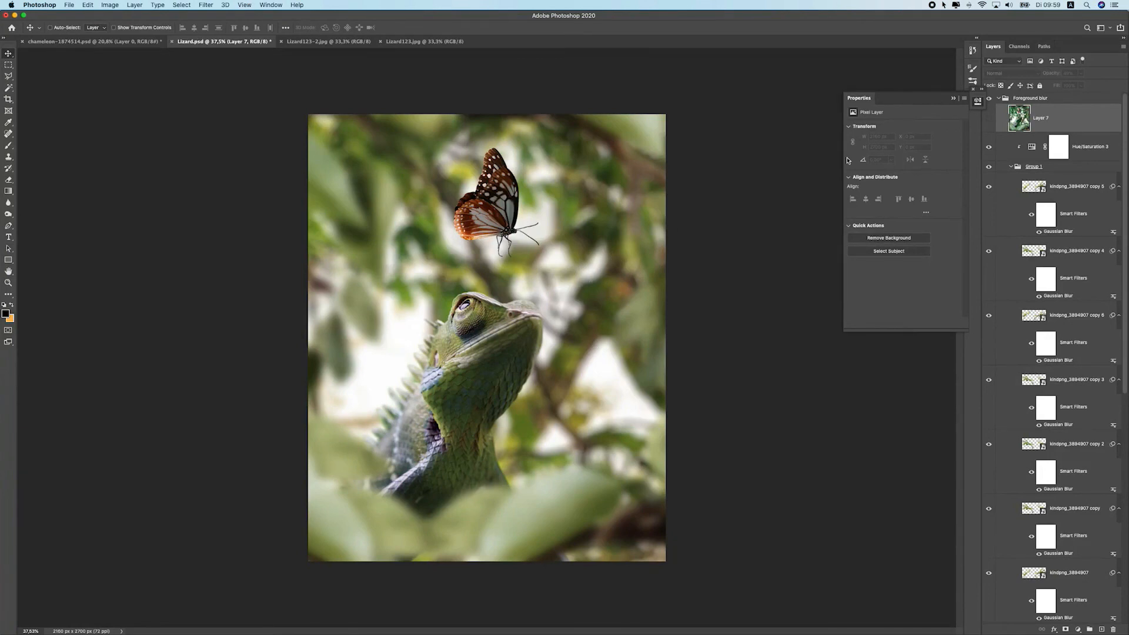
# Toggle the top Layer 7 on and off to compare the composite with and without it
pyautogui.click(987, 120)
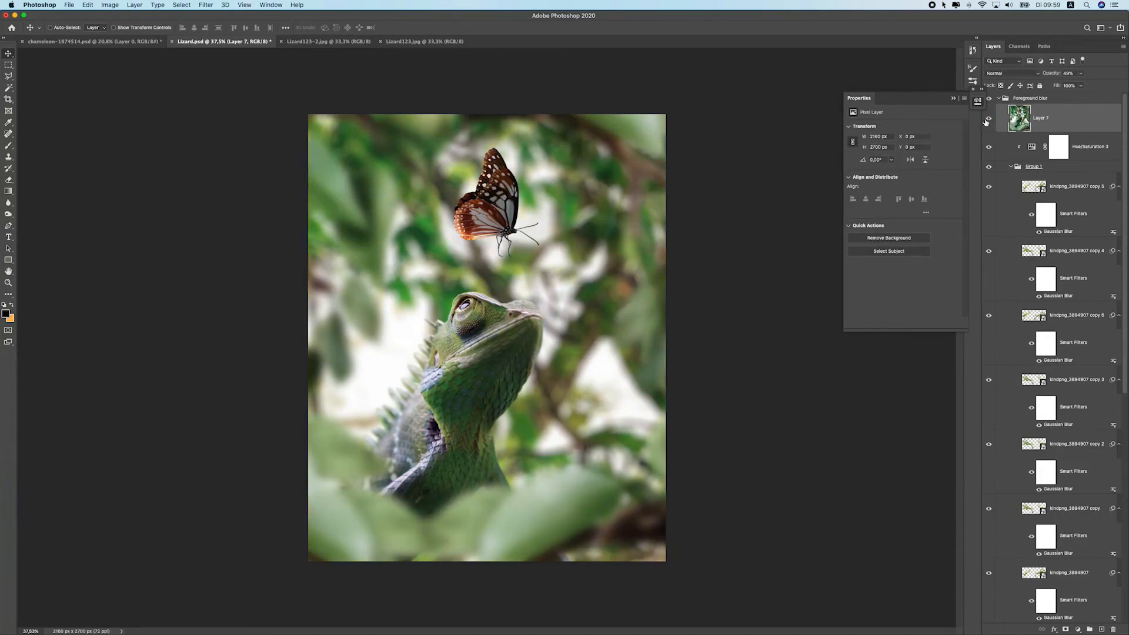
pyautogui.scroll(-2, 559, 325)
pyautogui.scroll(3, 559, 325)
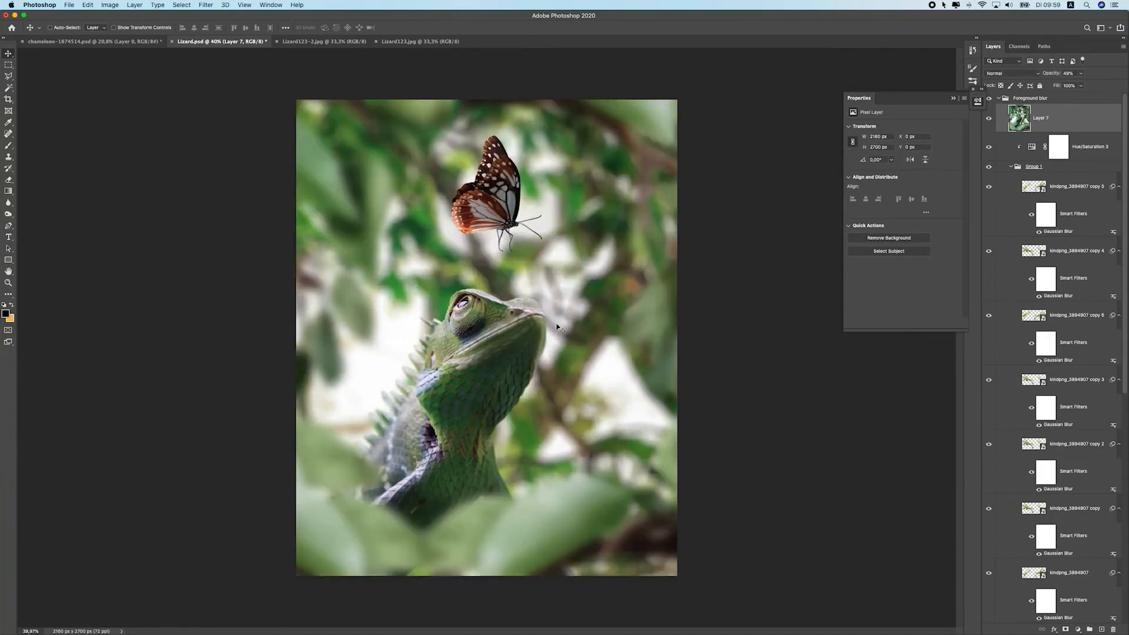
pyautogui.click(988, 119)
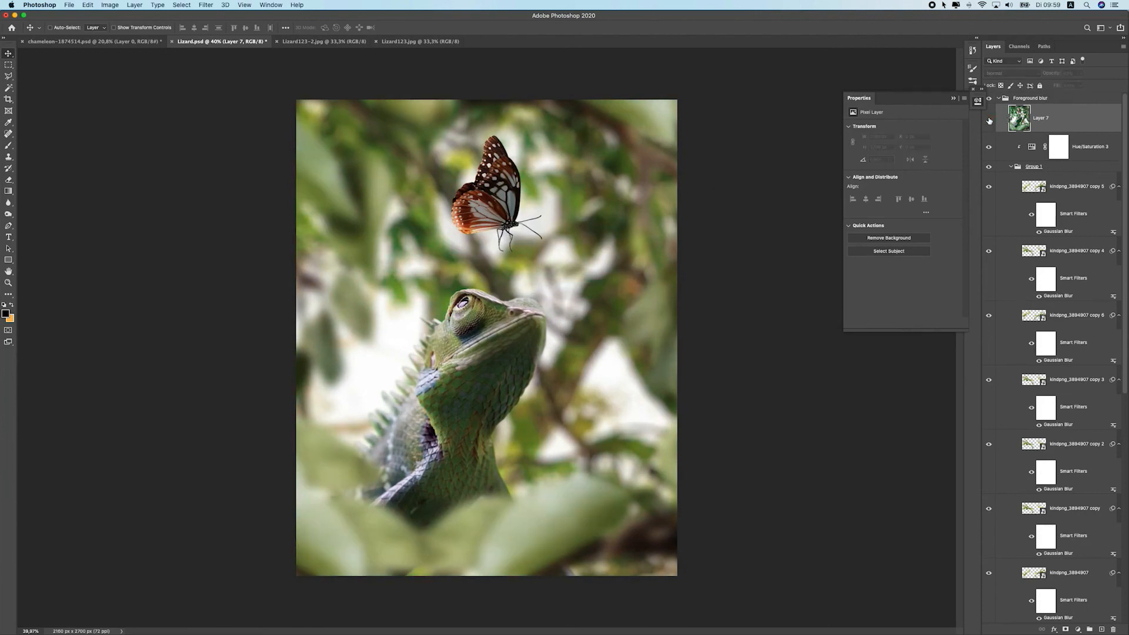
pyautogui.click(988, 120)
pyautogui.scroll(-1, 663, 310)
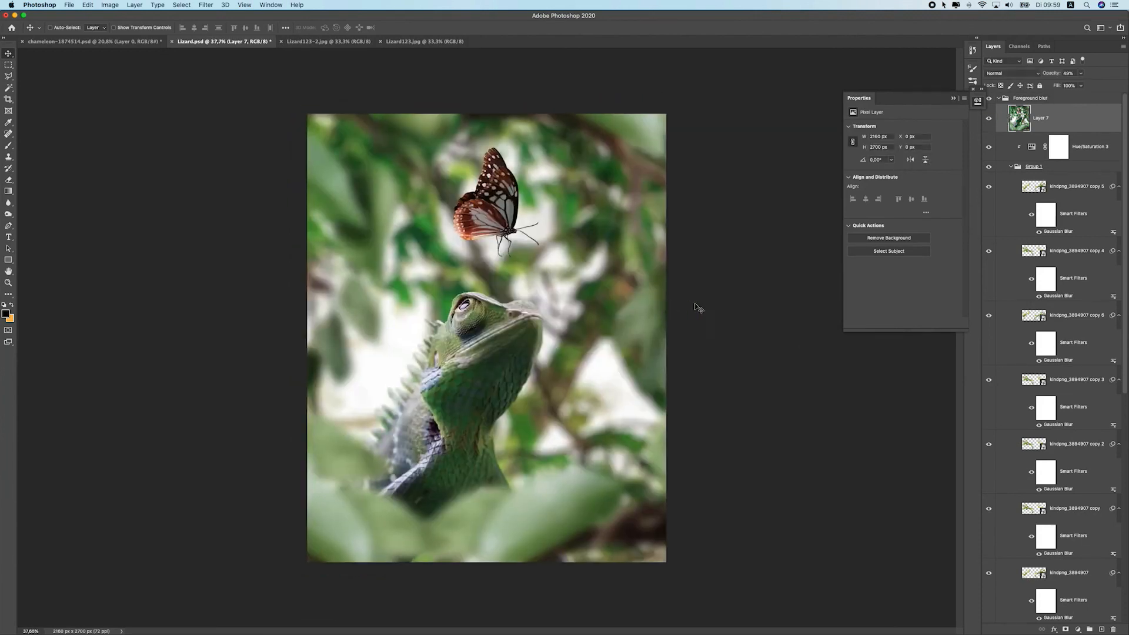
pyautogui.click(990, 121)
pyautogui.click(990, 121)
pyautogui.click(989, 121)
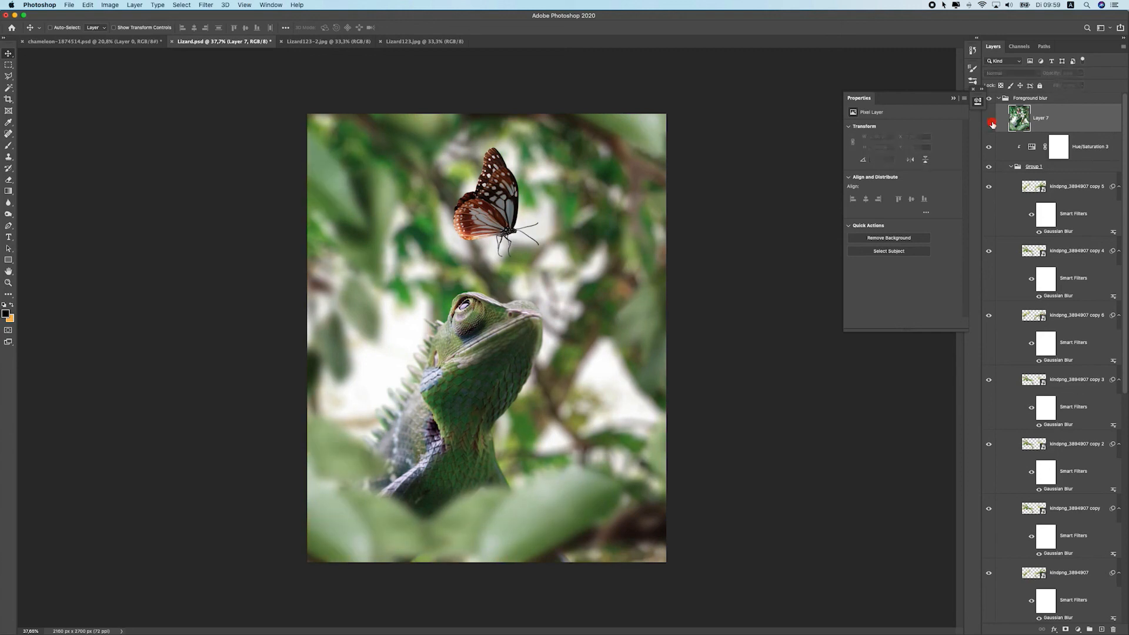
pyautogui.click(1066, 141)
pyautogui.click(158, 5)
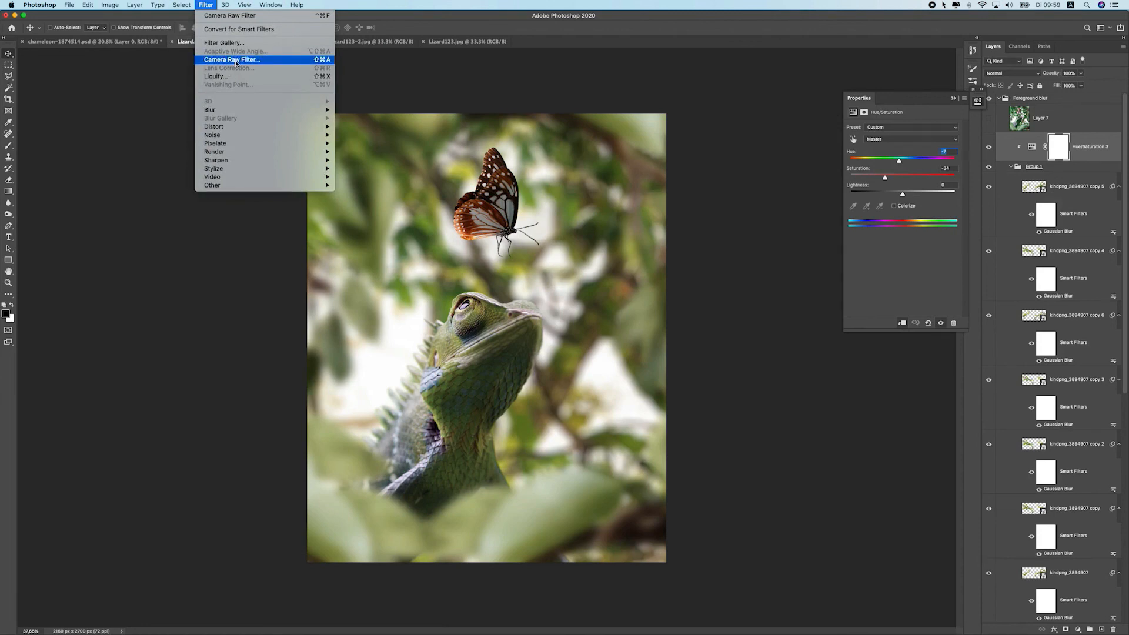
pyautogui.click(475, 115)
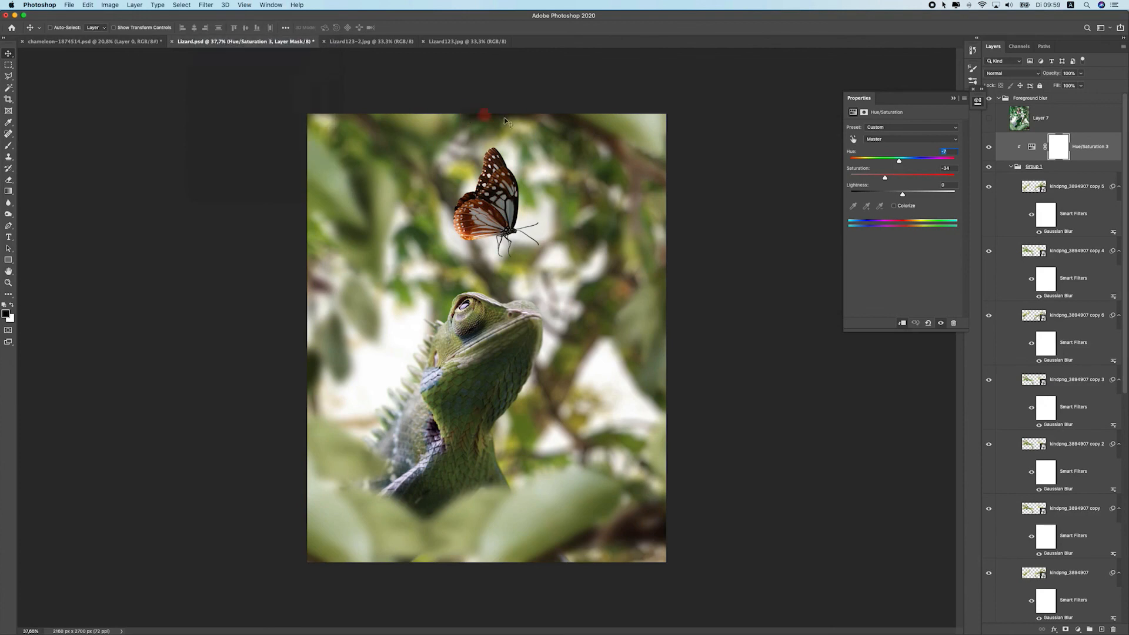
pyautogui.scroll(-5, 532, 280)
pyautogui.scroll(6, 531, 280)
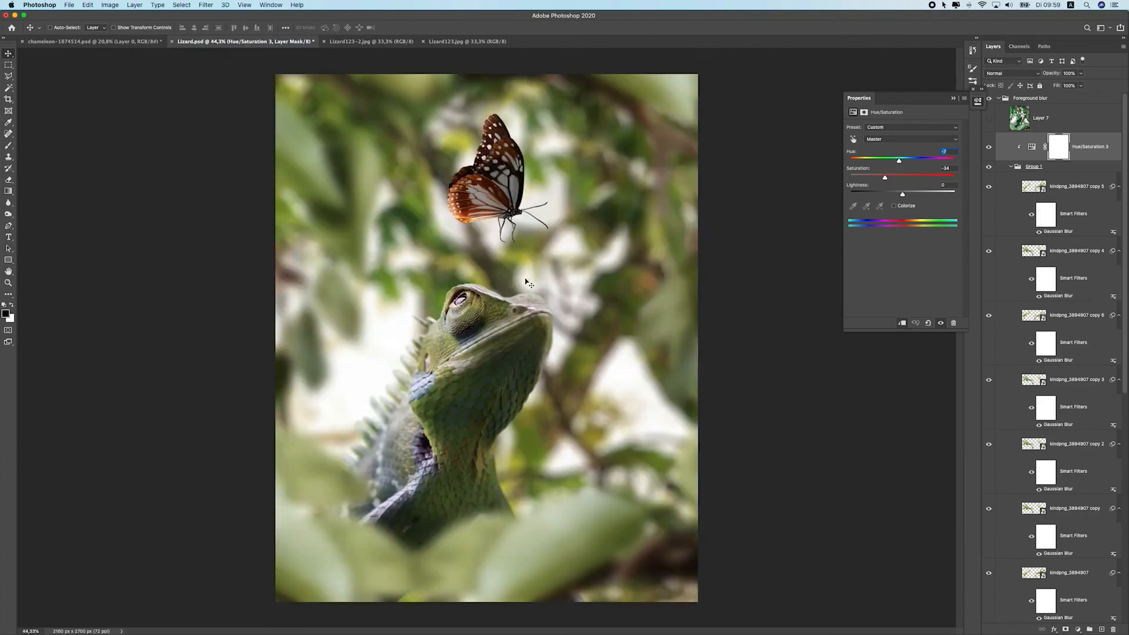
pyautogui.scroll(-3, 438, 297)
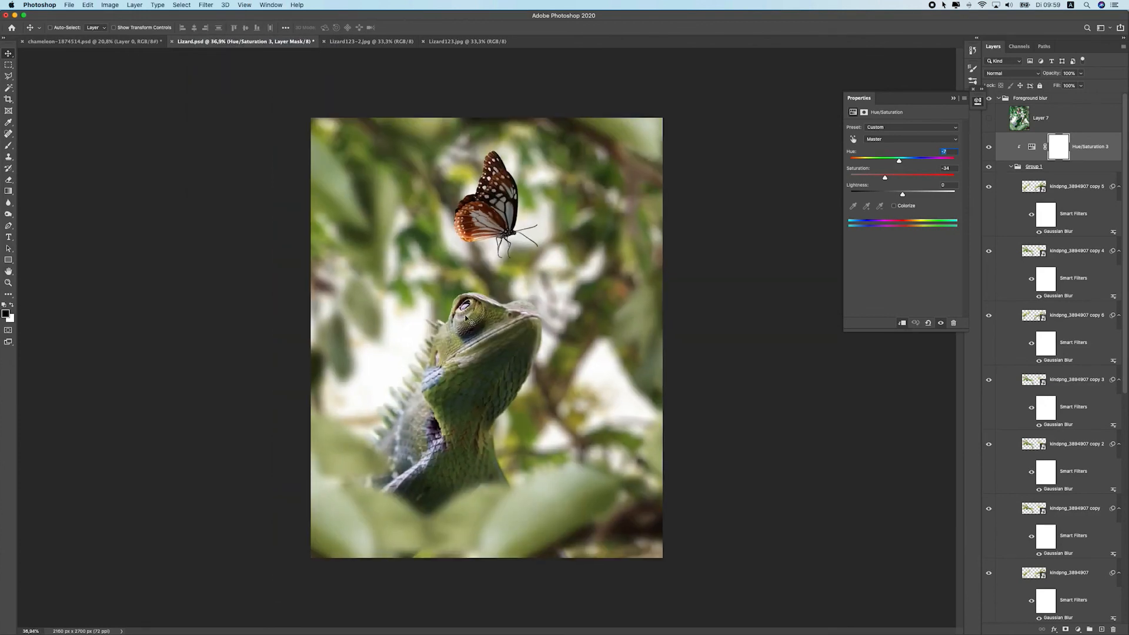
pyautogui.click(990, 118)
pyautogui.click(1019, 117)
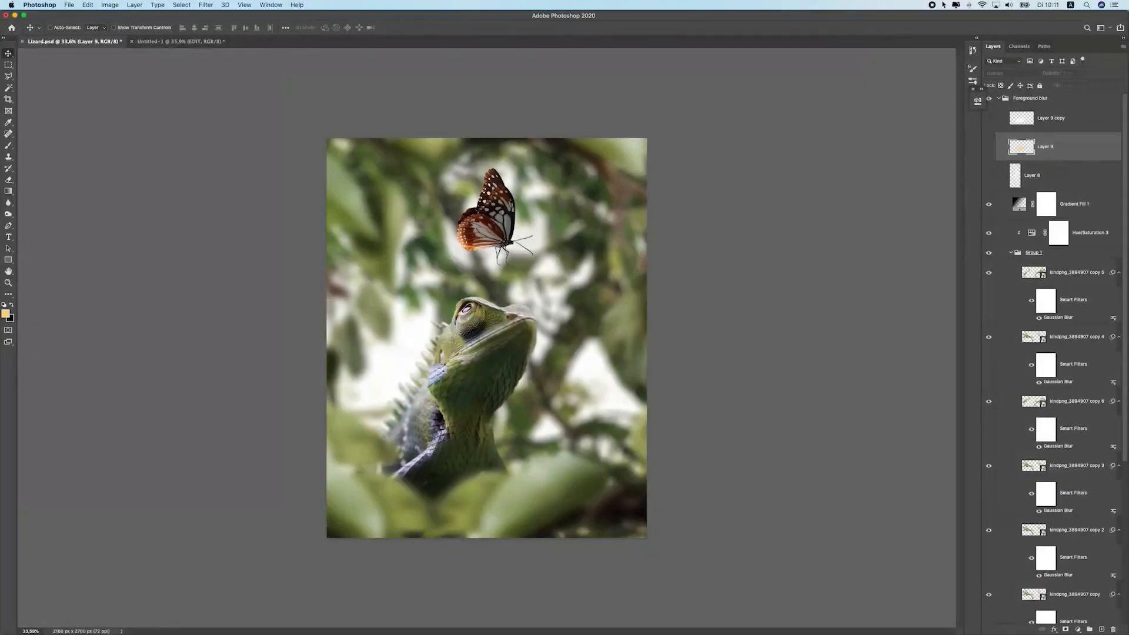
# Stamp all visible layers into a new layer at the top of the Foreground blur group and convert it to a smart object
pyautogui.click(1023, 100)
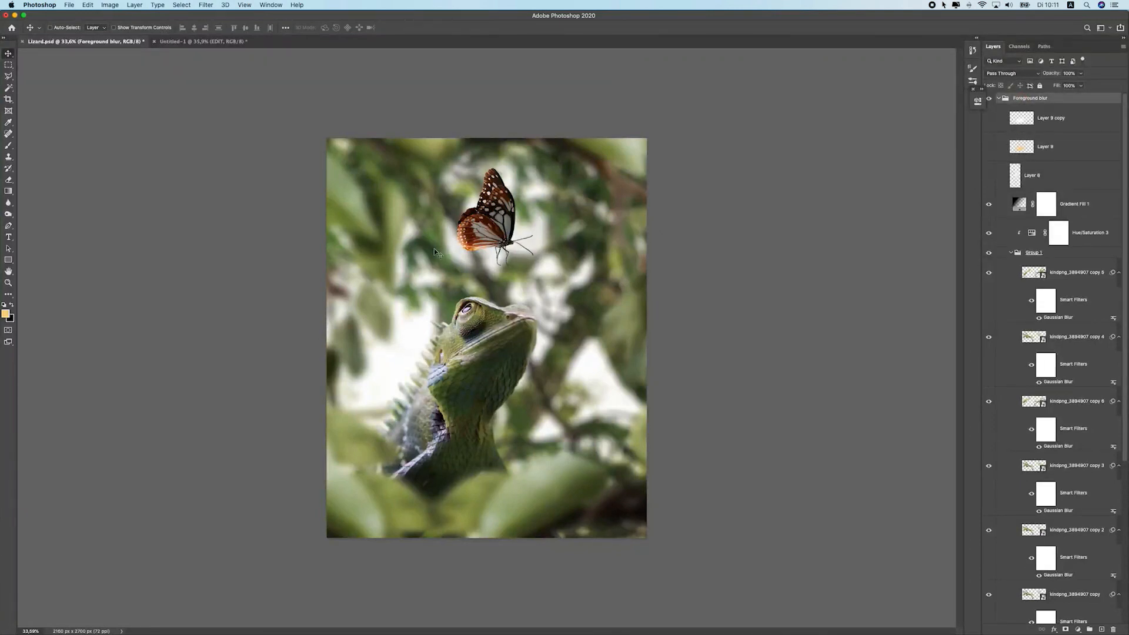
pyautogui.click(1101, 629)
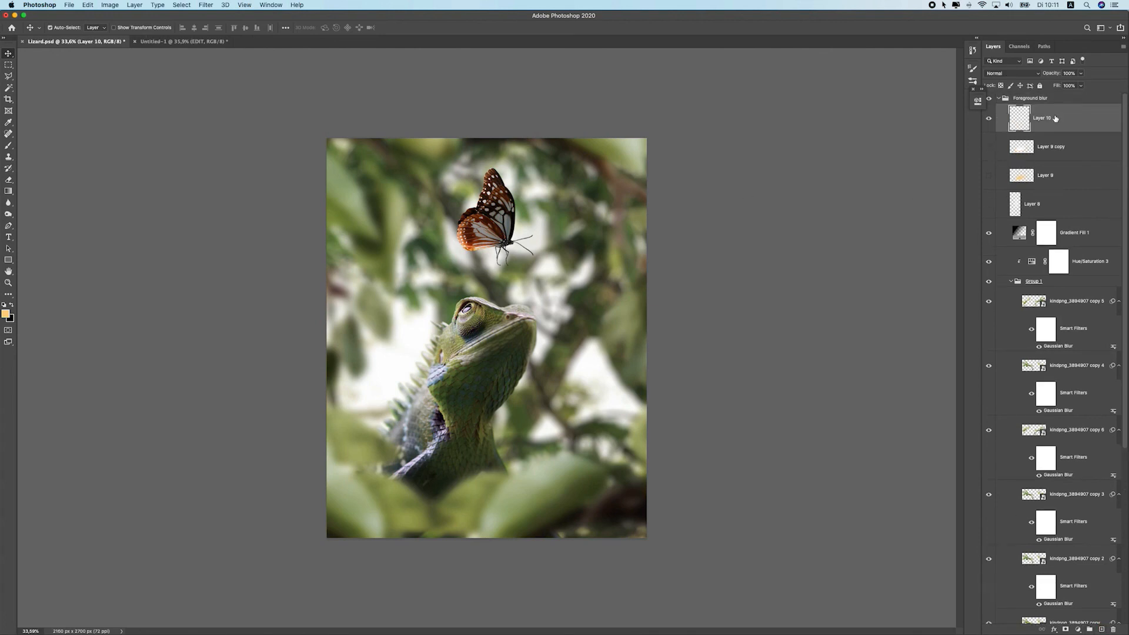
pyautogui.press('super+alt+shift+e')
pyautogui.rightClick(1059, 119)
pyautogui.click(1038, 234)
# Apply an Iris Blur to the stamped layer, enlarging the ellipse around the chameleon and butterfly with about 14 px blur
pyautogui.click(225, 4)
pyautogui.moveTo(206, 5)
pyautogui.moveTo(251, 119)
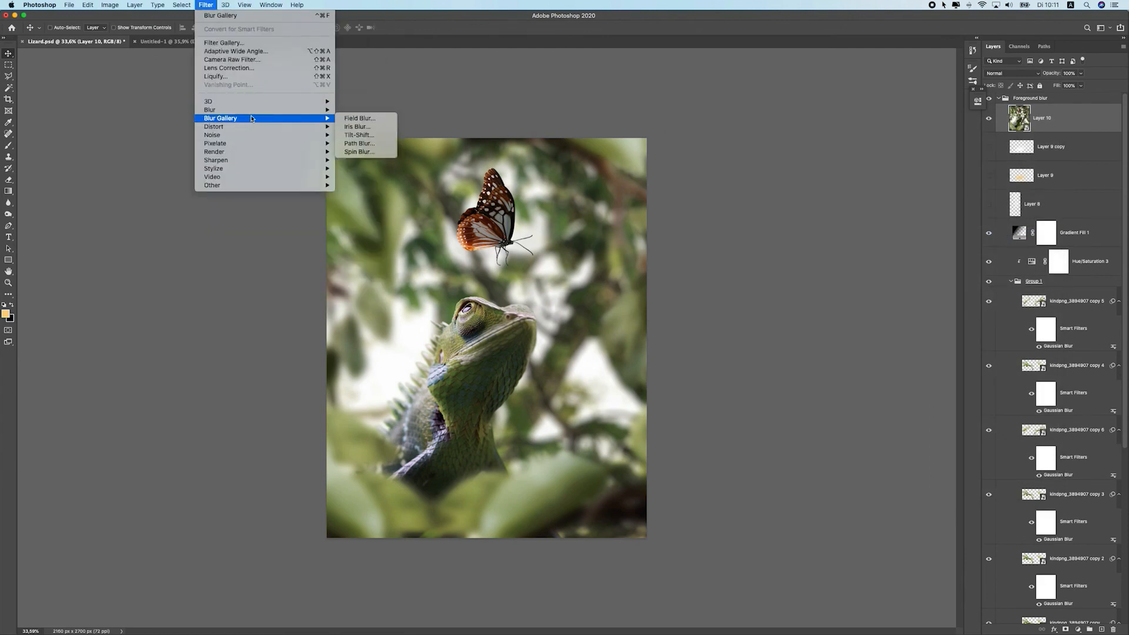
pyautogui.click(371, 127)
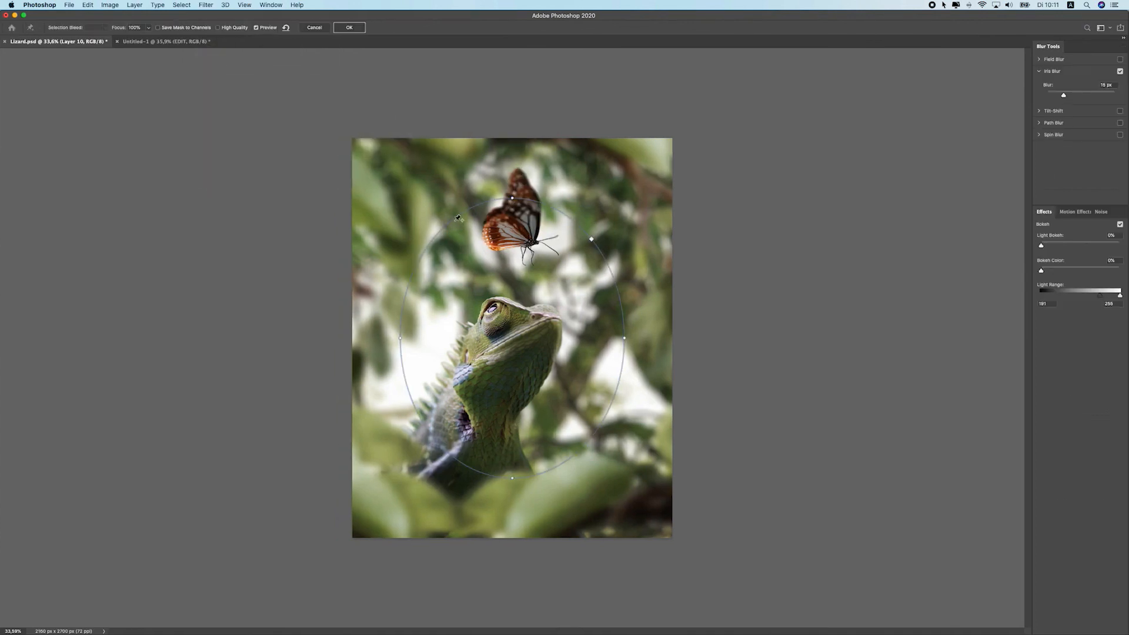
pyautogui.moveTo(513, 198); pyautogui.dragTo(512, 126)
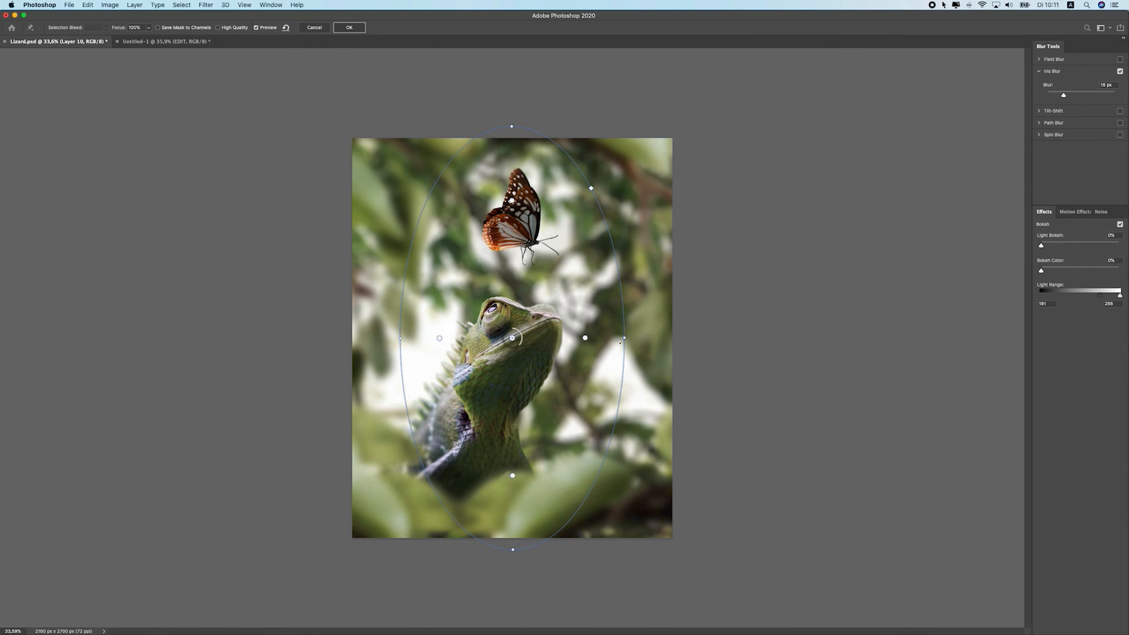
pyautogui.moveTo(624, 339); pyautogui.dragTo(631, 334)
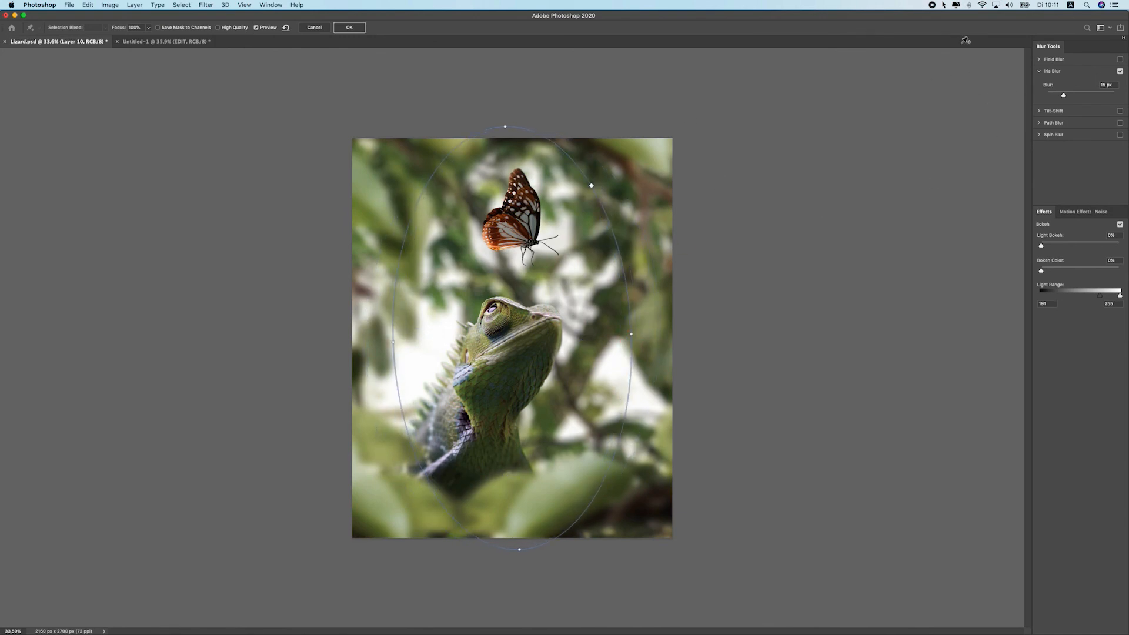
pyautogui.moveTo(1072, 94)
pyautogui.mouseDown()
pyautogui.moveTo(1084, 96)
pyautogui.moveTo(1050, 94)
pyautogui.moveTo(1067, 99)
pyautogui.mouseUp()
pyautogui.click(1070, 98)
pyautogui.moveTo(1074, 96)
pyautogui.mouseDown()
pyautogui.moveTo(1056, 95)
pyautogui.moveTo(1066, 98)
pyautogui.mouseUp()
pyautogui.moveTo(590, 336)
pyautogui.mouseDown()
pyautogui.moveTo(568, 336)
pyautogui.moveTo(622, 344)
pyautogui.moveTo(604, 336)
pyautogui.mouseUp()
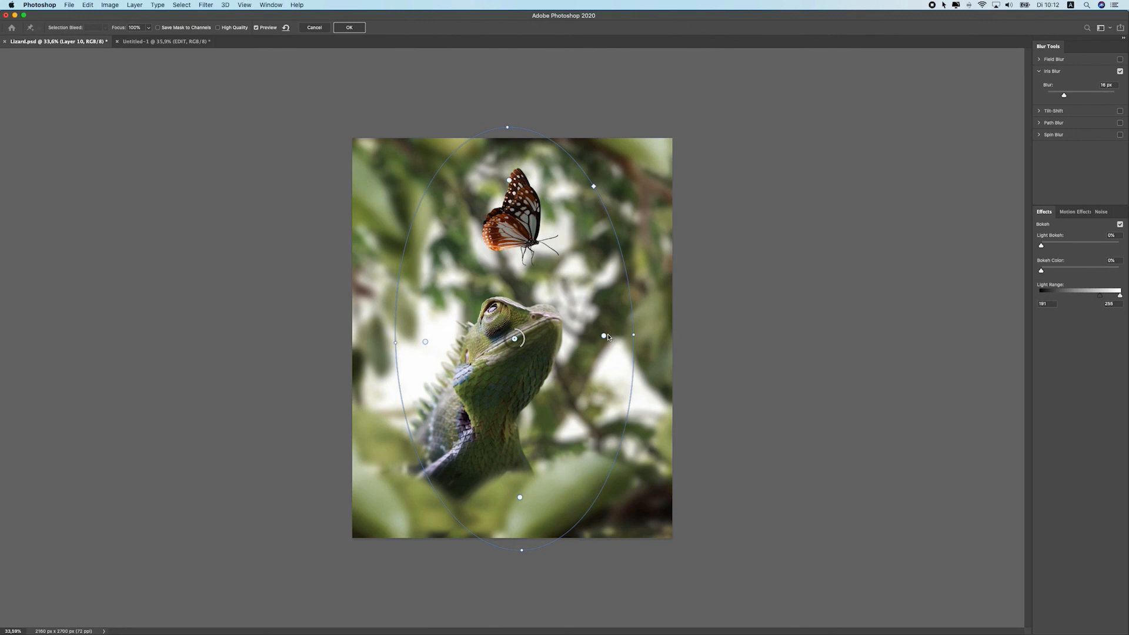
pyautogui.moveTo(633, 335); pyautogui.dragTo(652, 339)
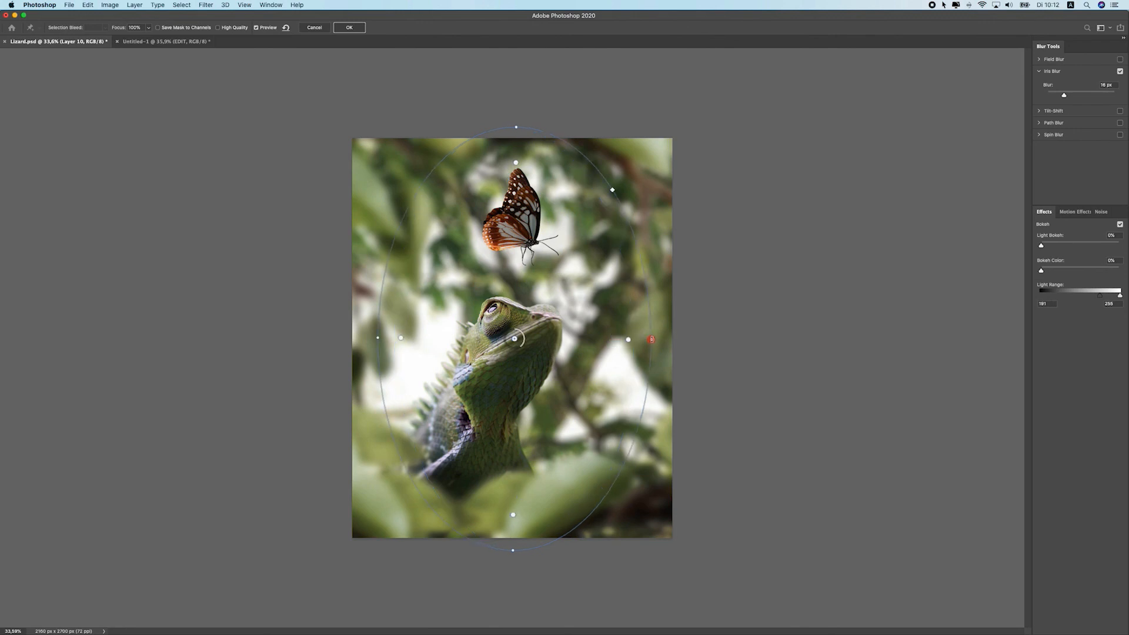
pyautogui.moveTo(523, 341)
pyautogui.mouseDown()
pyautogui.moveTo(509, 324)
pyautogui.moveTo(512, 340)
pyautogui.mouseUp()
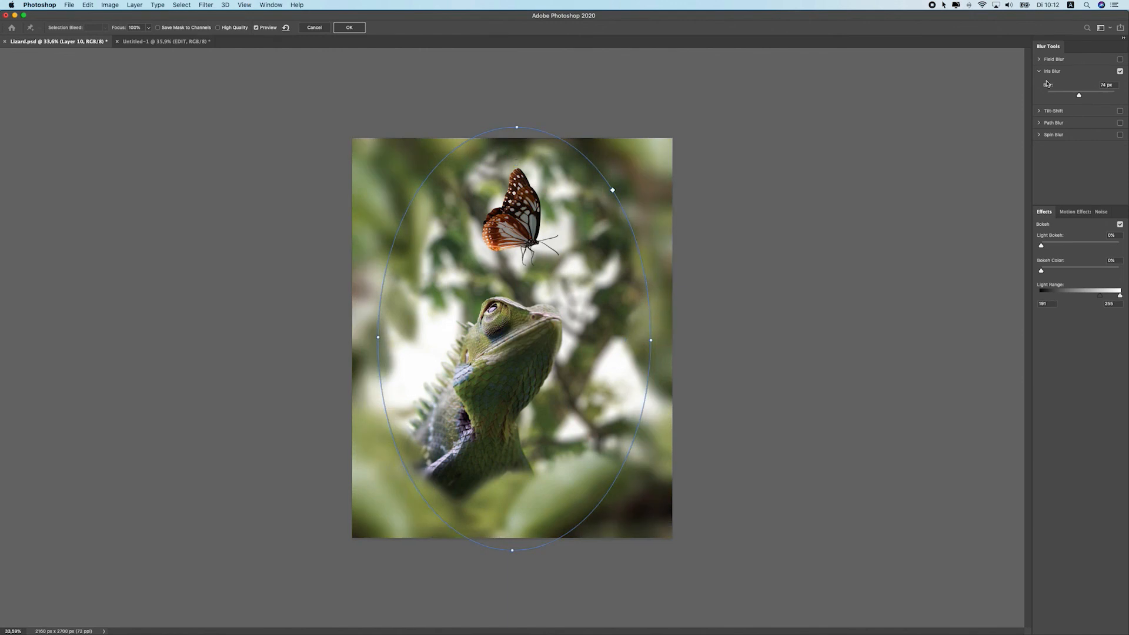
pyautogui.moveTo(1065, 91); pyautogui.dragTo(1062, 93)
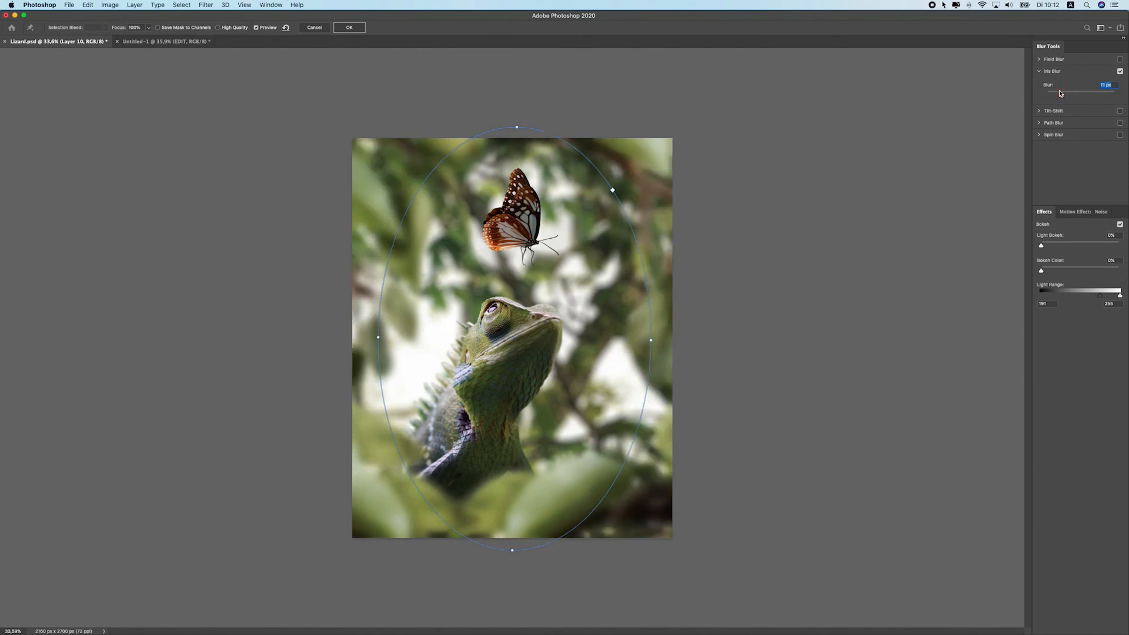
pyautogui.moveTo(513, 340); pyautogui.dragTo(506, 340)
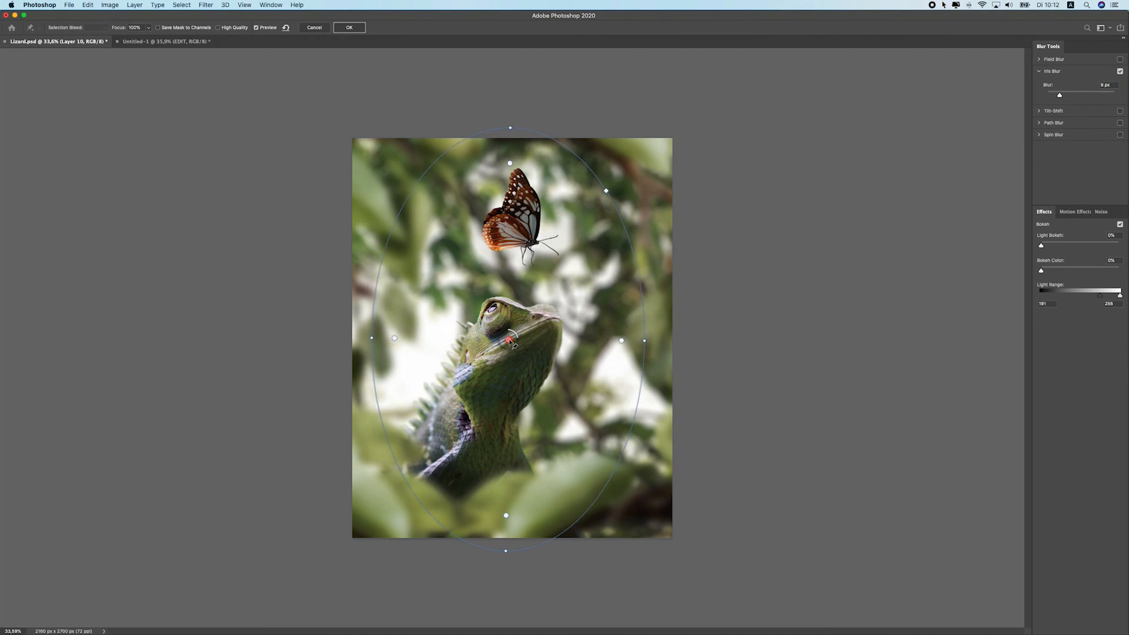
pyautogui.moveTo(521, 128); pyautogui.dragTo(551, 139)
pyautogui.moveTo(507, 338)
pyautogui.mouseDown()
pyautogui.moveTo(496, 336)
pyautogui.moveTo(507, 337)
pyautogui.mouseUp()
pyautogui.click(345, 32)
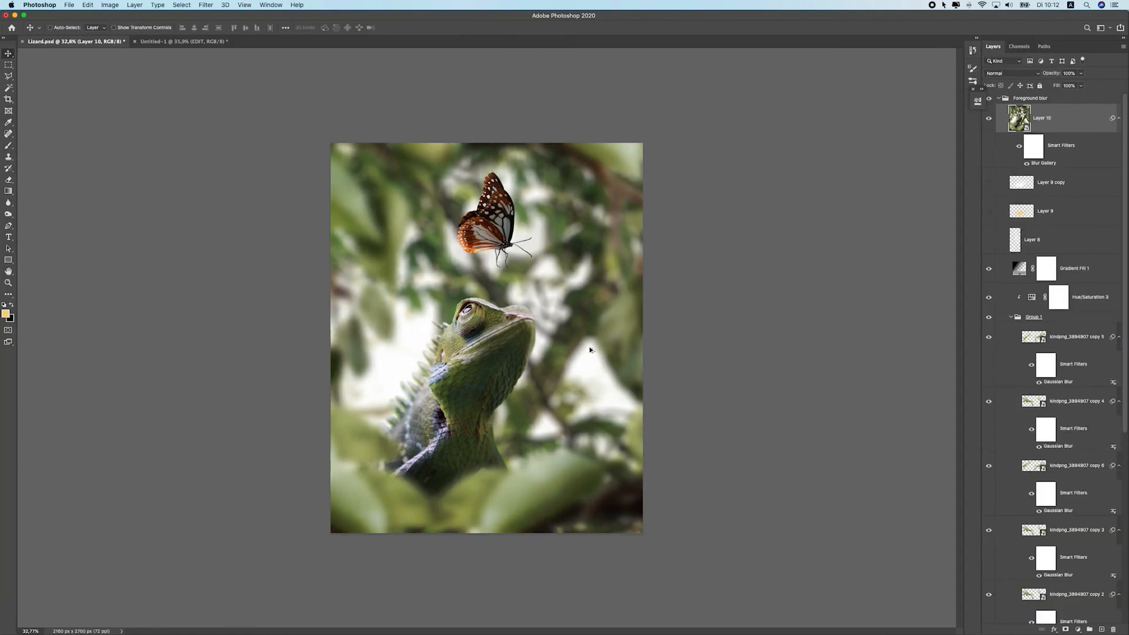
# Reopen the Iris Blur smart filter and raise its blur to 27 px
pyautogui.click(990, 120)
pyautogui.click(990, 120)
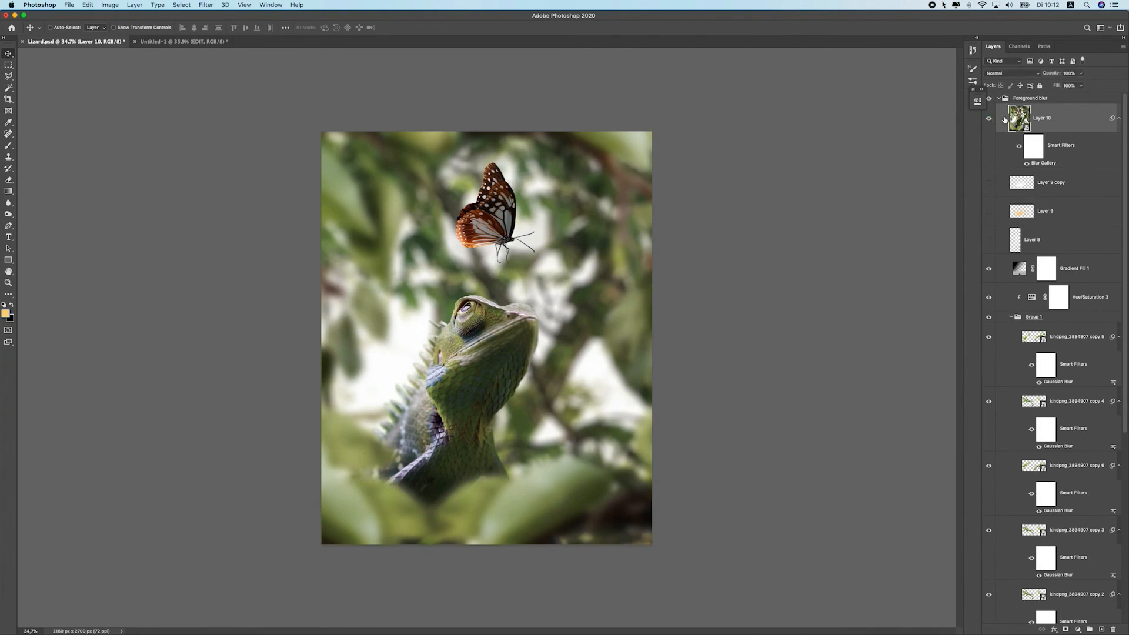
pyautogui.doubleClick(1044, 163)
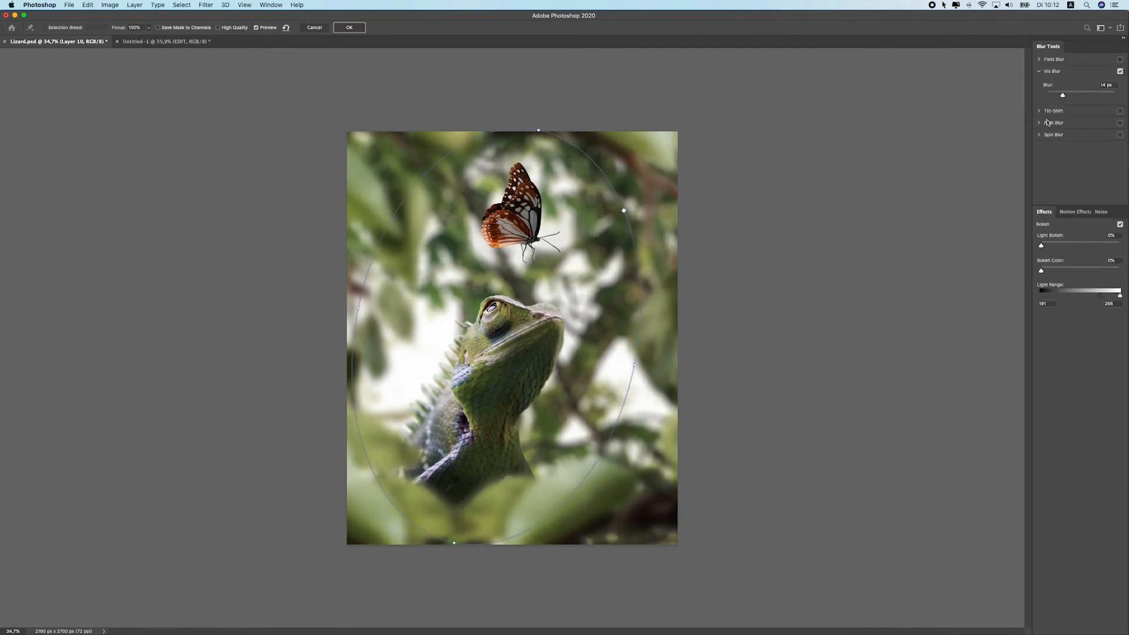
pyautogui.moveTo(1076, 97); pyautogui.dragTo(1070, 96)
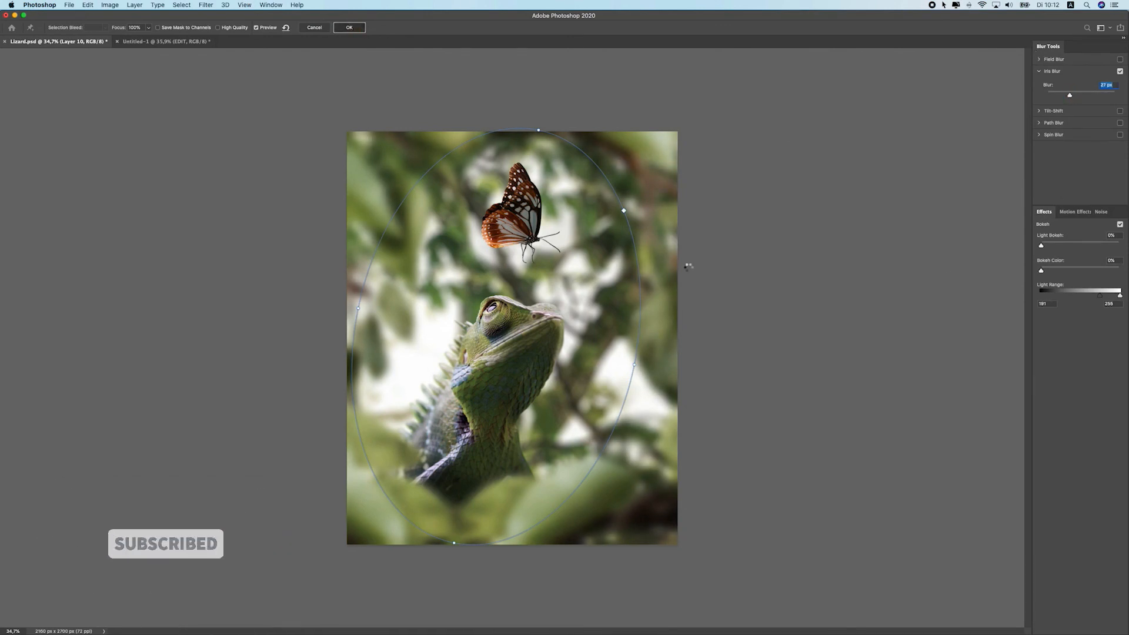
pyautogui.press('Return')
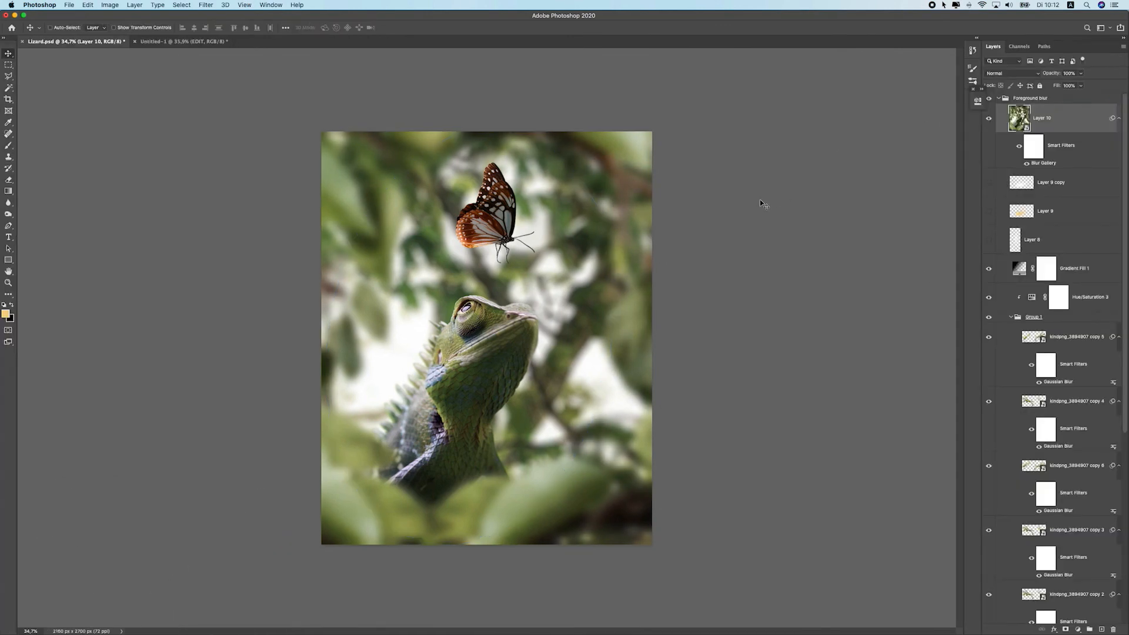
# Reopen the Iris Blur settings and review the finished composite at different zoom levels
pyautogui.doubleClick(1039, 163)
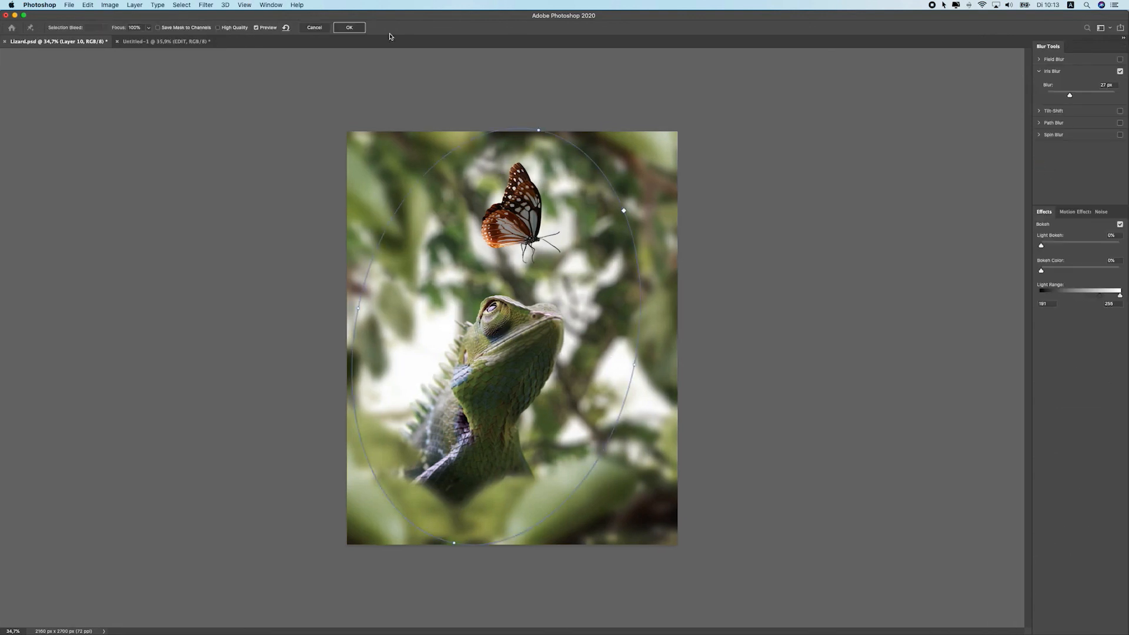
pyautogui.click(351, 28)
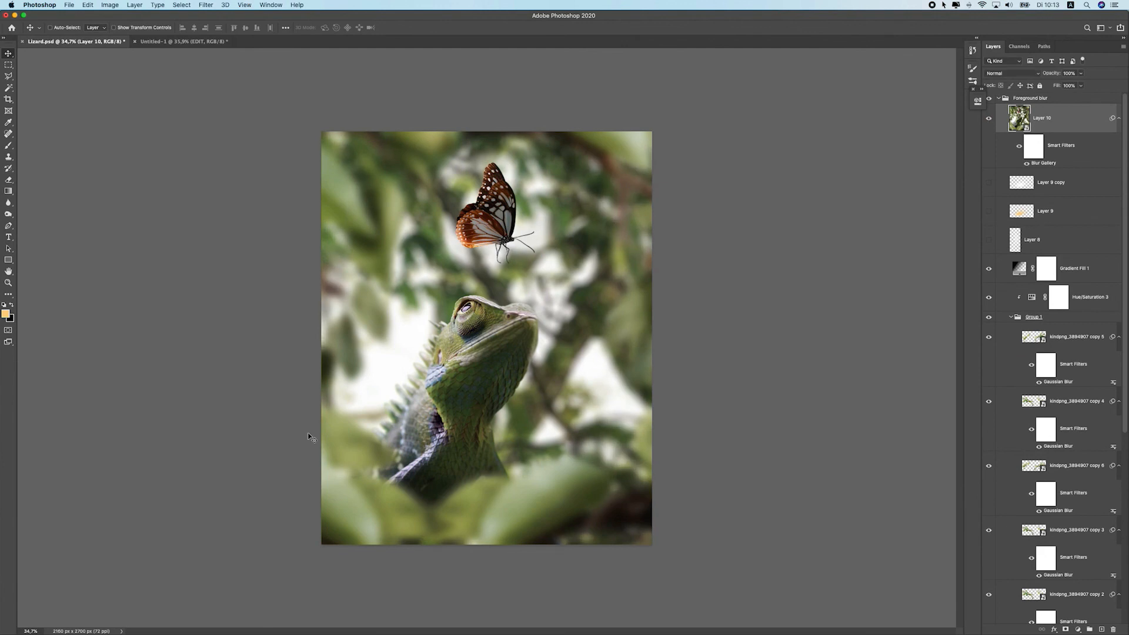
pyautogui.scroll(-5, 402, 339)
pyautogui.scroll(5, 403, 339)
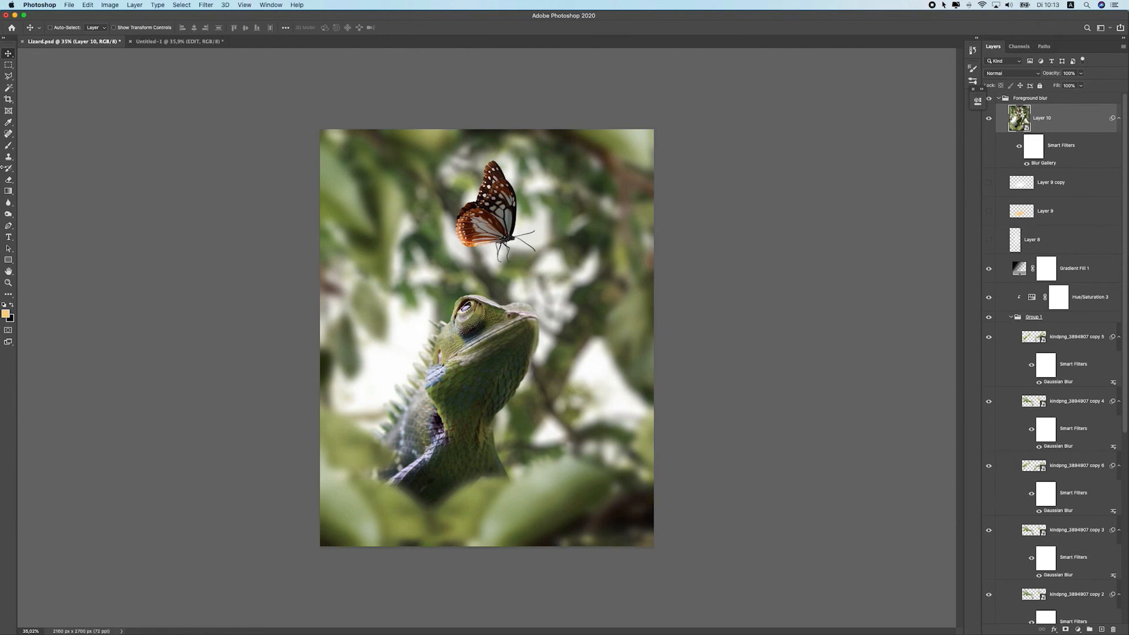
pyautogui.scroll(-3, 494, 239)
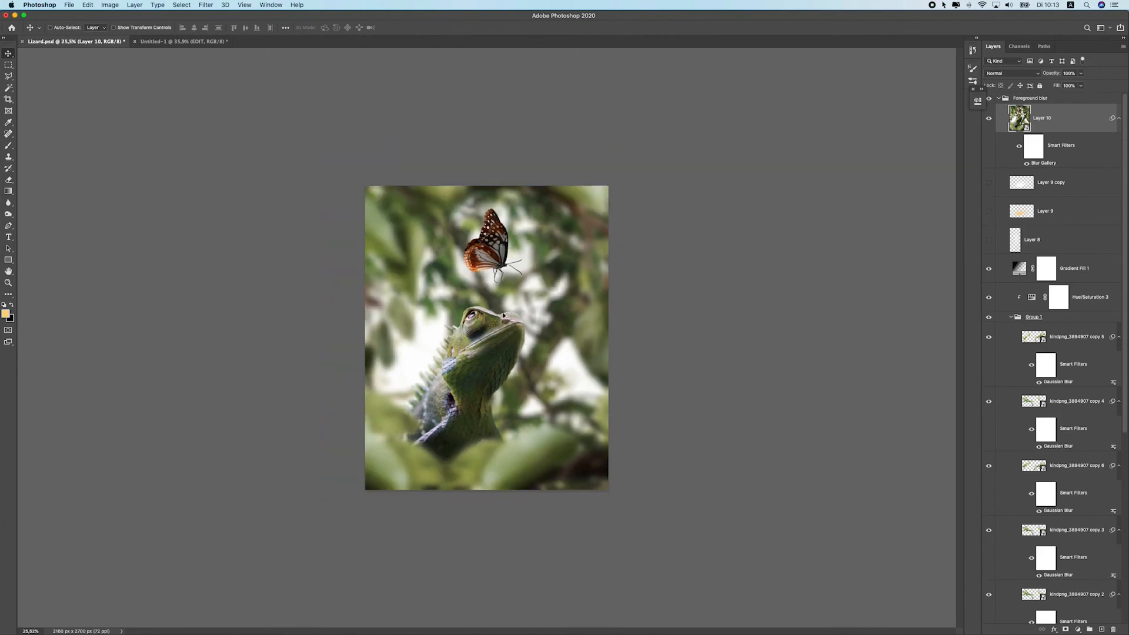
pyautogui.scroll(1, 503, 316)
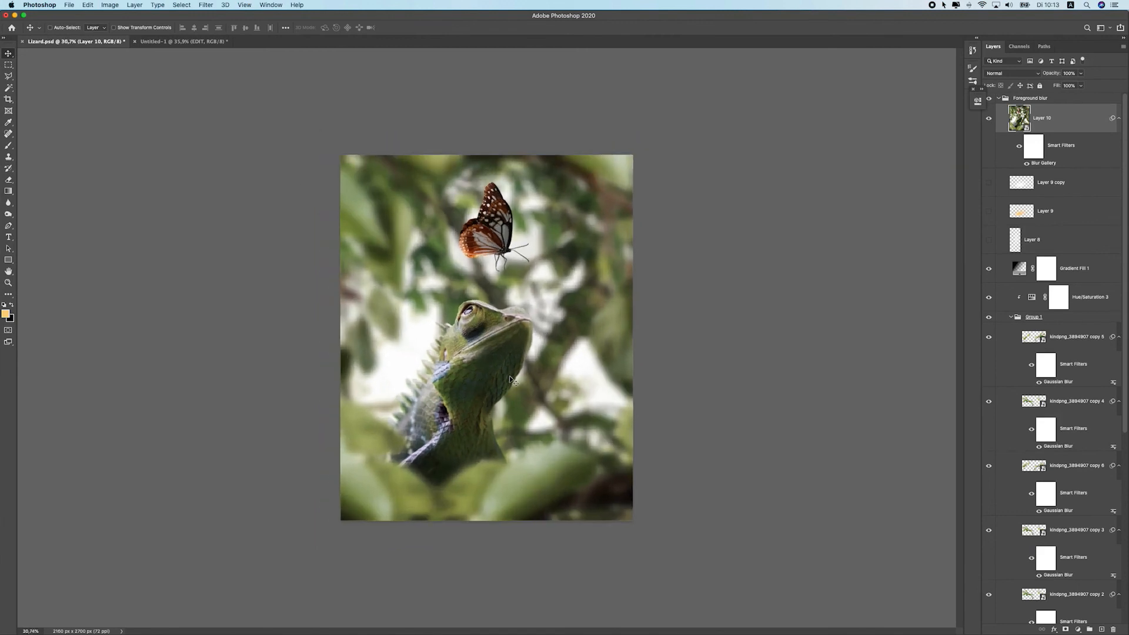